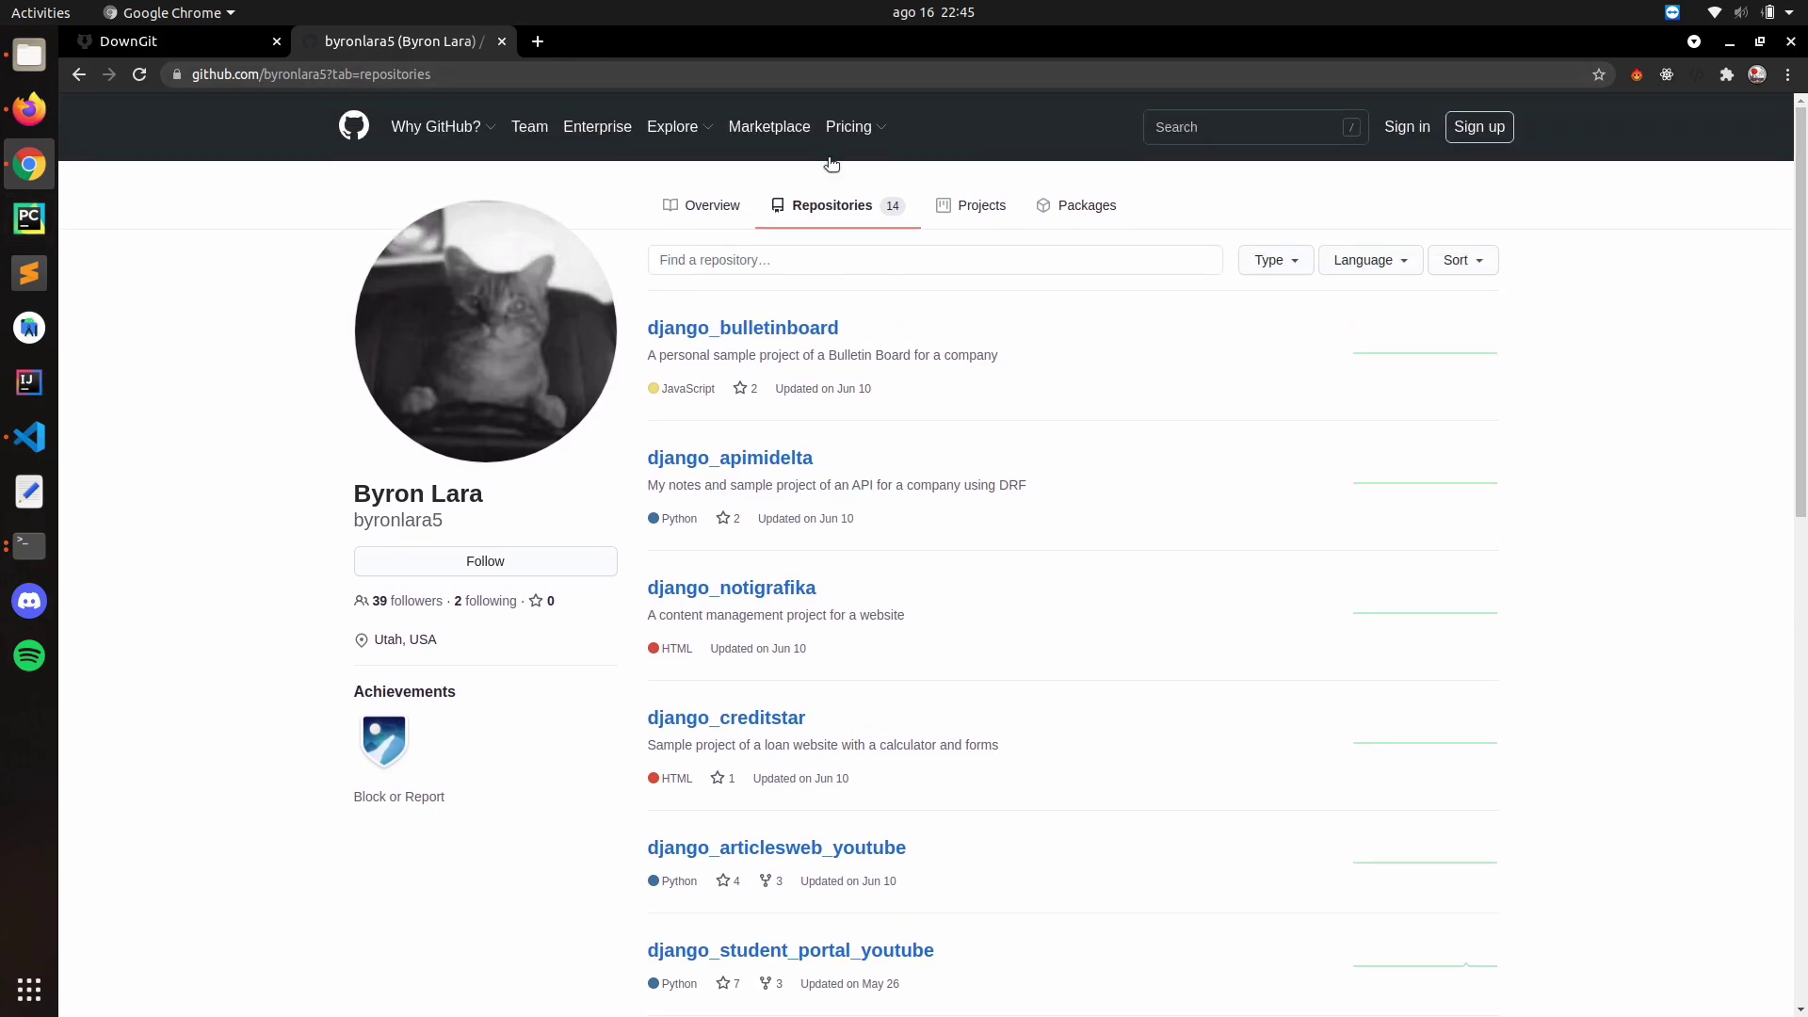
{"action": "scroll", "coordinate": [835, 404], "scroll_direction": "down", "scroll_amount": 1}
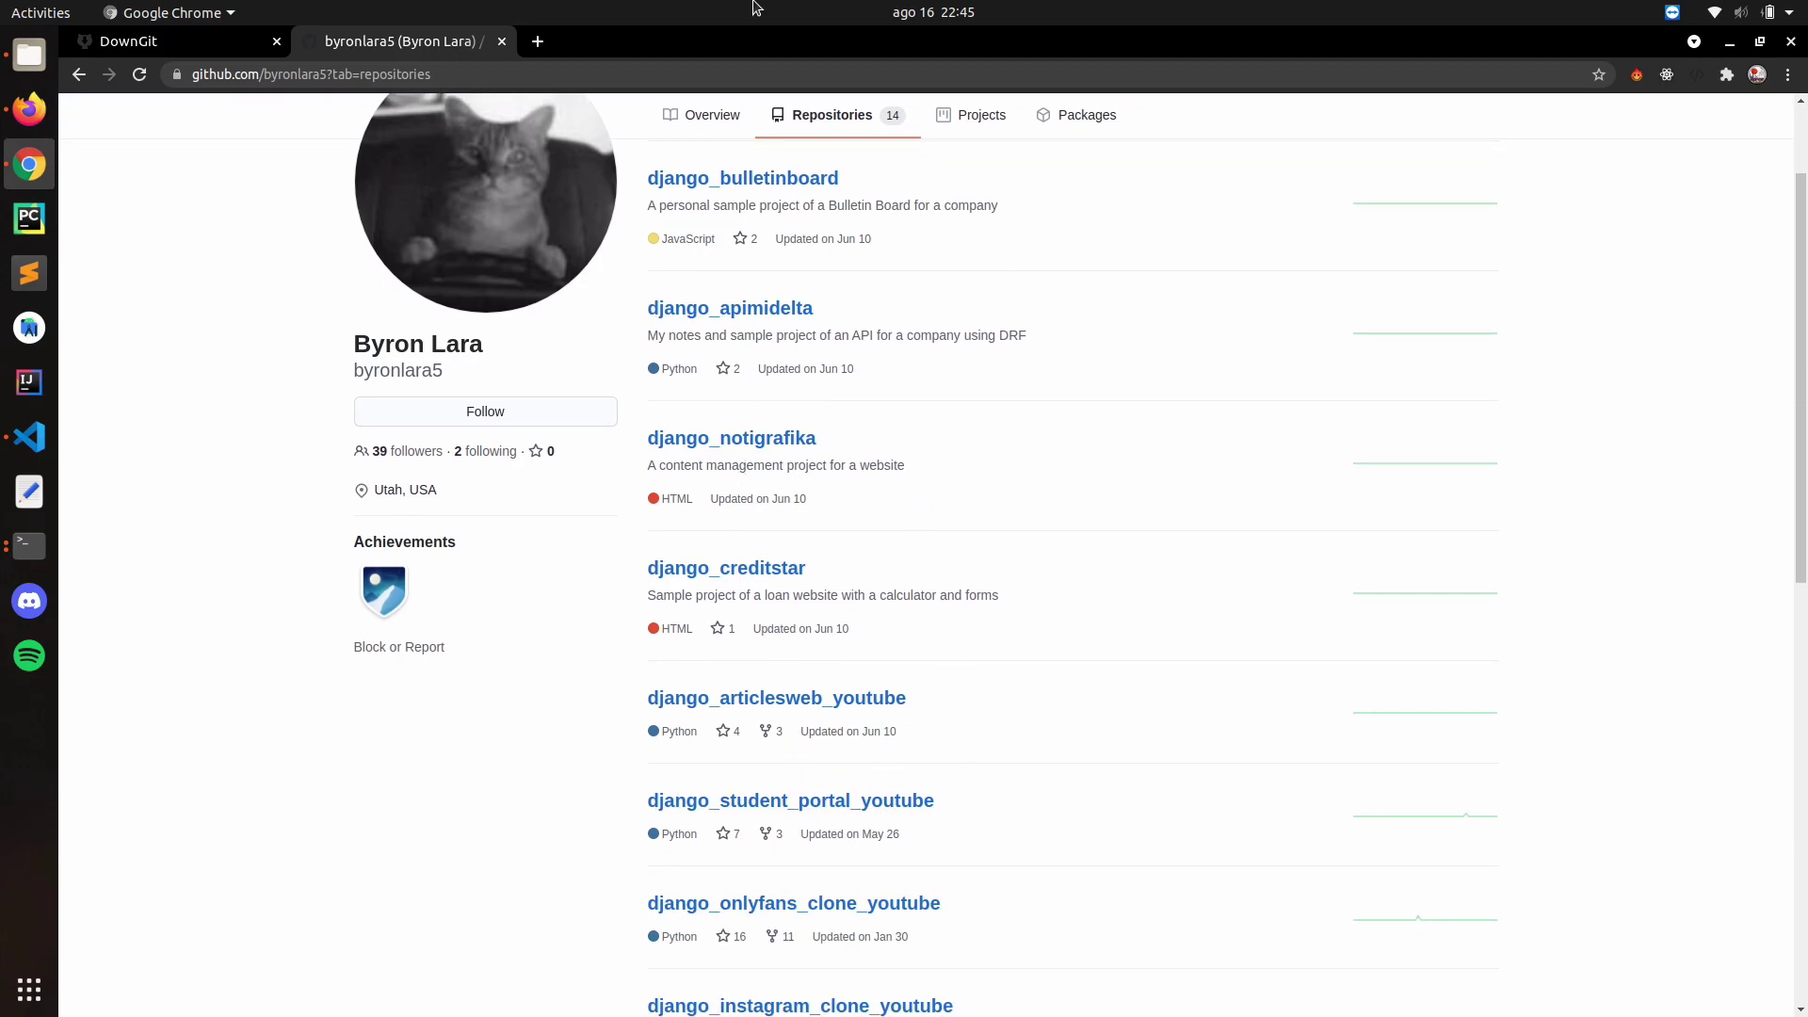
Step: Open the django_onlyfans_clone_youtube repository on GitHub and browse into its authy folder
{"action": "left_click", "coordinate": [793, 903]}
{"action": "scroll", "coordinate": [330, 363], "scroll_direction": "down", "scroll_amount": 1}
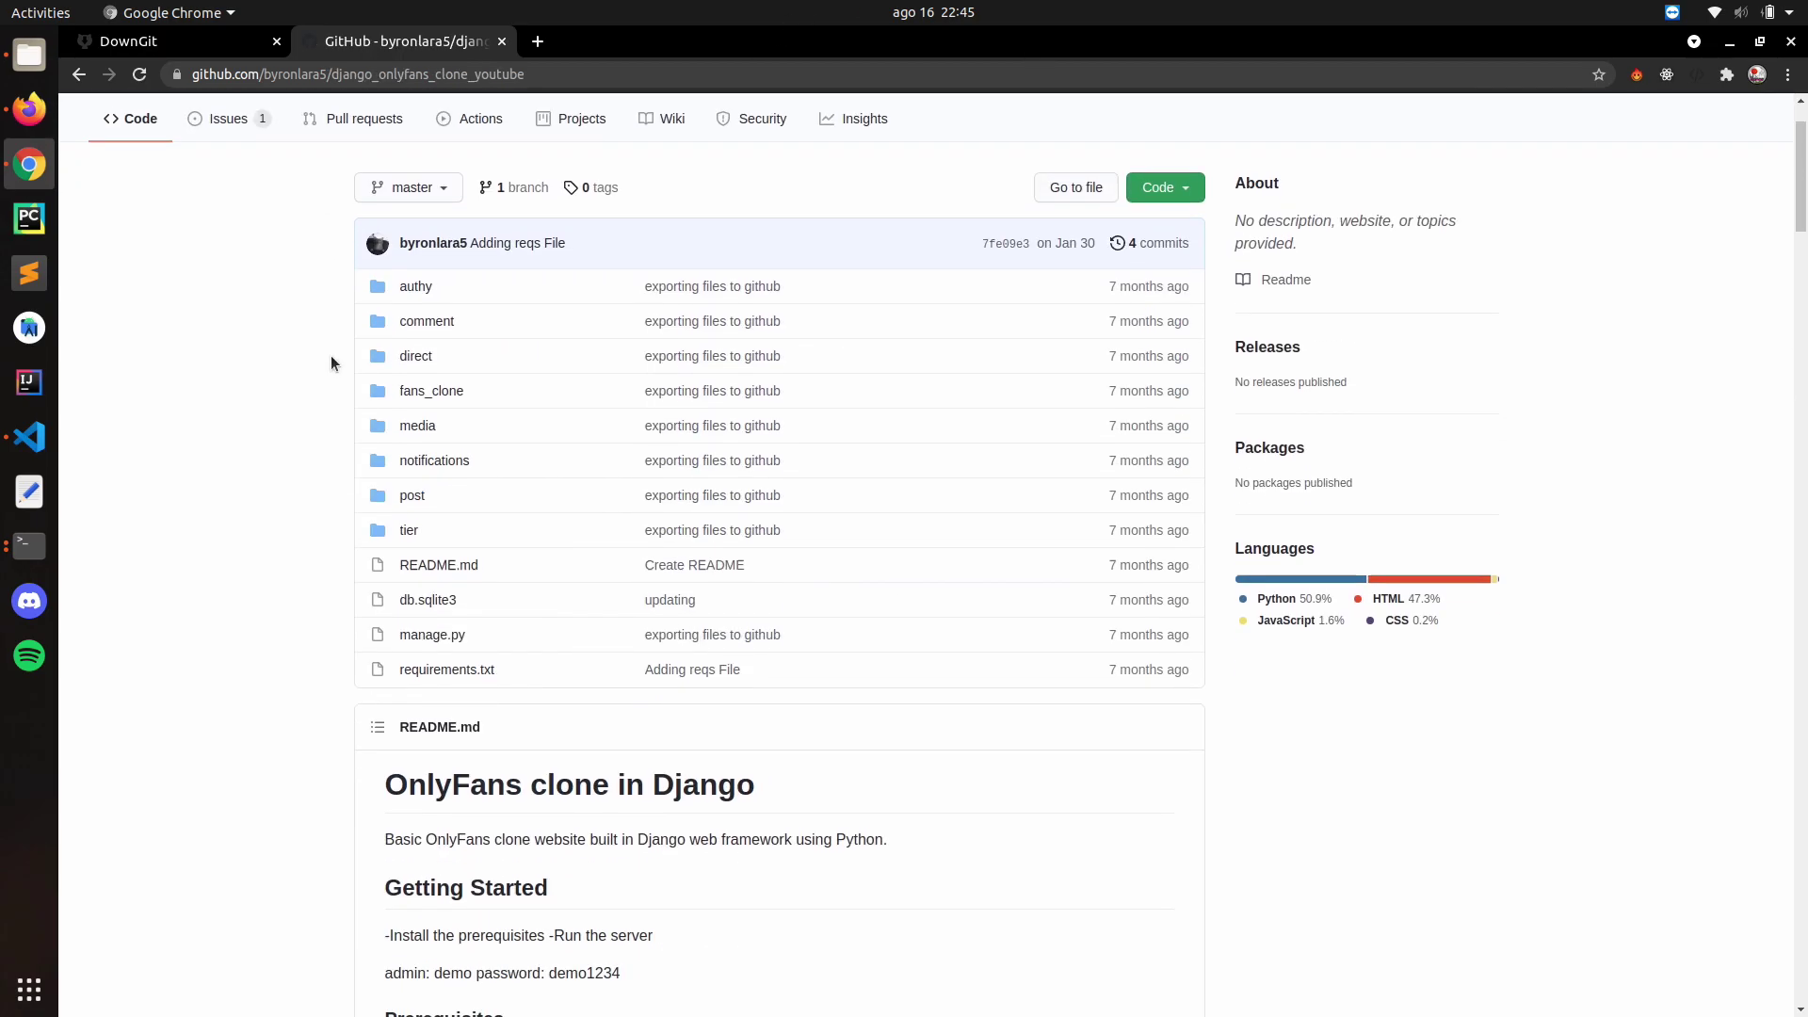
{"action": "scroll", "coordinate": [468, 335], "scroll_direction": "up", "scroll_amount": 1}
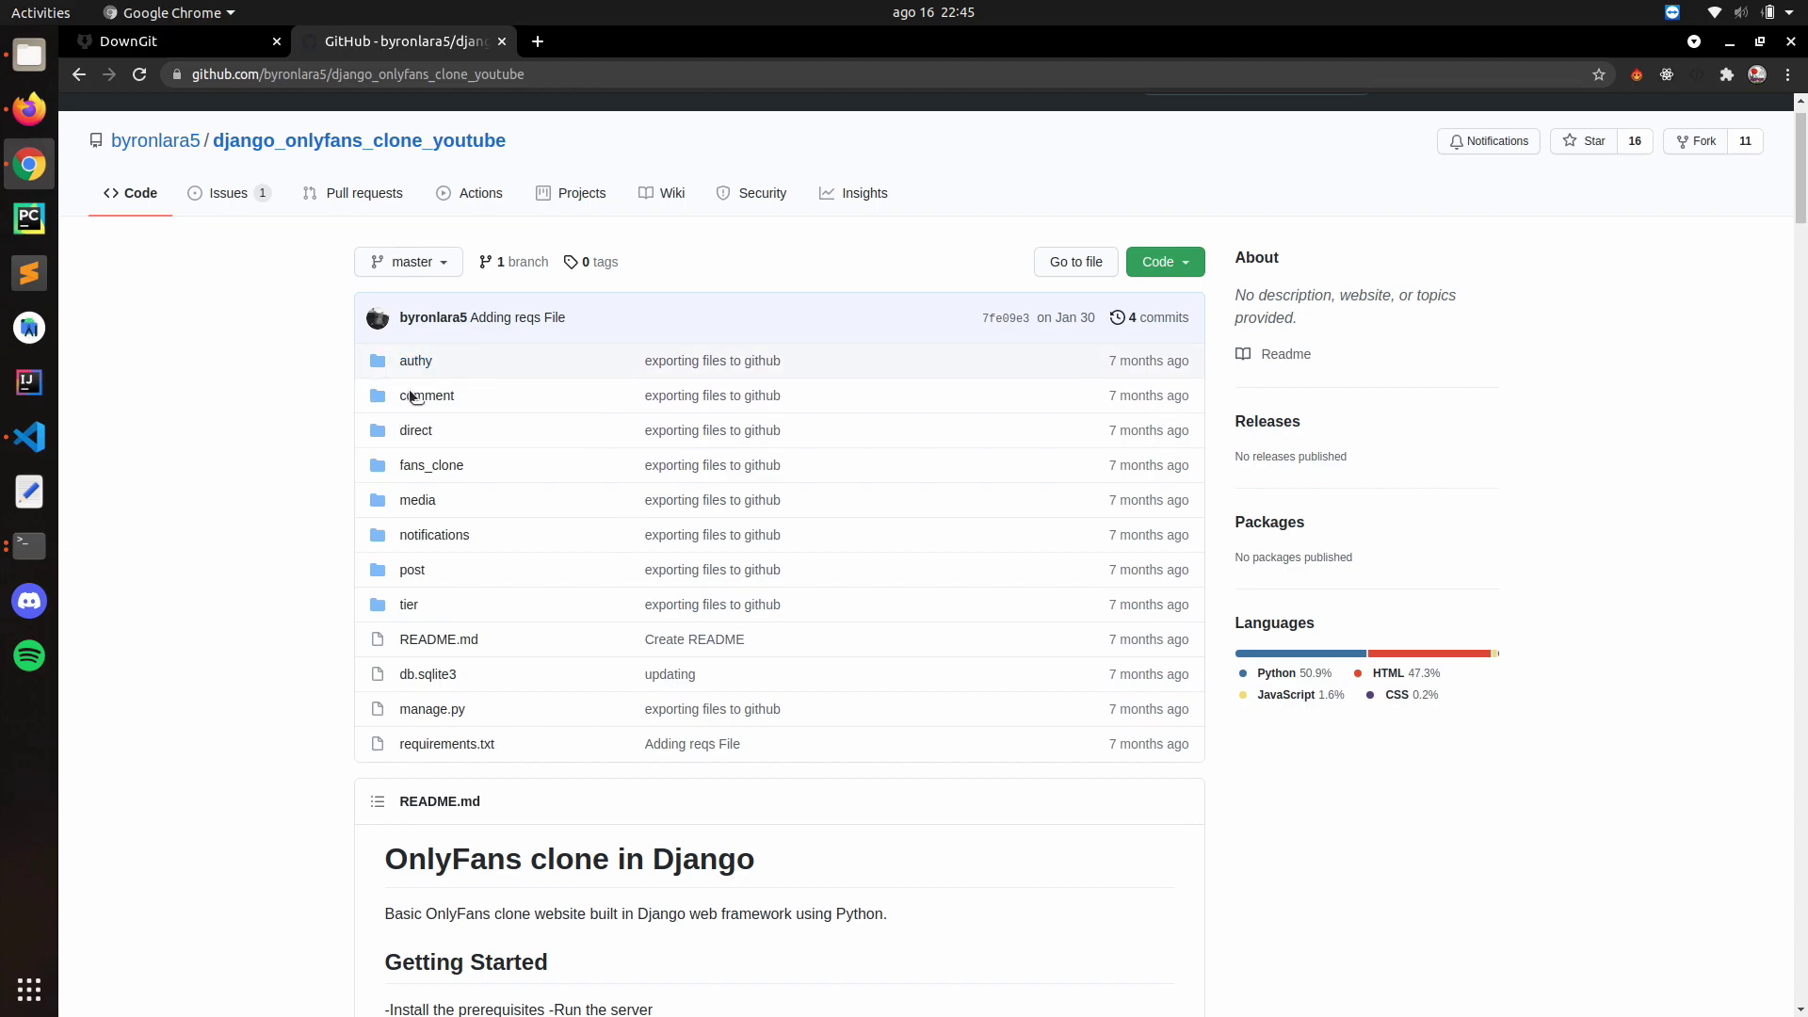
{"action": "left_click", "coordinate": [419, 363]}
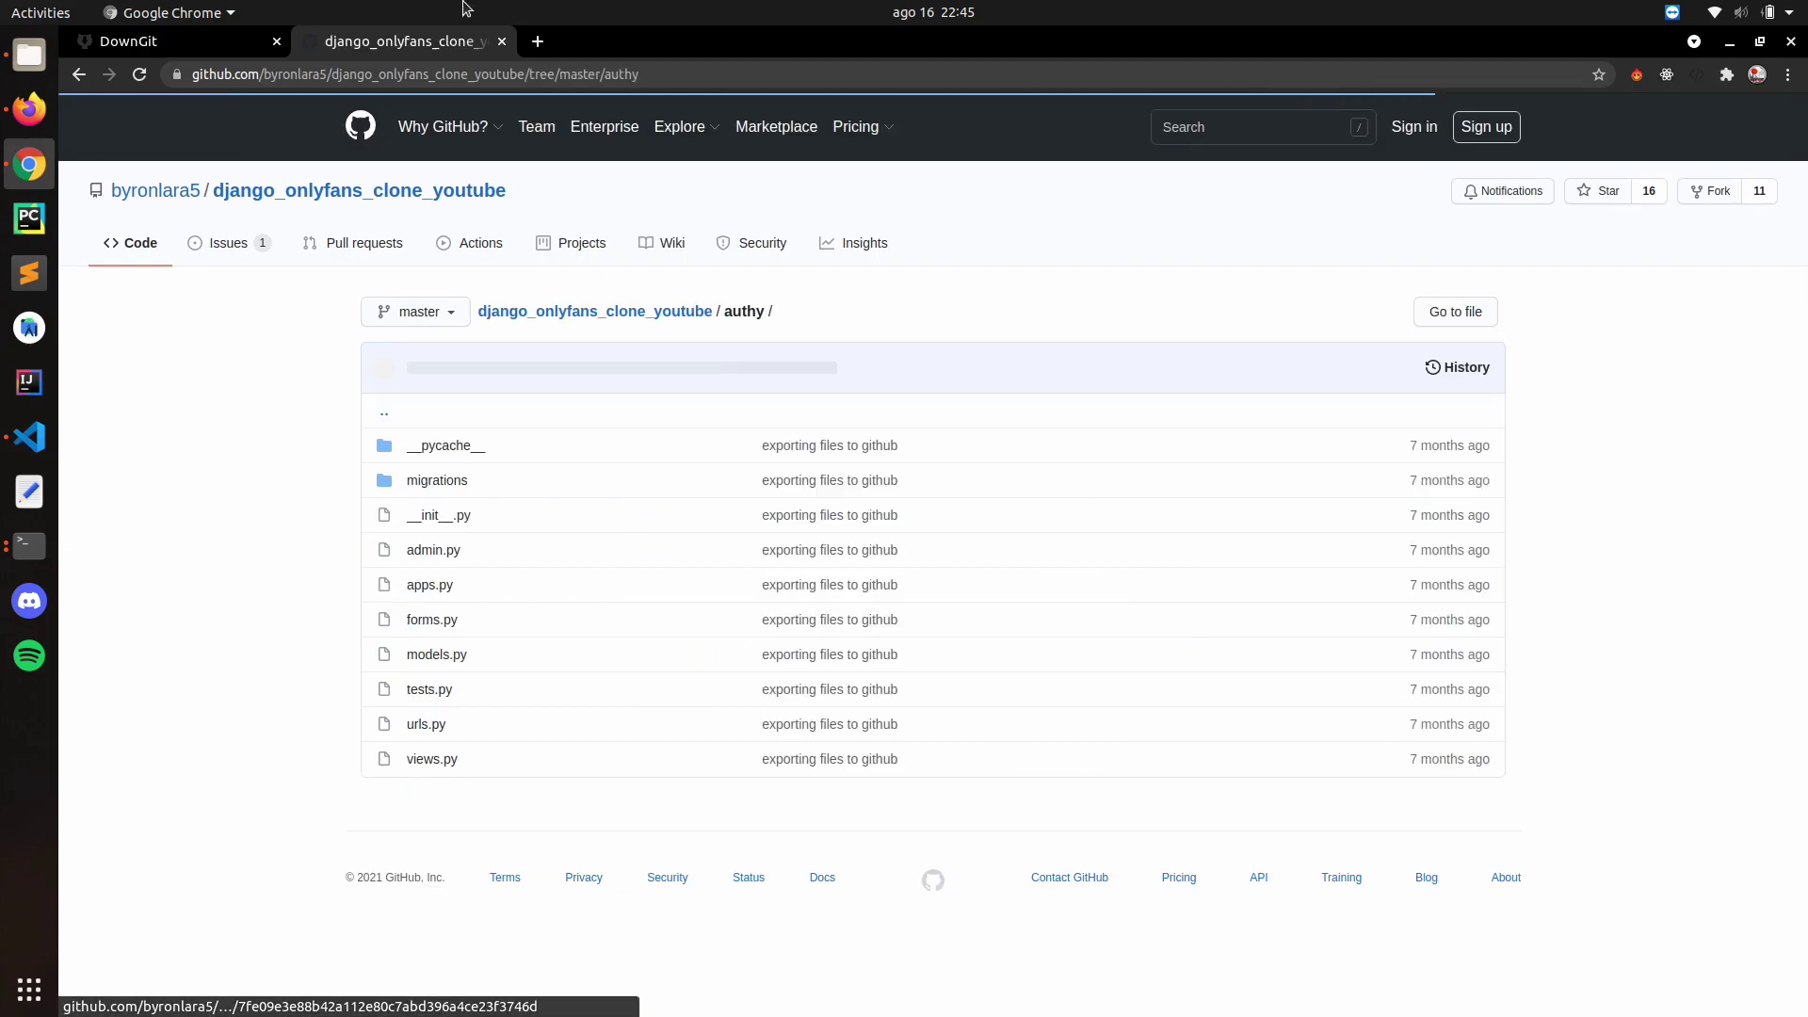
Step: Copy the authy folder URL into DownGit and download it as authy.zip
{"action": "right_click", "coordinate": [552, 74]}
{"action": "left_click", "coordinate": [600, 177]}
{"action": "key", "text": "ctrl+Page_Up"}
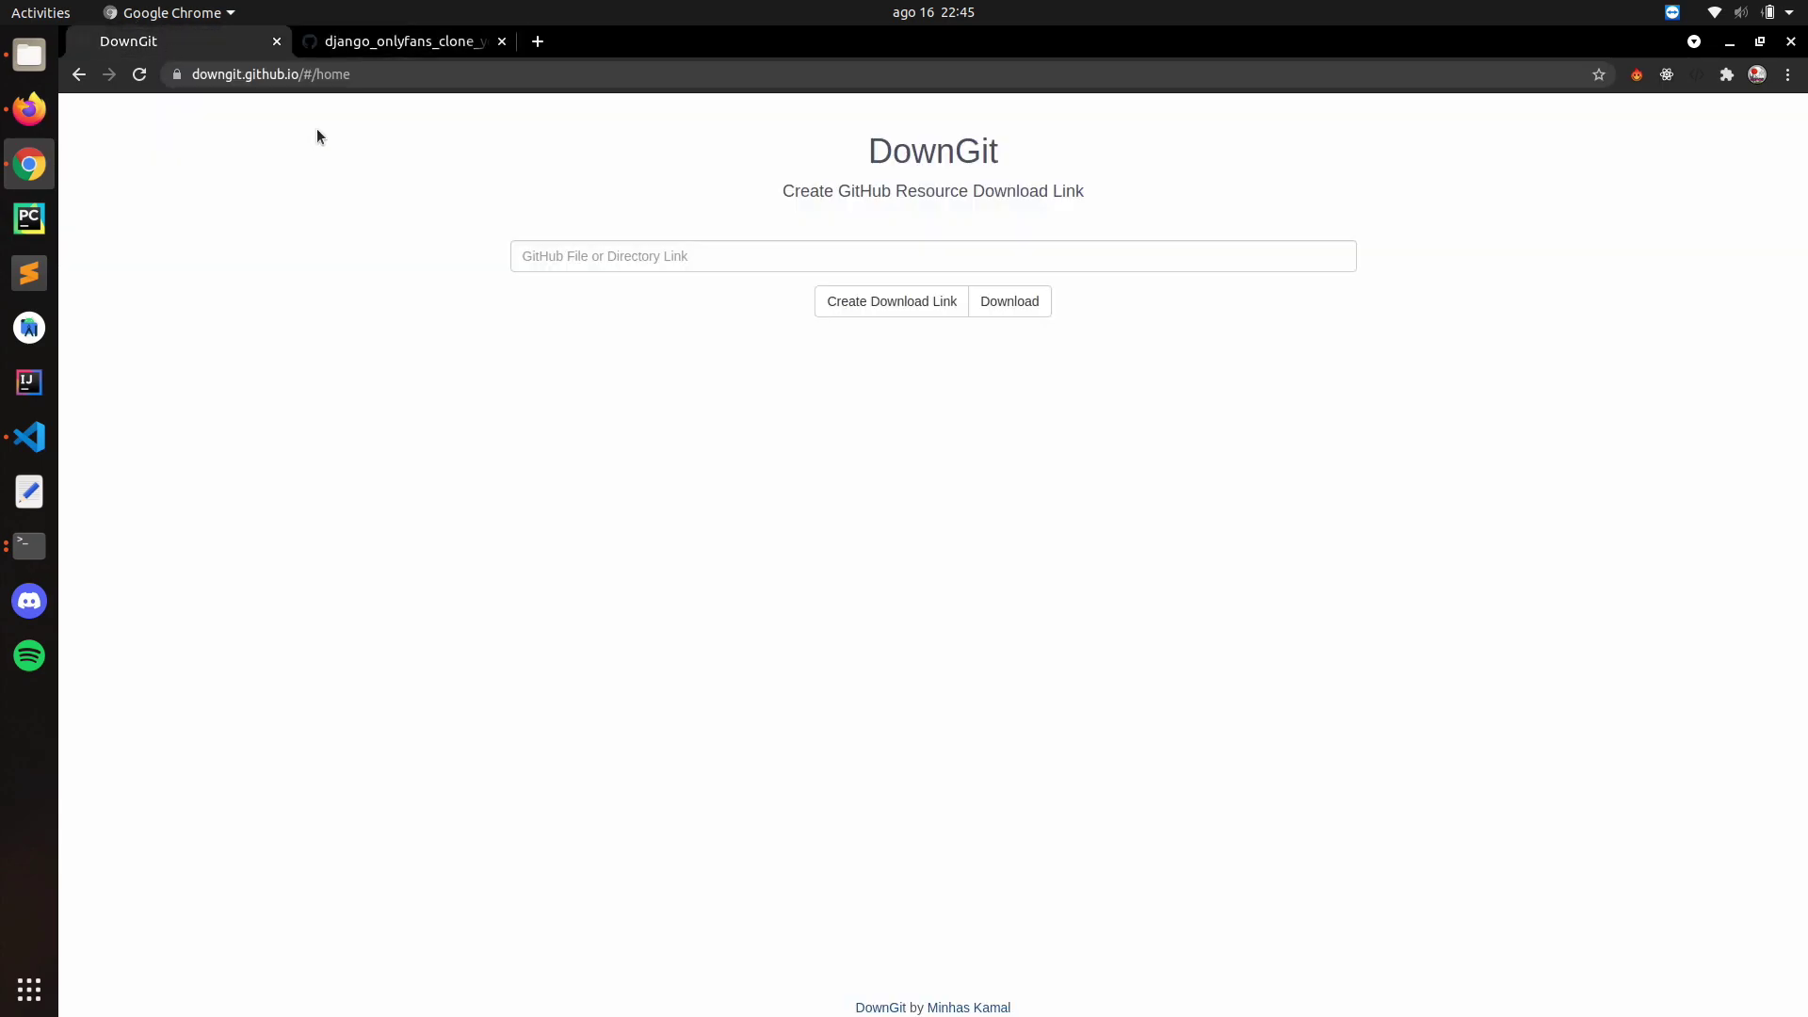
{"action": "left_click", "coordinate": [648, 261]}
{"action": "type", "text": "https://github.com/byronlara5/django_onlyfans_clone_youtube/tree/master/authy"}
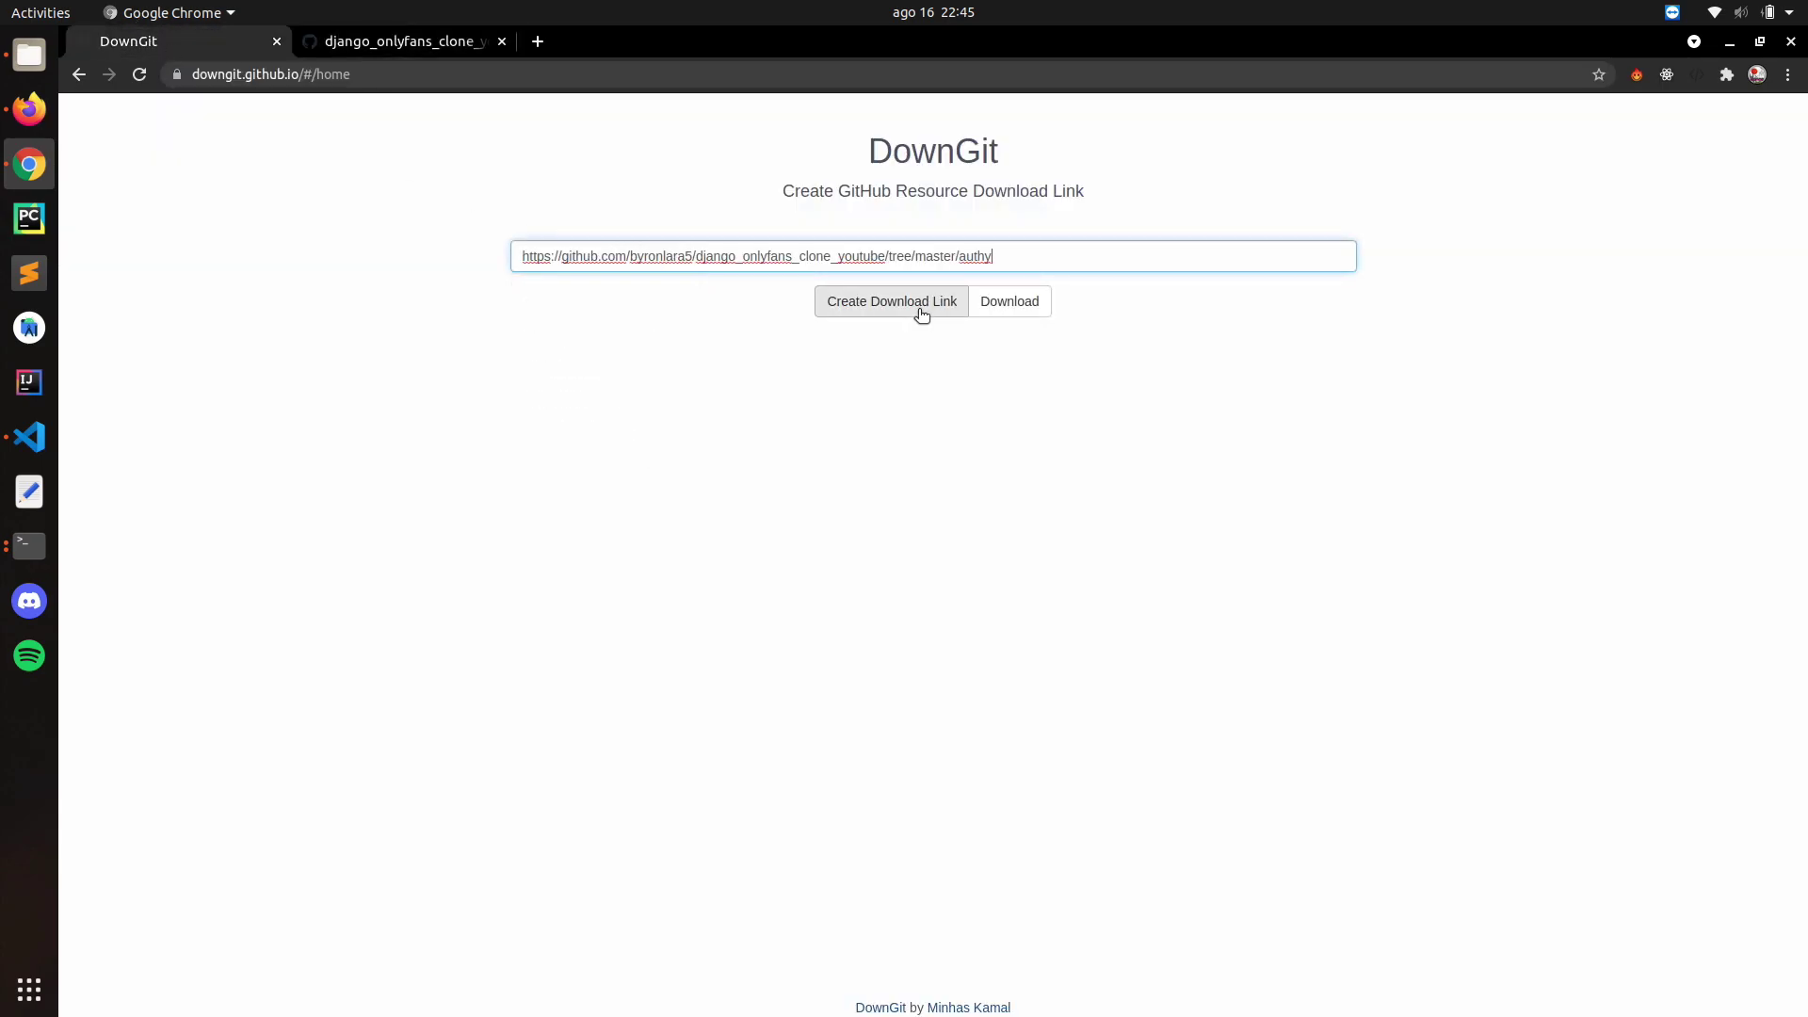
{"action": "left_click", "coordinate": [1031, 303]}
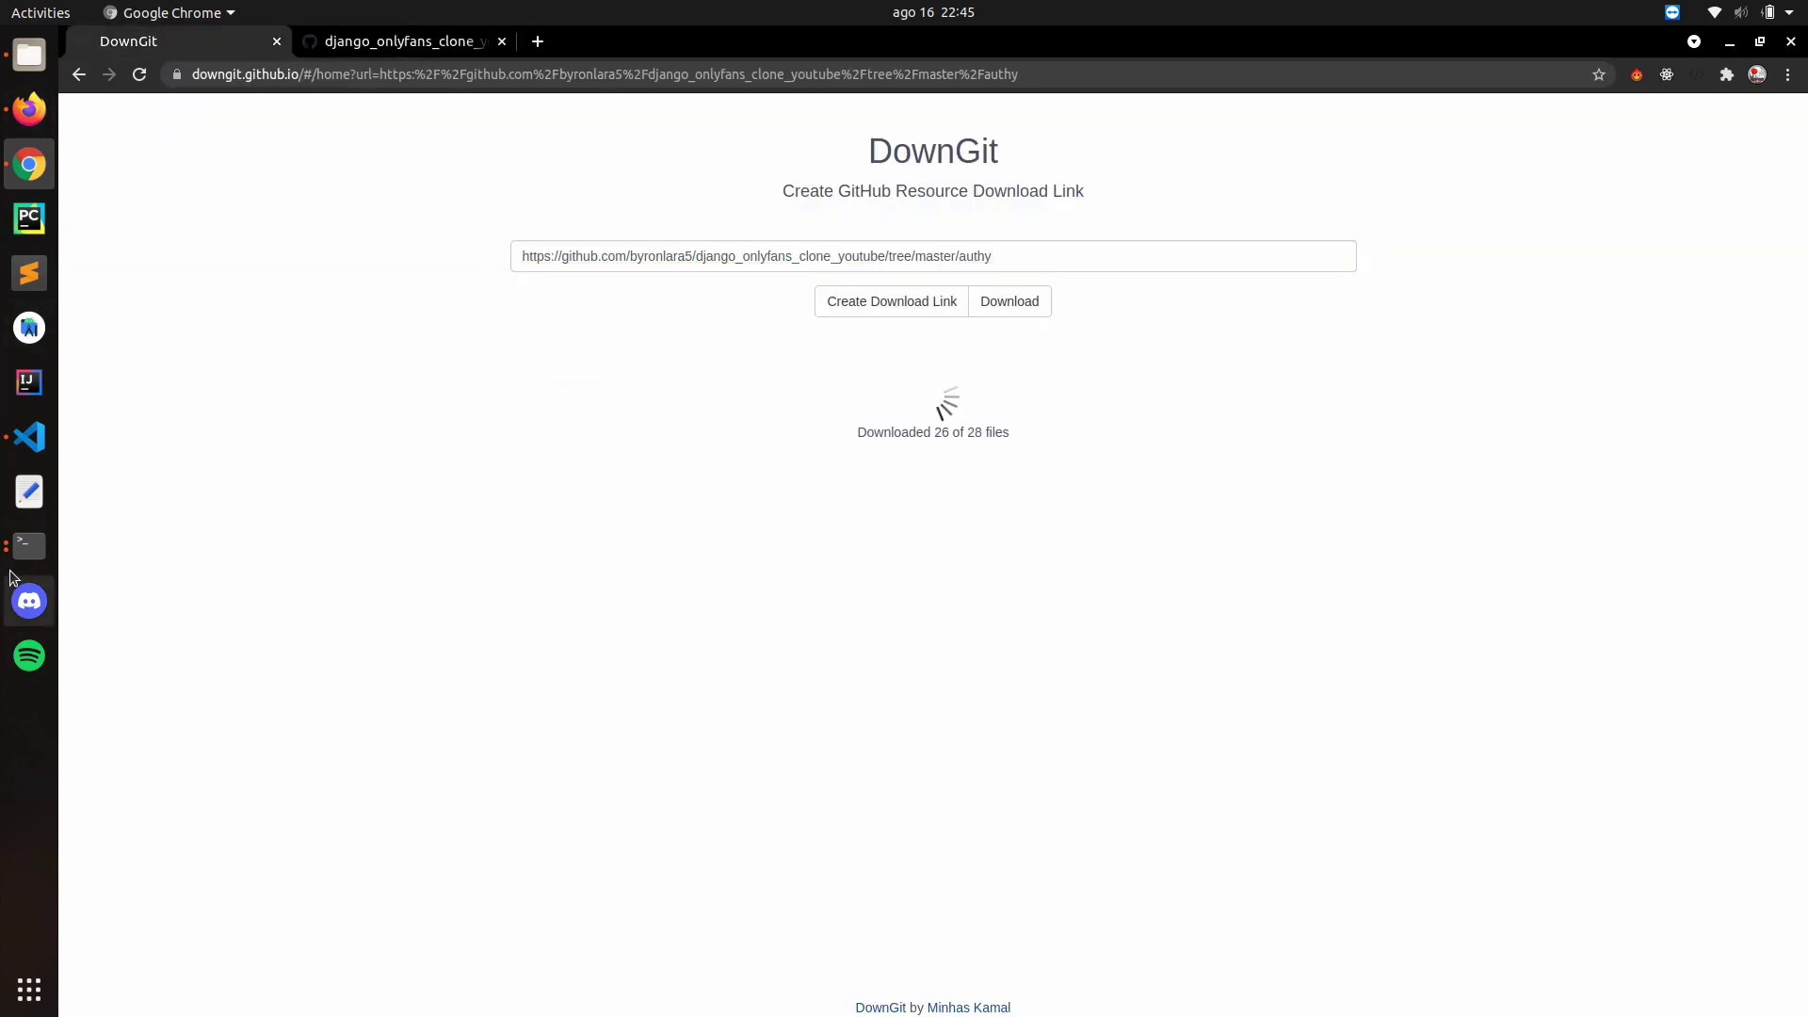
{"action": "left_click", "coordinate": [29, 545]}
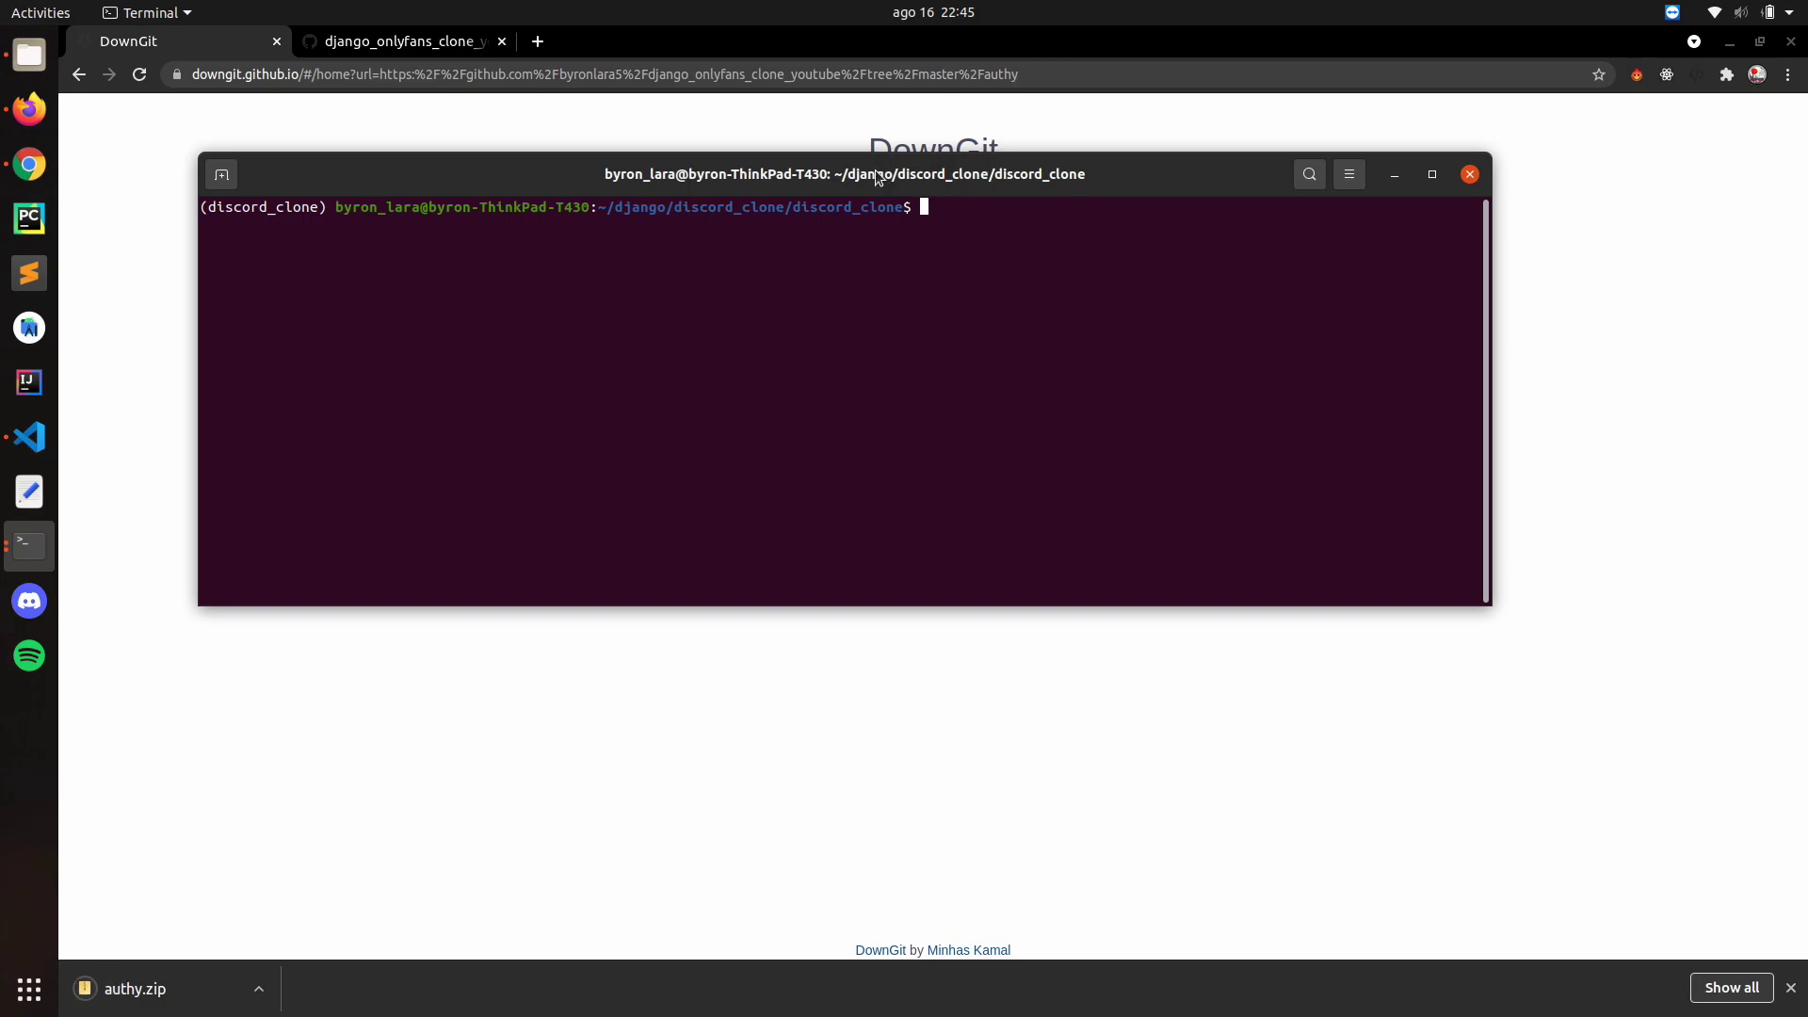
{"action": "left_click", "coordinate": [258, 988]}
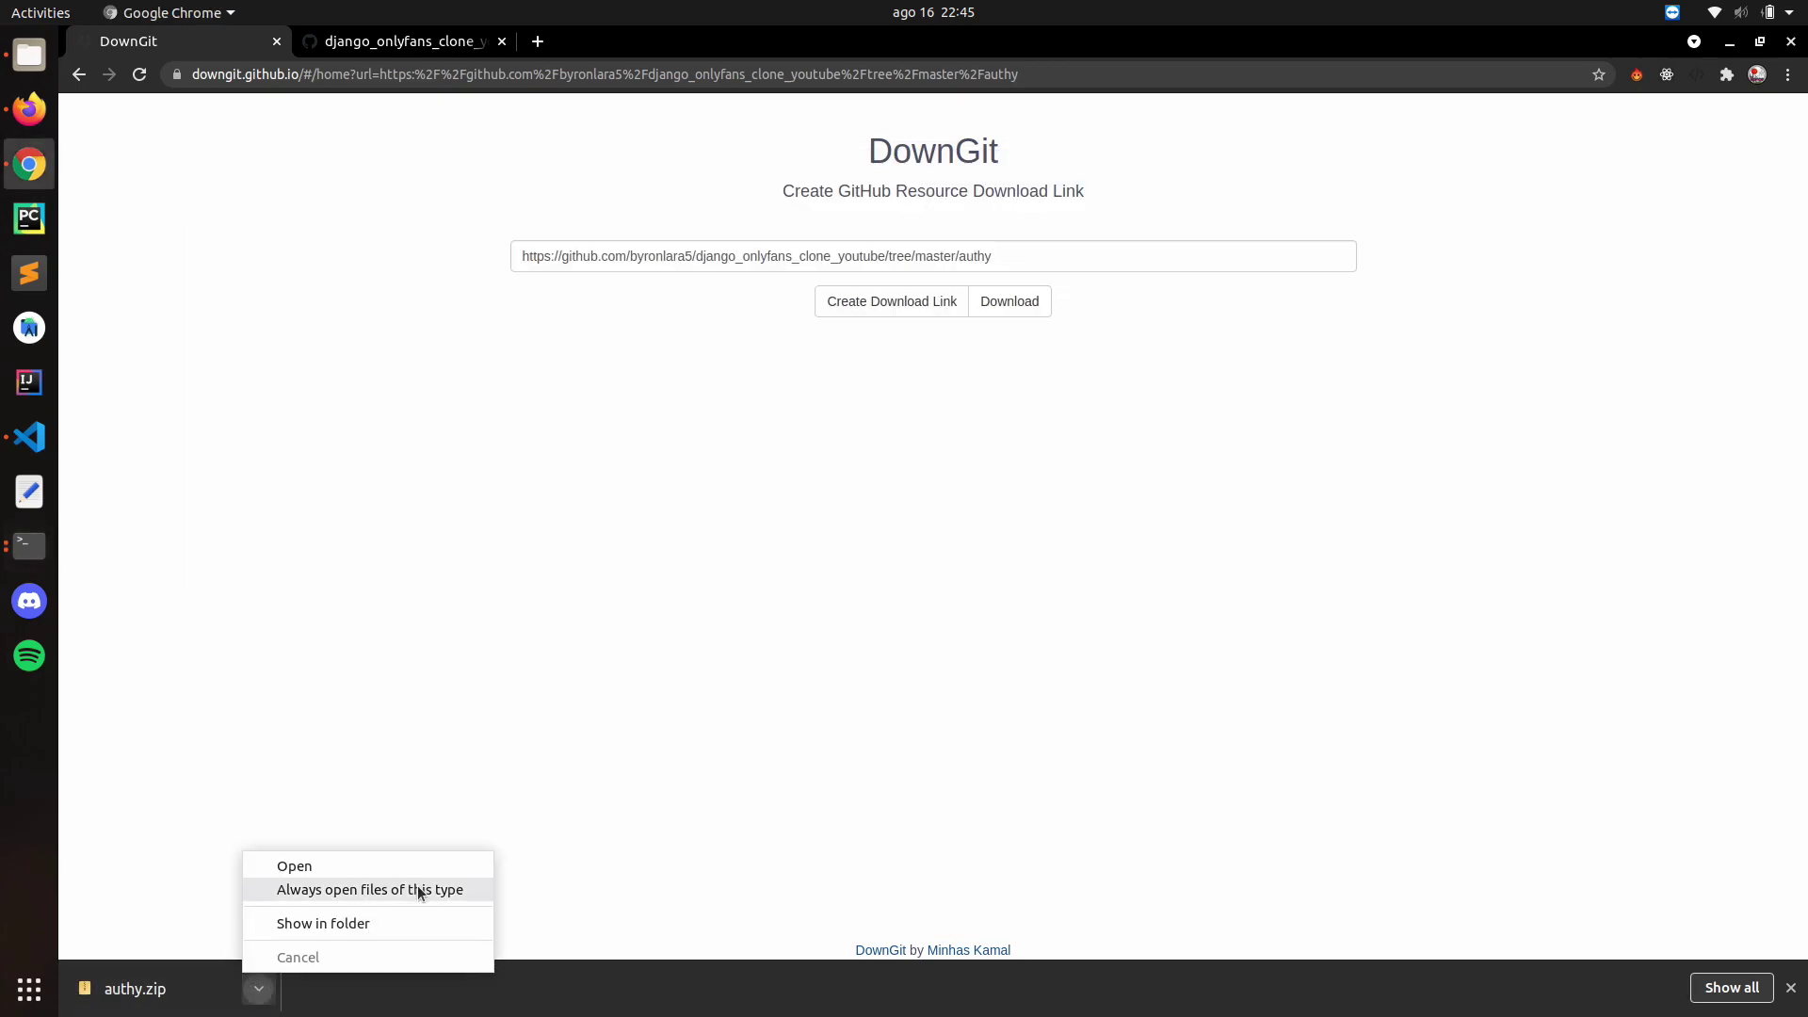
Step: Extract authy.zip in Downloads with Extract Here and open the resulting authy (1) folder
{"action": "left_click", "coordinate": [352, 923]}
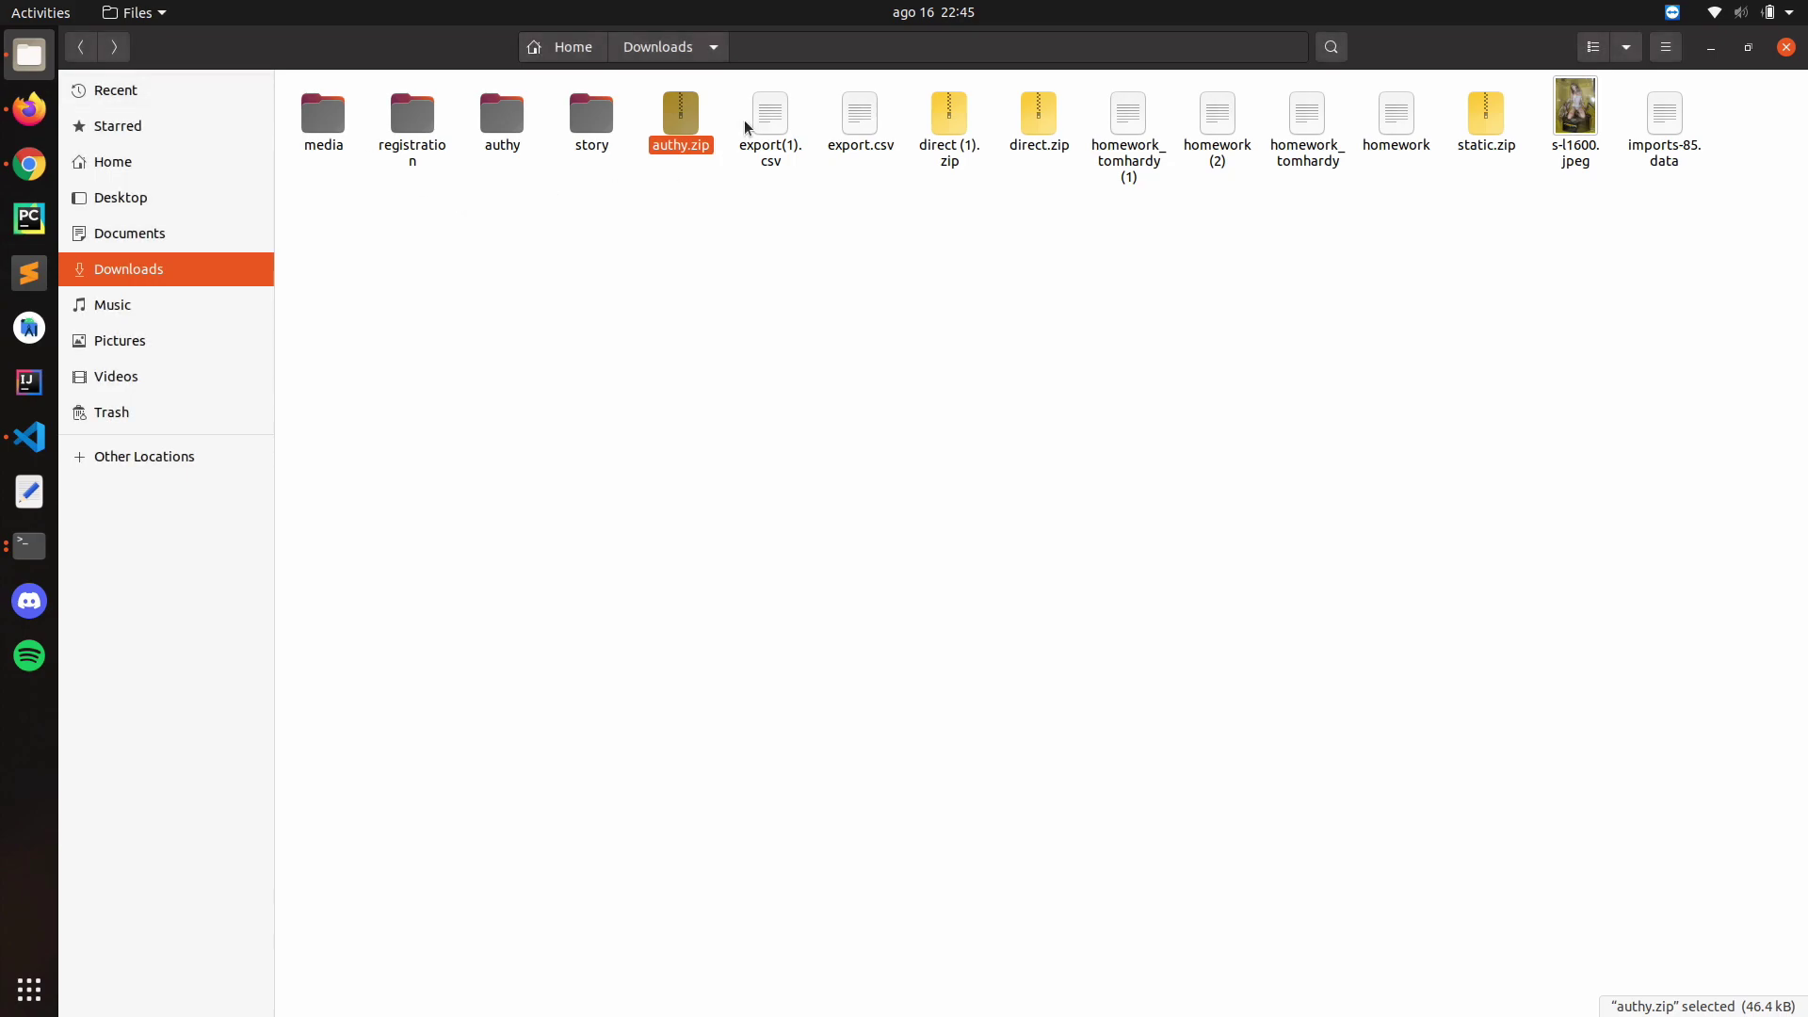
{"action": "right_click", "coordinate": [687, 113]}
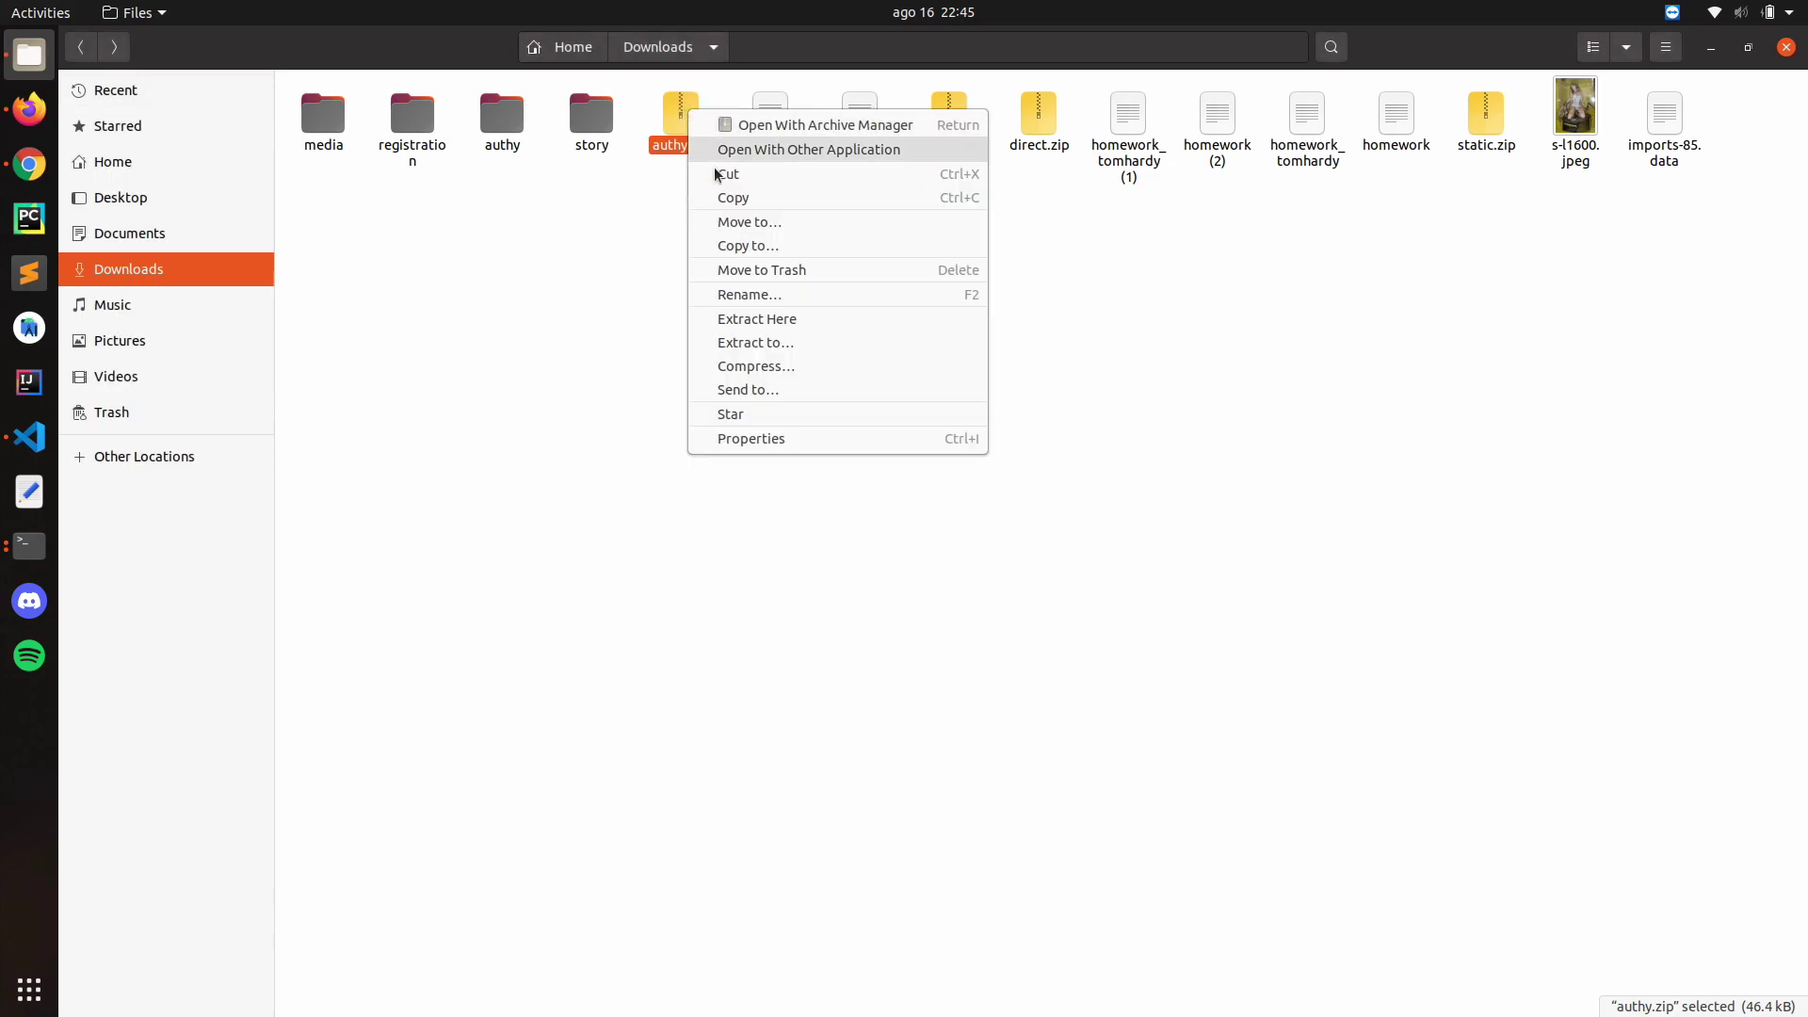
{"action": "left_click", "coordinate": [759, 321]}
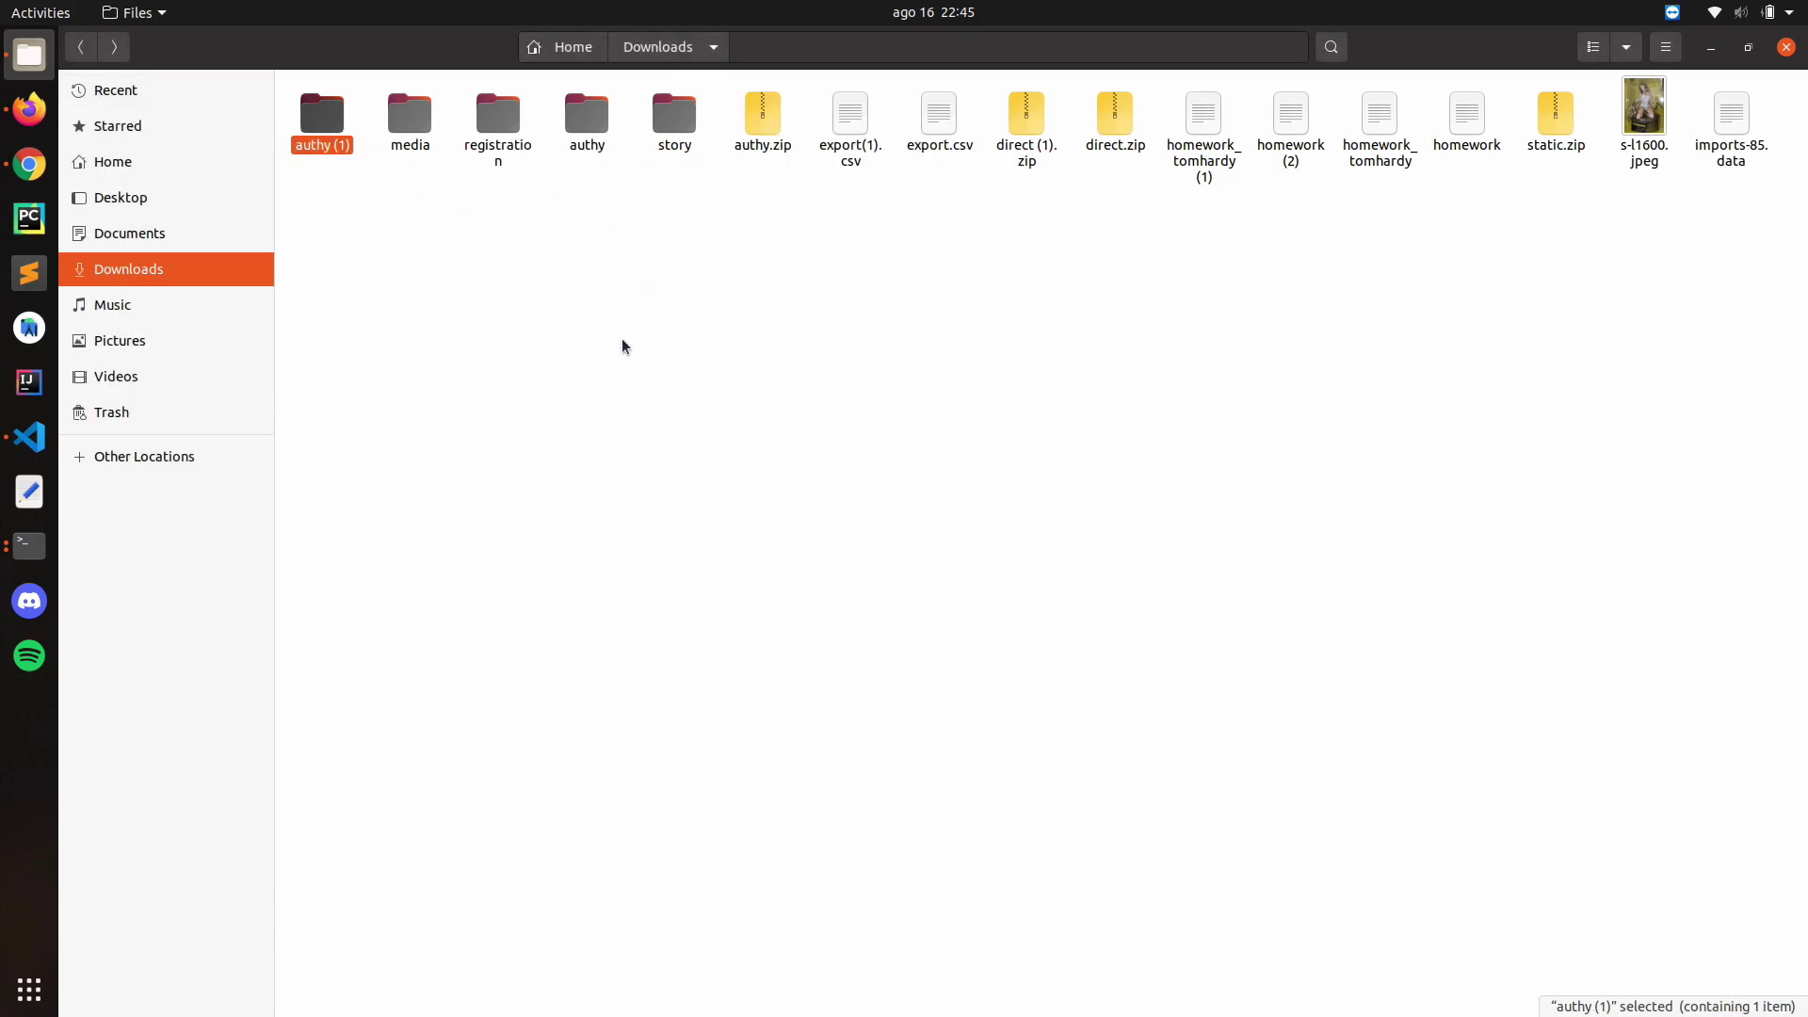
{"action": "key", "text": "Return"}
{"action": "key", "text": "alt+Tab"}
{"action": "key", "text": "alt+Tab"}
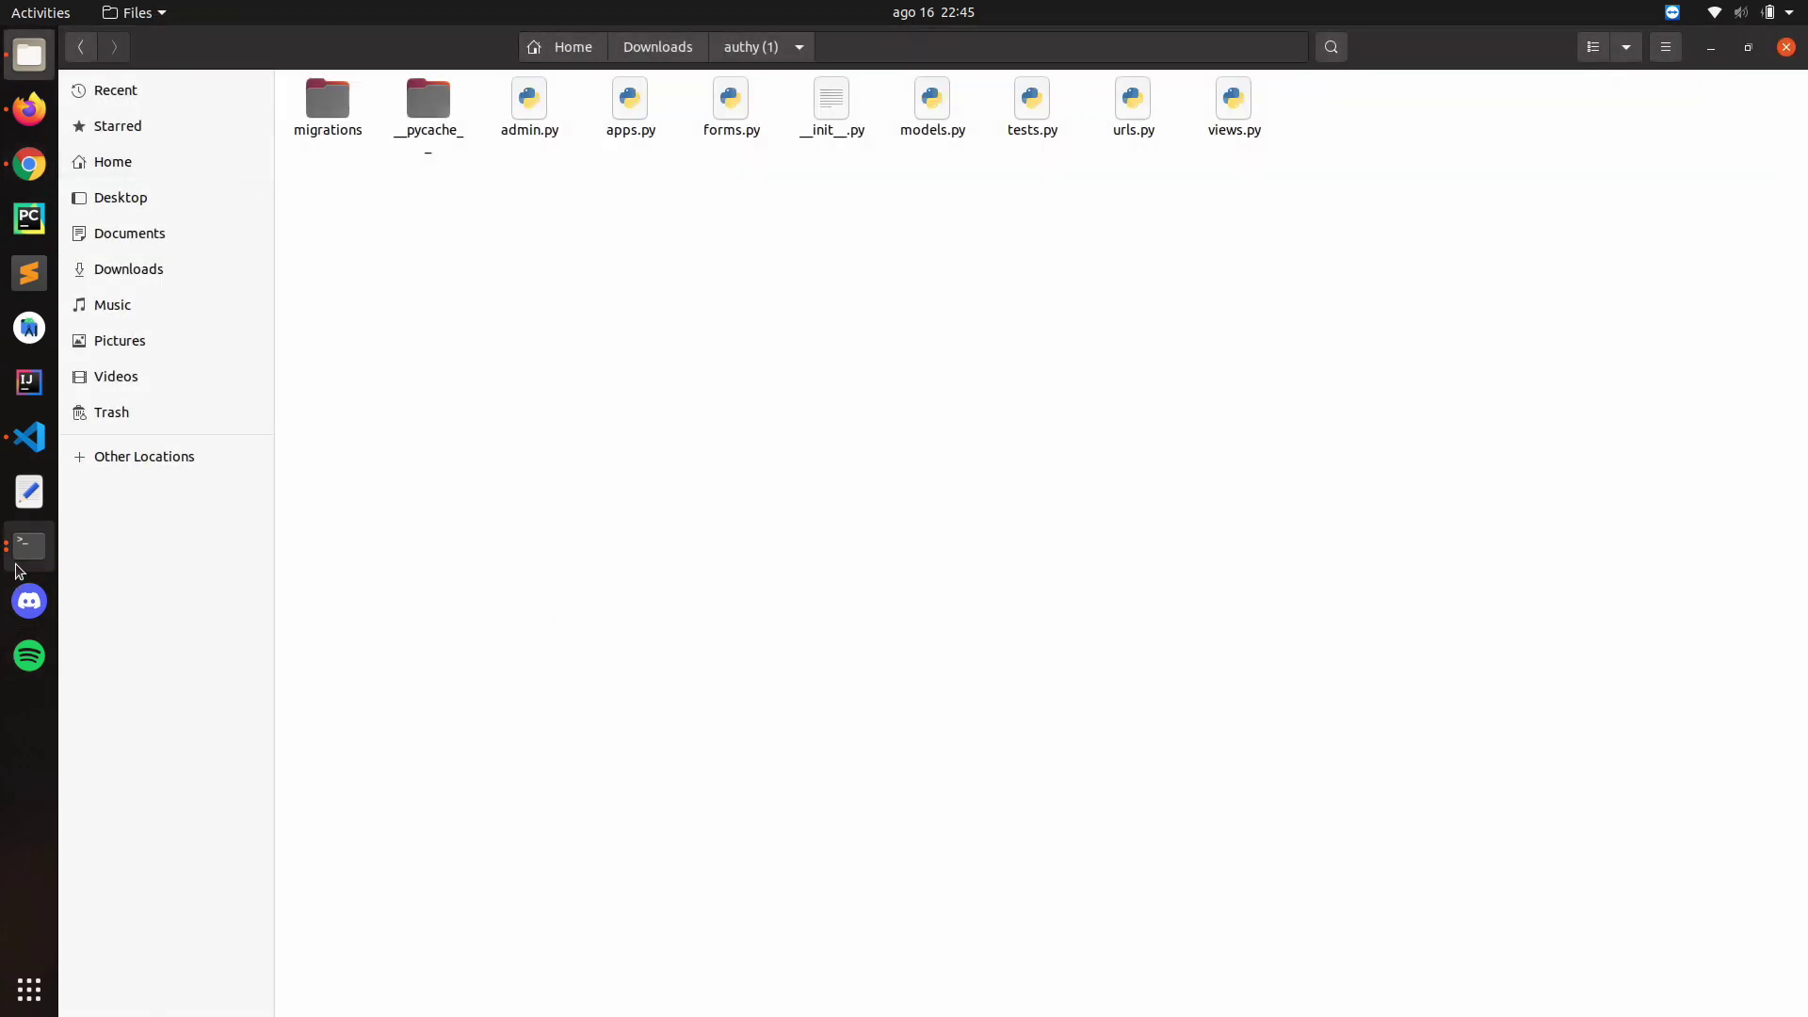
Step: Run django-admin startapp authy in the discord_clone project directory, correcting typos first
{"action": "left_click", "coordinate": [28, 545]}
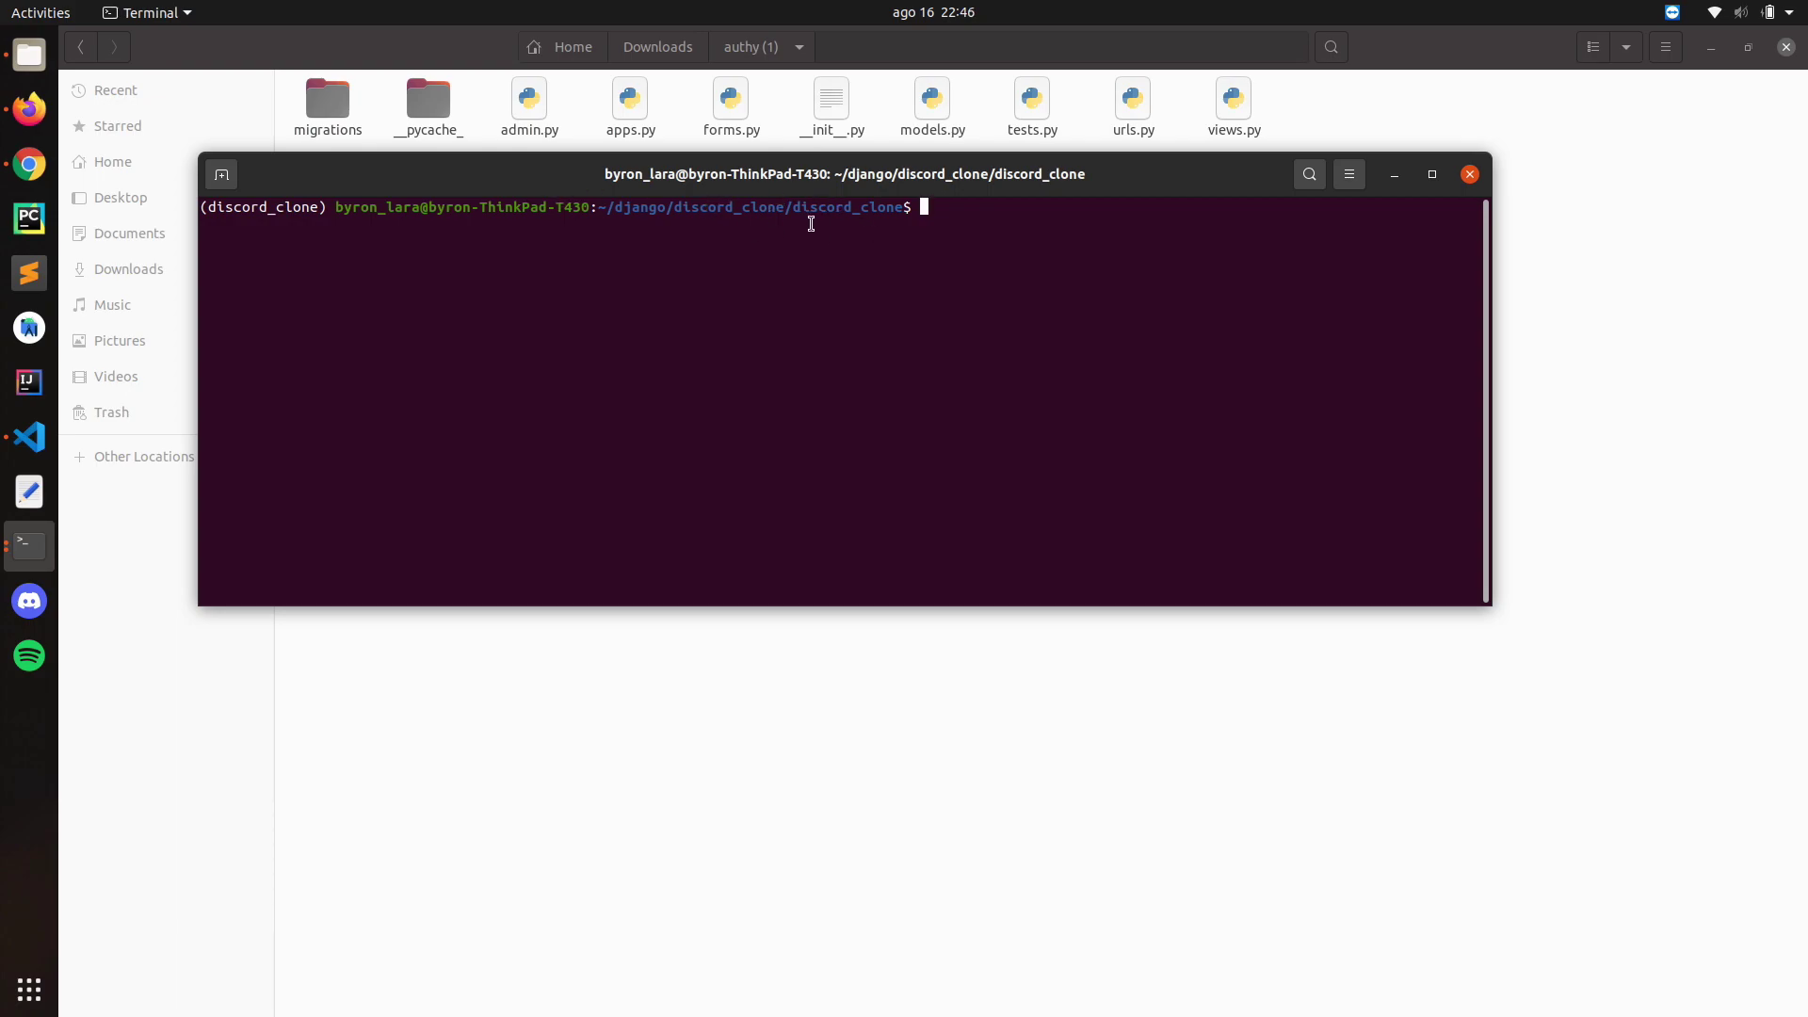
{"action": "type", "text": "djag"}
{"action": "key", "text": "BackSpace"}
{"action": "key", "text": "BackSpace"}
{"action": "key", "text": "BackSpace"}
{"action": "type", "text": "ngo-admin star"}
{"action": "key", "text": "BackSpace"}
{"action": "type", "text": "app"}
{"action": "type", "text": " auth"}
{"action": "key", "text": "Return"}
Step: Open the discord_clone project in VS Code and return to the authy (1) folder
{"action": "left_click", "coordinate": [845, 799]}
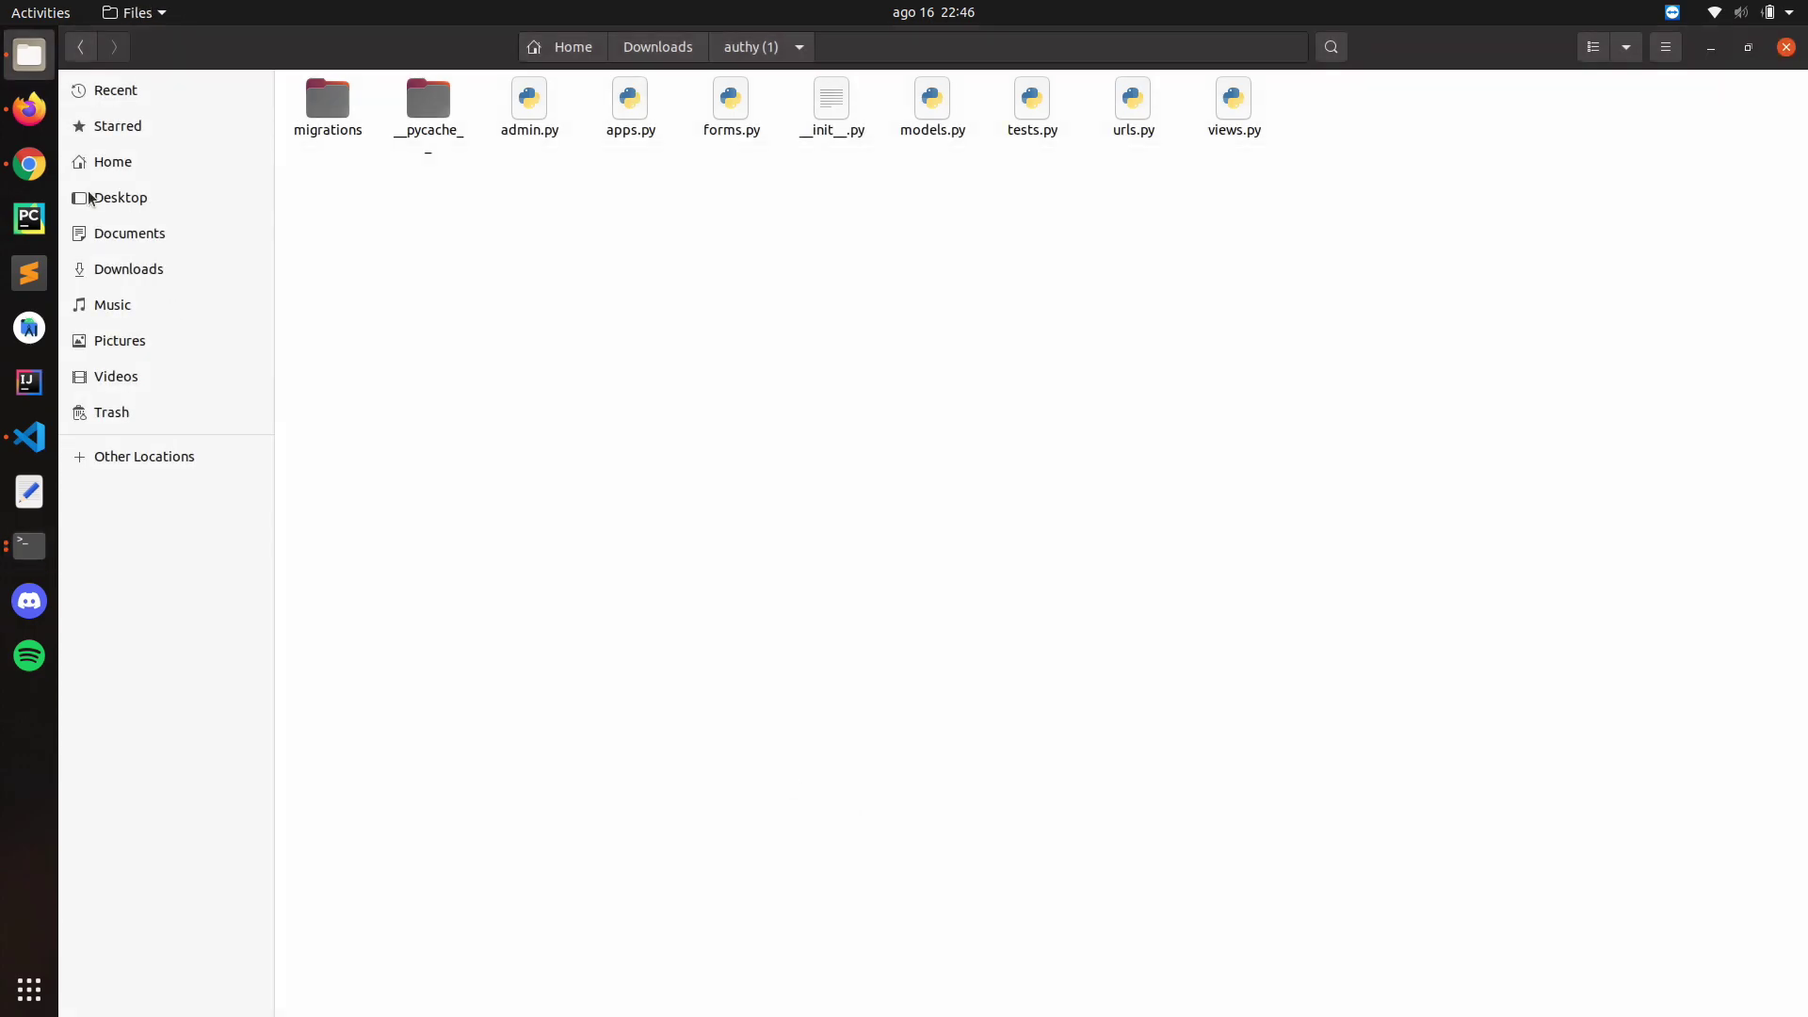
{"action": "left_click", "coordinate": [29, 437]}
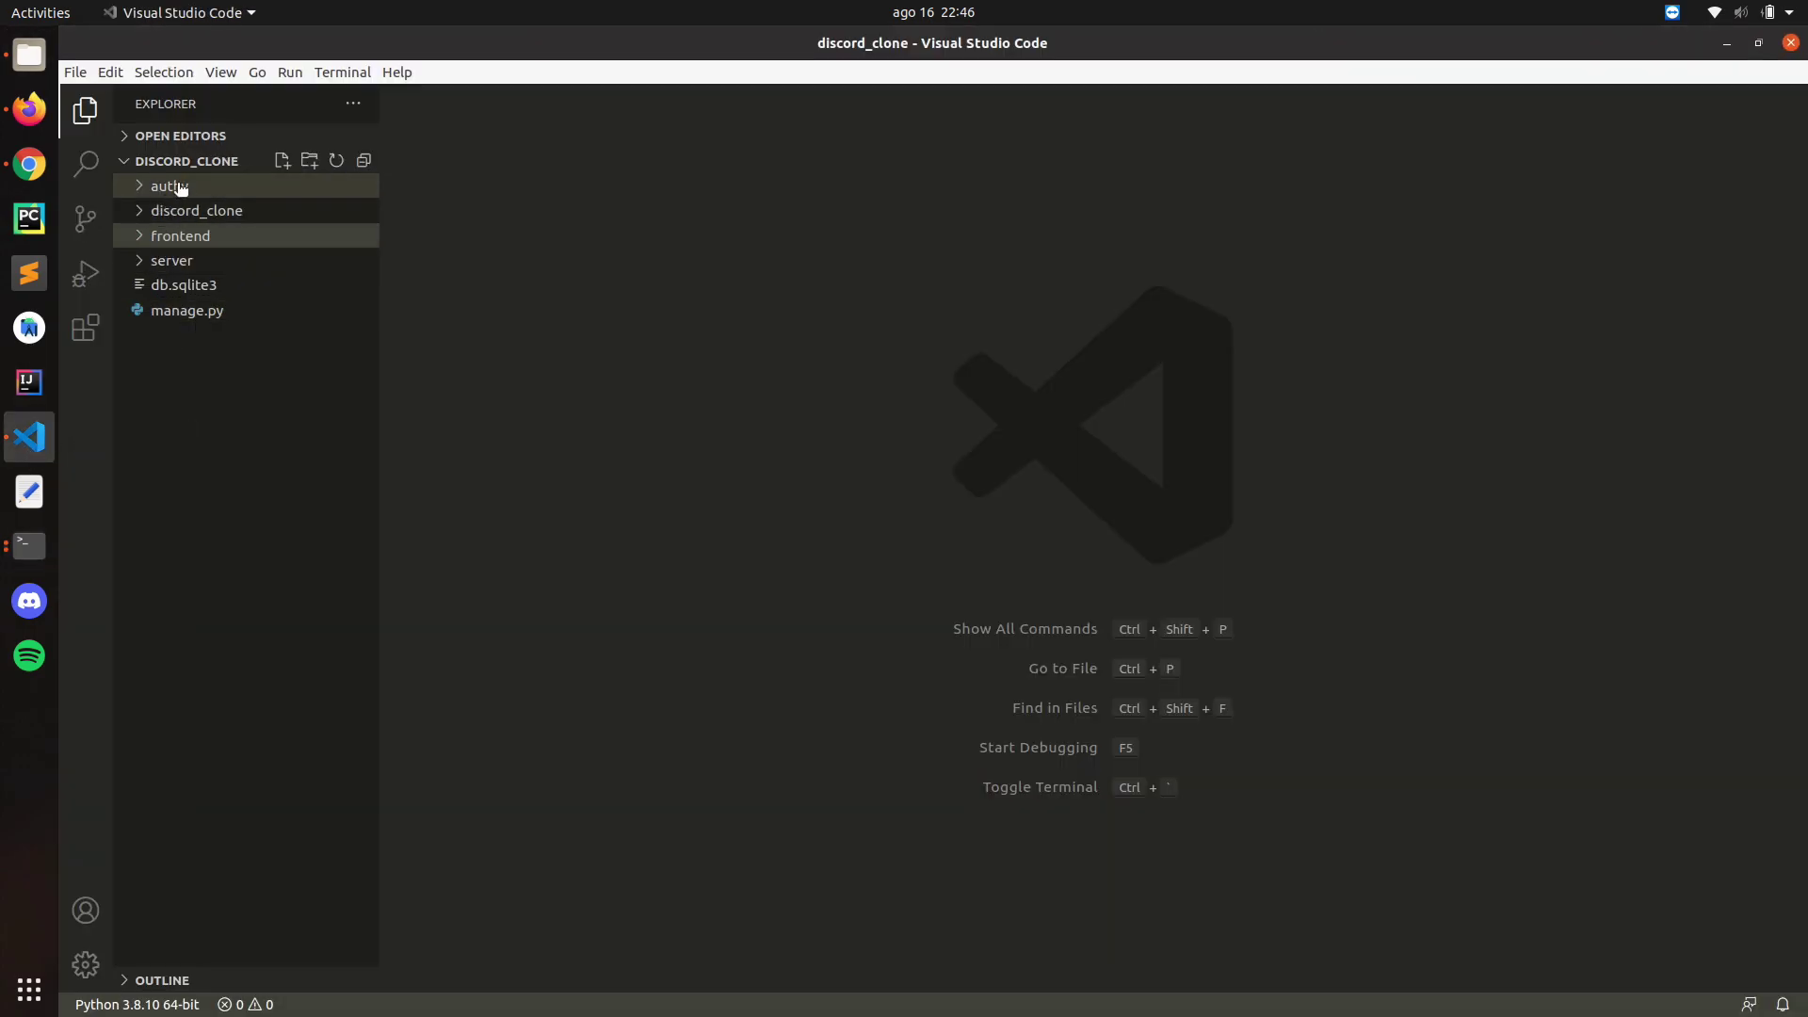
{"action": "key", "text": "alt+Tab"}
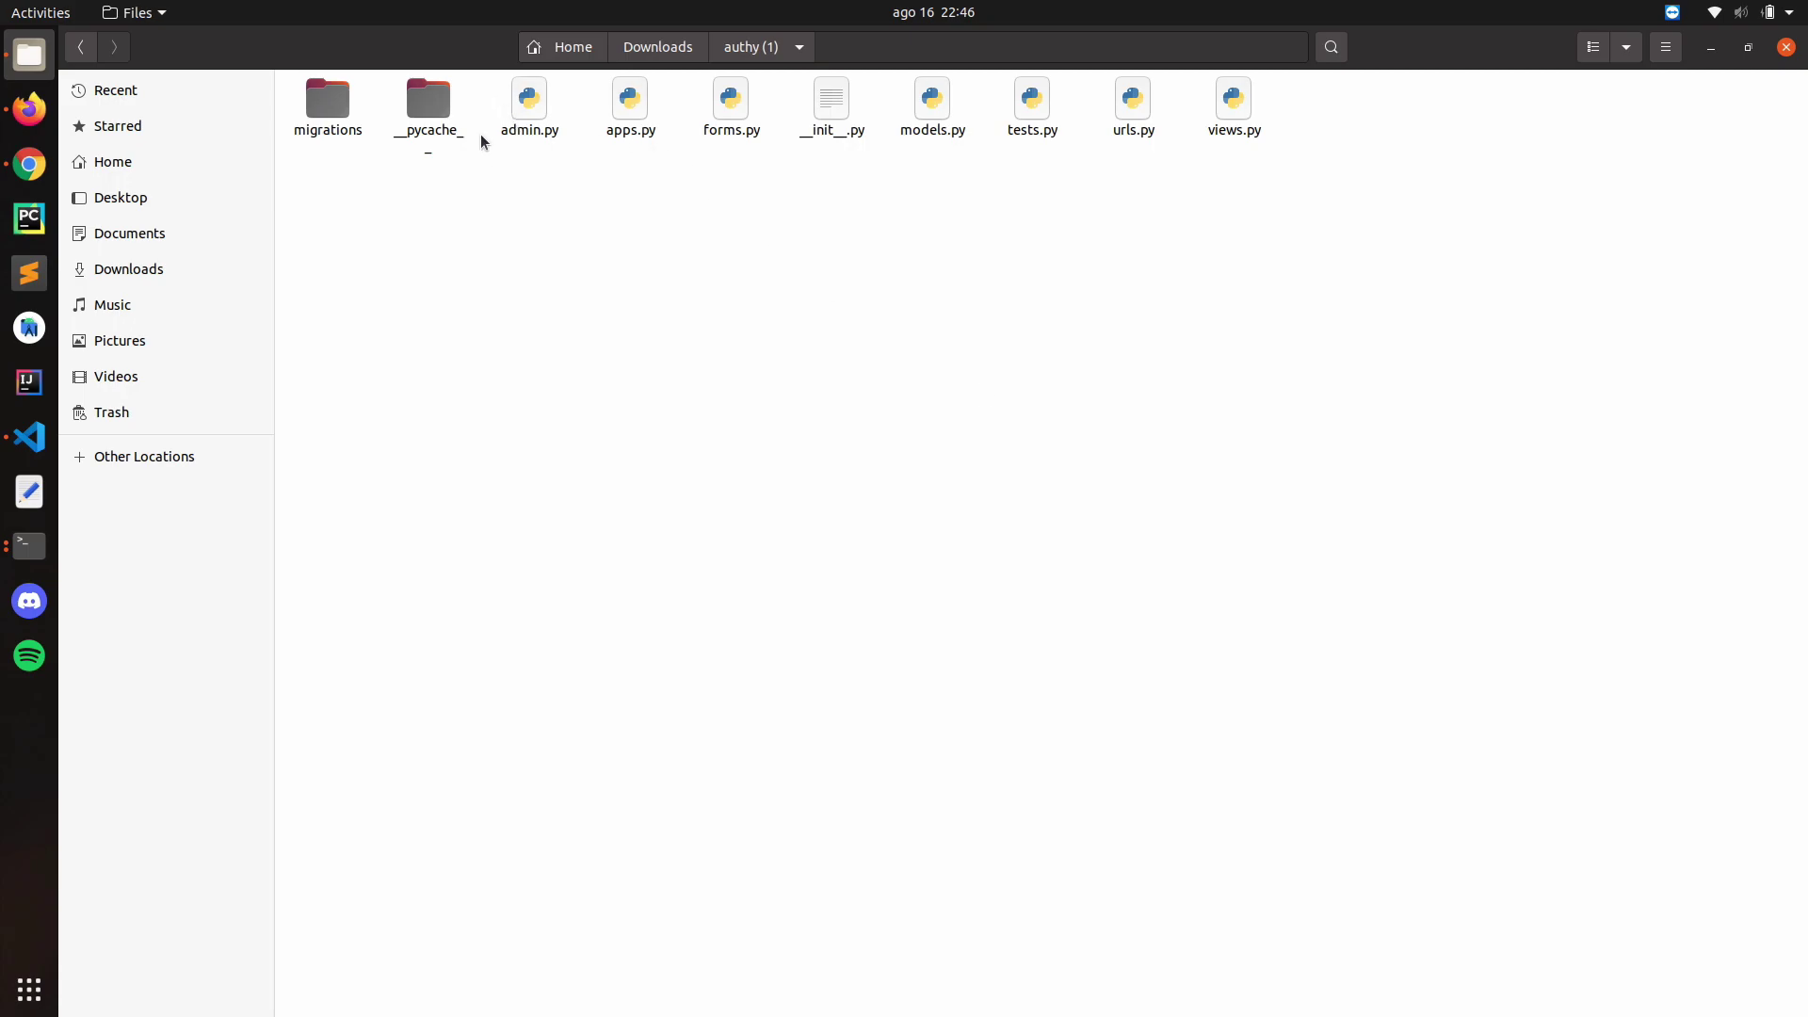
{"action": "left_click", "coordinate": [572, 47]}
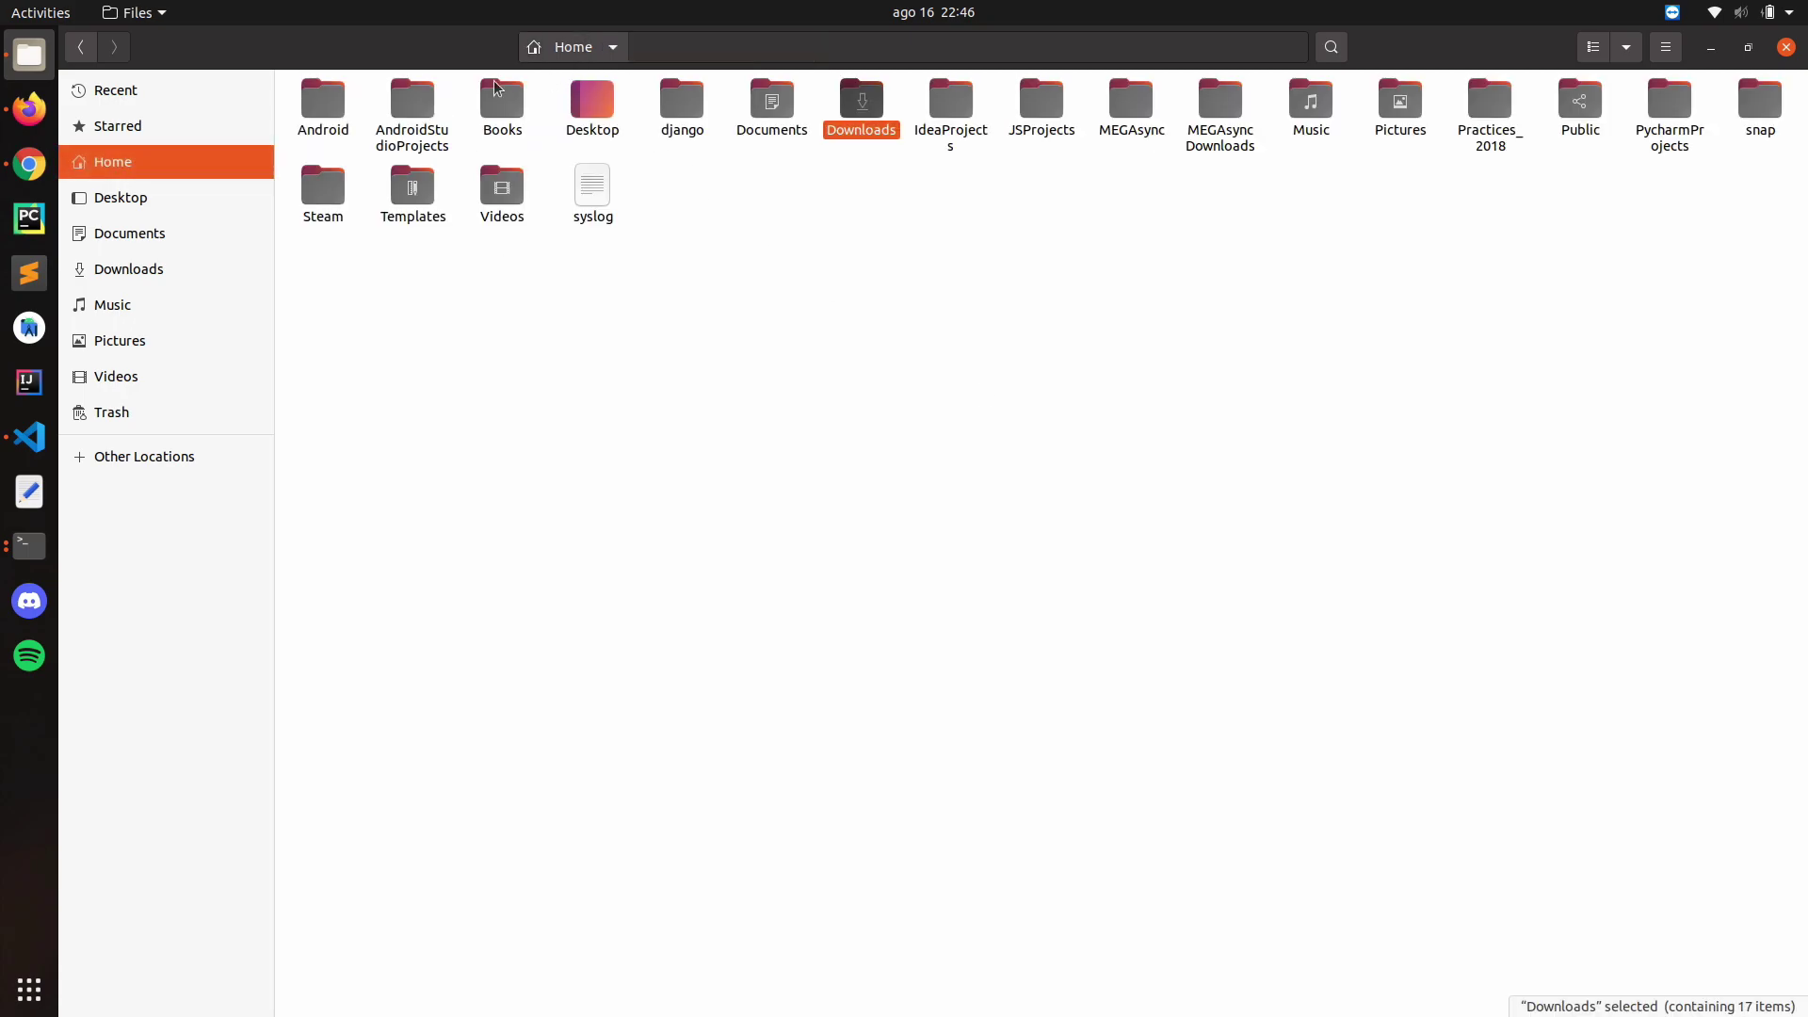
{"action": "left_click", "coordinate": [80, 47]}
Step: Select the downloaded admin.py, forms.py, models.py, urls.py and views.py files
{"action": "left_click", "coordinate": [562, 132]}
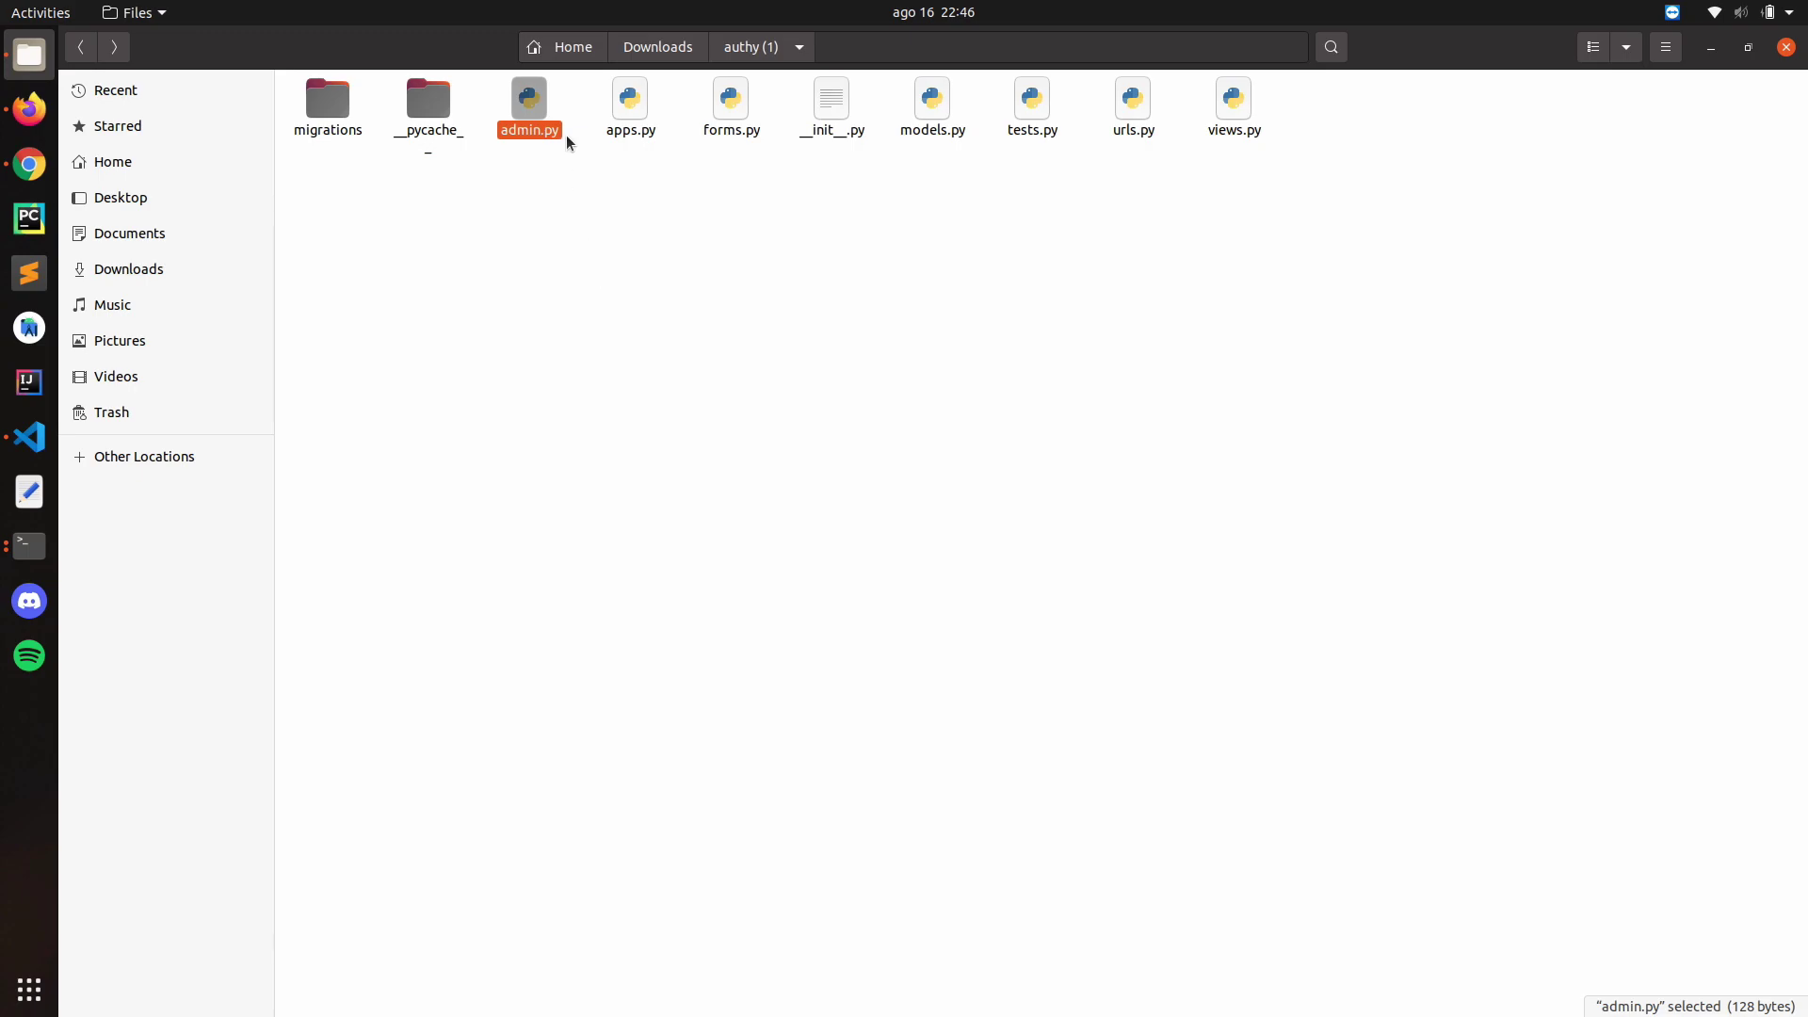
{"action": "left_click", "coordinate": [730, 107], "text": "ctrl"}
{"action": "left_click", "coordinate": [933, 104], "text": "ctrl"}
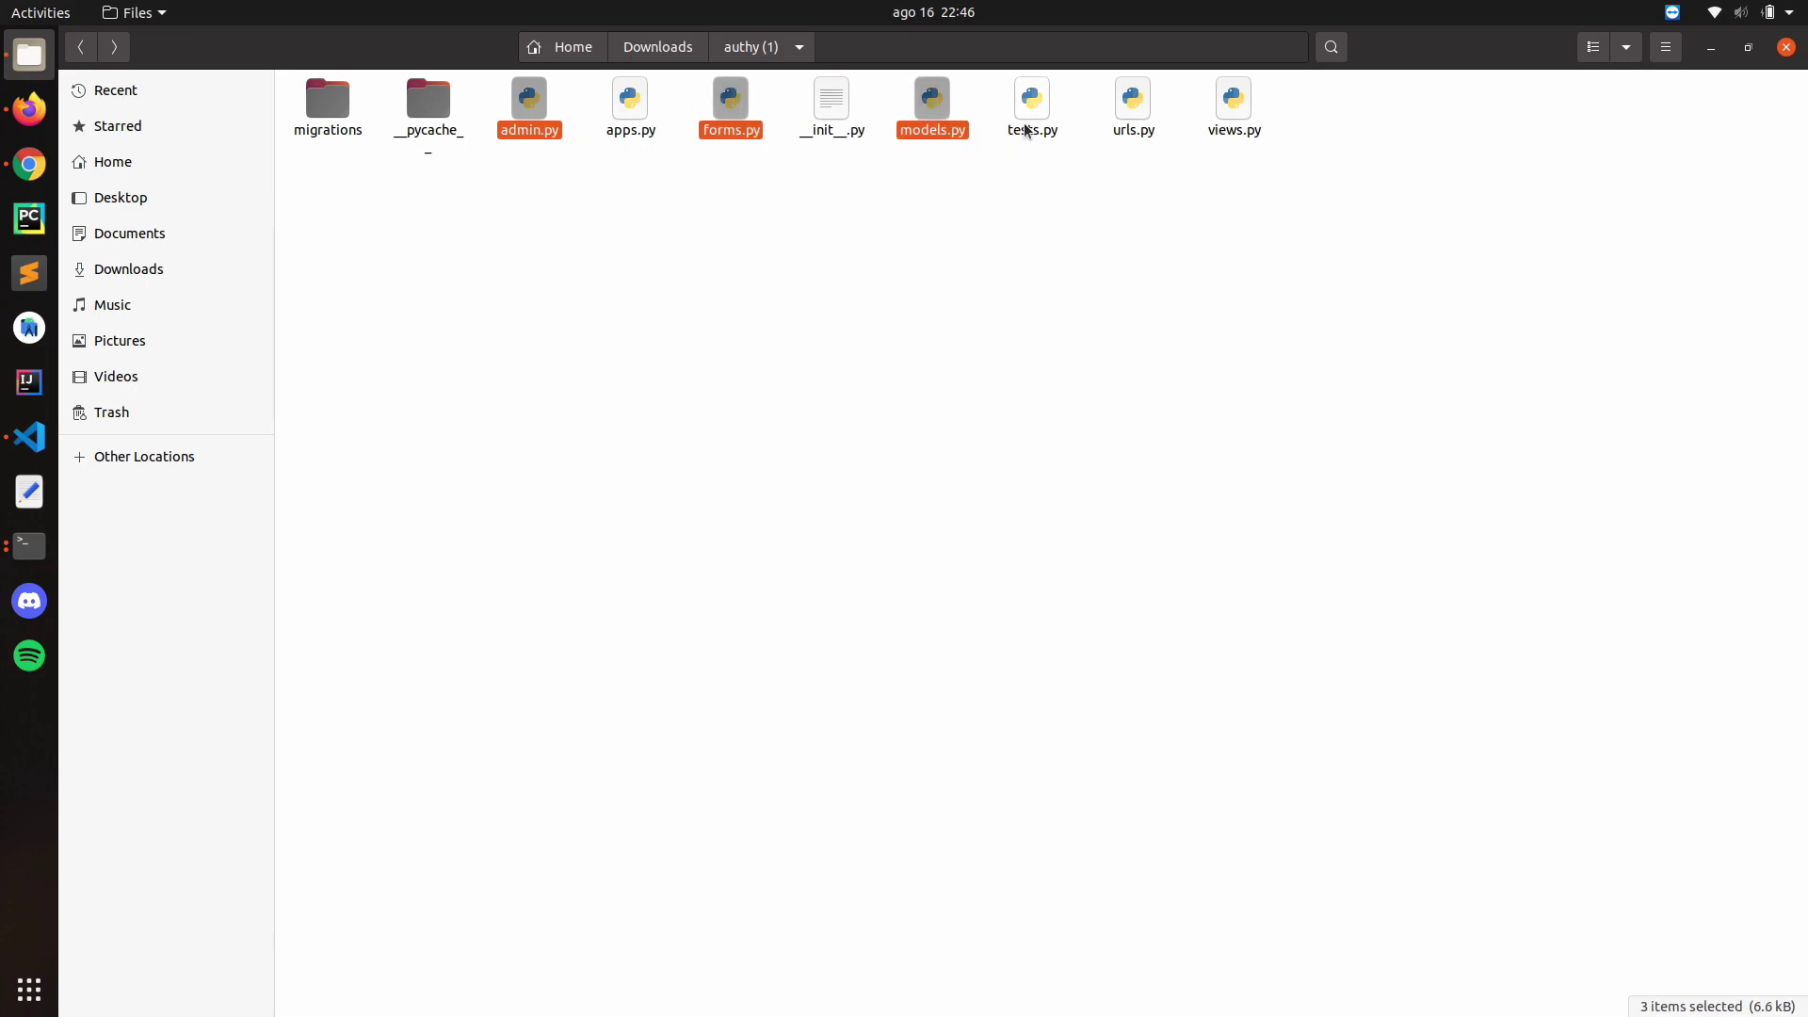
{"action": "left_click", "coordinate": [1119, 103], "text": "ctrl"}
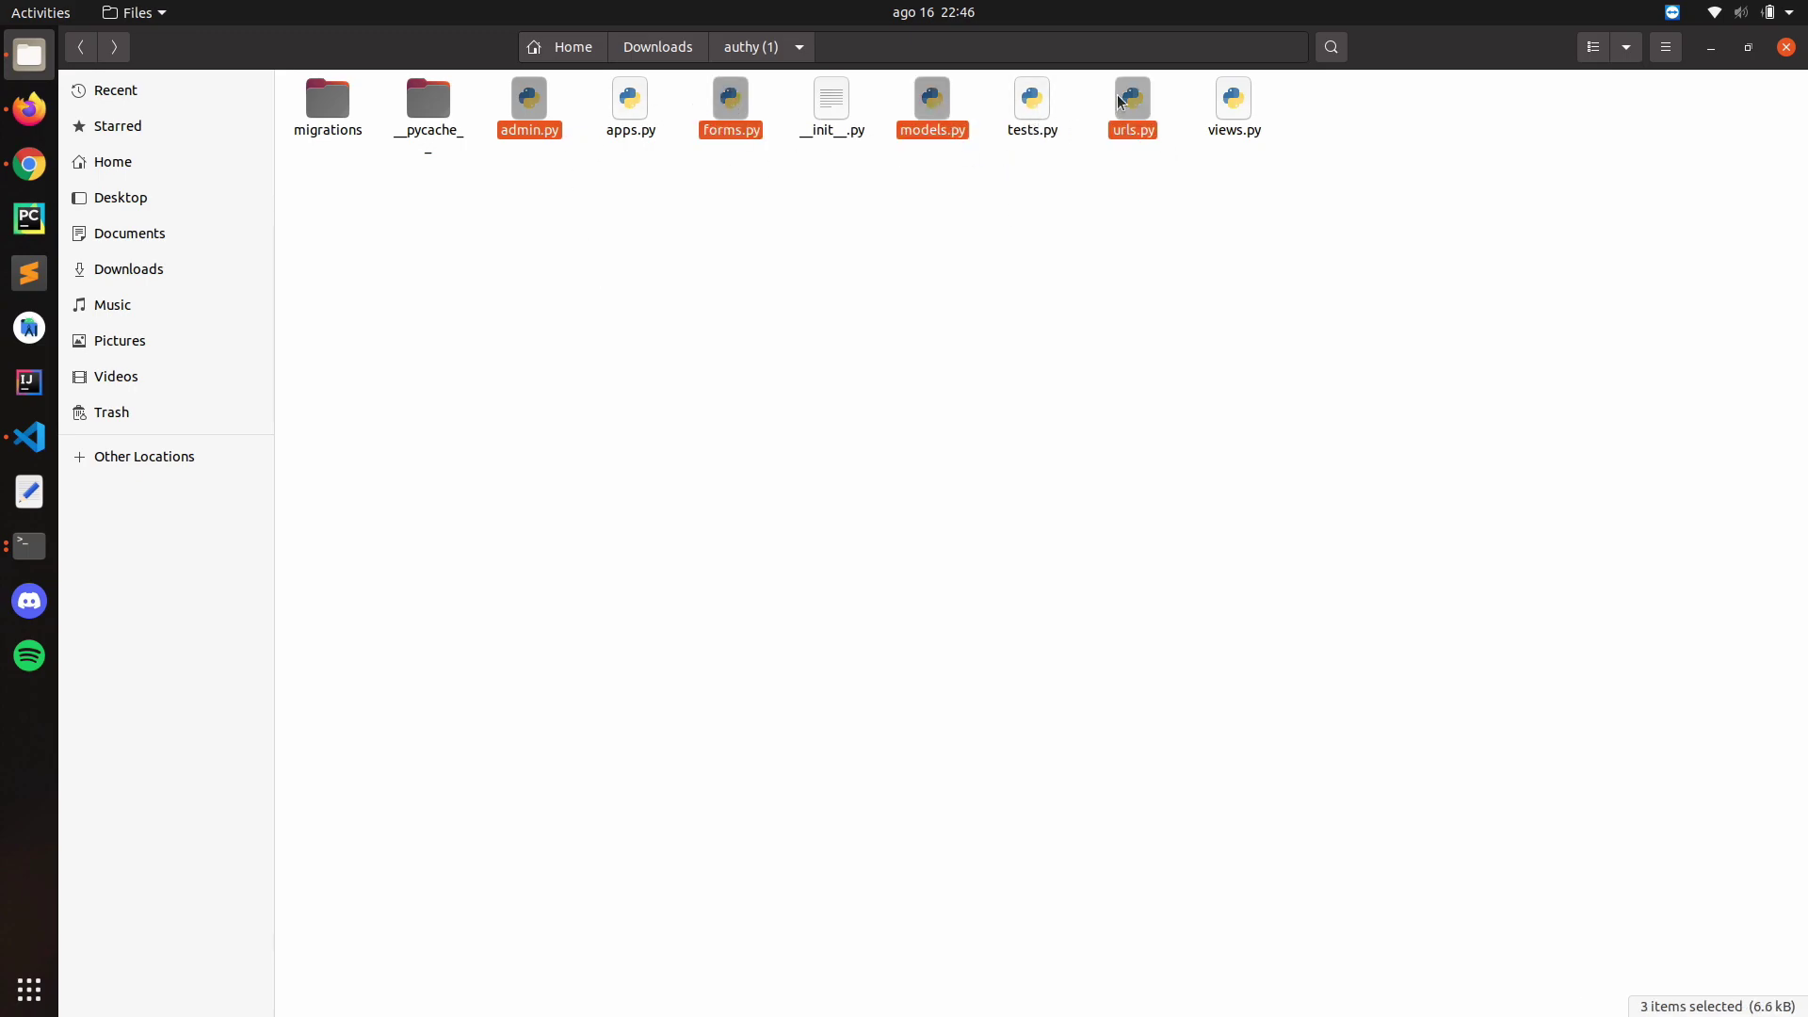
{"action": "left_click", "coordinate": [1223, 99], "text": "ctrl"}
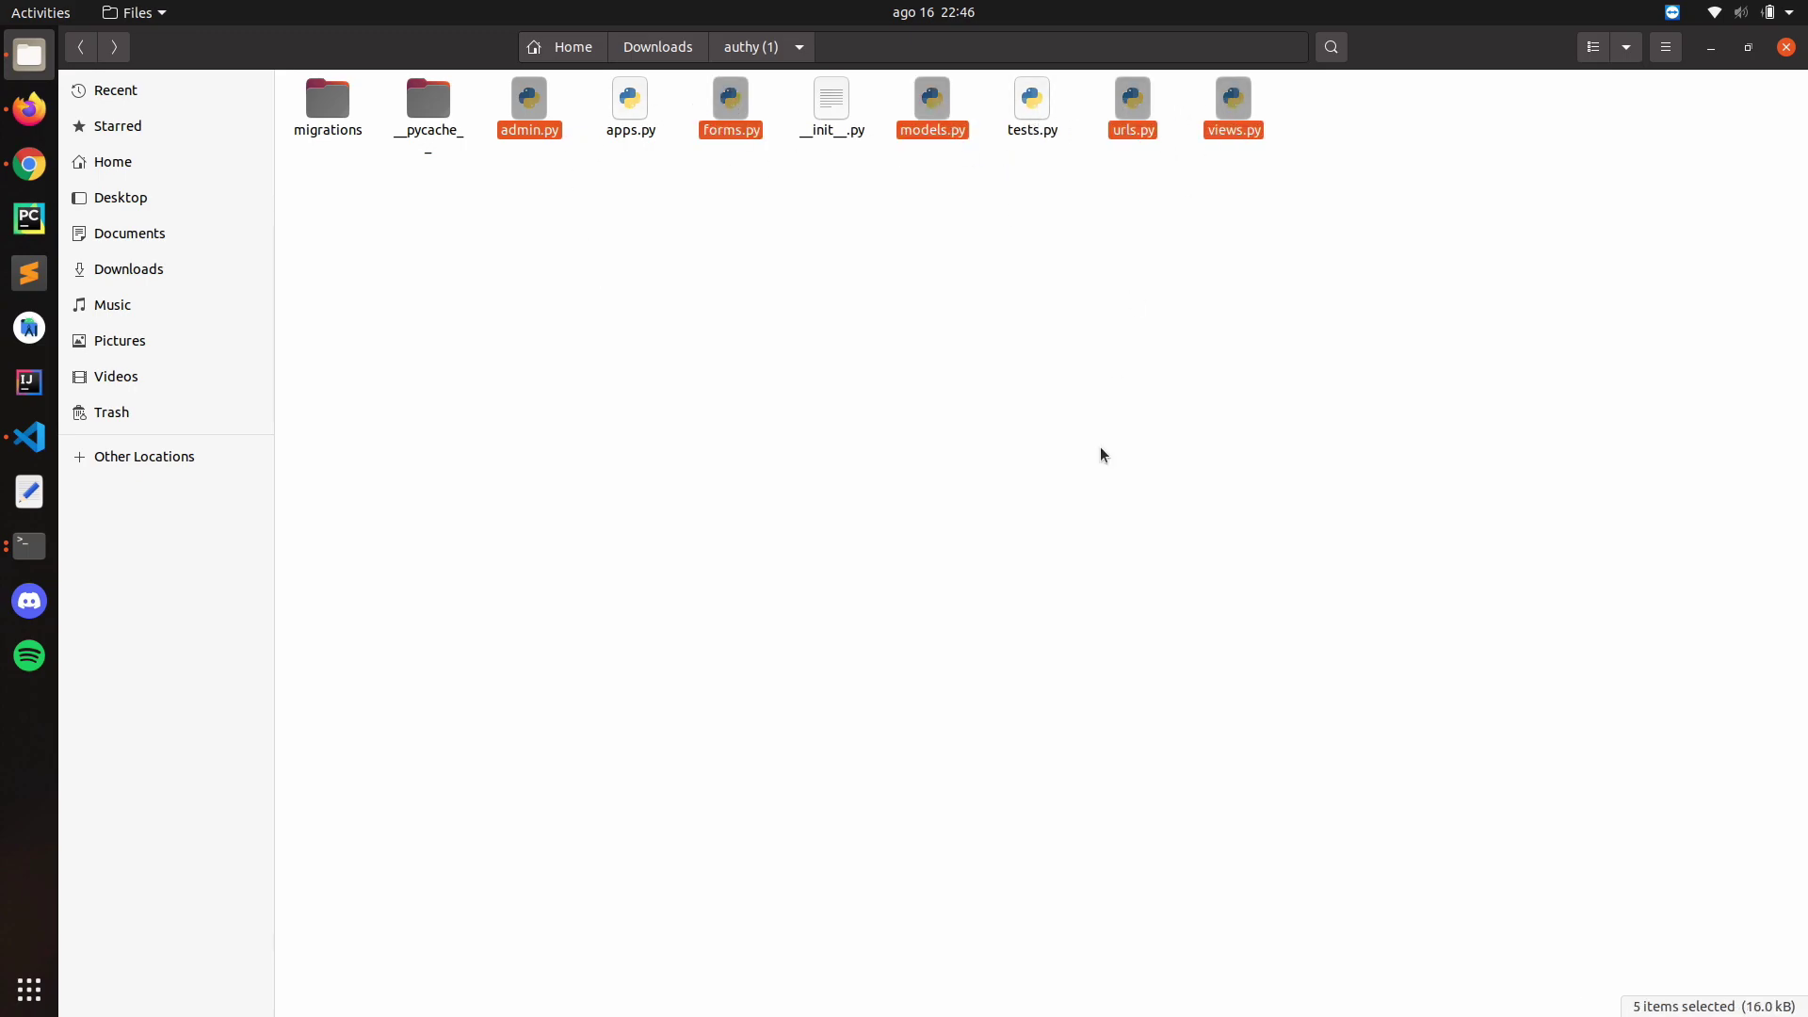
{"action": "left_click", "coordinate": [960, 393]}
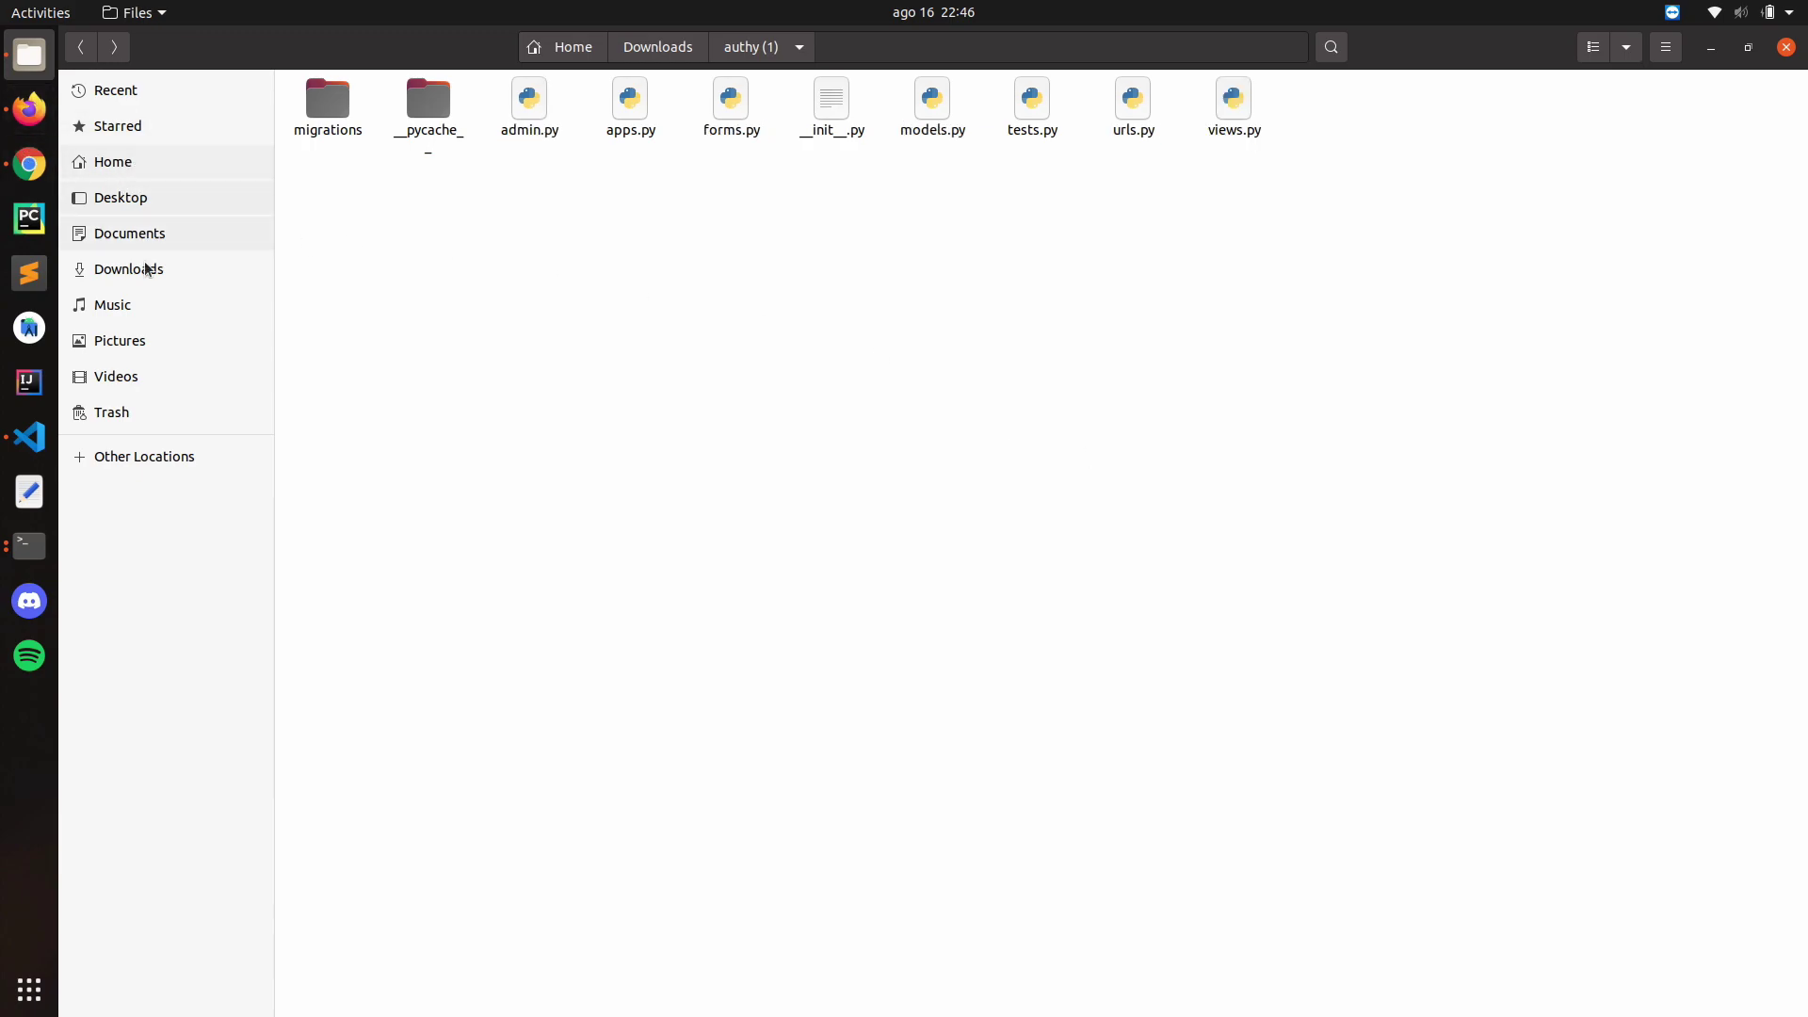
Step: Paste the files into discord_clone's authy app folder, replacing admin.py and models.py
{"action": "left_click", "coordinate": [115, 163]}
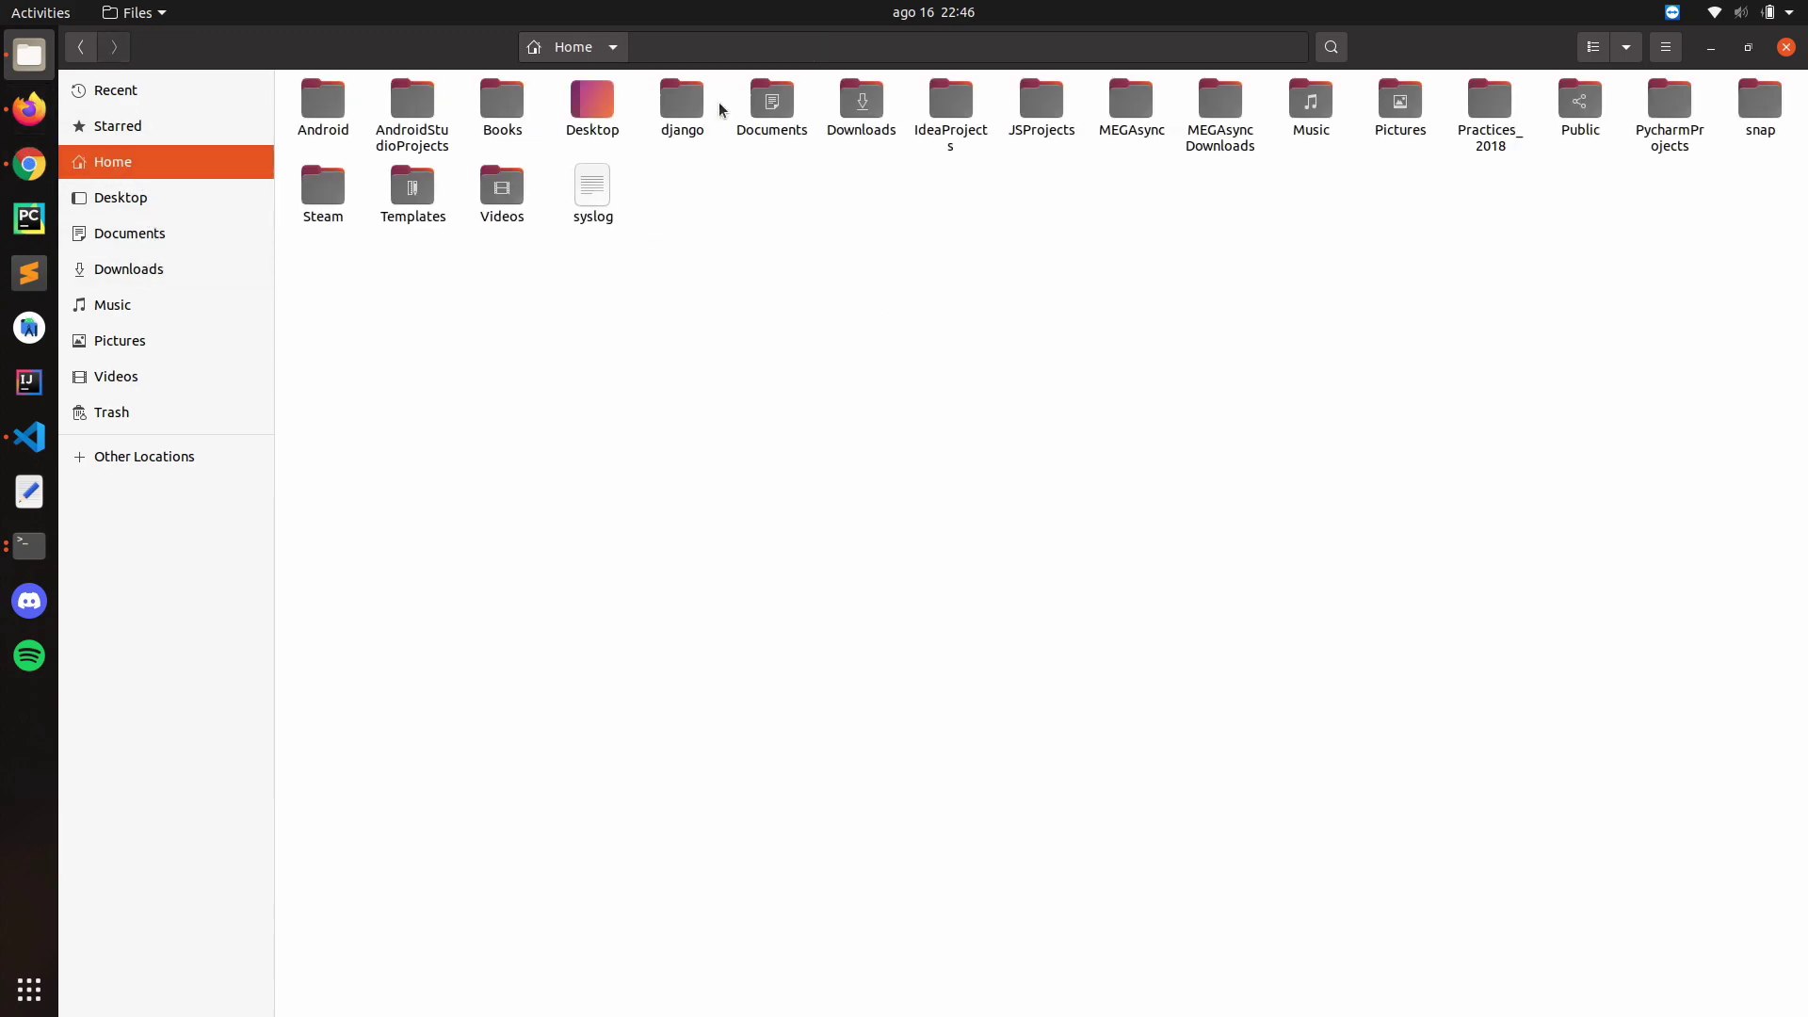
{"action": "double_click", "coordinate": [682, 106]}
{"action": "double_click", "coordinate": [621, 110]}
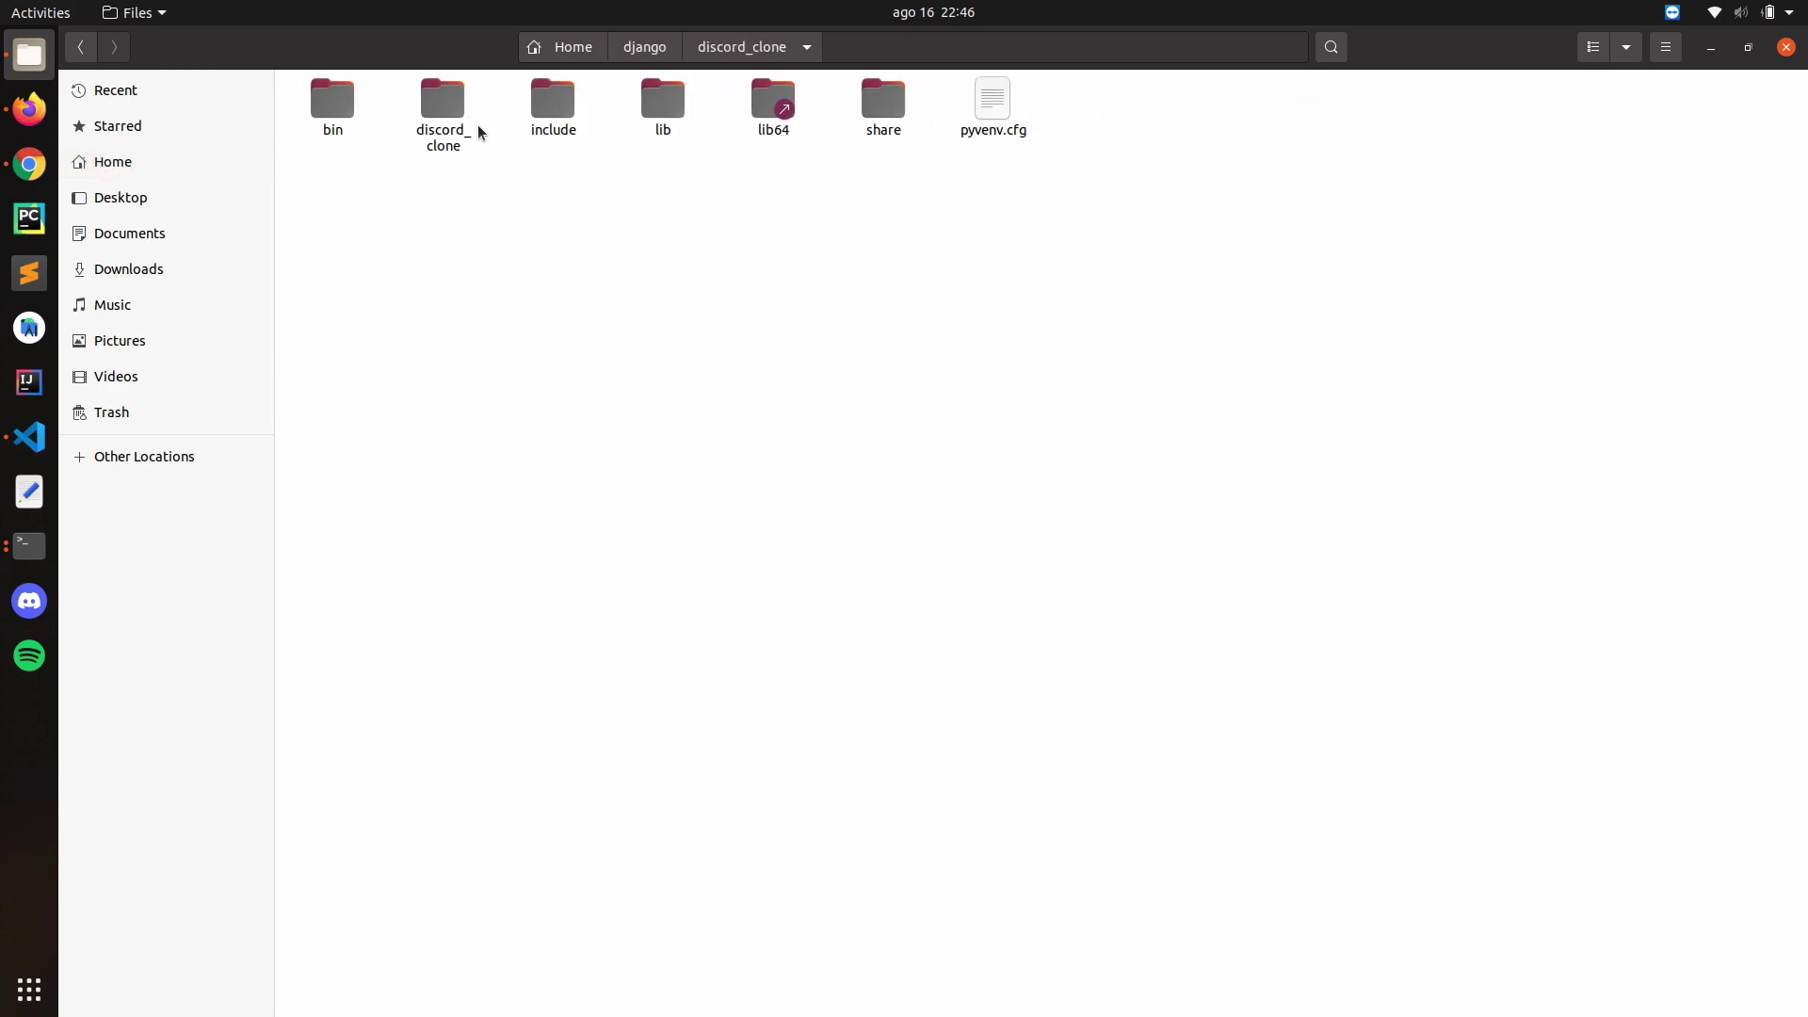
{"action": "double_click", "coordinate": [440, 112]}
{"action": "double_click", "coordinate": [335, 101]}
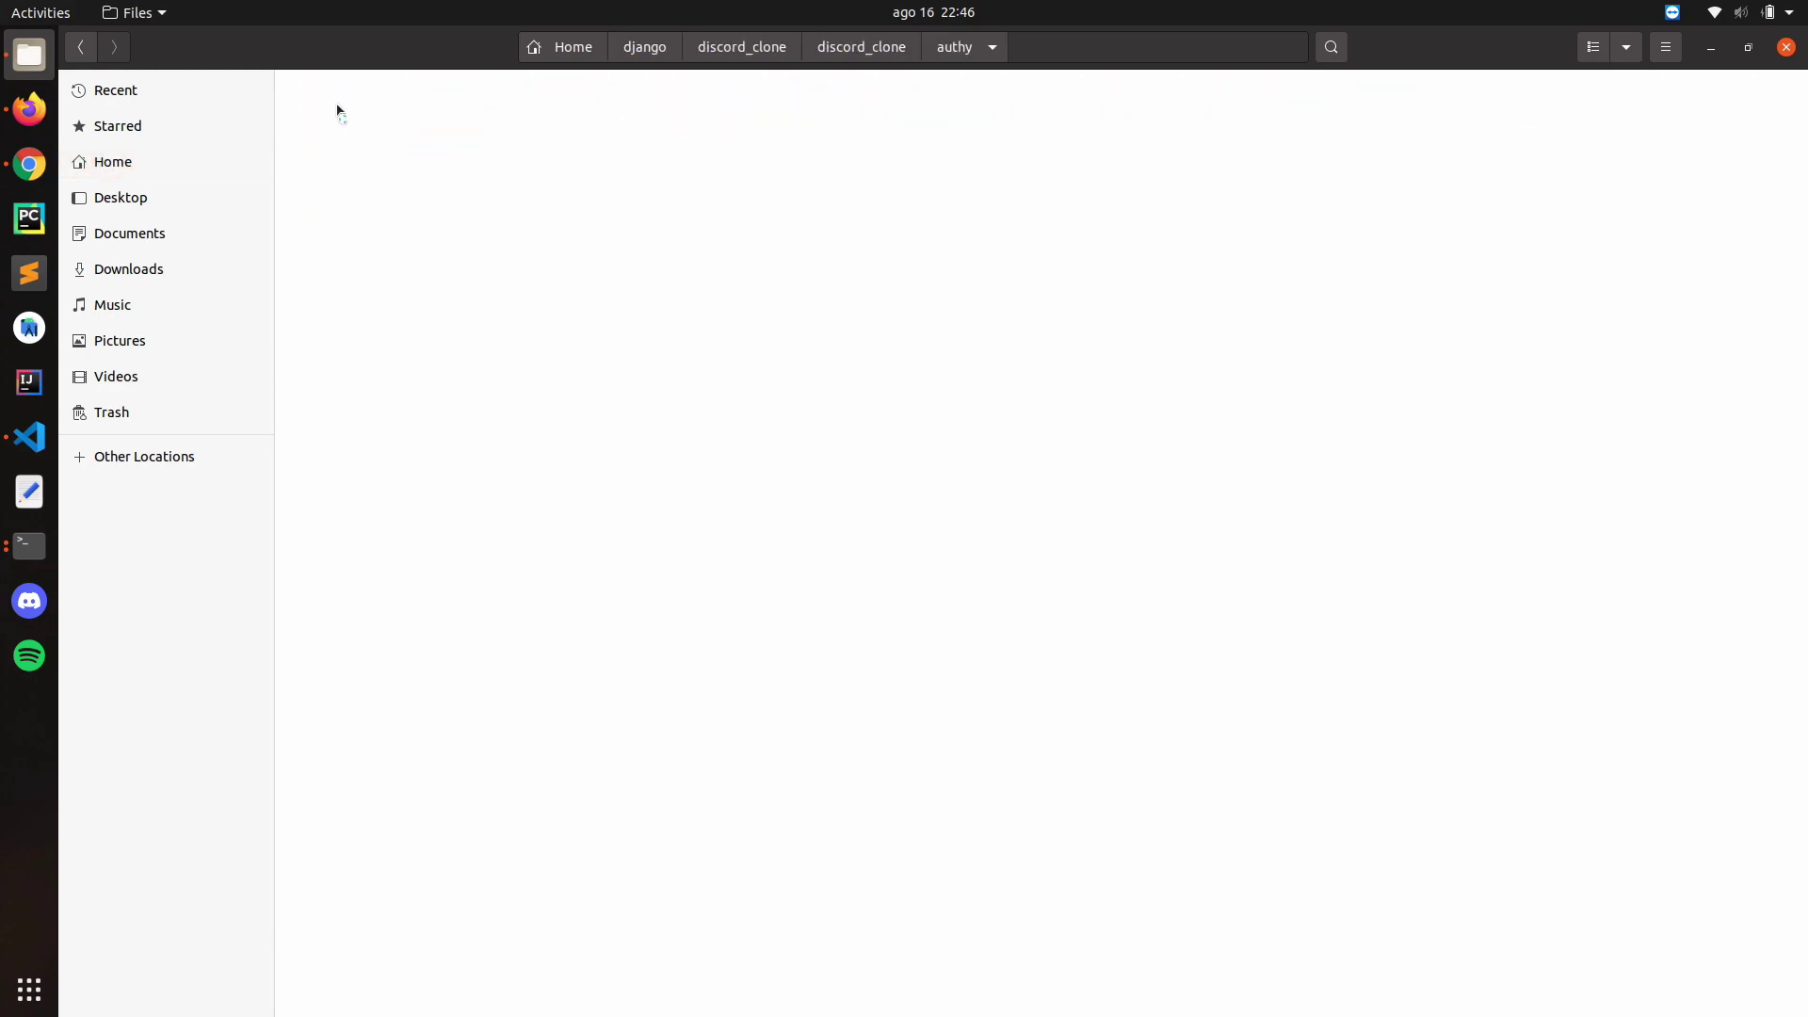
{"action": "right_click", "coordinate": [600, 312]}
{"action": "left_click", "coordinate": [650, 347]}
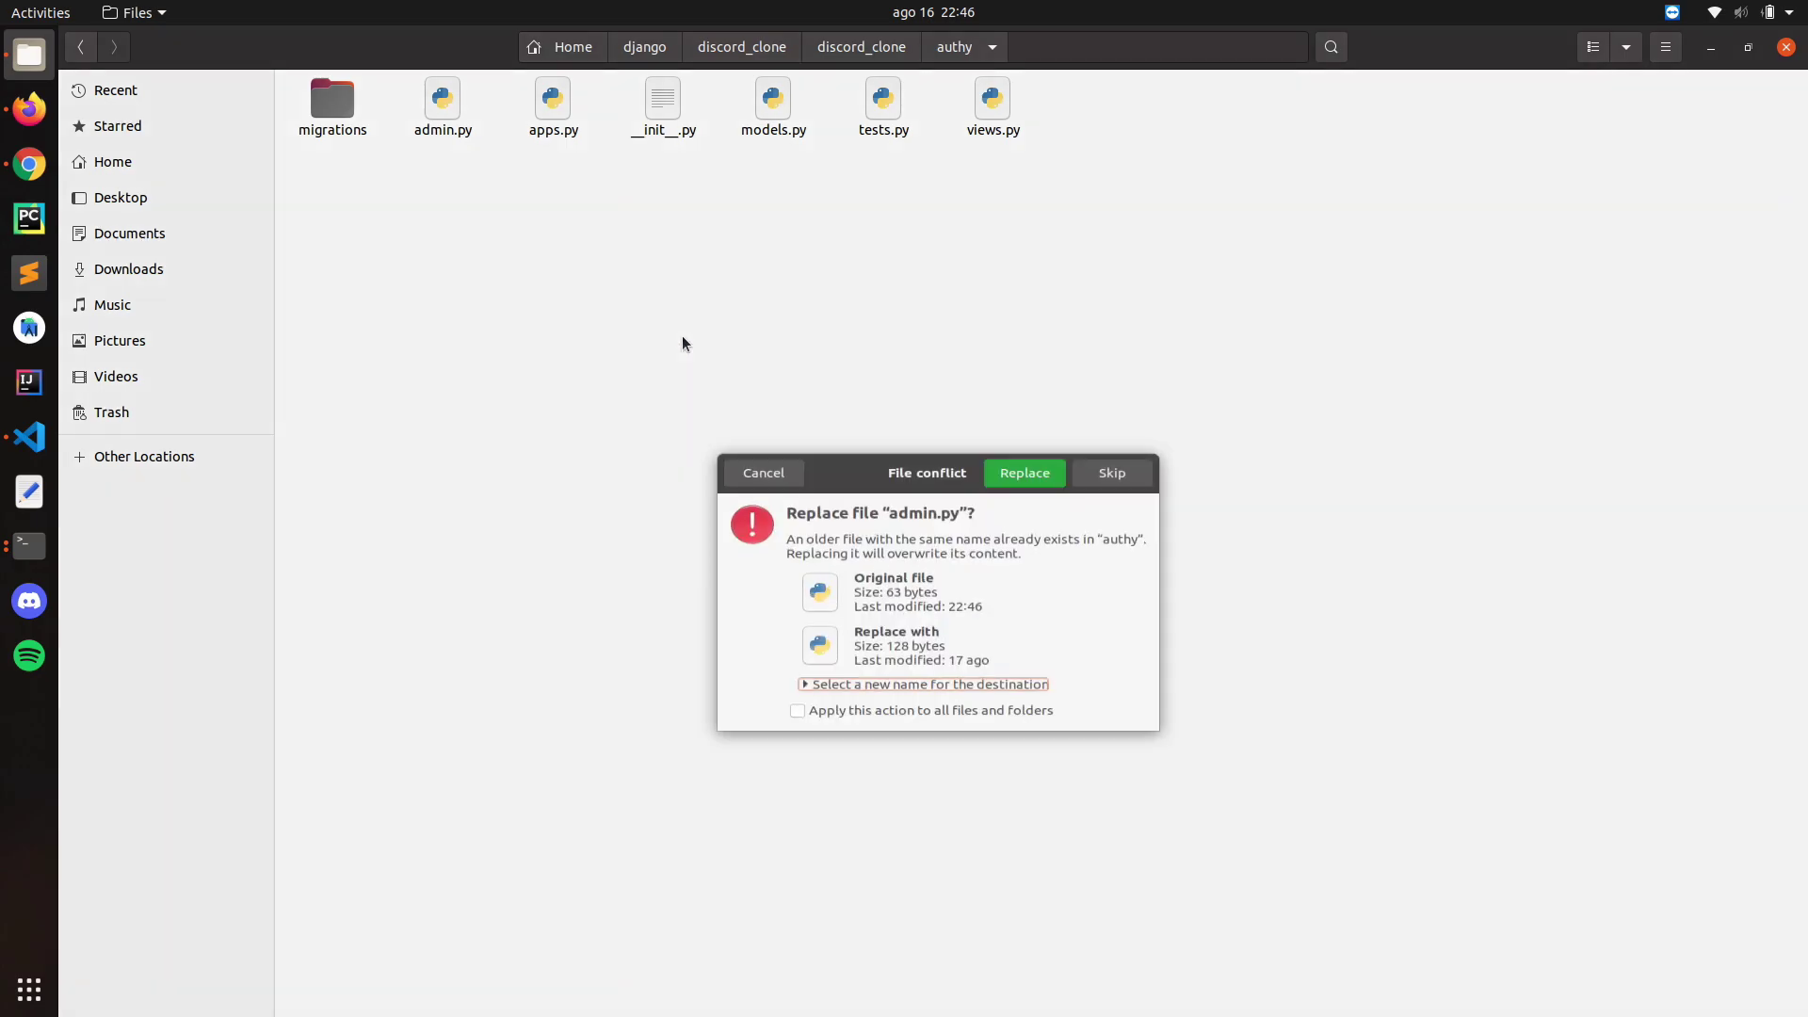
{"action": "left_click", "coordinate": [1004, 390]}
{"action": "left_click", "coordinate": [1004, 391]}
{"action": "key", "text": "alt+Tab"}
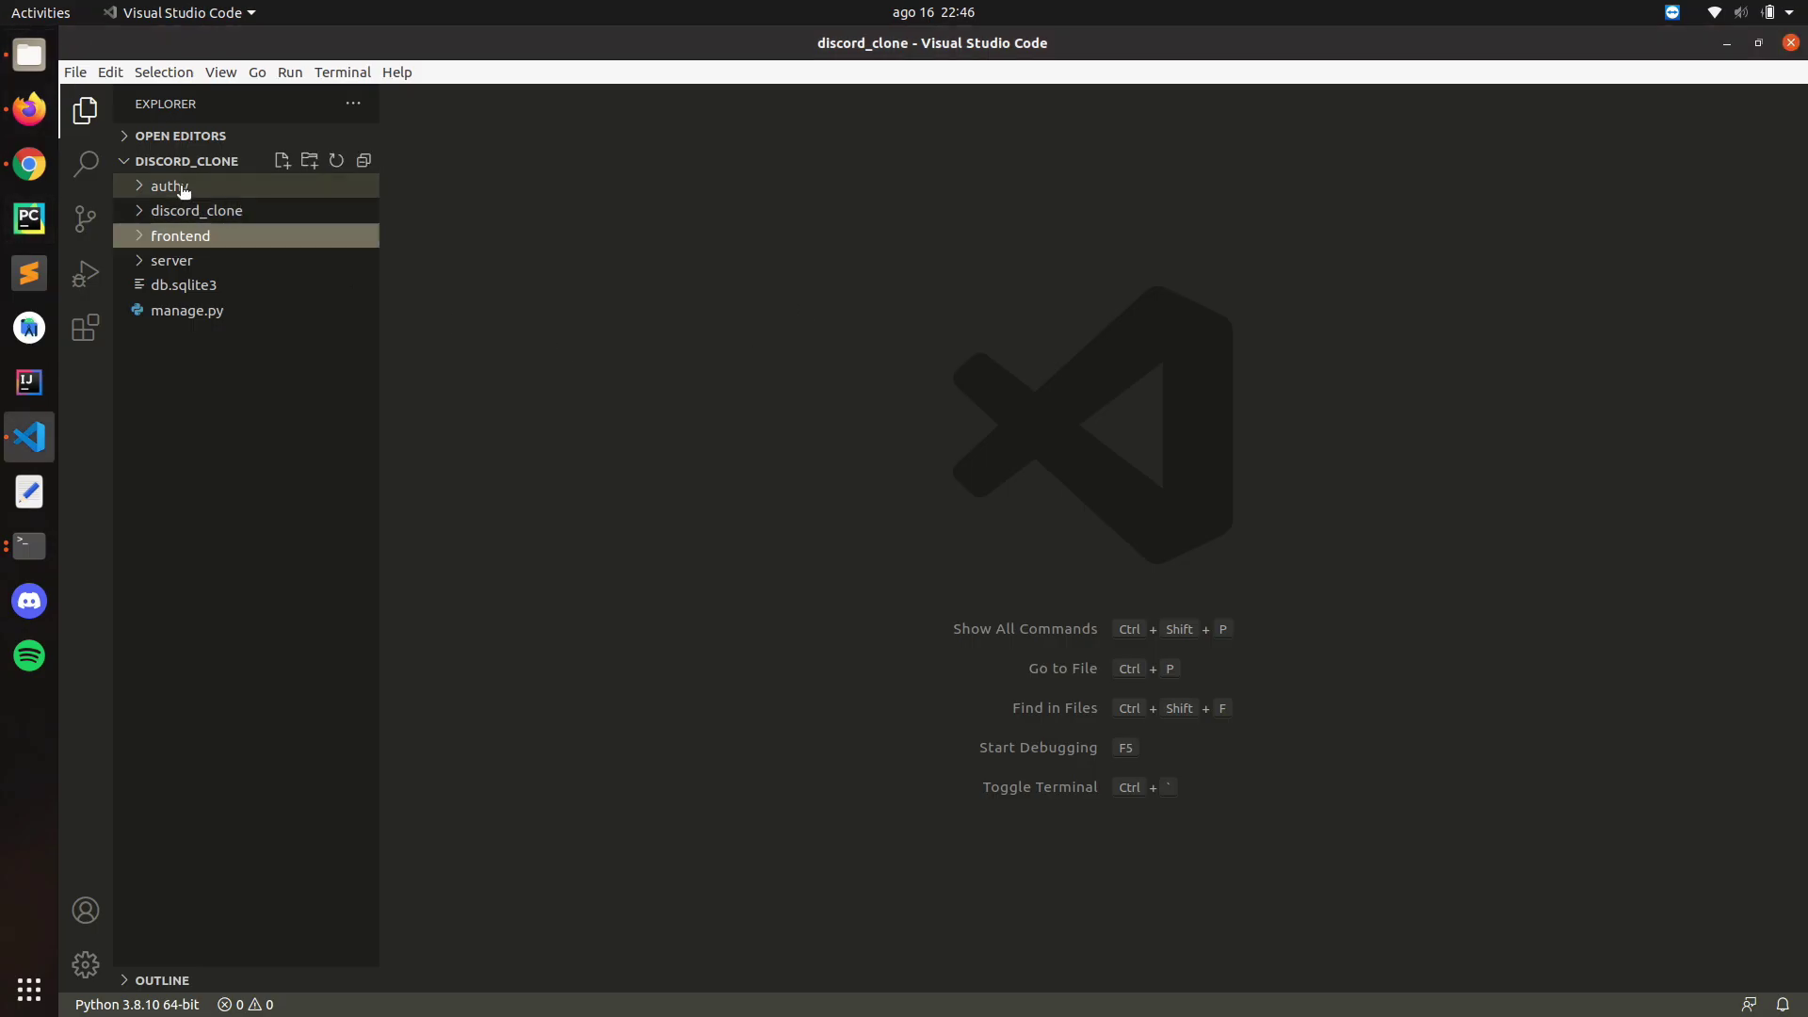
Step: Delete the PeopleList class and leftover blank lines from authy's models.py, then save and close it
{"action": "left_click", "coordinate": [175, 187]}
{"action": "left_click", "coordinate": [177, 361]}
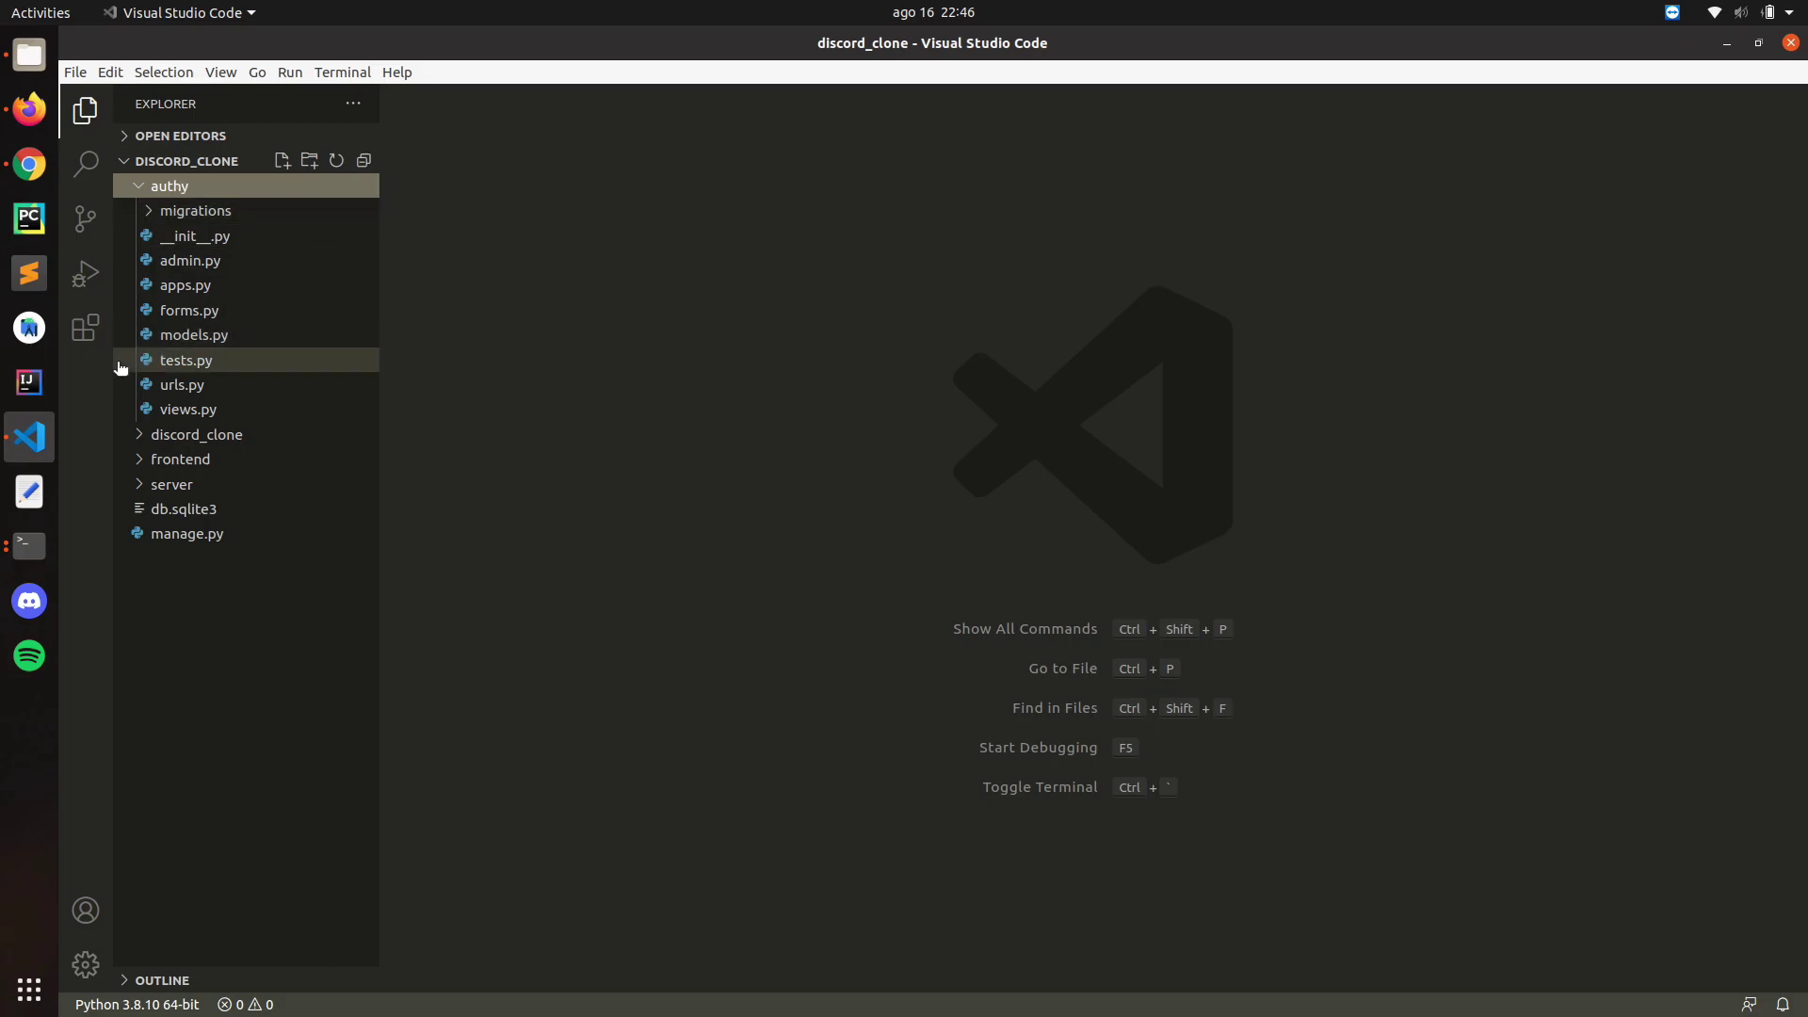
{"action": "left_click", "coordinate": [169, 335]}
{"action": "scroll", "coordinate": [849, 155], "scroll_direction": "down", "scroll_amount": 2}
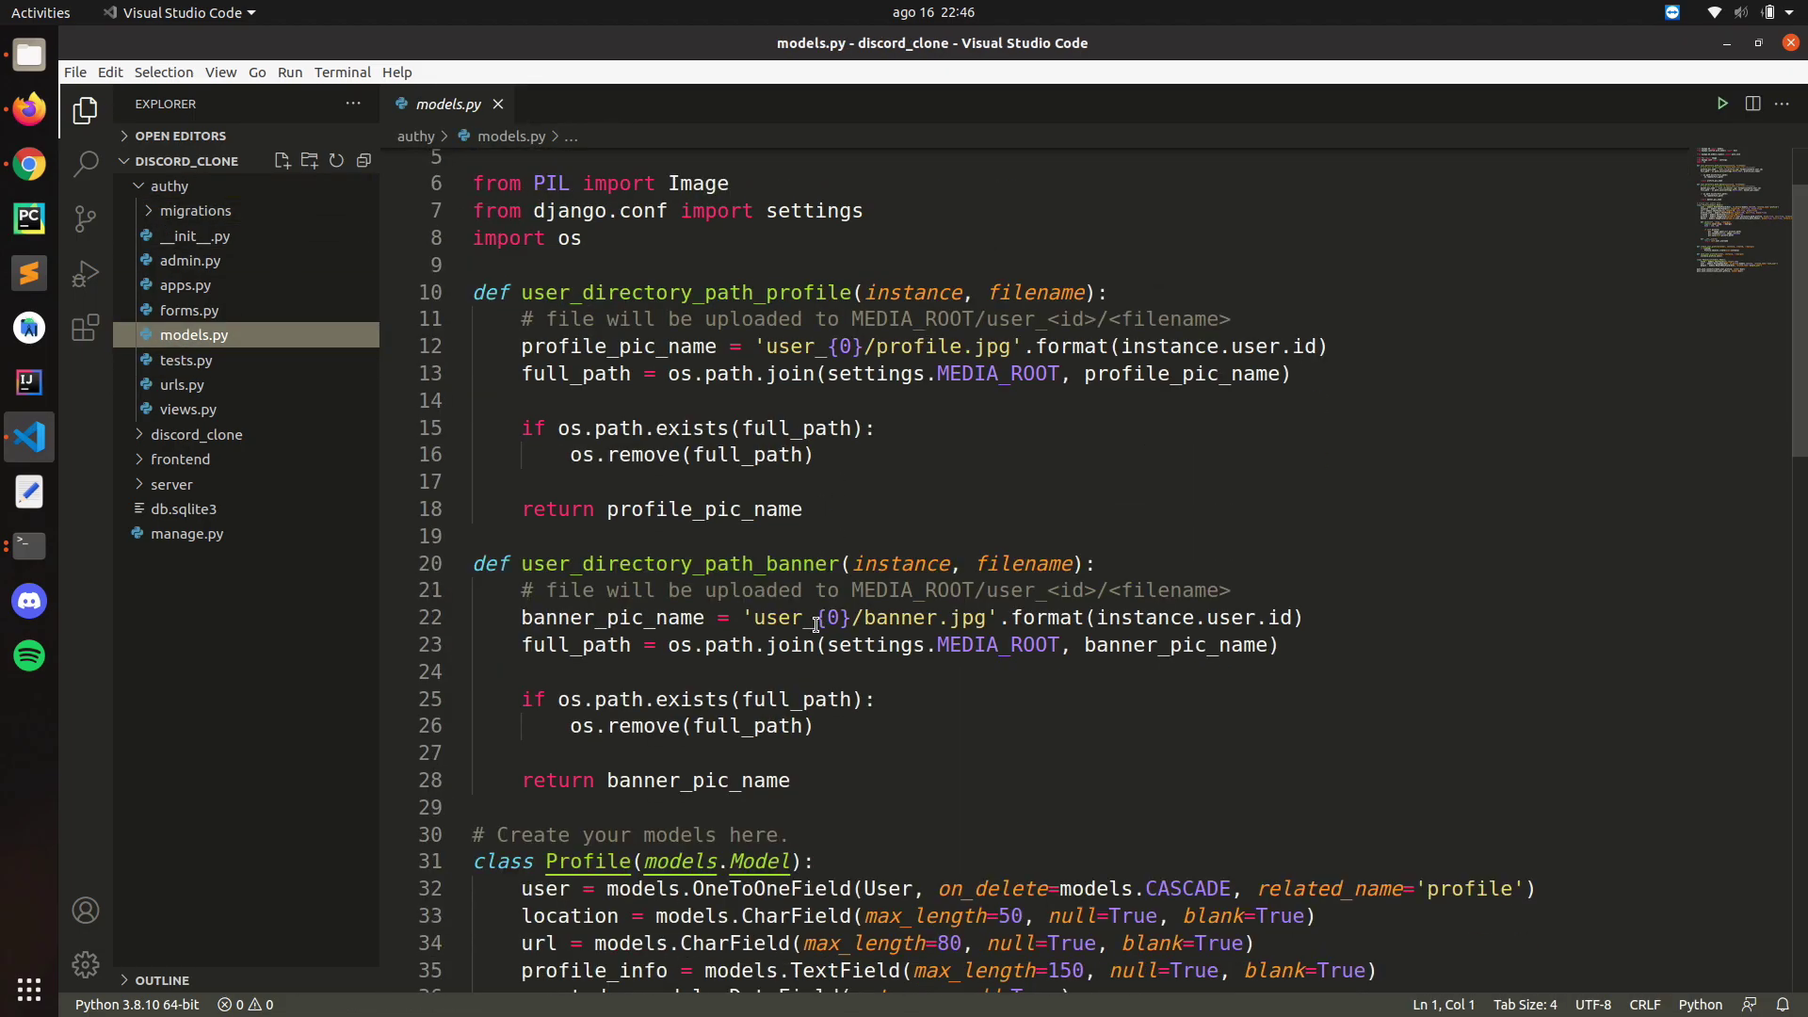
{"action": "scroll", "coordinate": [875, 143], "scroll_direction": "down", "scroll_amount": 3}
{"action": "scroll", "coordinate": [762, 622], "scroll_direction": "down", "scroll_amount": 2}
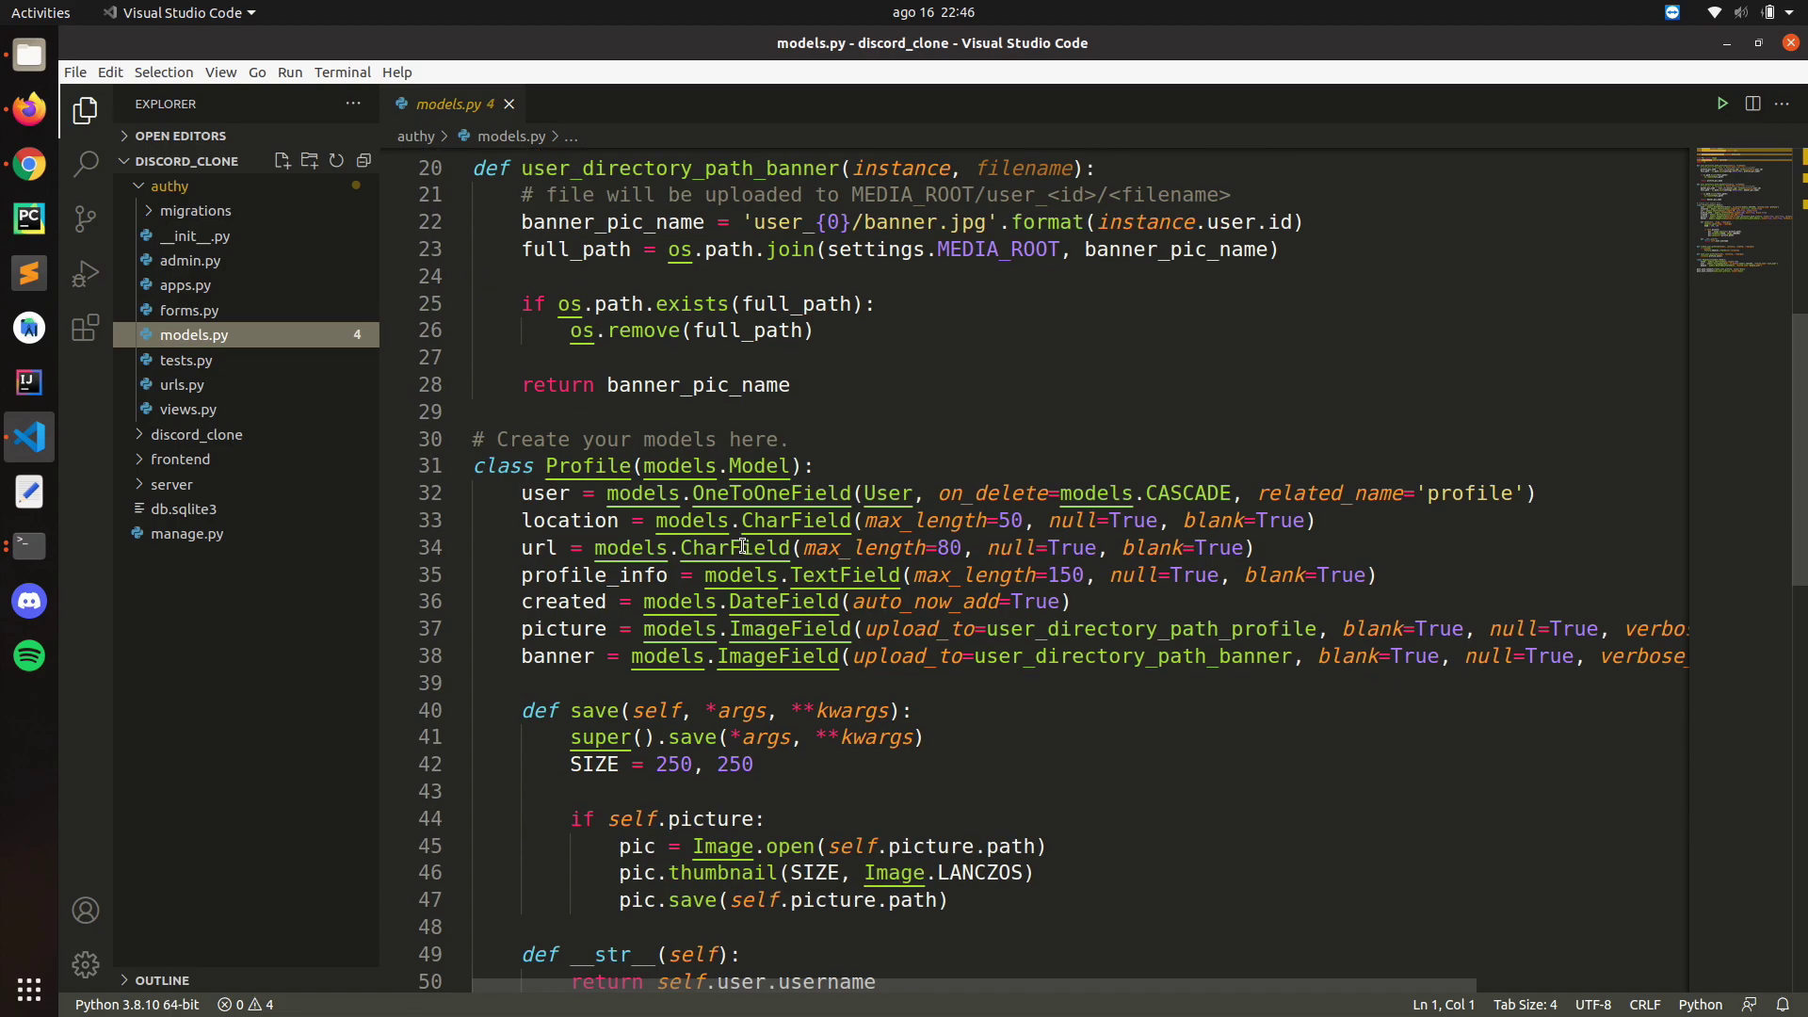
{"action": "scroll", "coordinate": [762, 623], "scroll_direction": "down", "scroll_amount": 4}
{"action": "scroll", "coordinate": [731, 609], "scroll_direction": "down", "scroll_amount": 3}
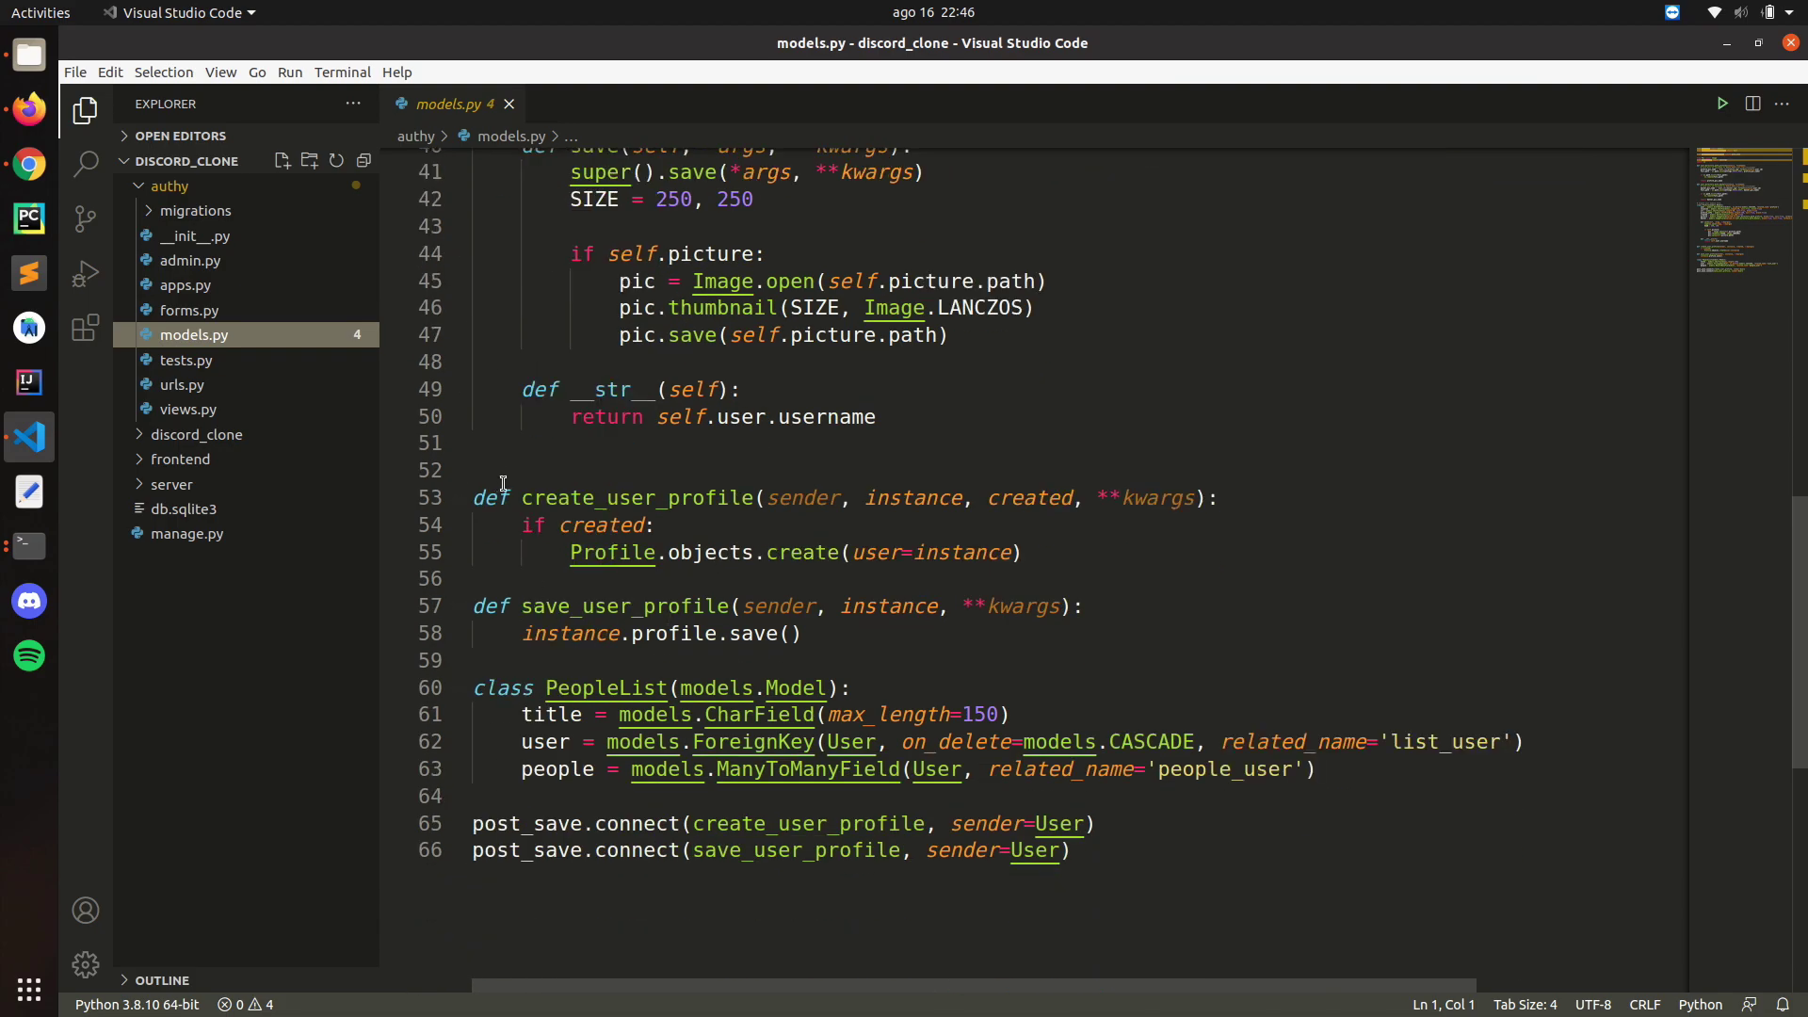
{"action": "scroll", "coordinate": [636, 562], "scroll_direction": "up", "scroll_amount": 7}
{"action": "scroll", "coordinate": [762, 636], "scroll_direction": "down", "scroll_amount": 3}
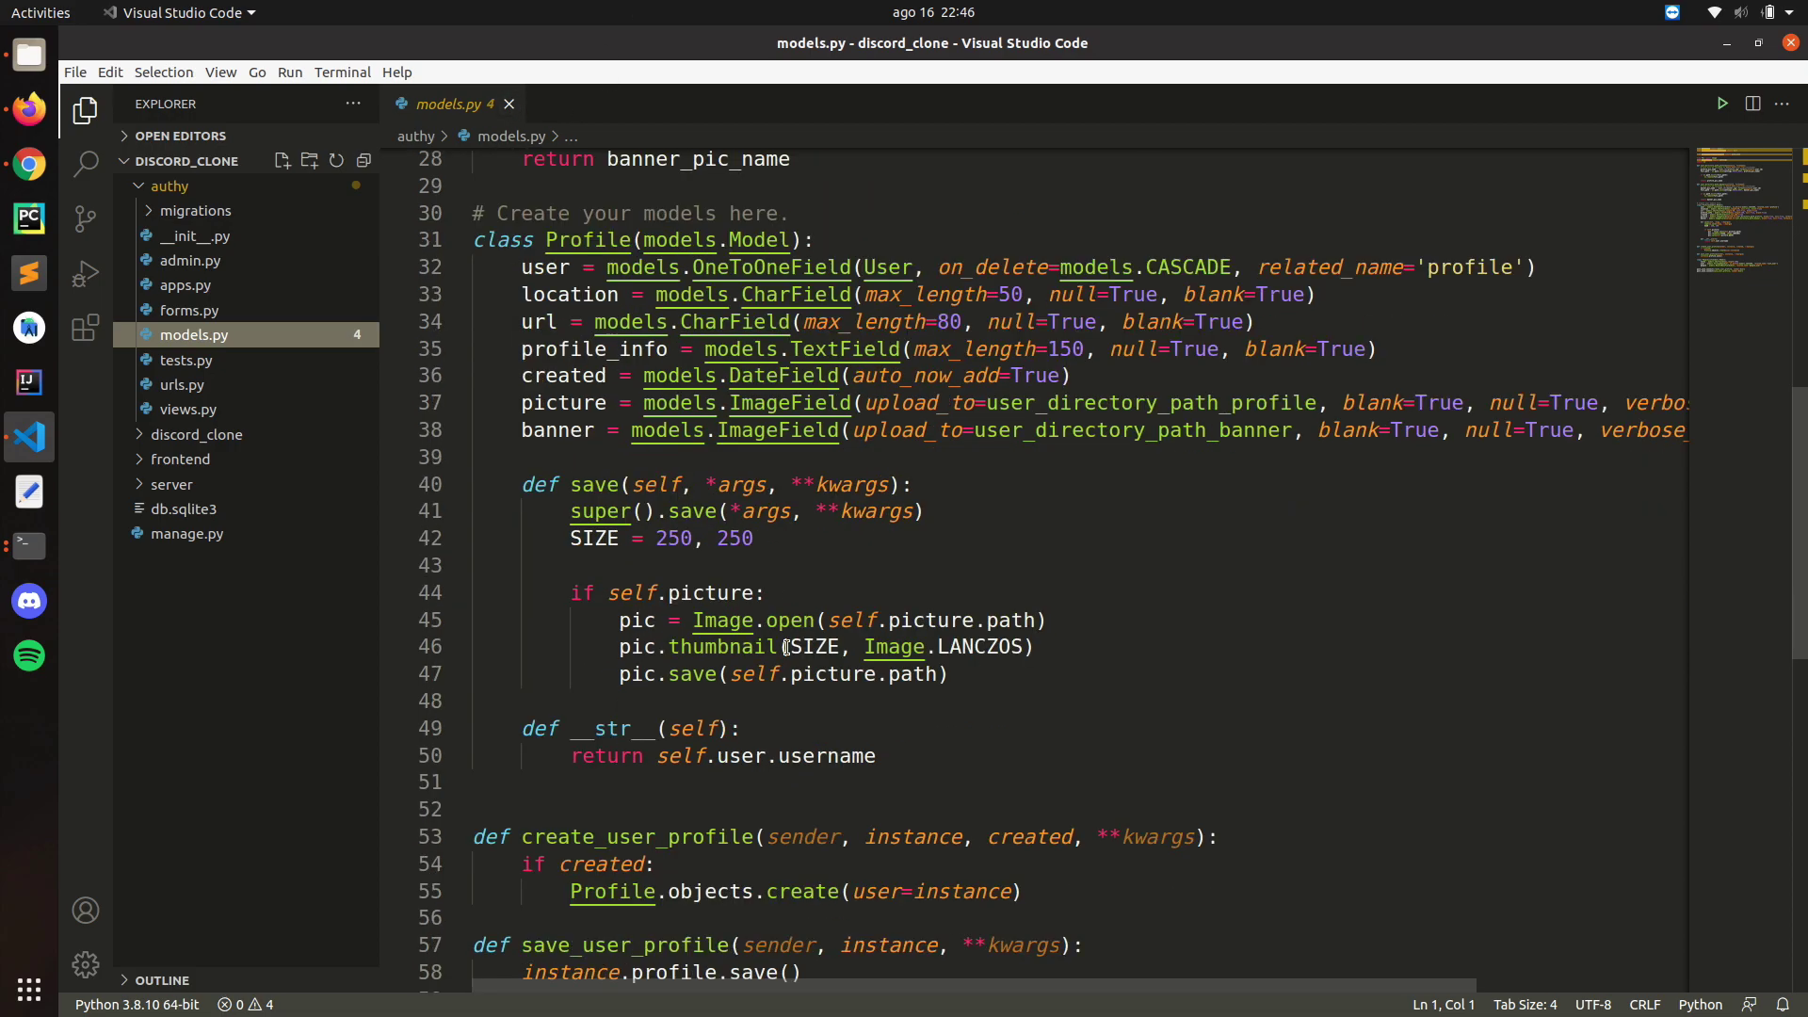
{"action": "scroll", "coordinate": [762, 635], "scroll_direction": "down", "scroll_amount": 4}
{"action": "scroll", "coordinate": [761, 637], "scroll_direction": "down", "scroll_amount": 2}
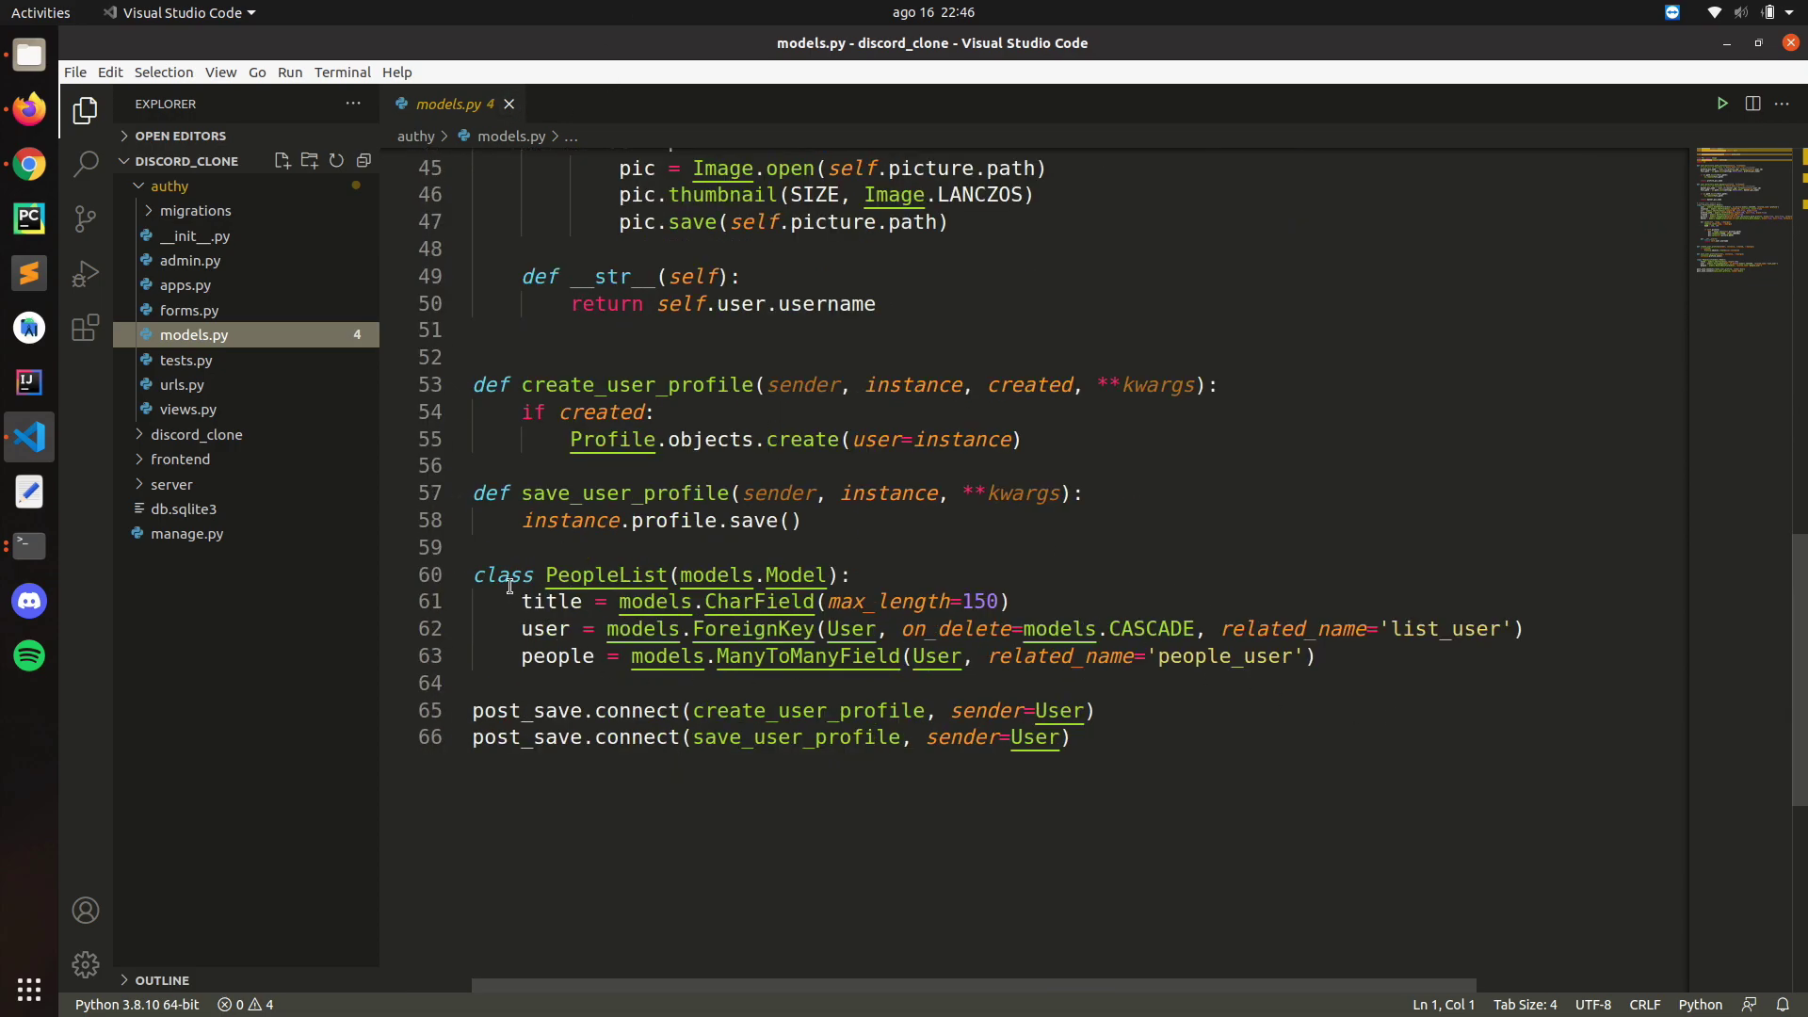
{"action": "left_click_drag", "start_coordinate": [1352, 655], "coordinate": [457, 580]}
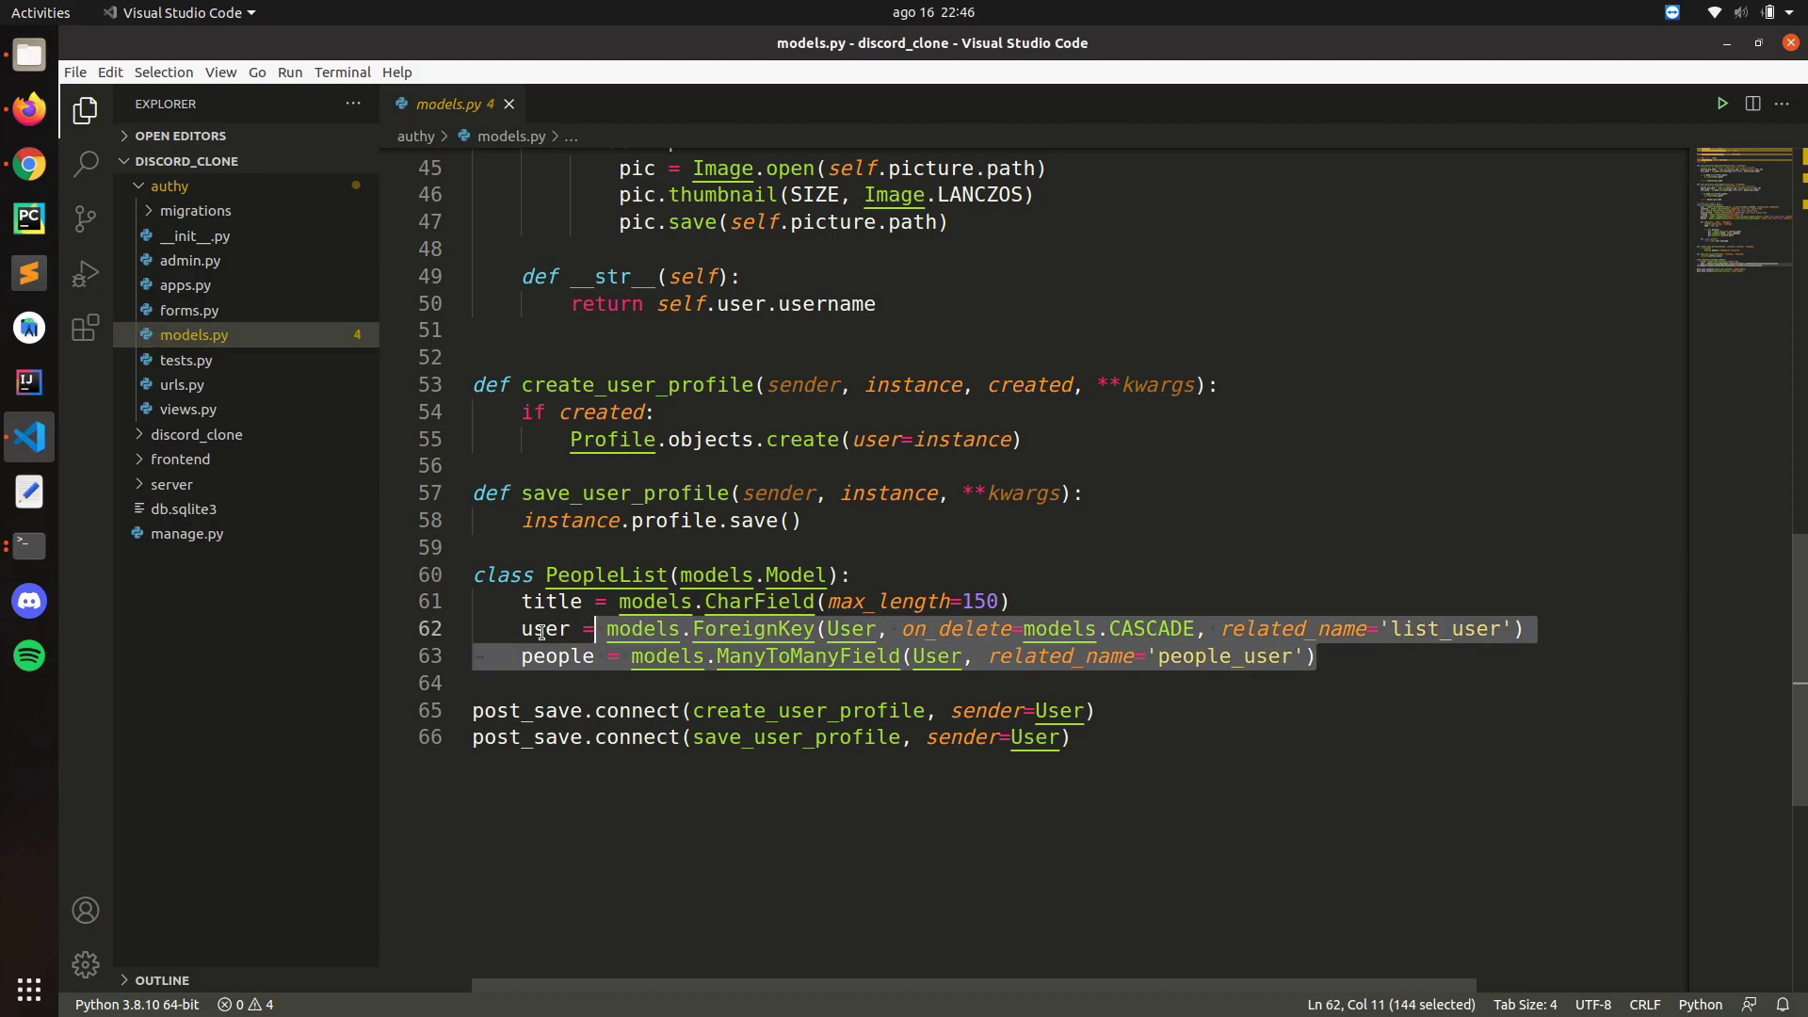
{"action": "key", "text": "Delete"}
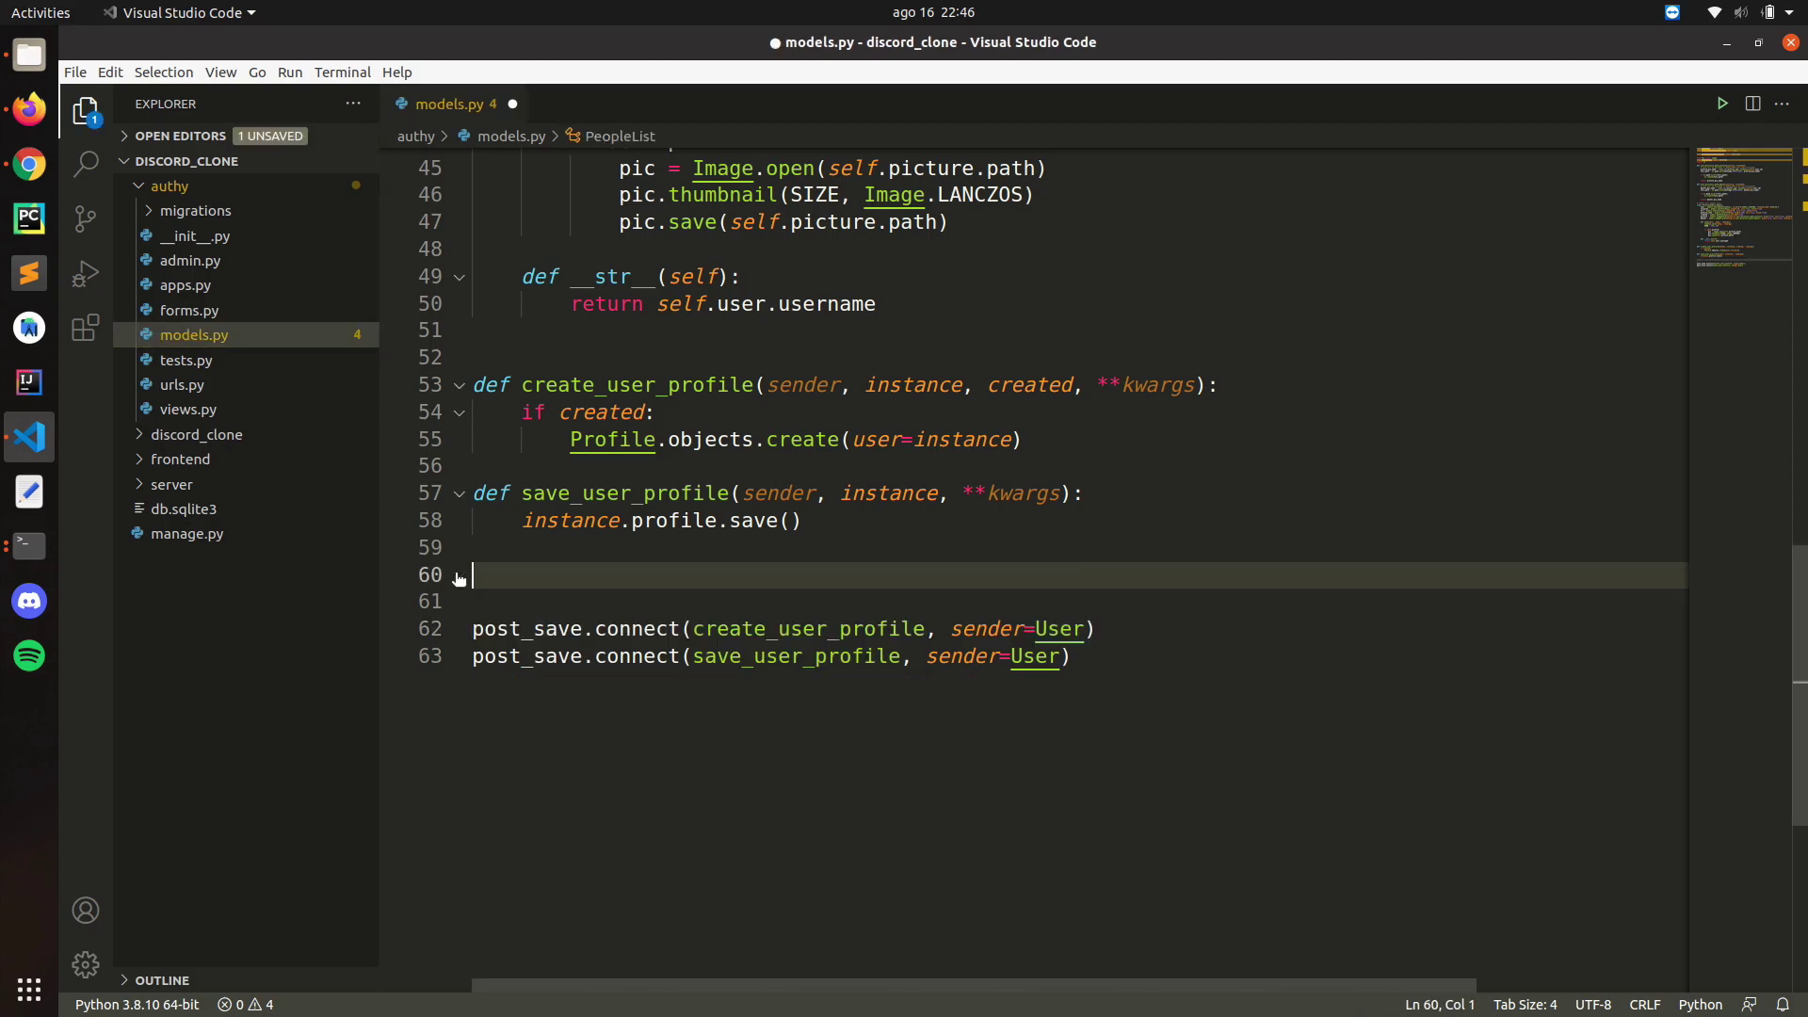
{"action": "key", "text": "Delete"}
{"action": "key", "text": "Delete"}
{"action": "scroll", "coordinate": [834, 609], "scroll_direction": "up", "scroll_amount": 4}
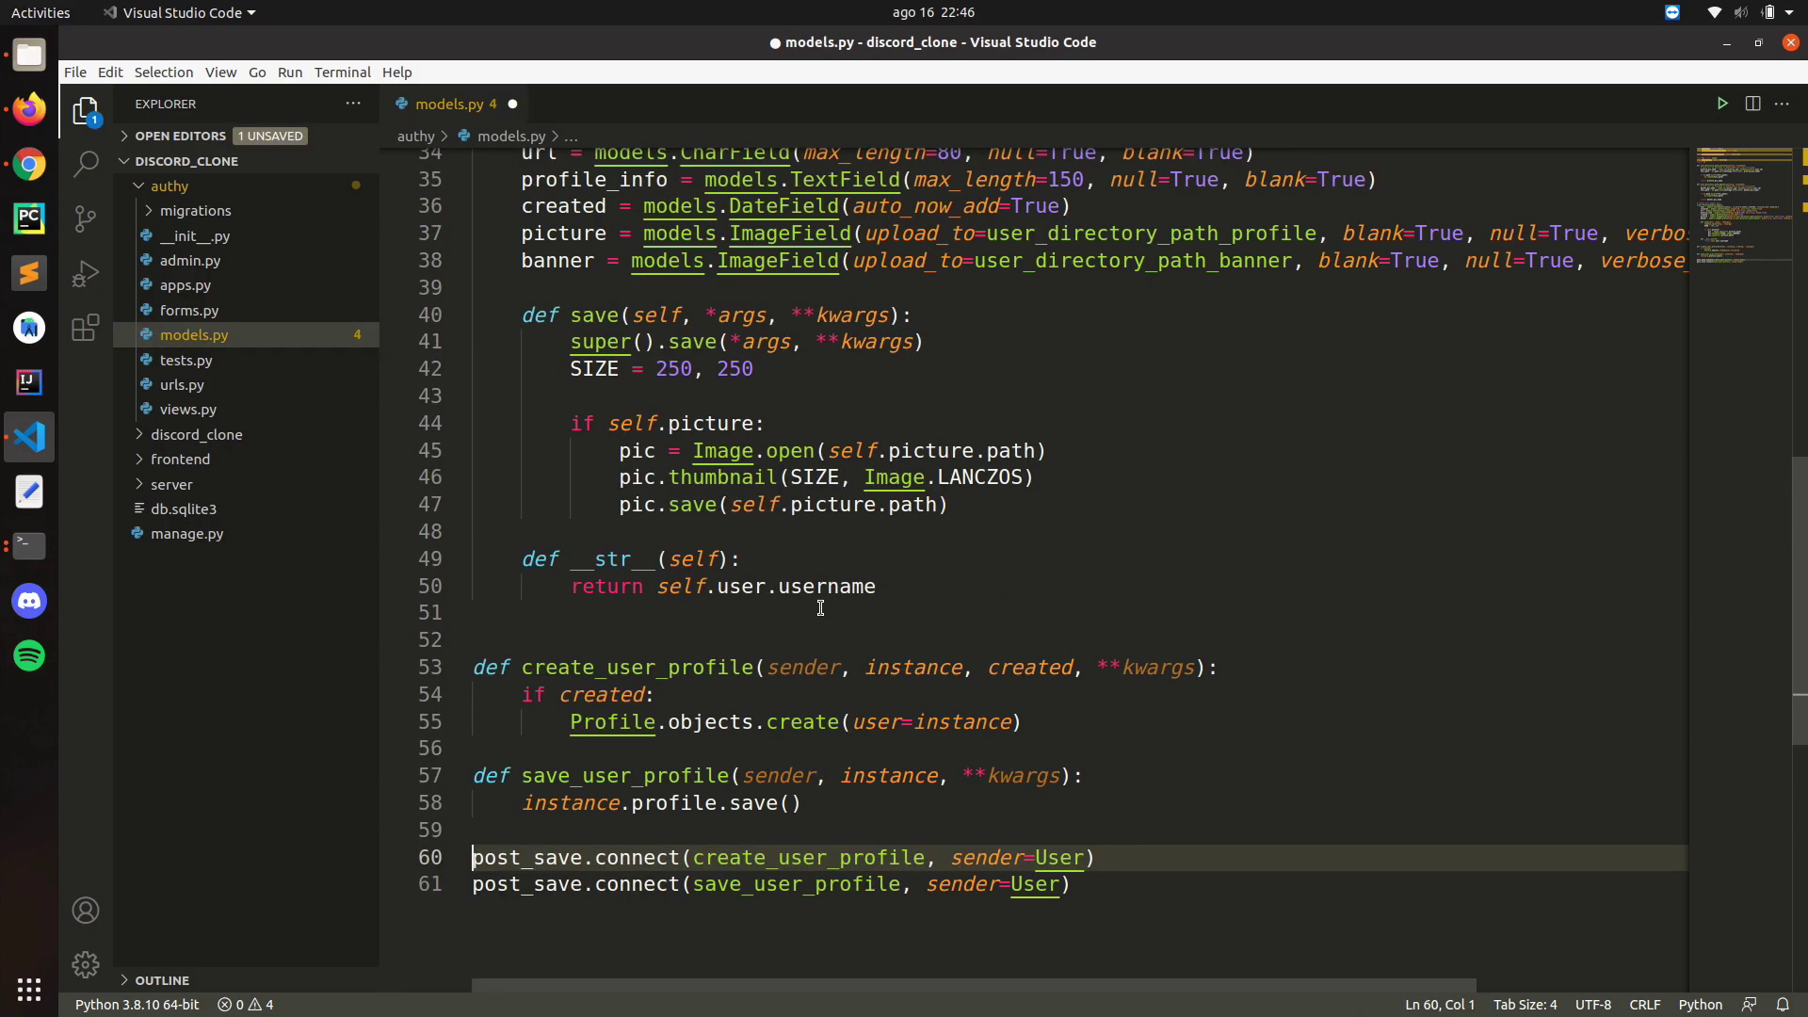
{"action": "scroll", "coordinate": [830, 609], "scroll_direction": "up", "scroll_amount": 6}
{"action": "scroll", "coordinate": [819, 609], "scroll_direction": "up", "scroll_amount": 4}
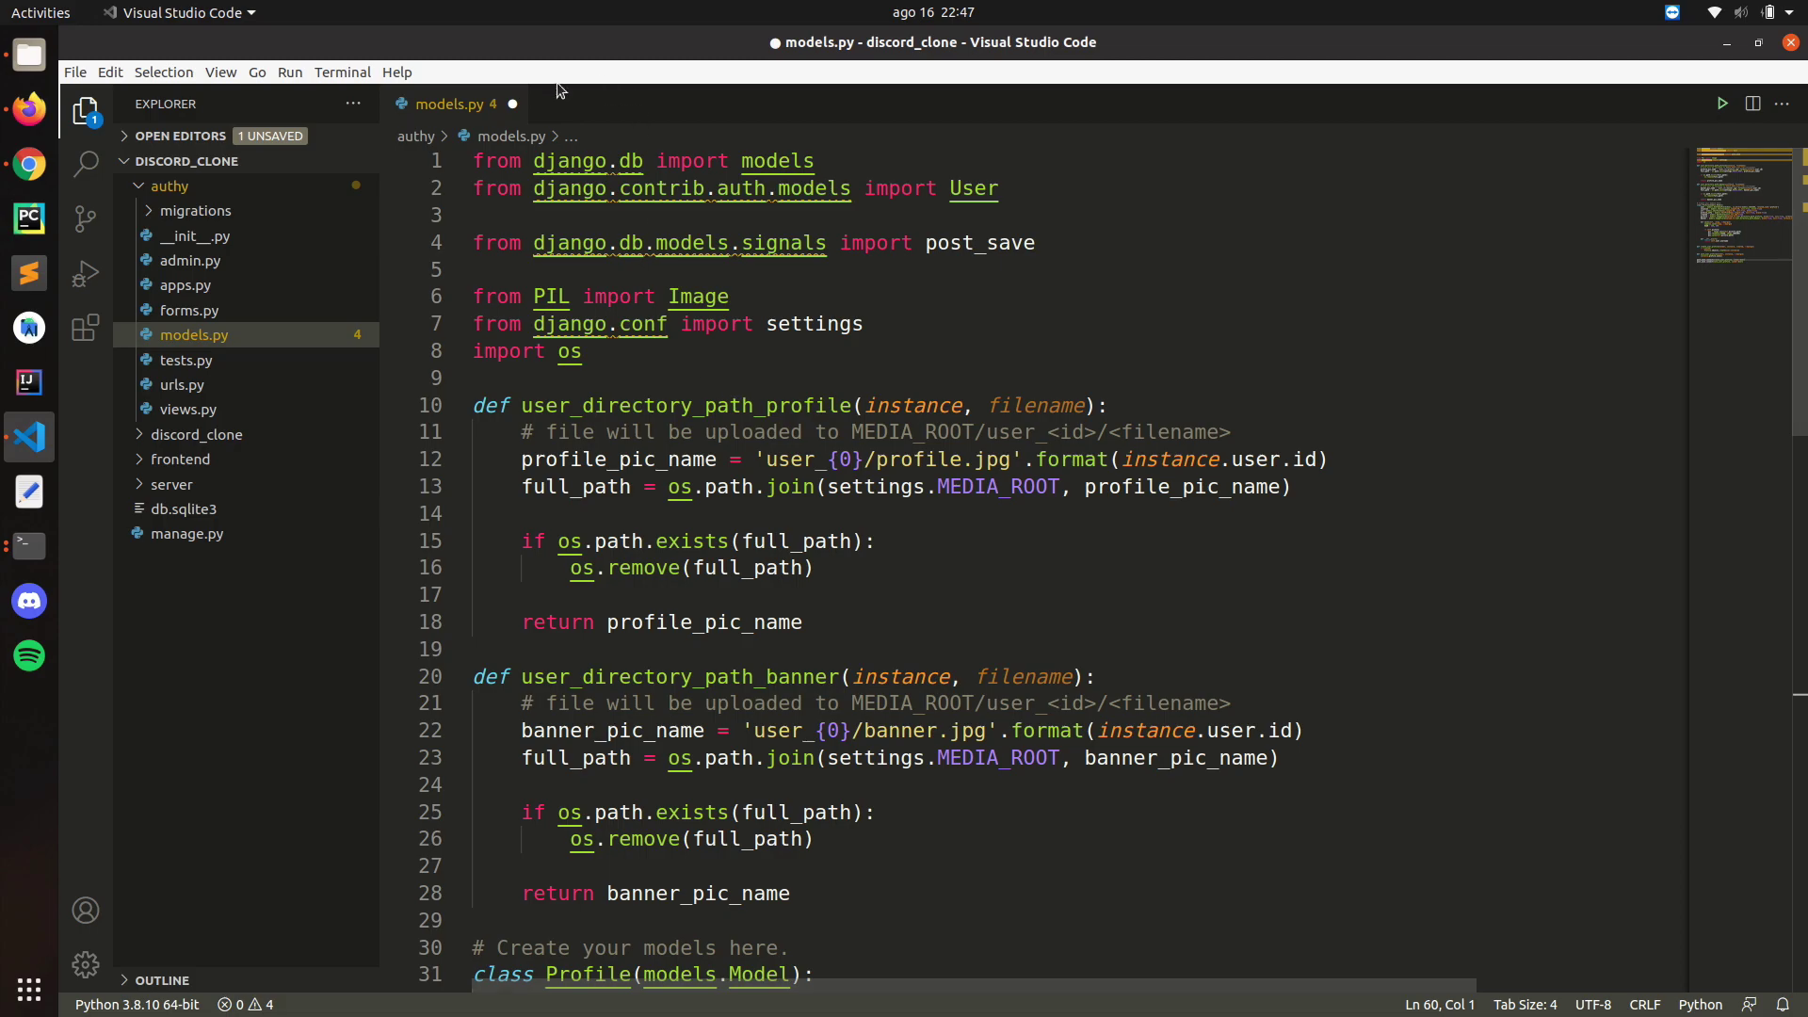
{"action": "key", "text": "ctrl+s"}
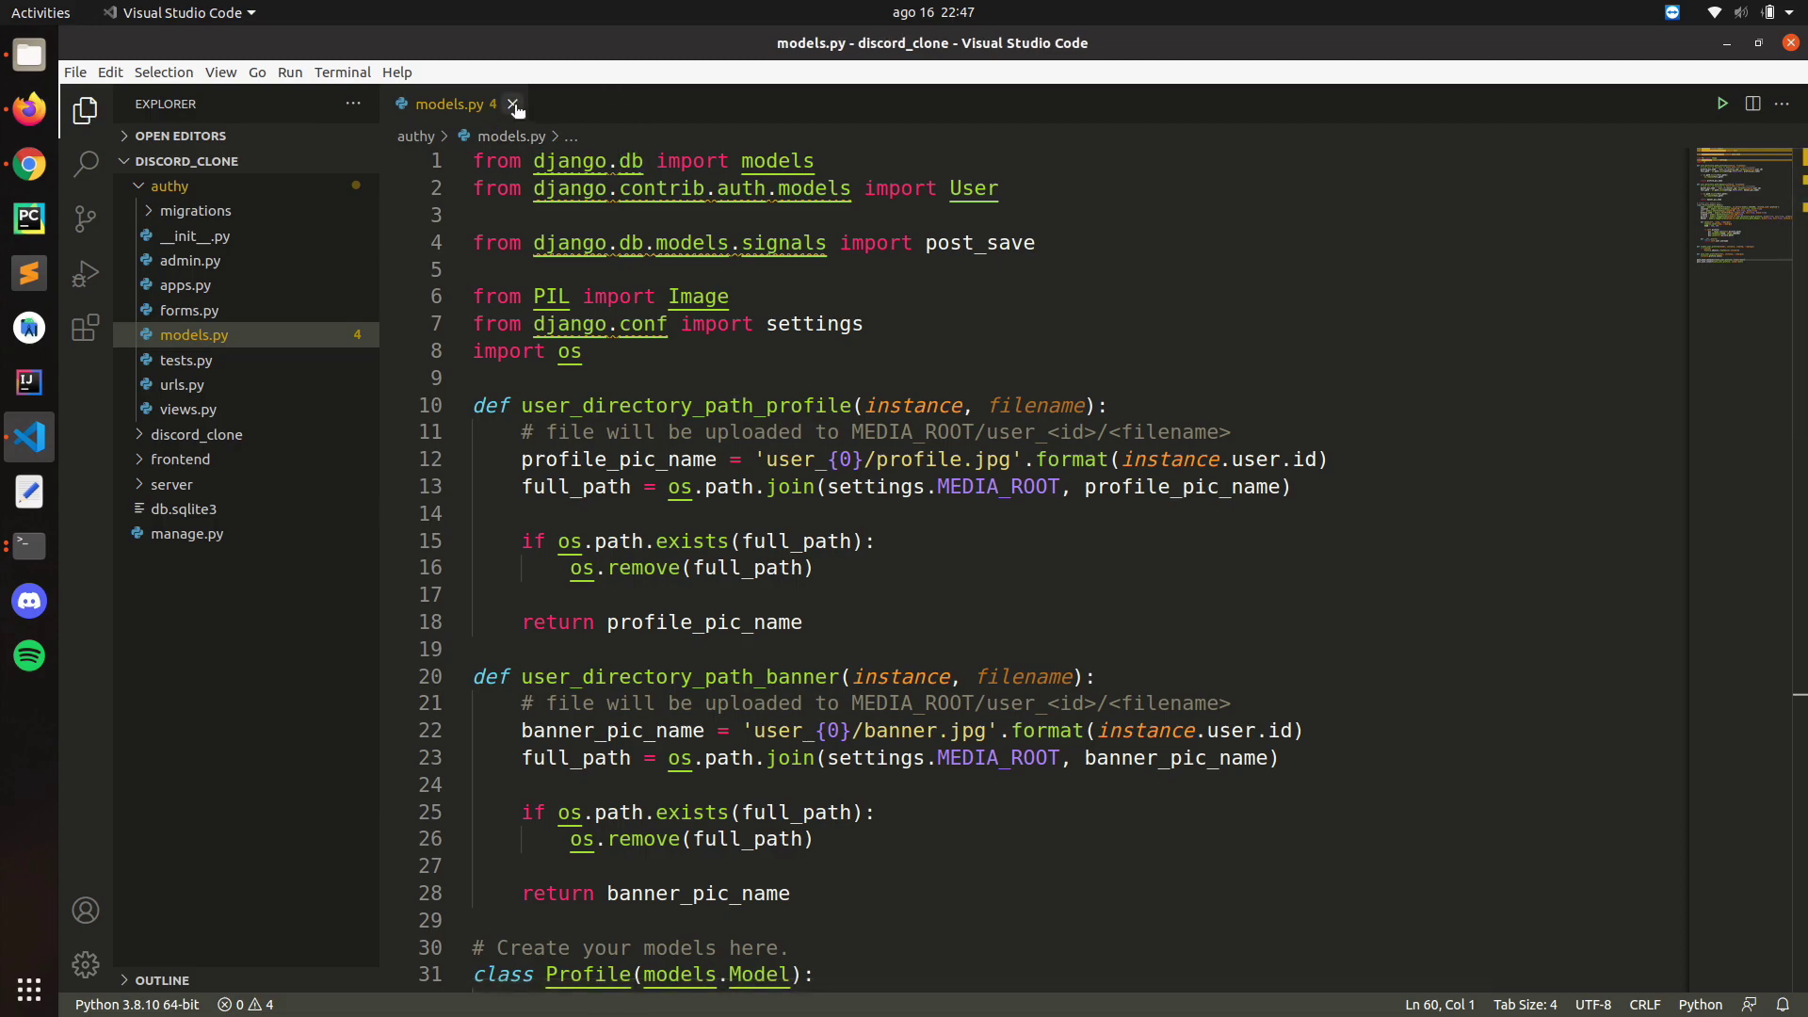
{"action": "left_click", "coordinate": [514, 106]}
{"action": "left_click", "coordinate": [29, 545]}
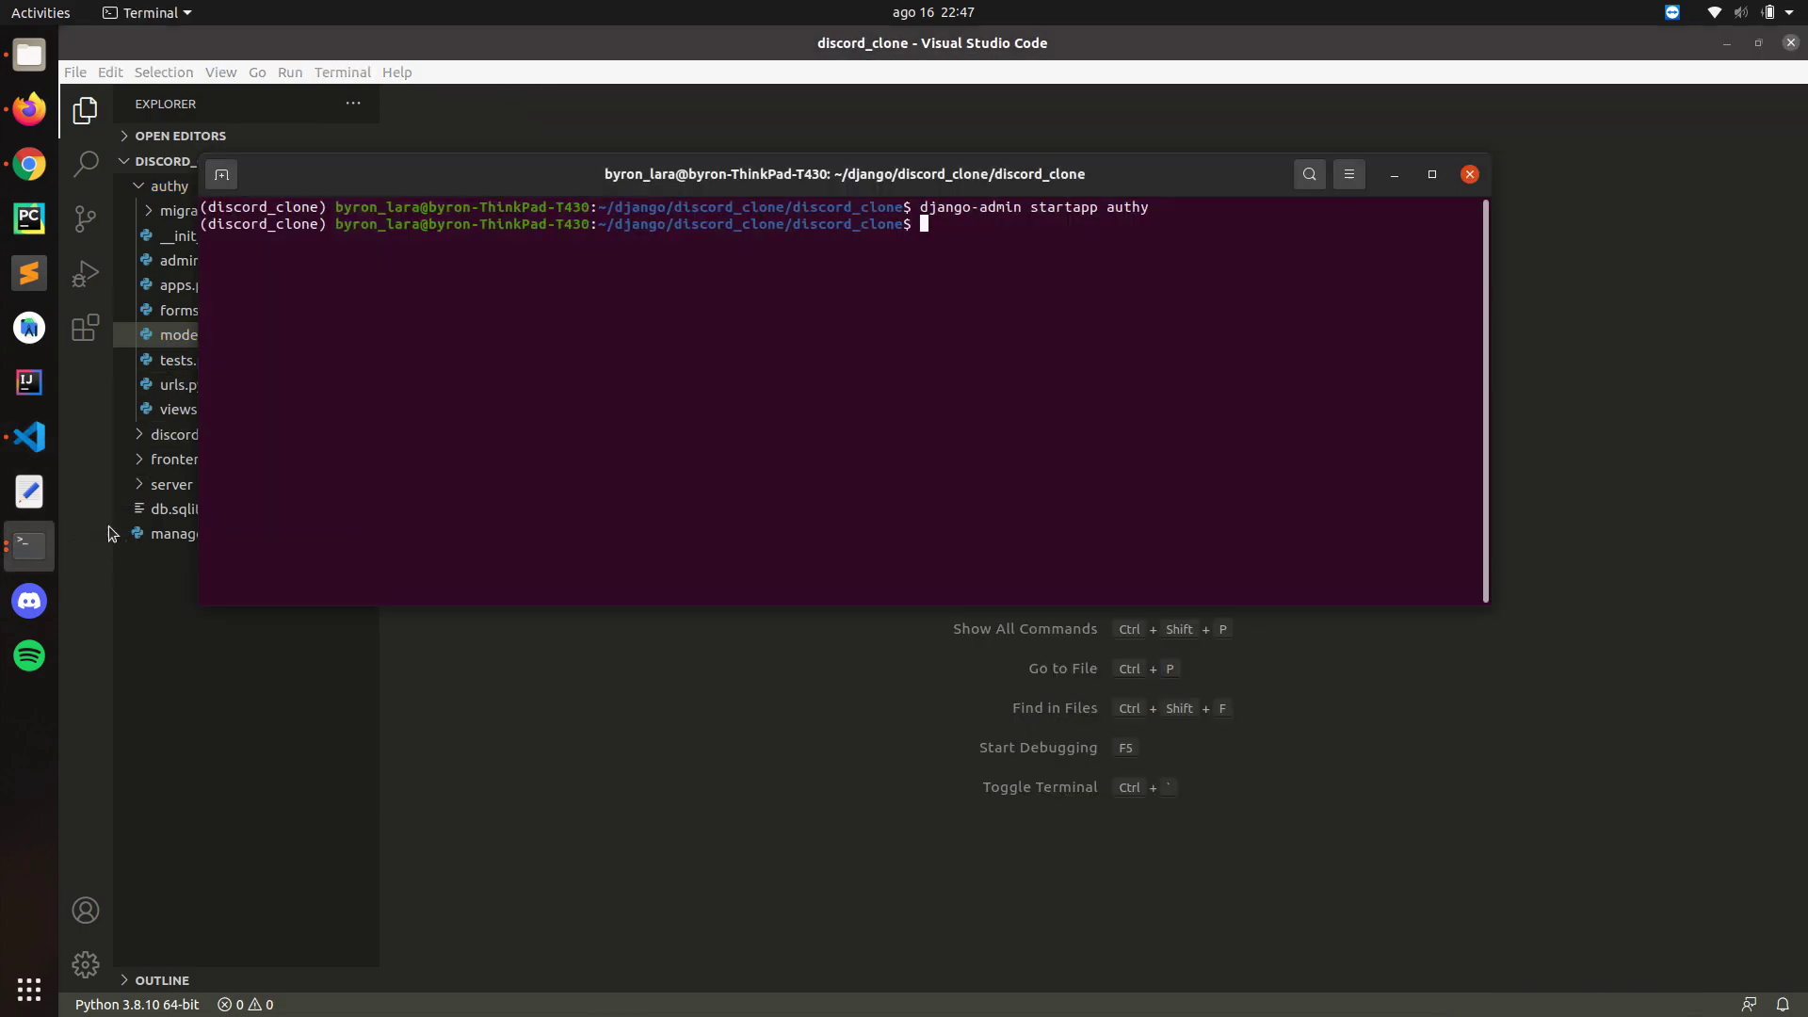
{"action": "type", "text": "pip i"}
{"action": "type", "text": "nstall pillow"}
Step: Run pip install pillow and confirm Pillow 8.3.1 installed
{"action": "key", "text": "Return"}
{"action": "key", "text": "alt+Tab"}
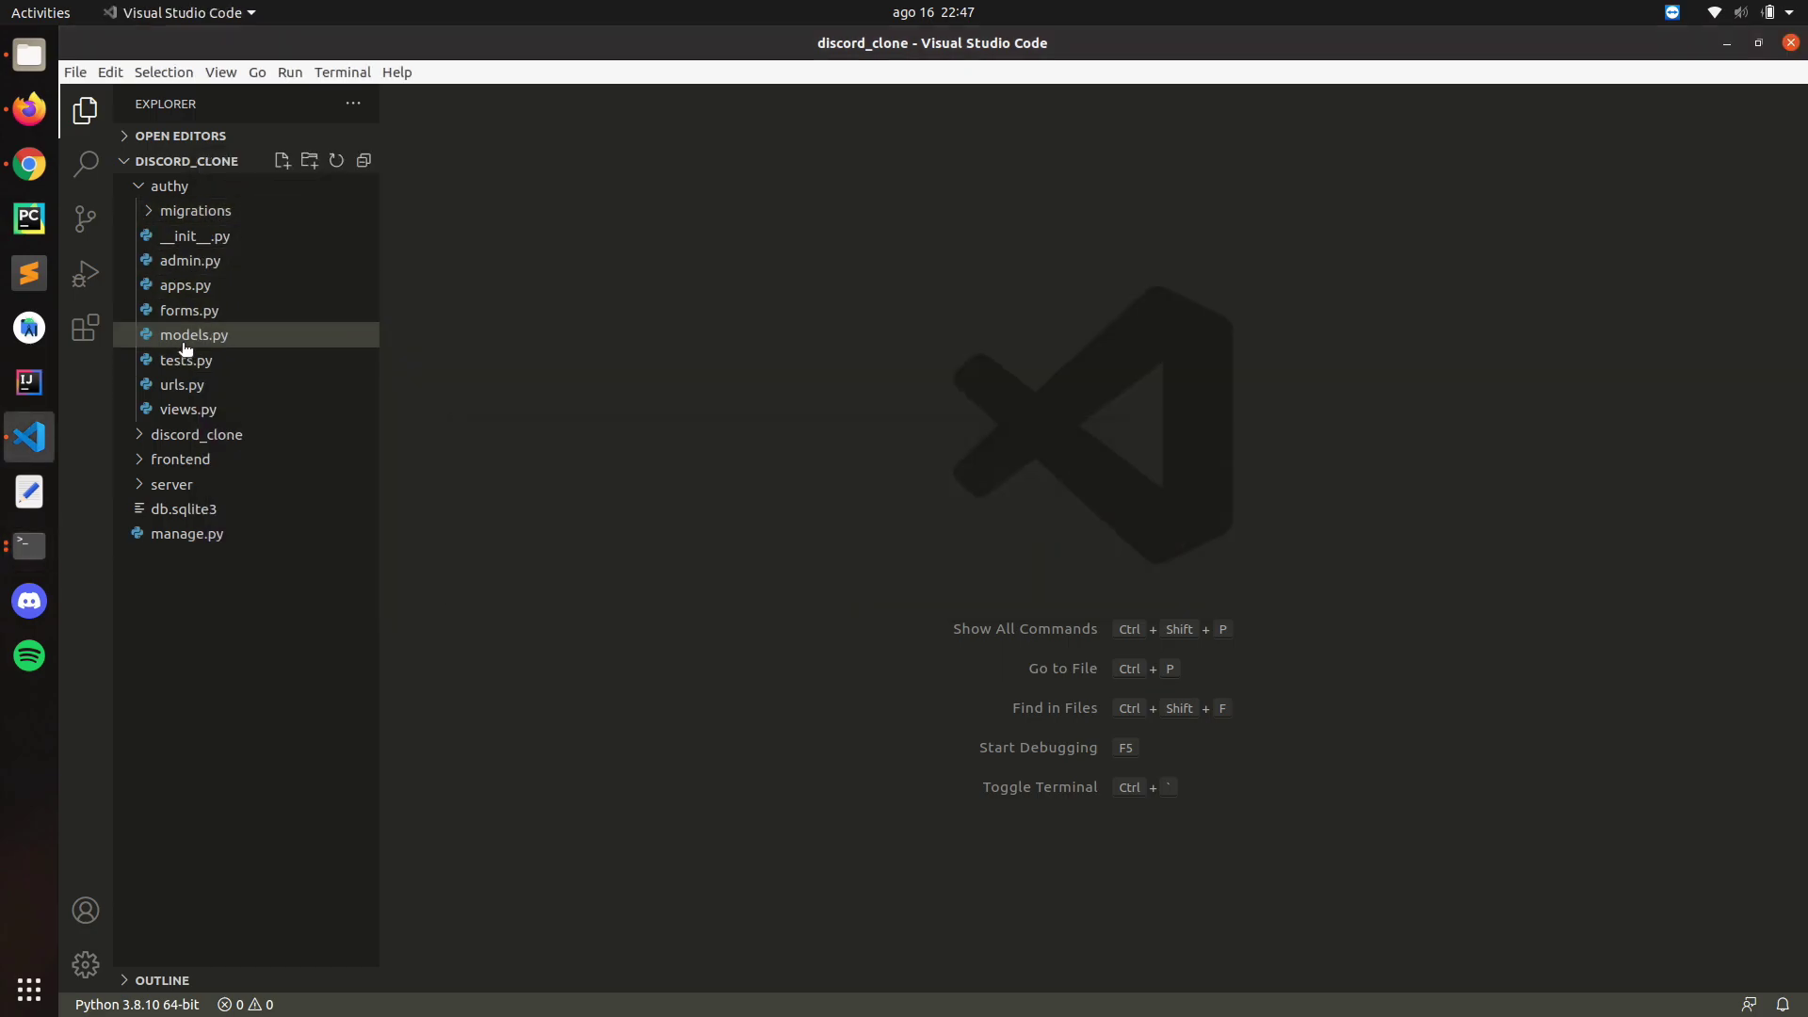
{"action": "left_click", "coordinate": [183, 339]}
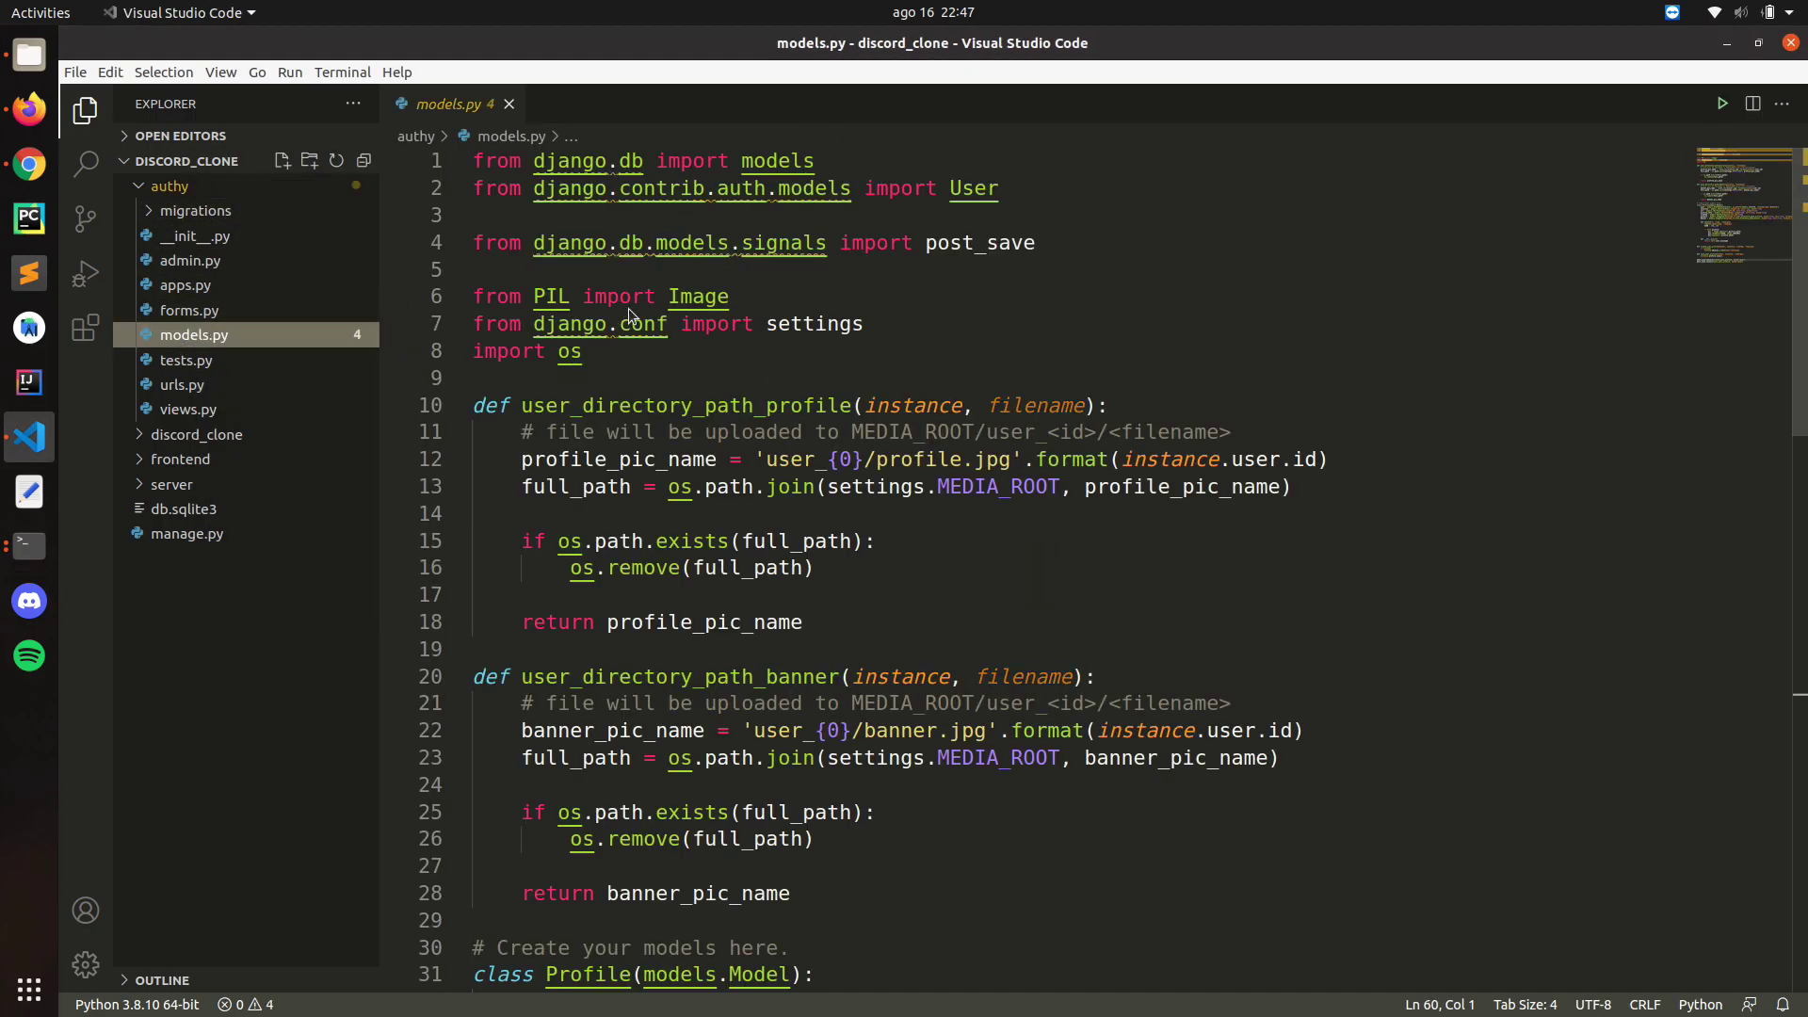
{"action": "key", "text": "alt+Tab"}
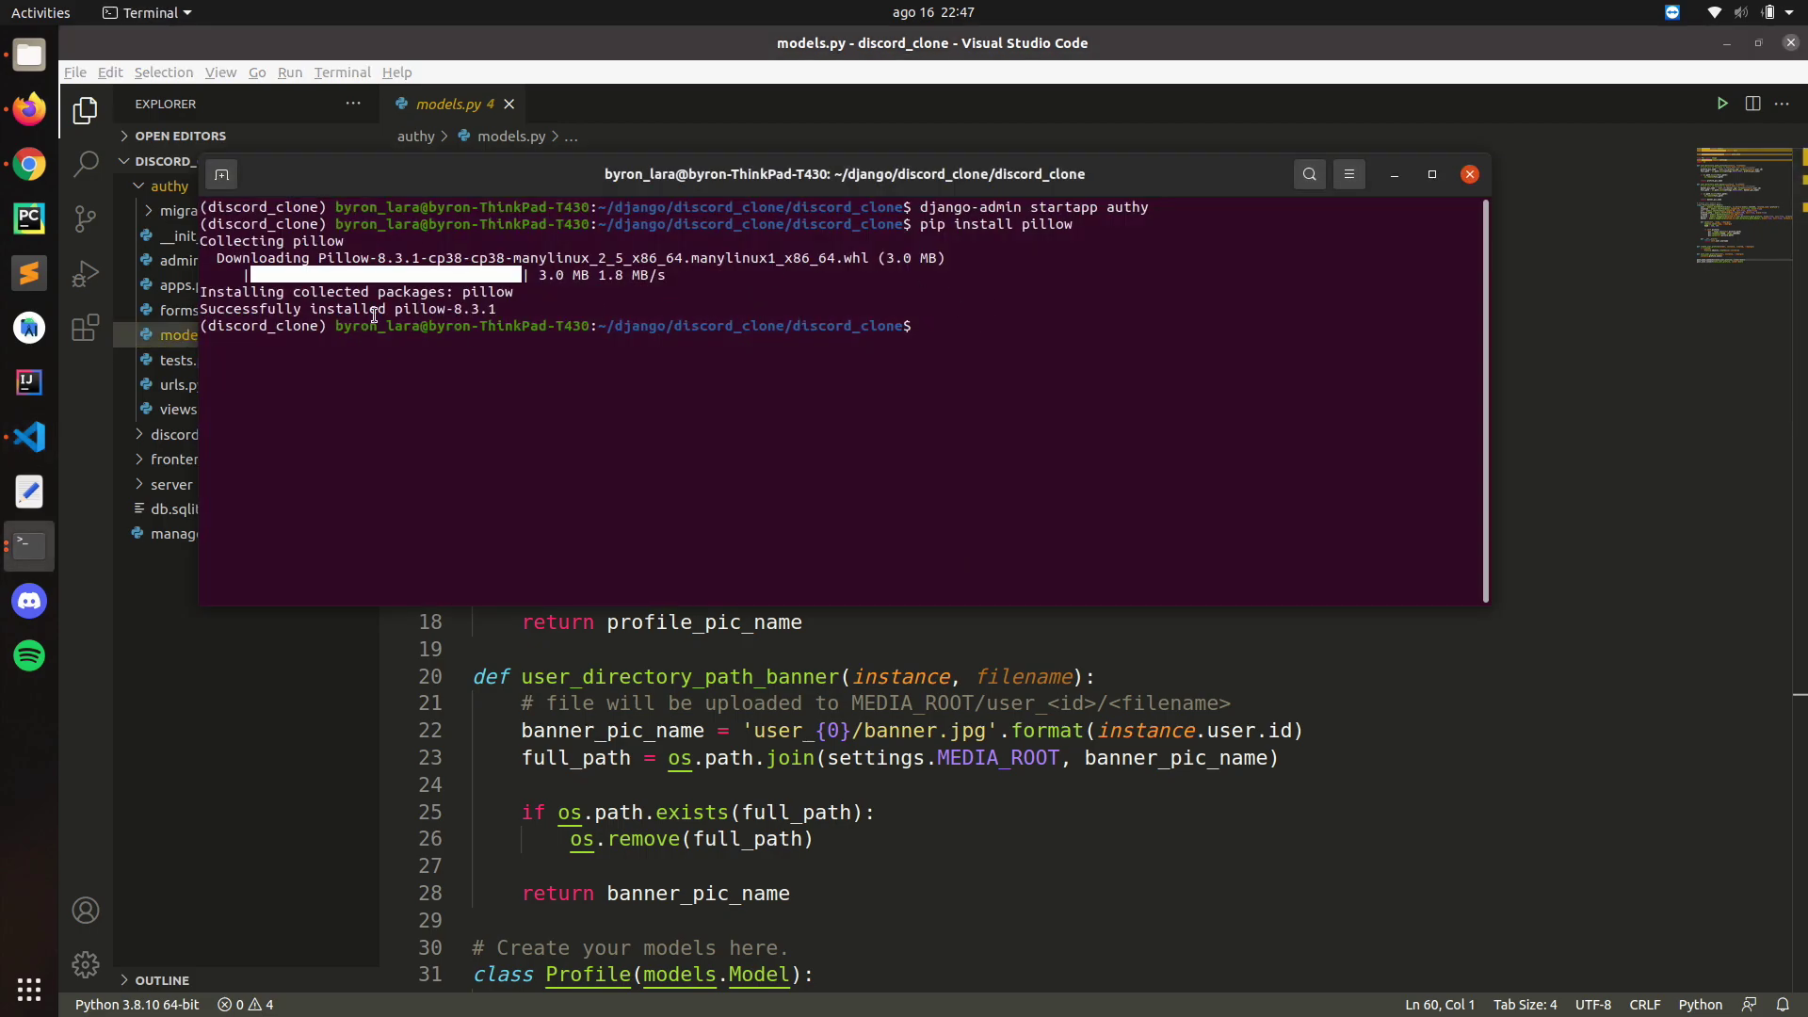
{"action": "key", "text": "alt+Tab"}
Step: Remove the PeopleList import and NewListForm class from authy's forms.py and save it
{"action": "left_click", "coordinate": [508, 103]}
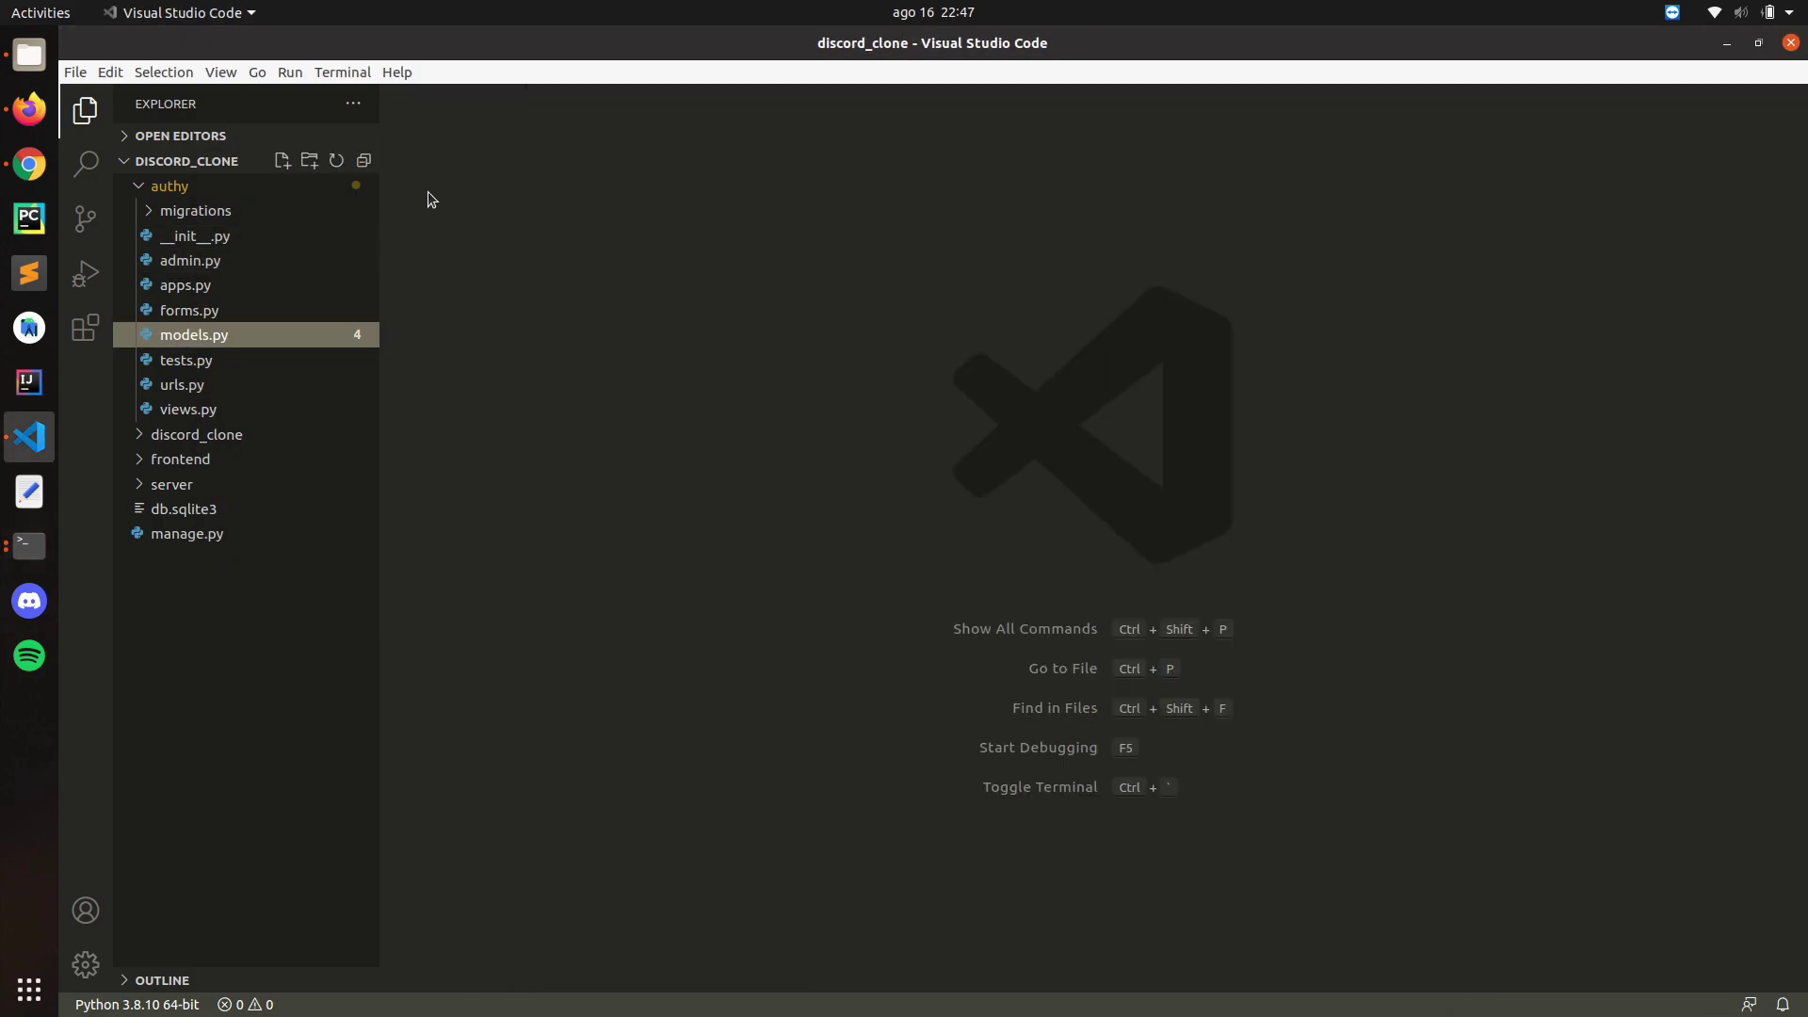
{"action": "left_click", "coordinate": [194, 314]}
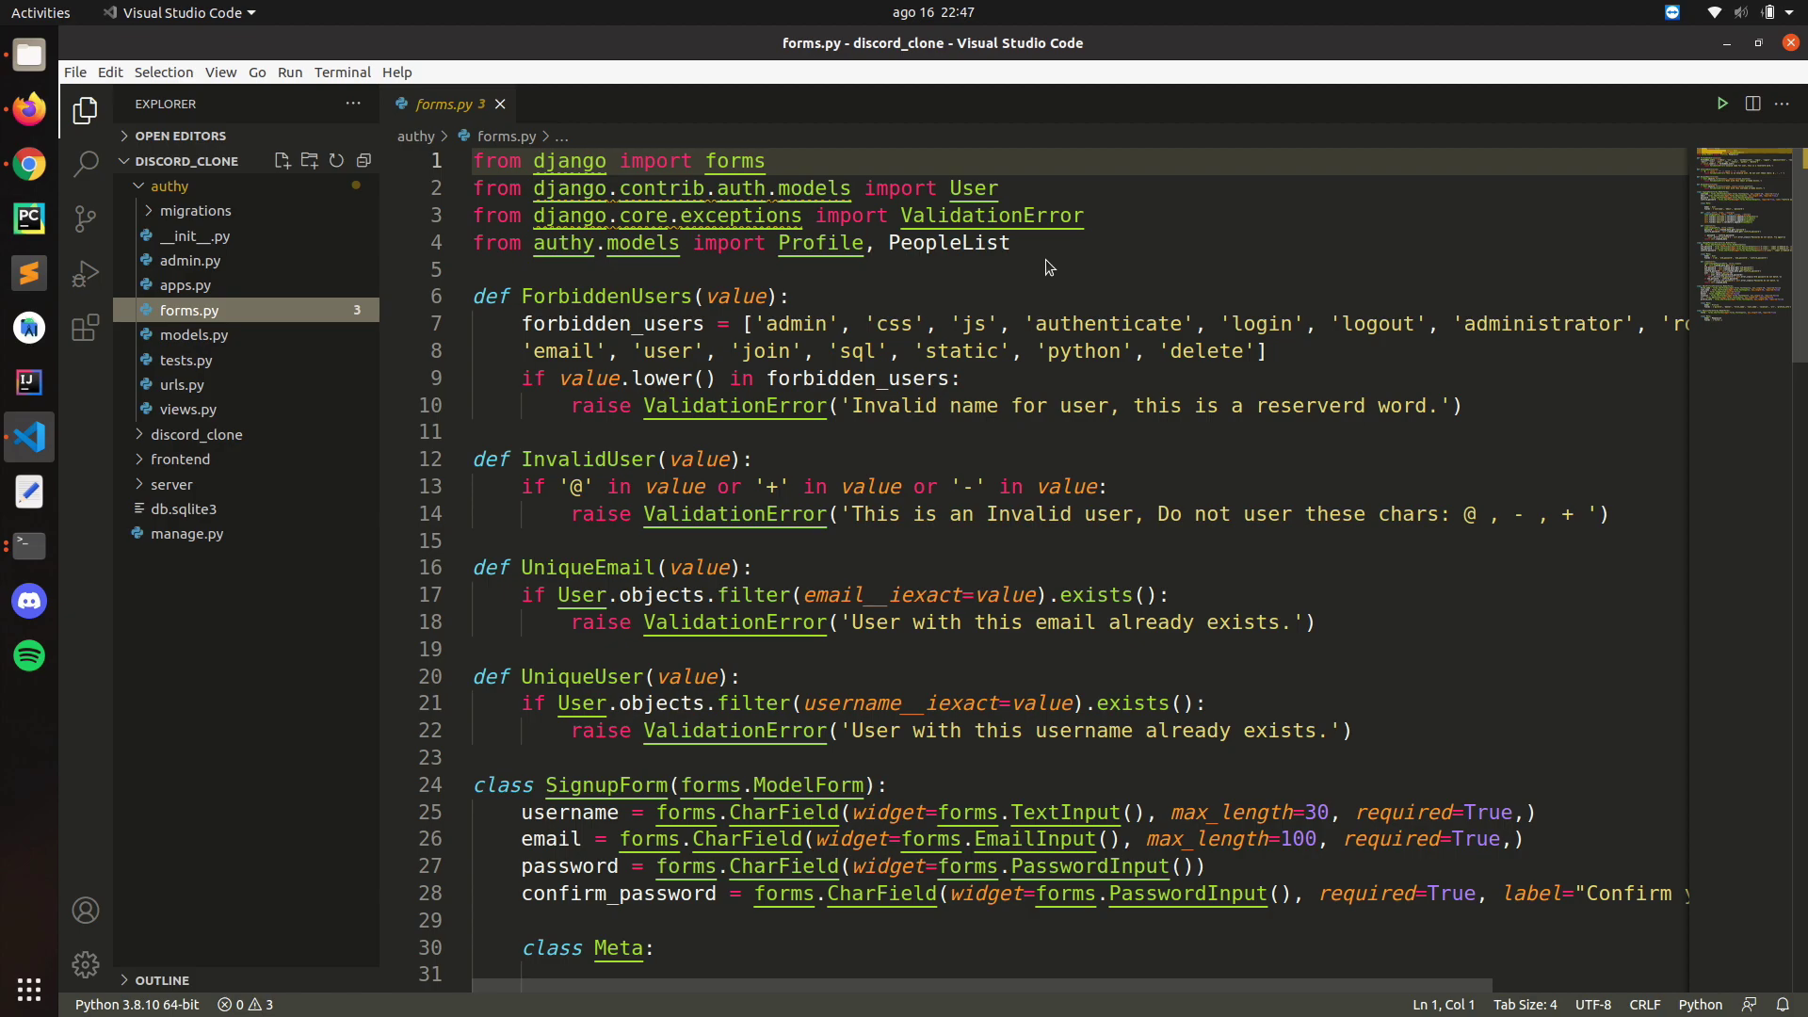
{"action": "left_click_drag", "start_coordinate": [1041, 248], "coordinate": [875, 245]}
{"action": "mouse_move", "coordinate": [948, 244]}
{"action": "key", "text": "BackSpace"}
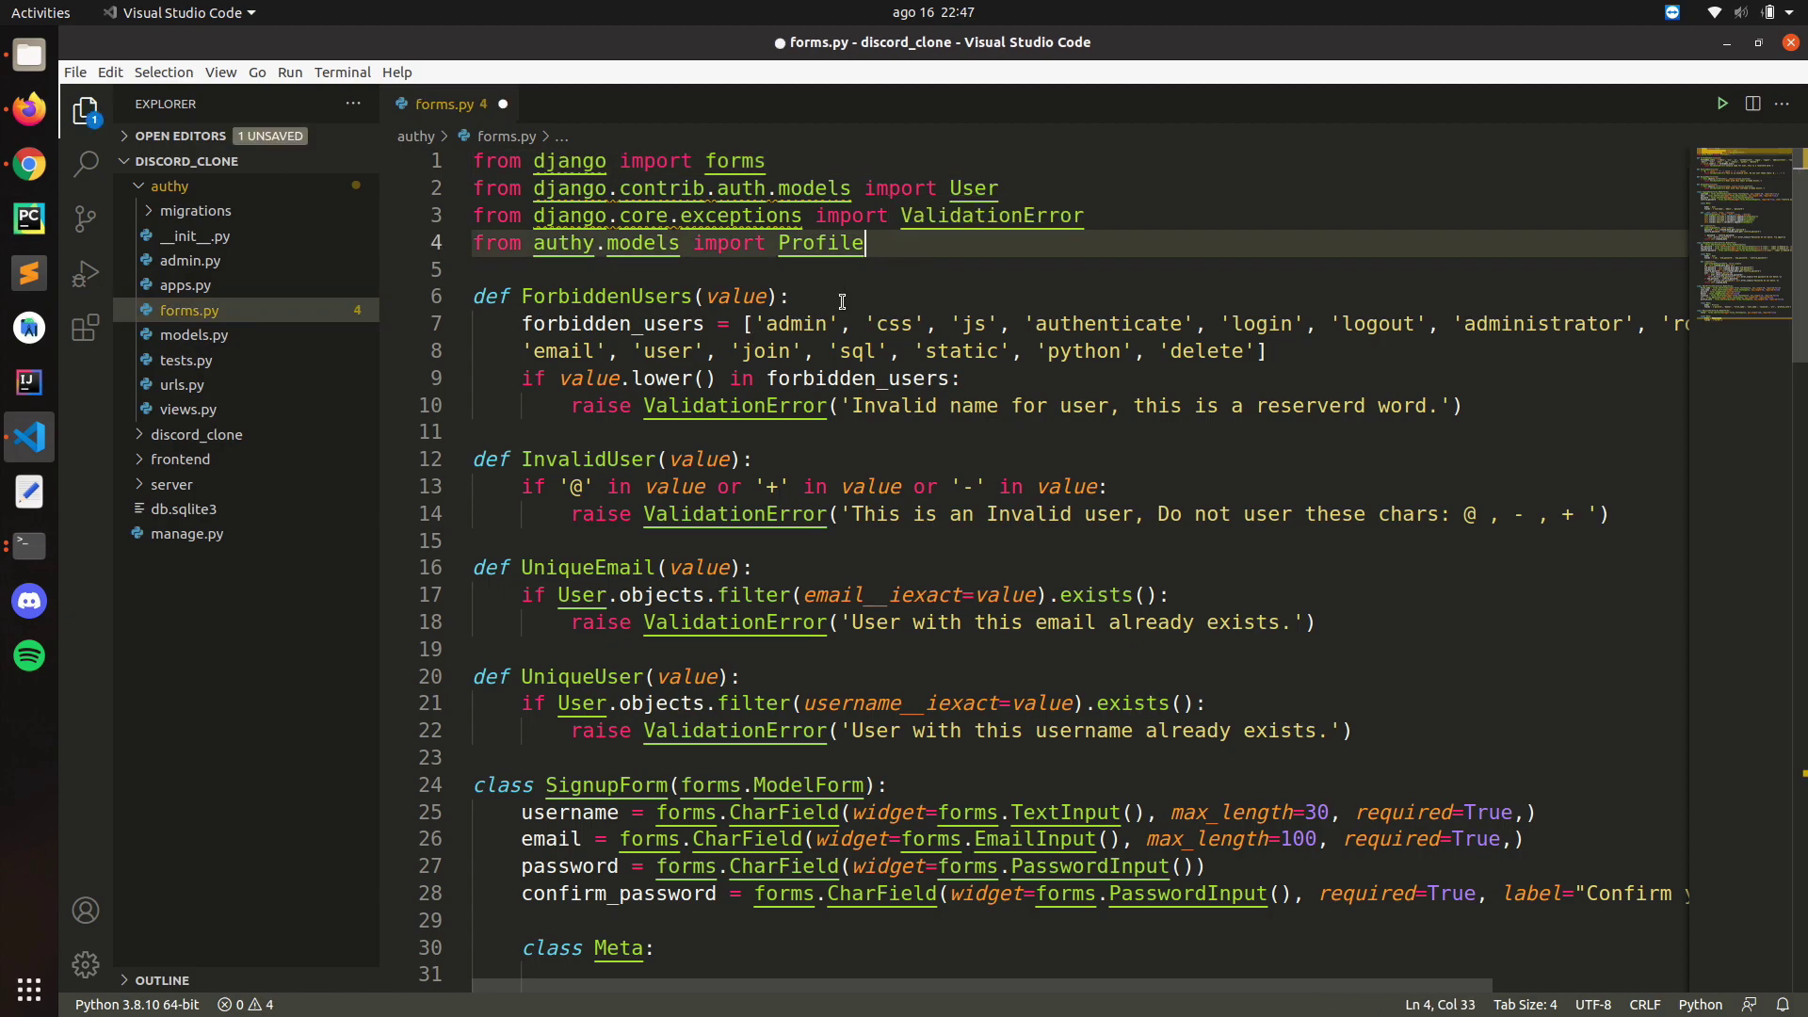
{"action": "scroll", "coordinate": [843, 301], "scroll_direction": "down", "scroll_amount": 2}
{"action": "scroll", "coordinate": [843, 311], "scroll_direction": "down", "scroll_amount": 5}
{"action": "scroll", "coordinate": [844, 321], "scroll_direction": "down", "scroll_amount": 2}
{"action": "scroll", "coordinate": [845, 331], "scroll_direction": "down", "scroll_amount": 5}
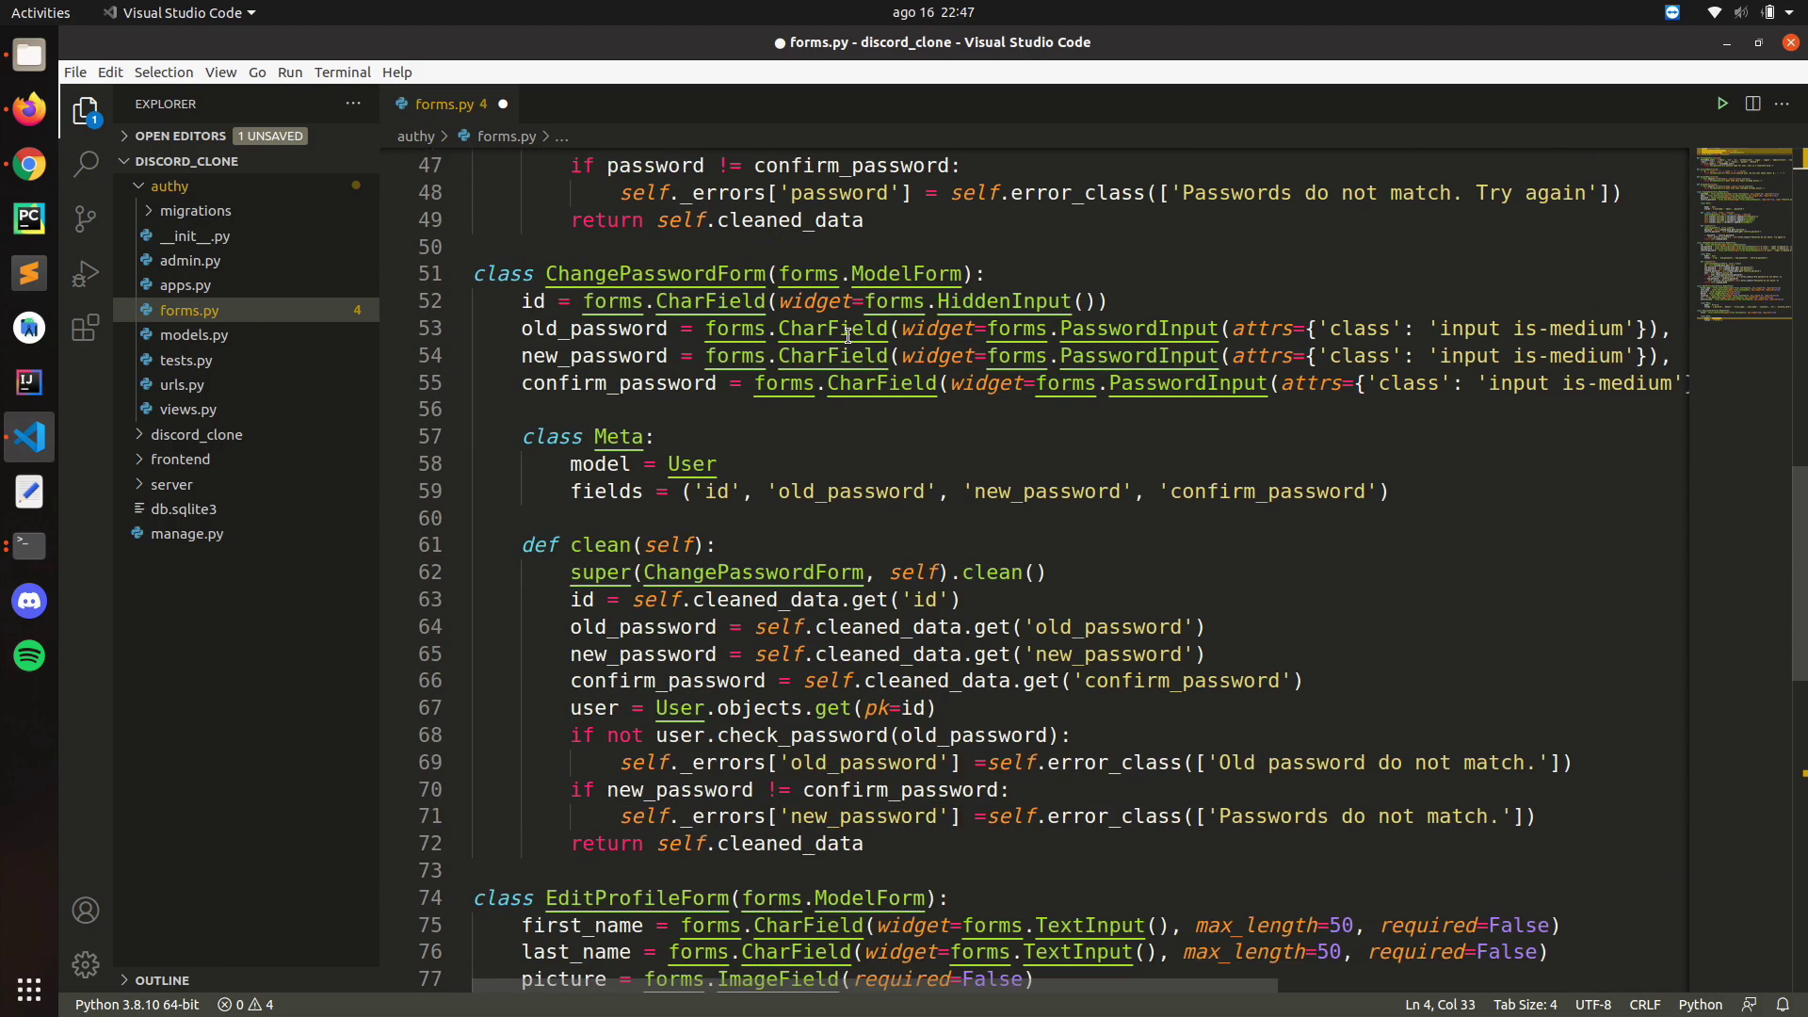
{"action": "scroll", "coordinate": [845, 332], "scroll_direction": "down", "scroll_amount": 3}
{"action": "scroll", "coordinate": [846, 335], "scroll_direction": "down", "scroll_amount": 6}
{"action": "scroll", "coordinate": [844, 335], "scroll_direction": "up", "scroll_amount": 1}
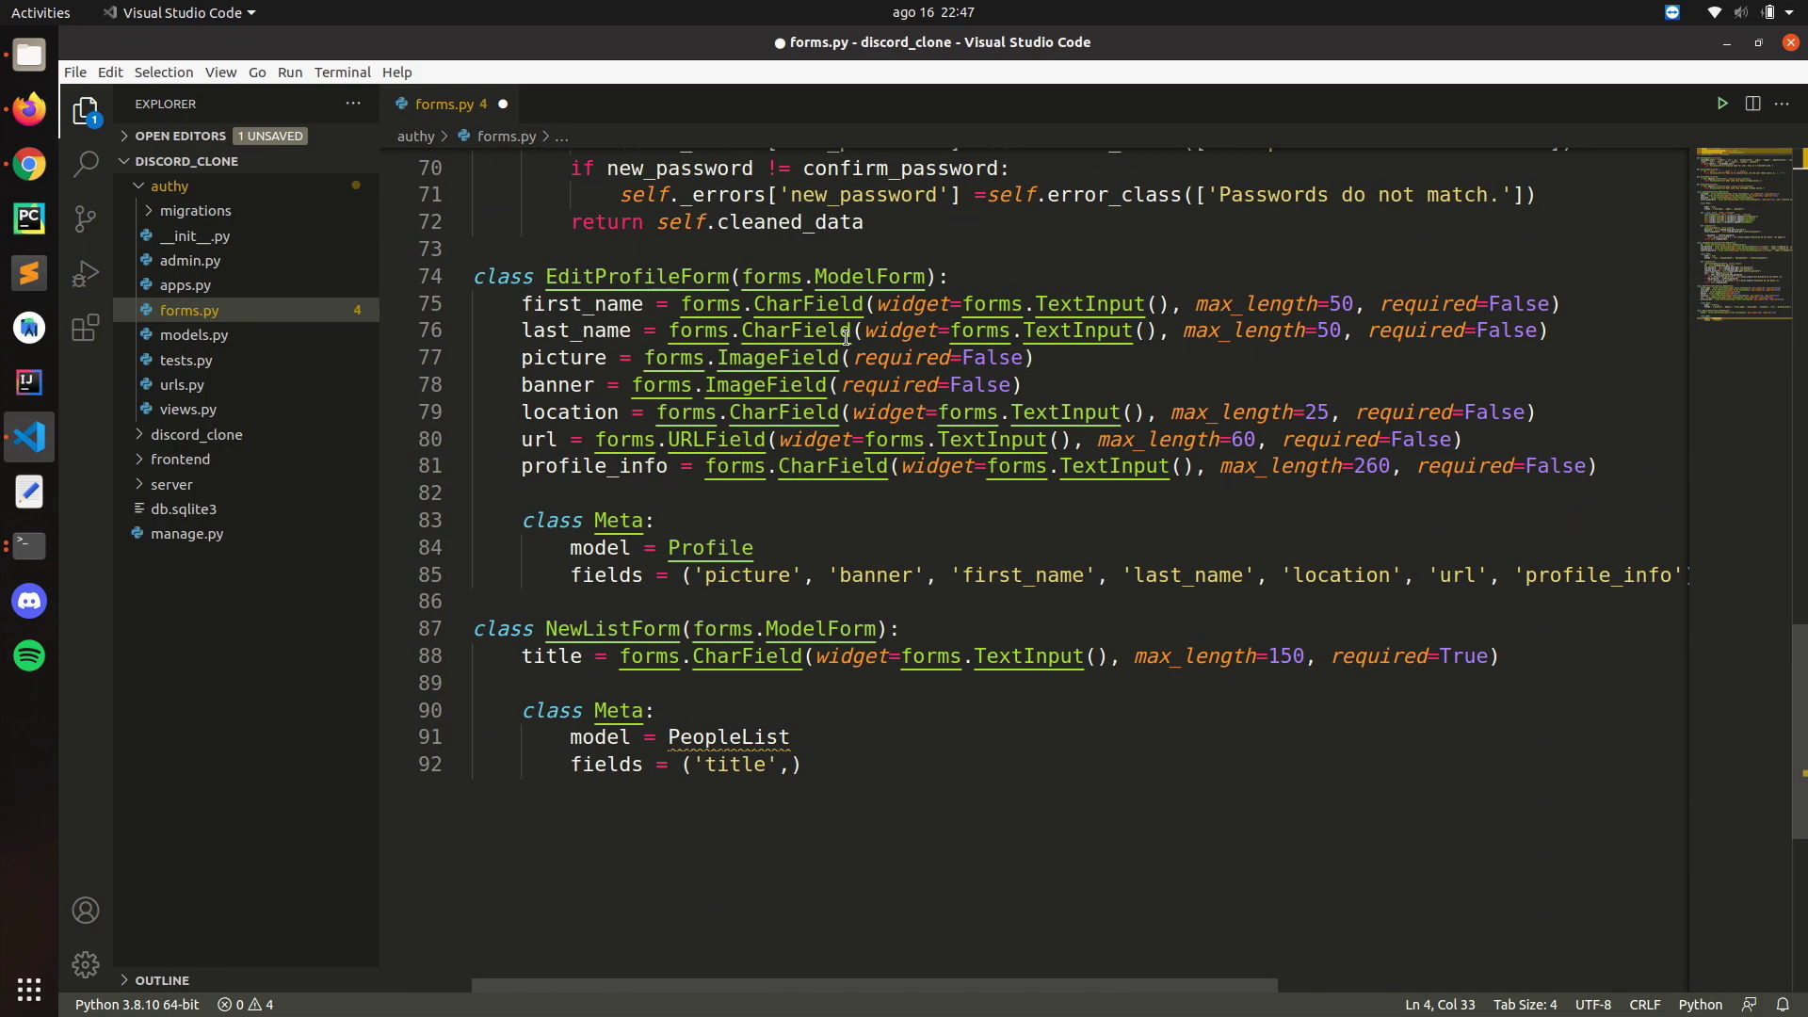
{"action": "left_click_drag", "start_coordinate": [832, 824], "coordinate": [459, 623]}
{"action": "key", "text": "BackSpace"}
{"action": "key", "text": "BackSpace"}
{"action": "key", "text": "BackSpace"}
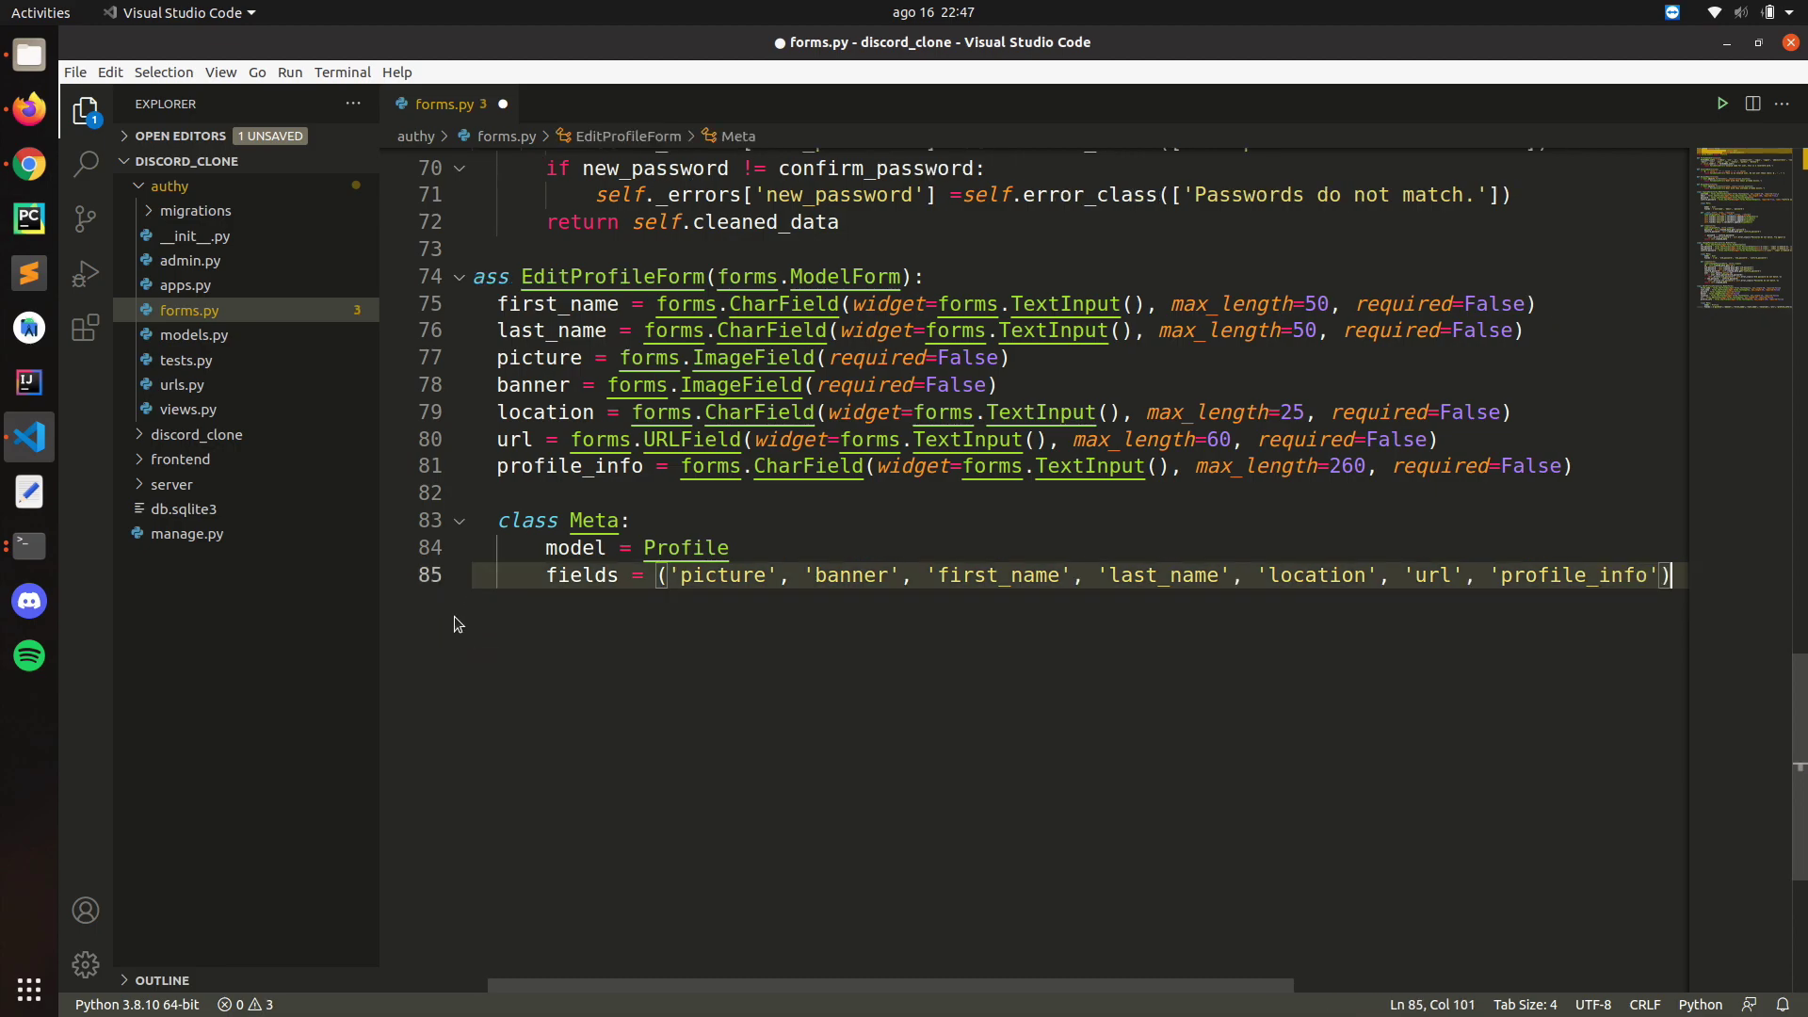
{"action": "scroll", "coordinate": [443, 628], "scroll_direction": "up", "scroll_amount": 3}
{"action": "scroll", "coordinate": [467, 652], "scroll_direction": "up", "scroll_amount": 3}
{"action": "scroll", "coordinate": [467, 653], "scroll_direction": "up", "scroll_amount": 4}
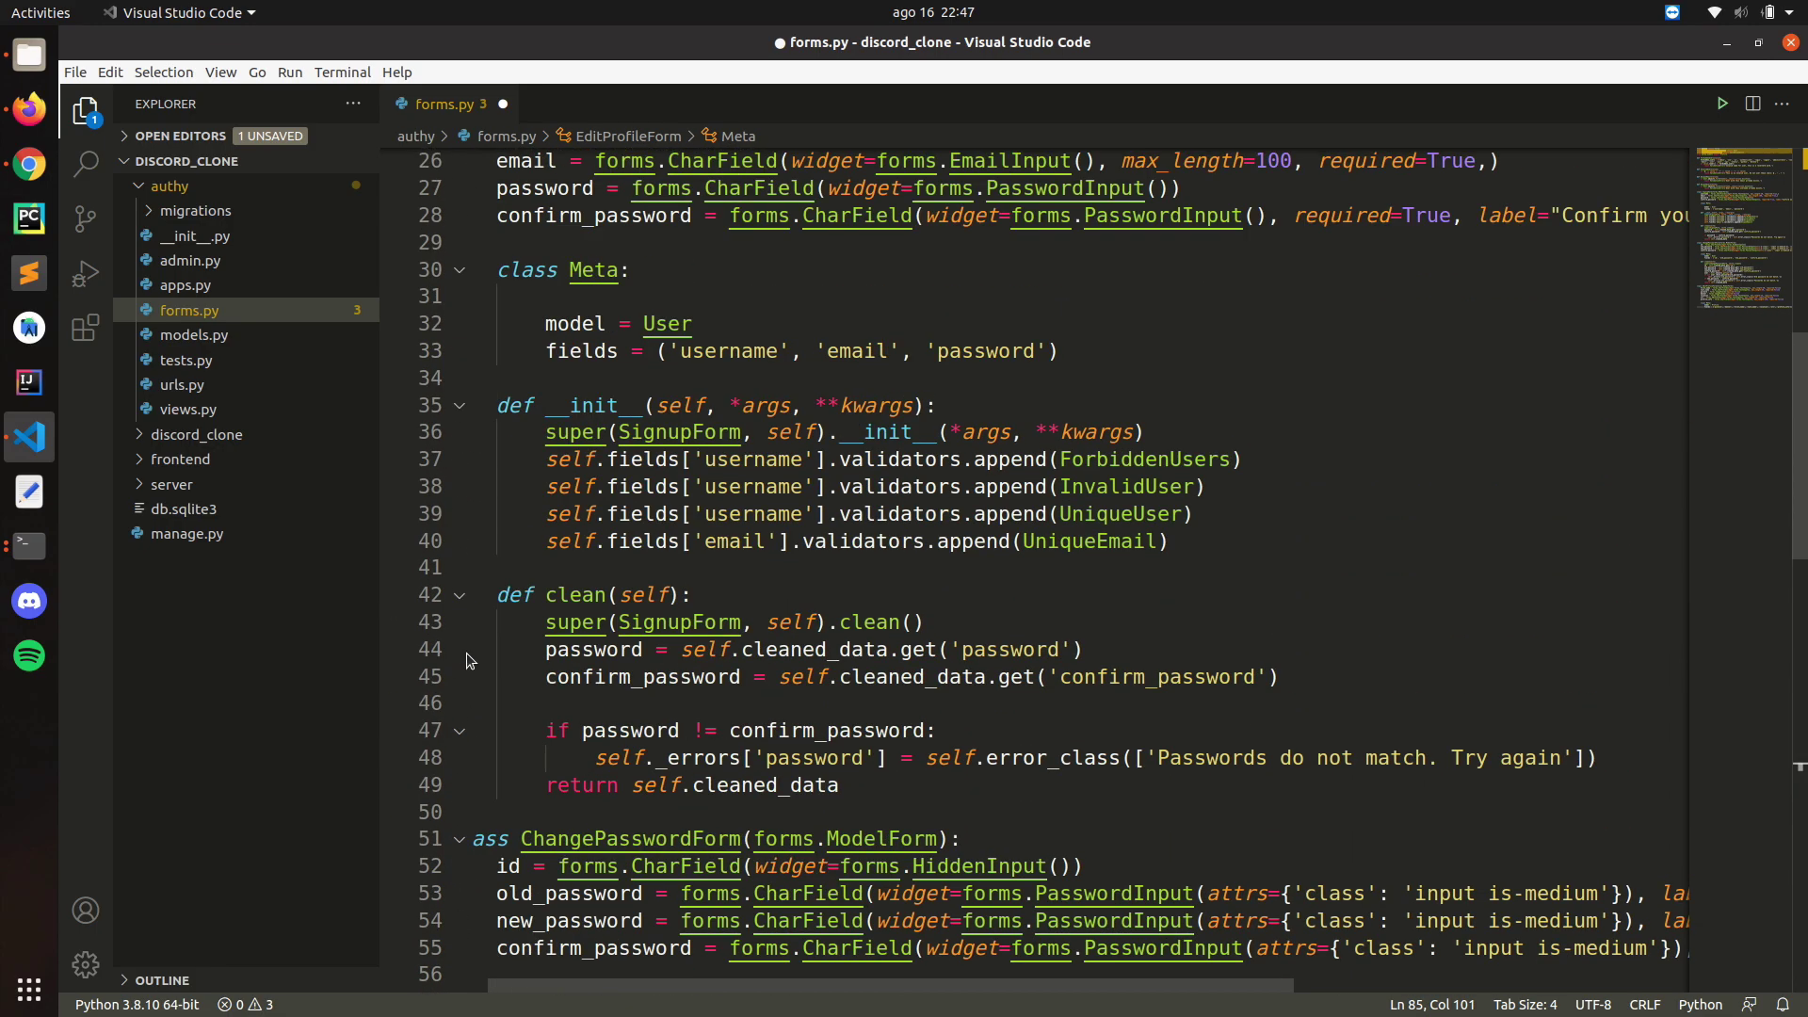
{"action": "scroll", "coordinate": [468, 653], "scroll_direction": "up", "scroll_amount": 3}
{"action": "scroll", "coordinate": [464, 660], "scroll_direction": "up", "scroll_amount": 4}
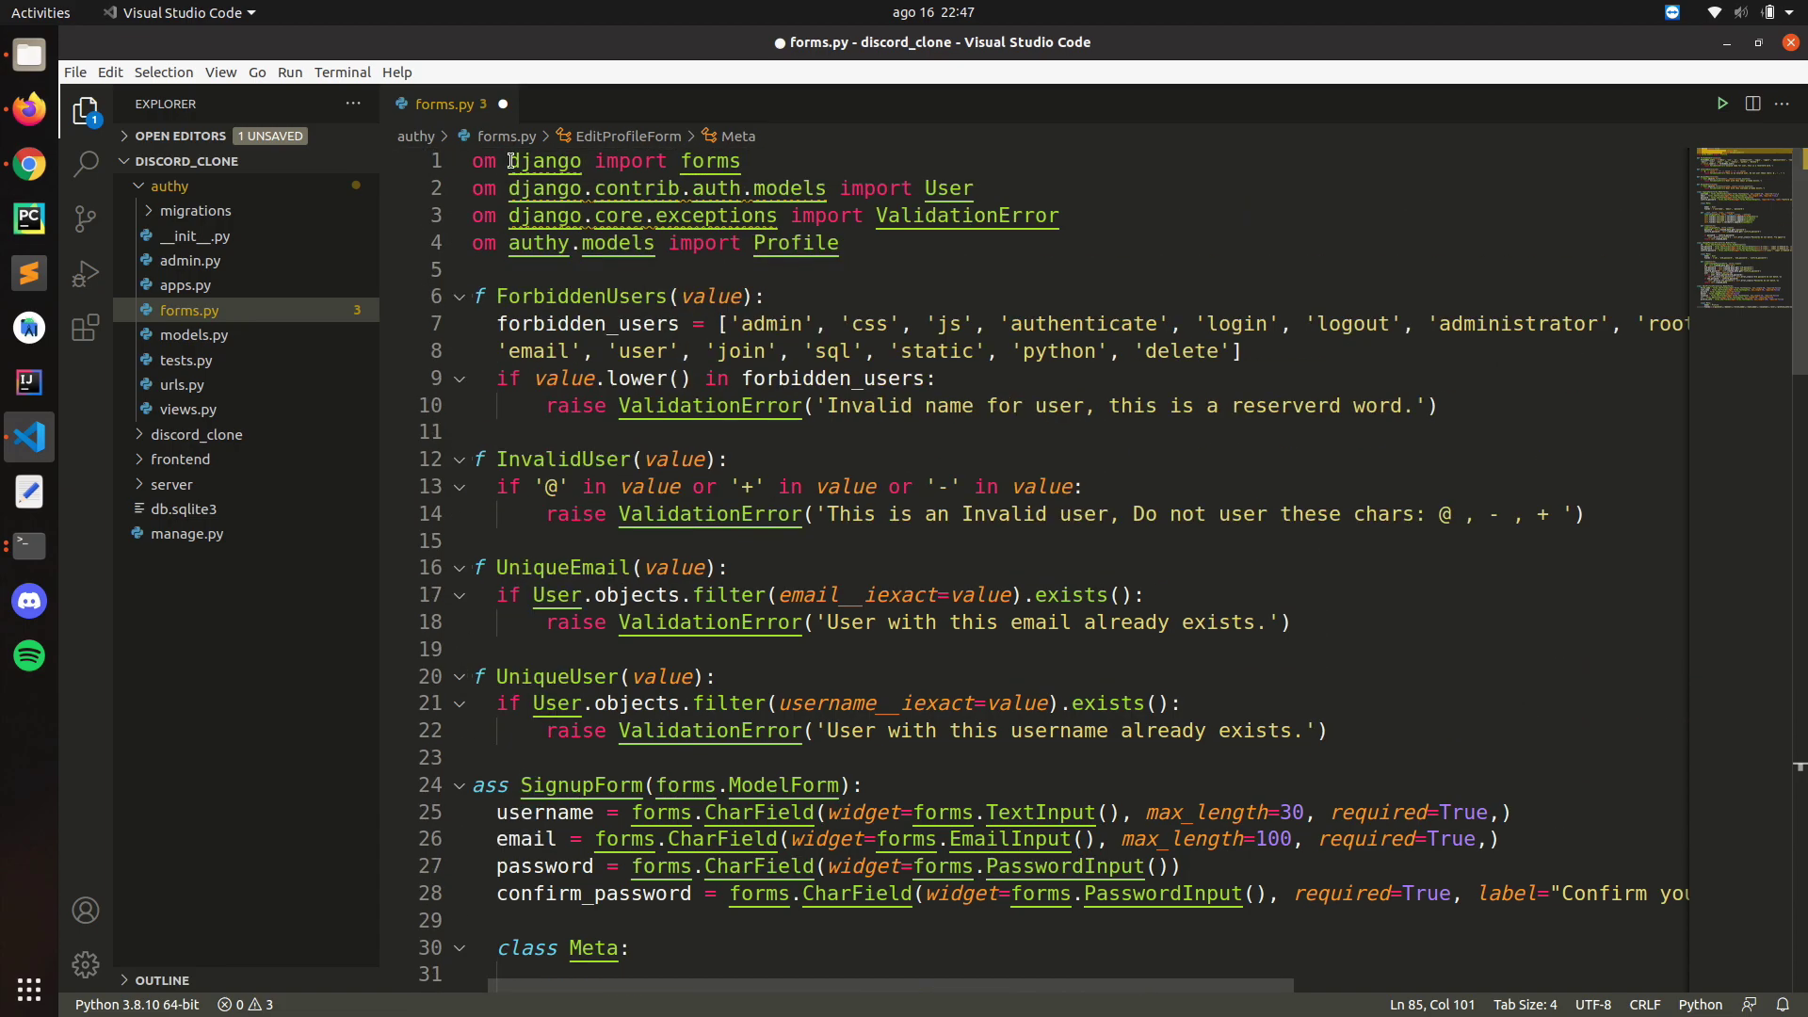
{"action": "key", "text": "ctrl+s"}
Step: Delete the four list URL patterns and view imports after EditProfile from urls.py, then save
{"action": "left_click", "coordinate": [500, 102]}
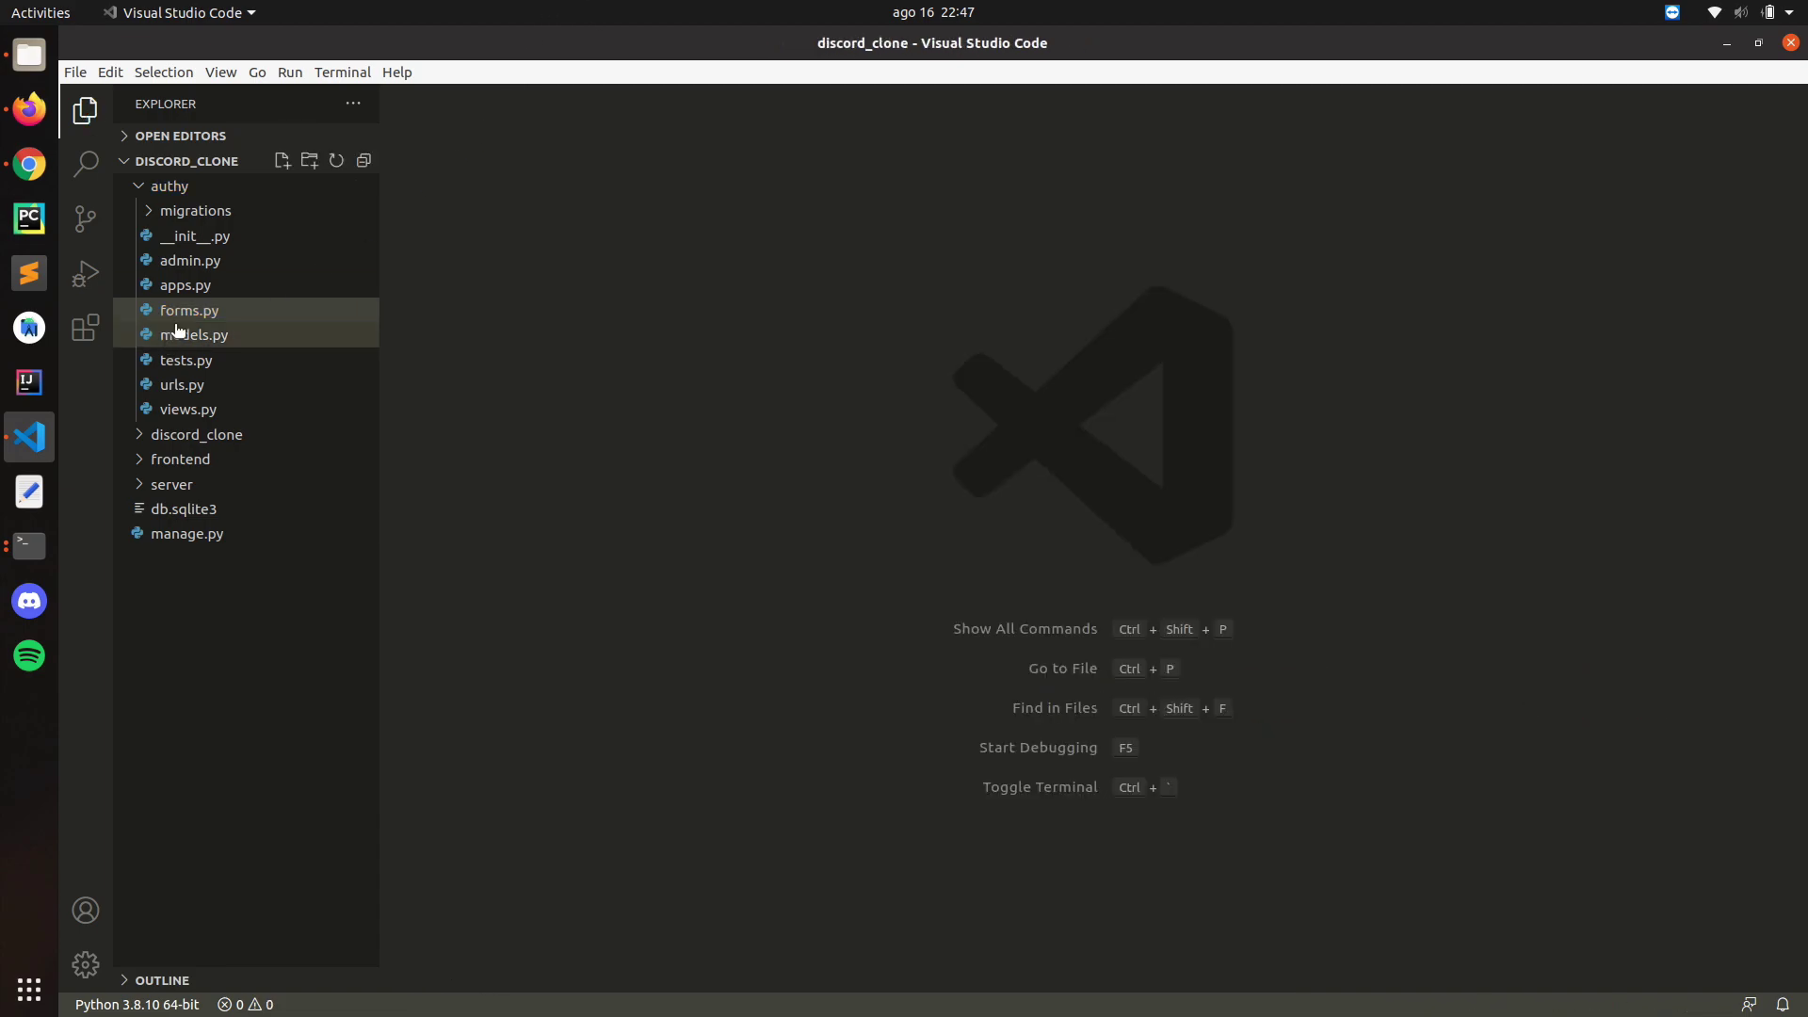
{"action": "left_click", "coordinate": [184, 385]}
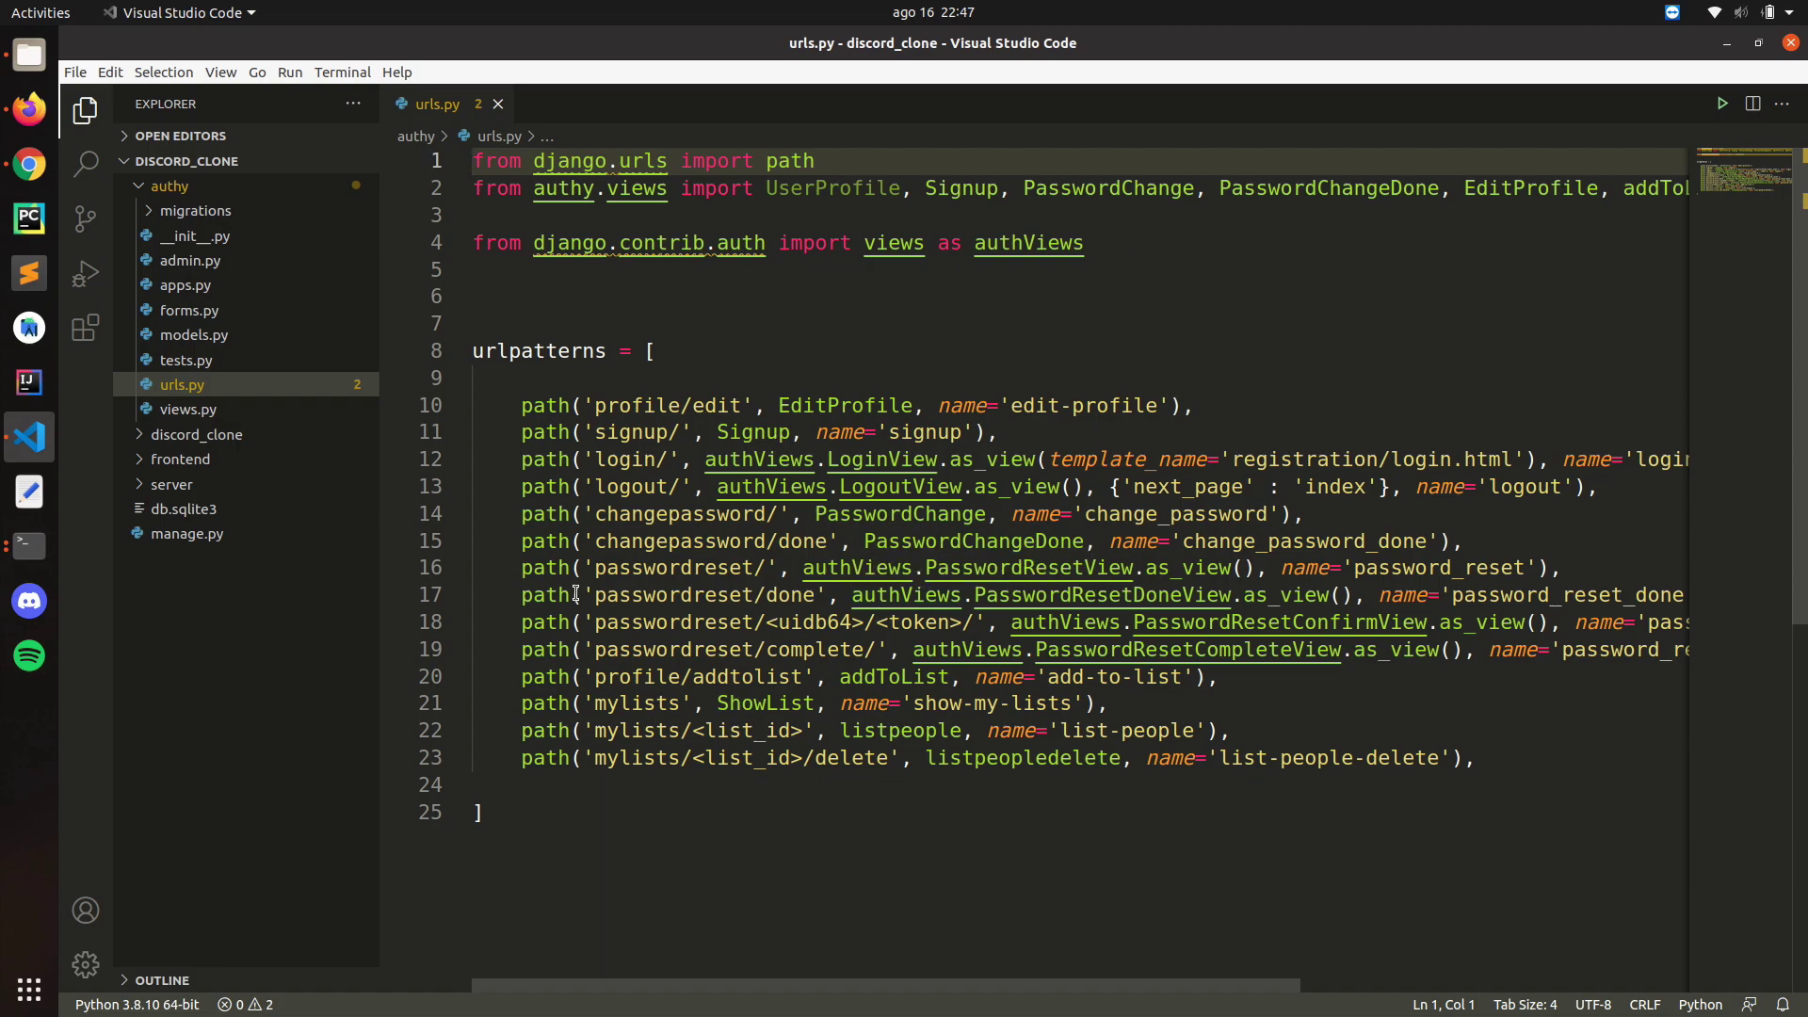
{"action": "left_click_drag", "start_coordinate": [1538, 770], "coordinate": [475, 685]}
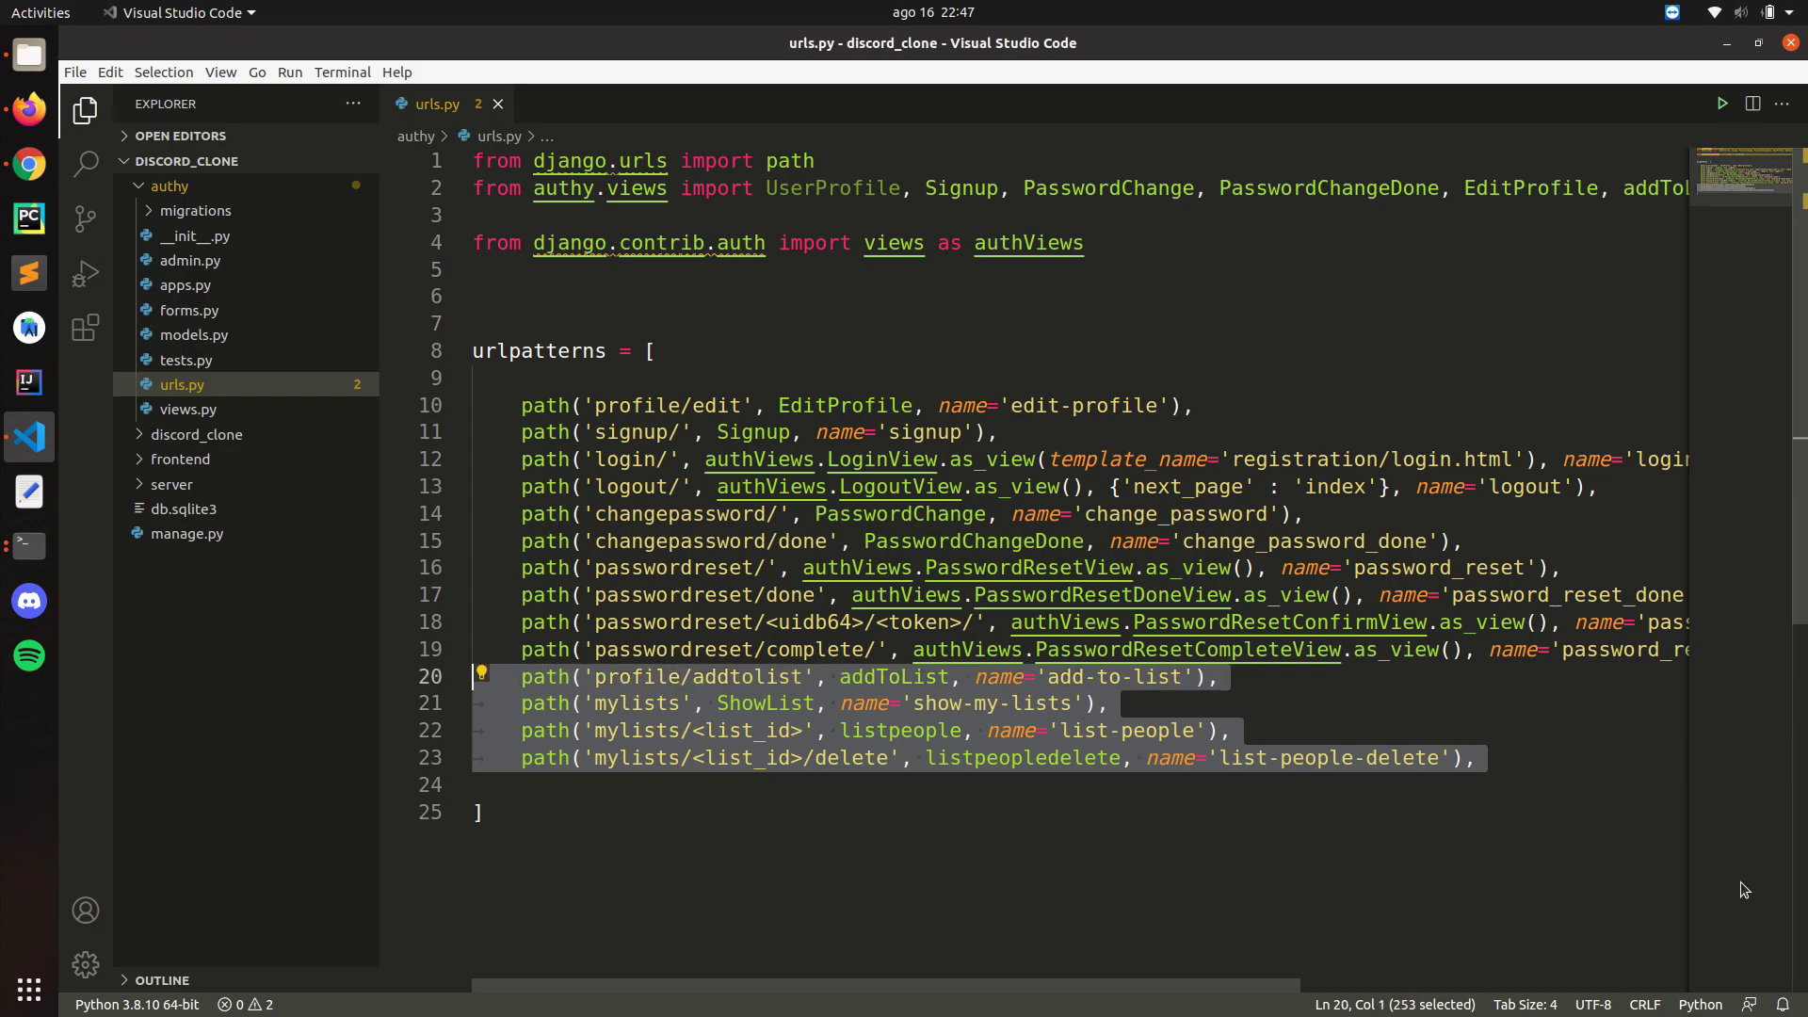
{"action": "key", "text": "ctrl+x"}
{"action": "key", "text": "BackSpace"}
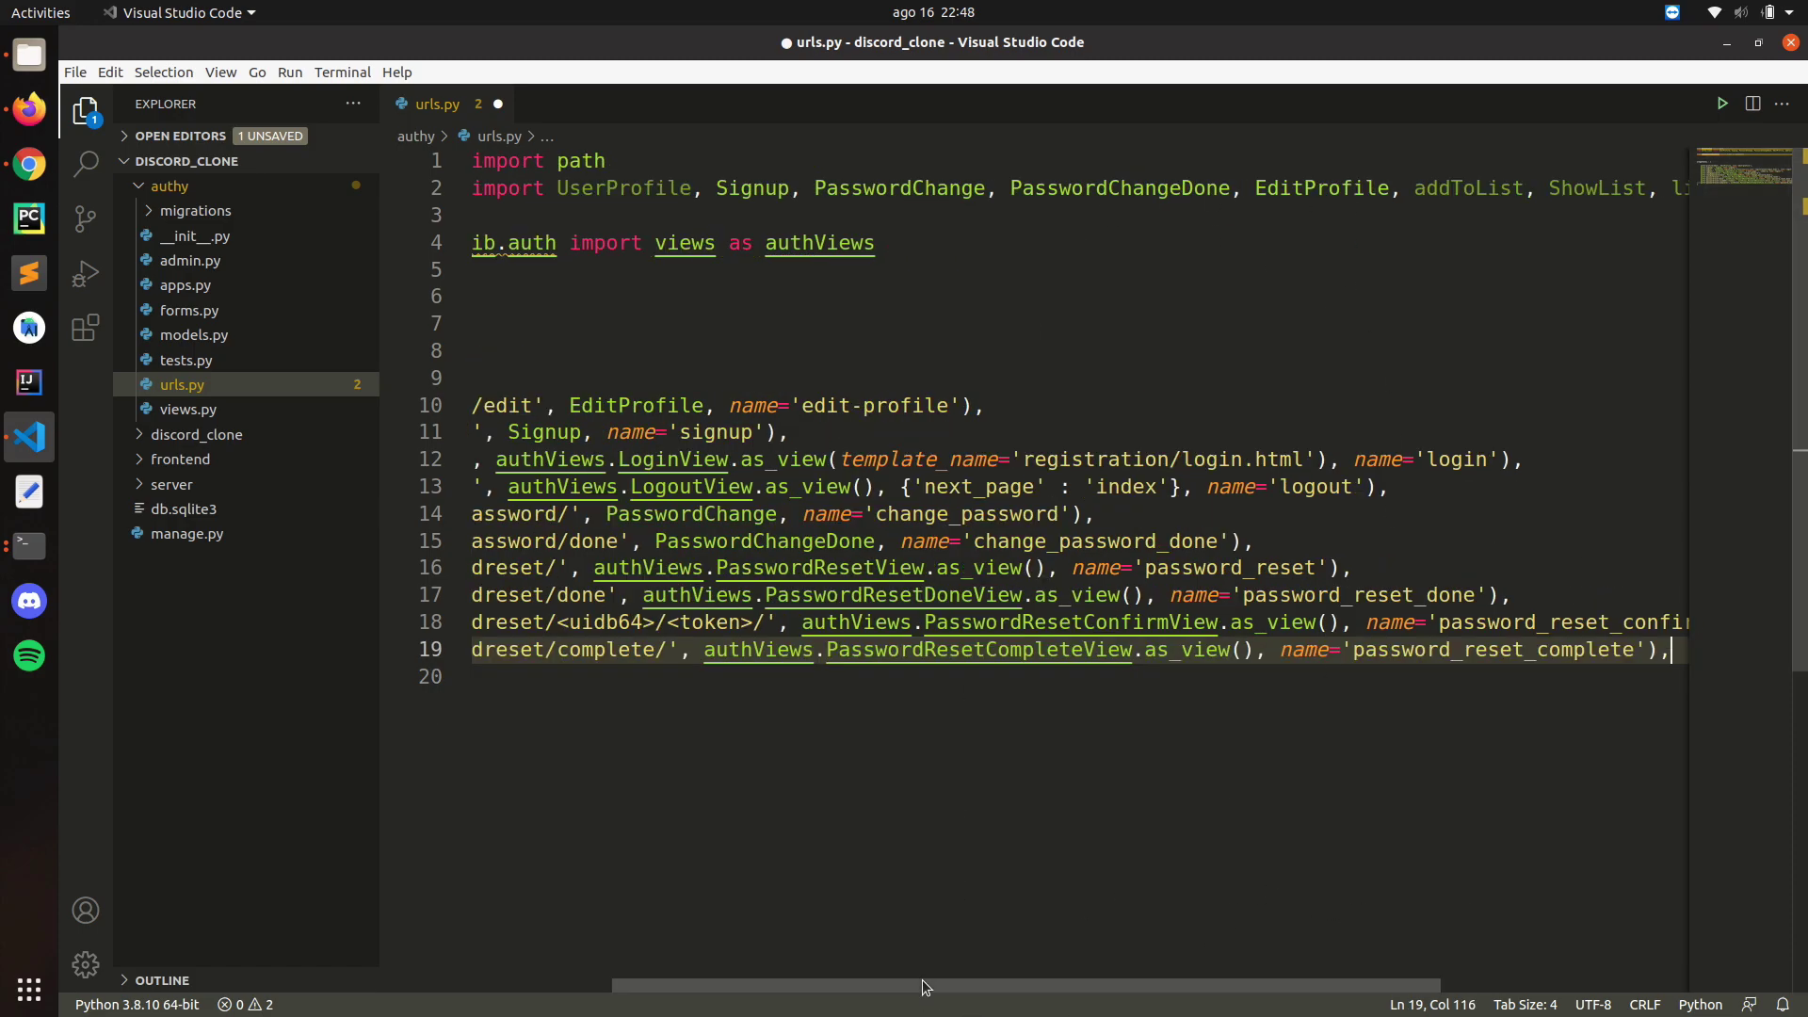
{"action": "left_click_drag", "start_coordinate": [920, 985], "coordinate": [1242, 977]}
{"action": "left_click_drag", "start_coordinate": [1045, 187], "coordinate": [1694, 194]}
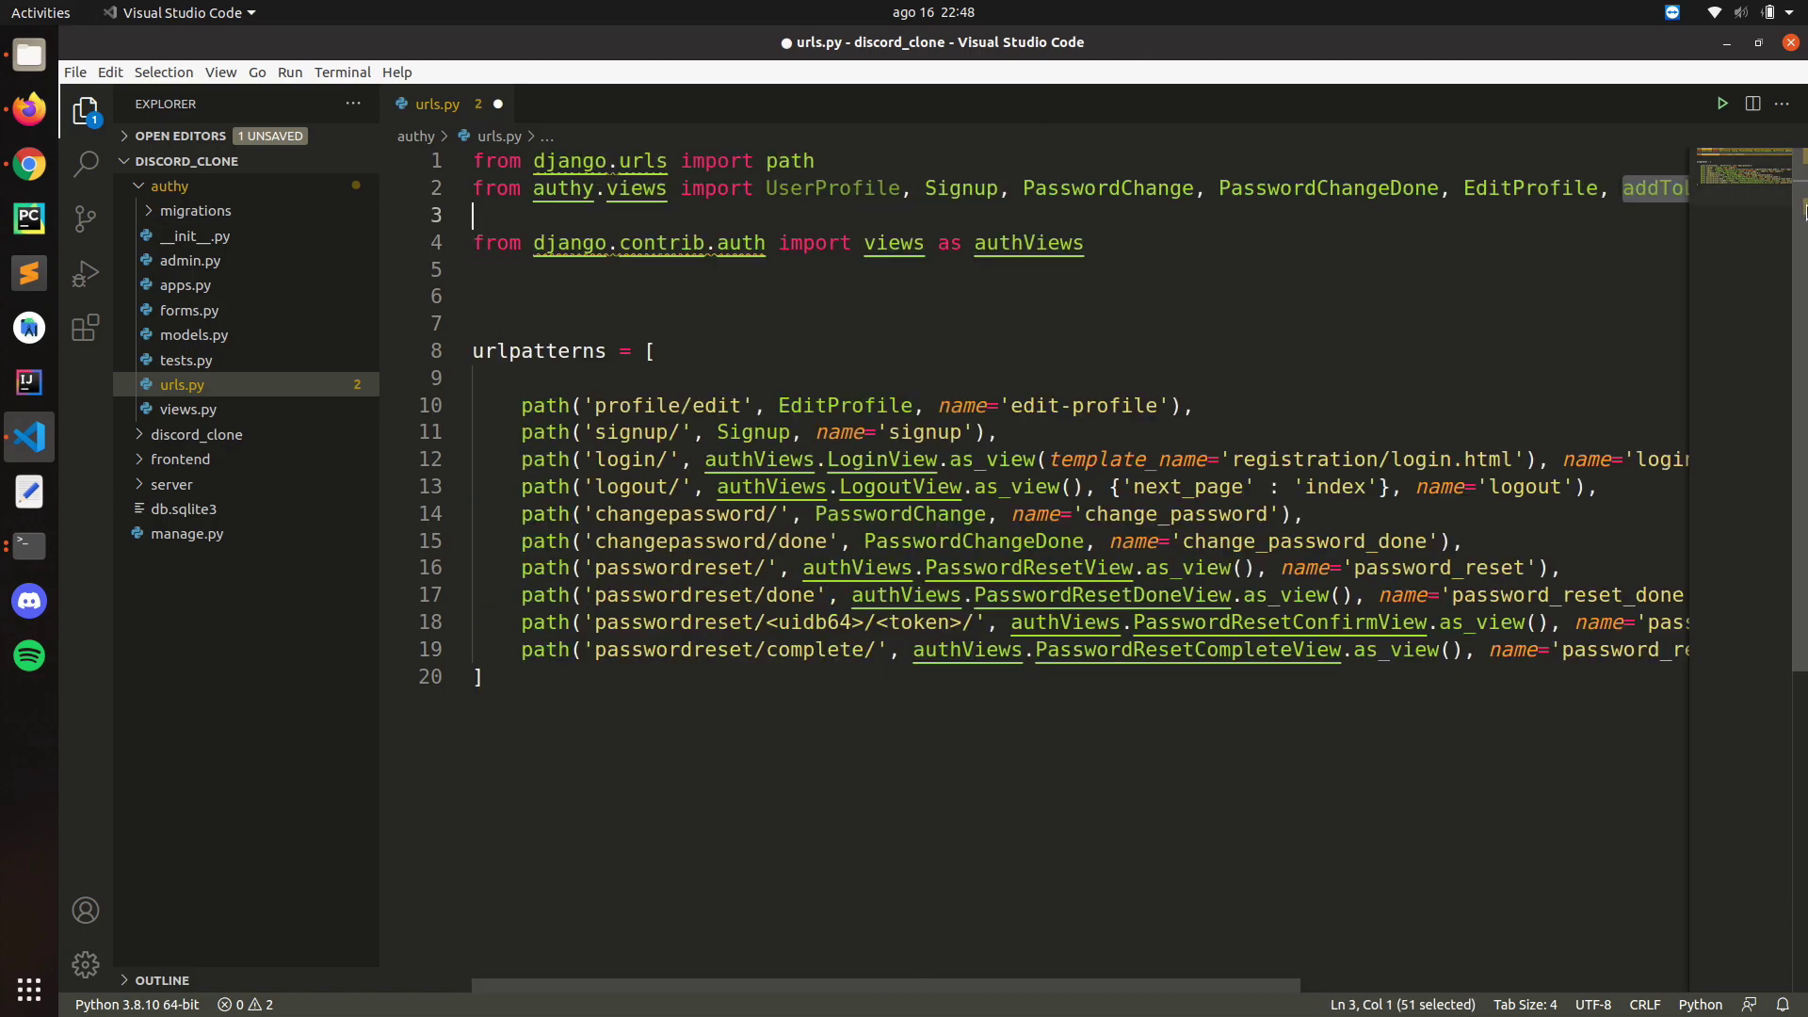
{"action": "key", "text": "BackSpace"}
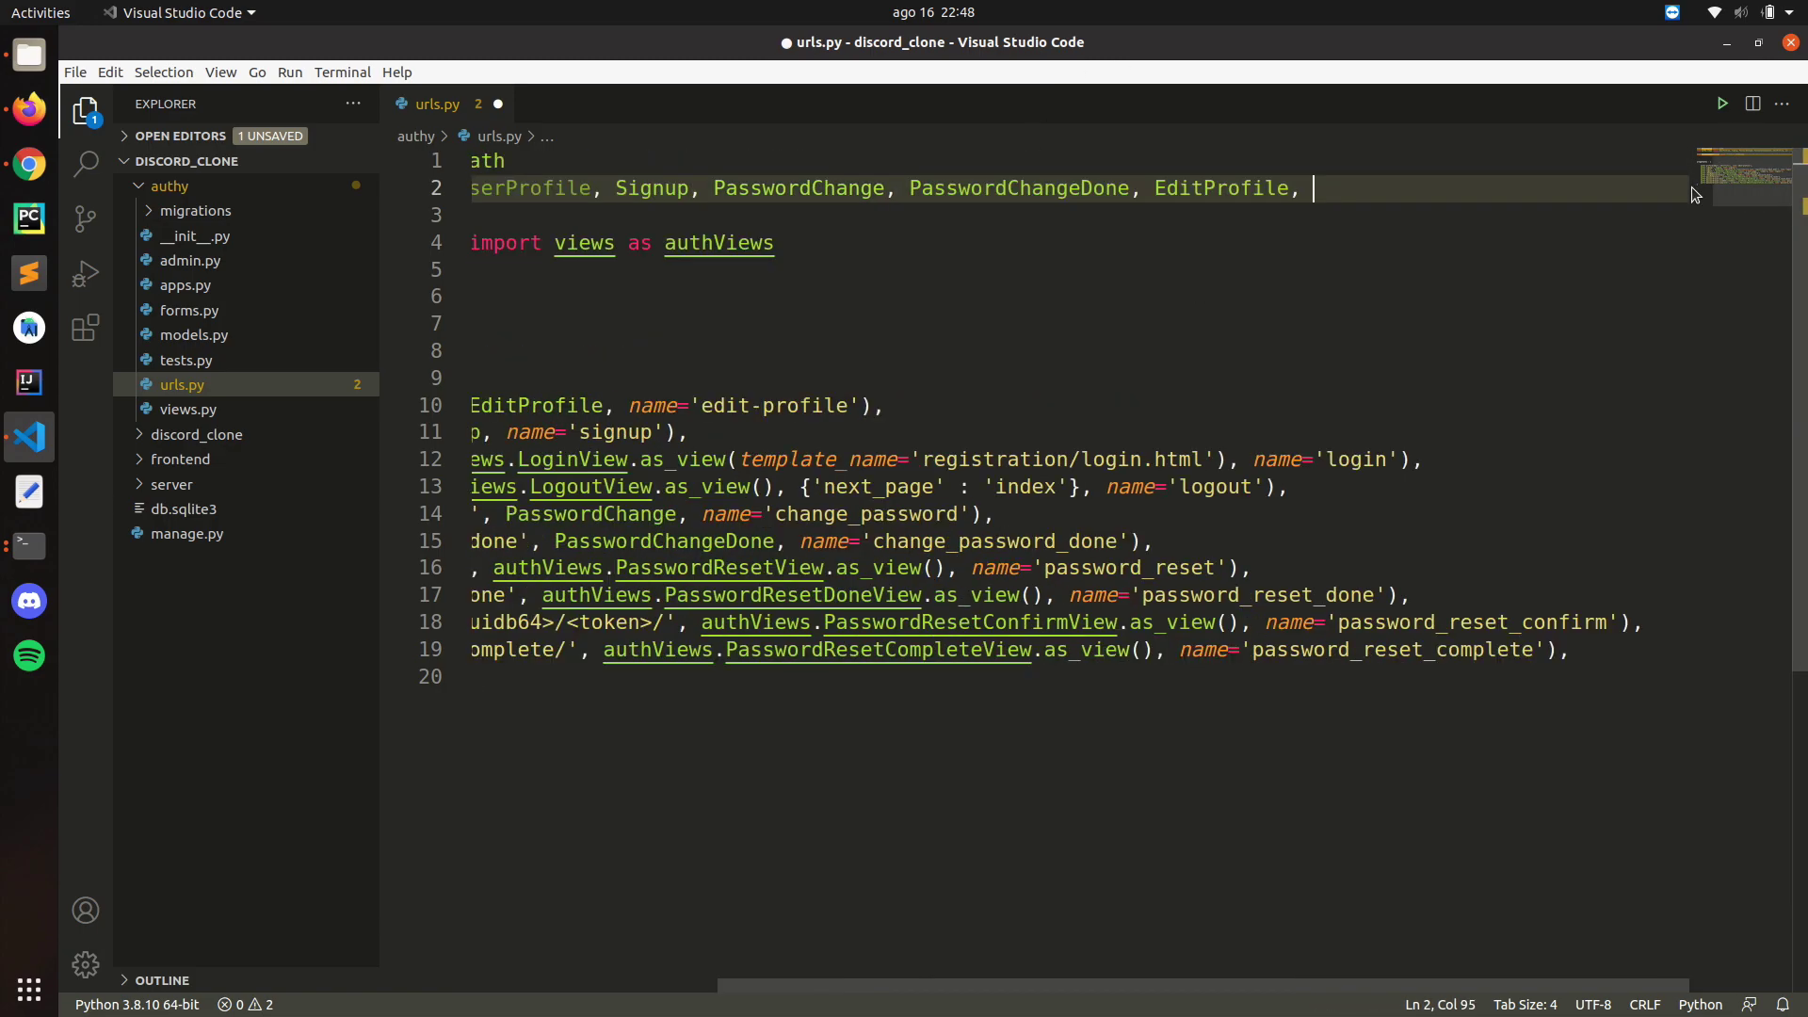
{"action": "key", "text": "BackSpace"}
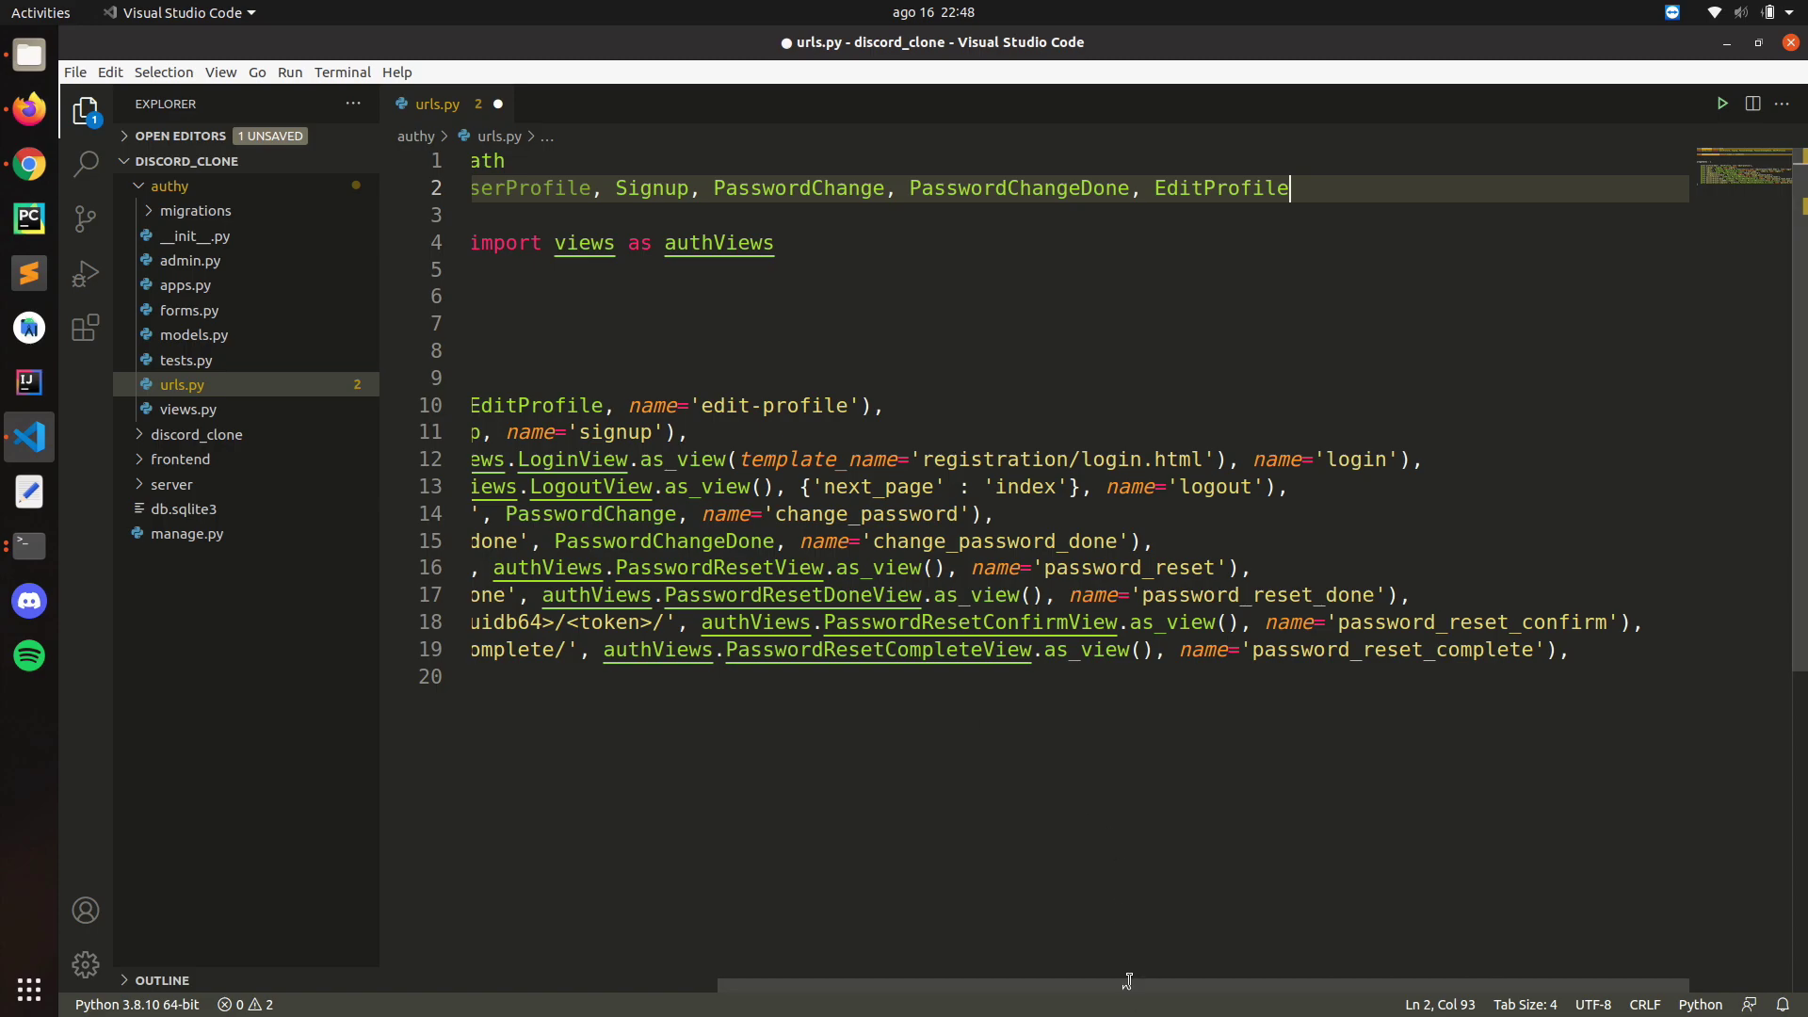
{"action": "left_click_drag", "start_coordinate": [1129, 993], "coordinate": [725, 966]}
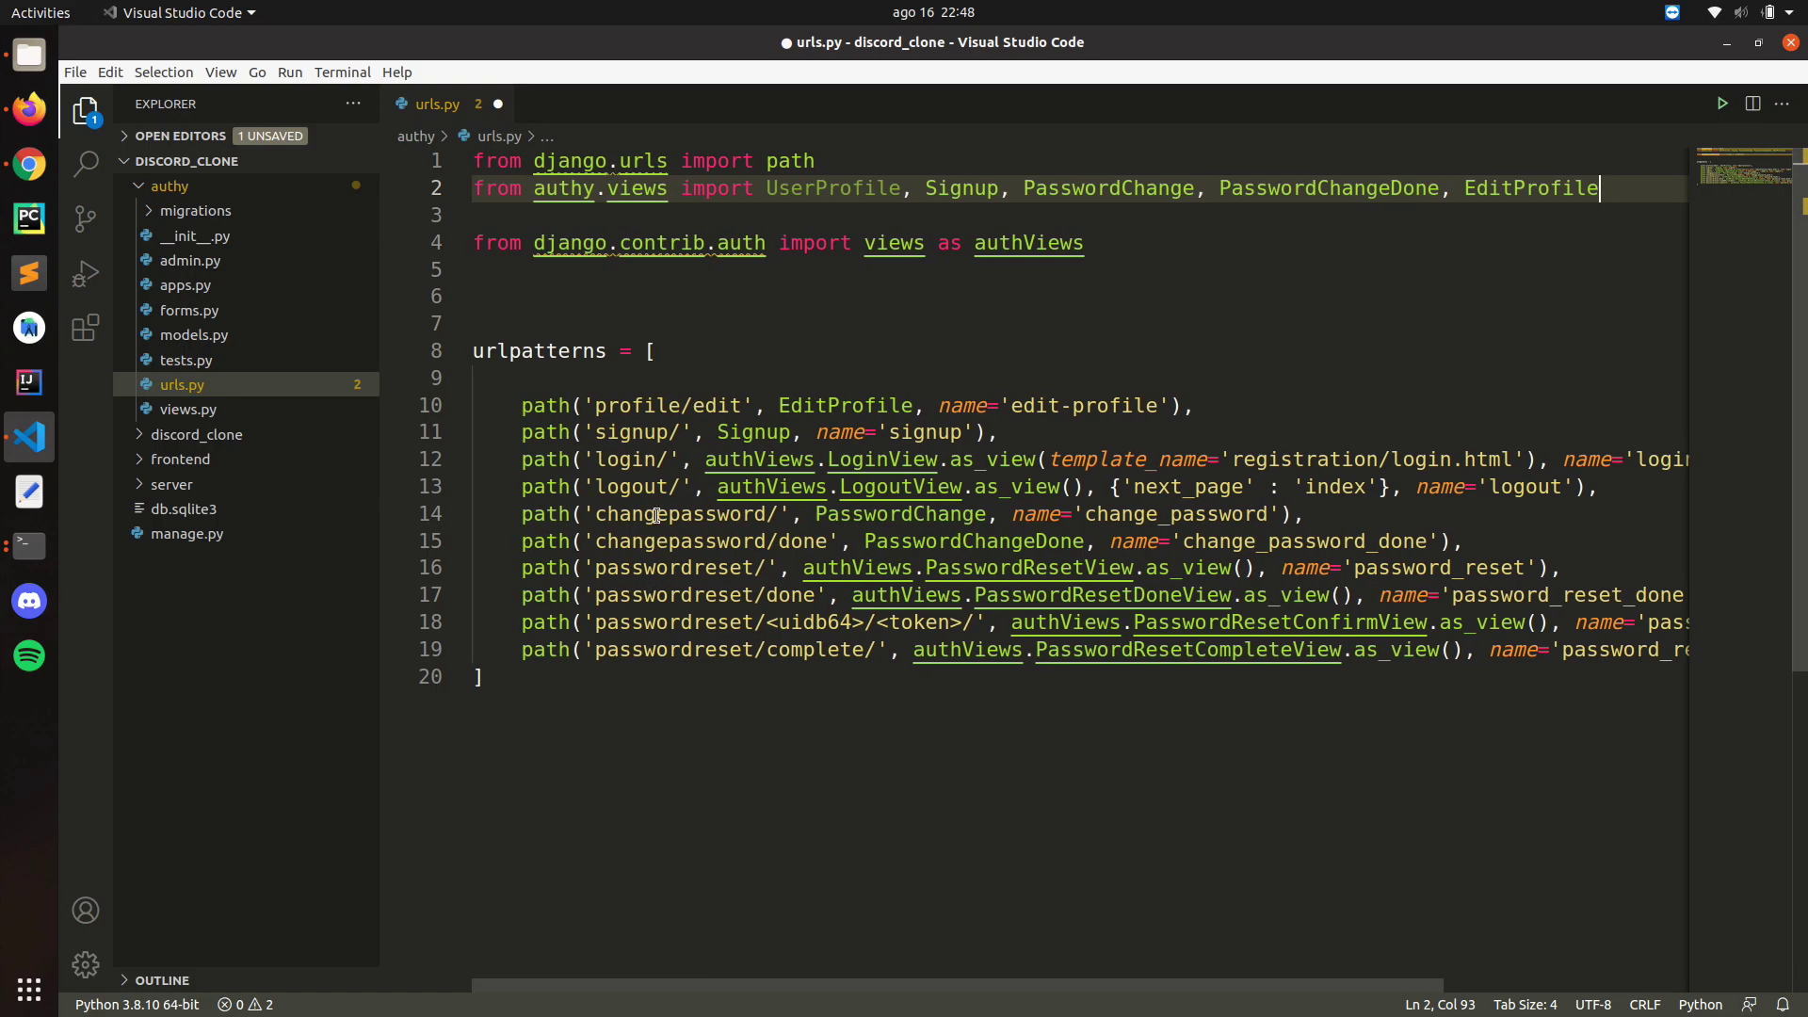
{"action": "key", "text": "ctrl+s"}
Step: Remove the tier, post, NewListForm and PeopleList imports from authy's views.py
{"action": "left_click", "coordinate": [498, 102]}
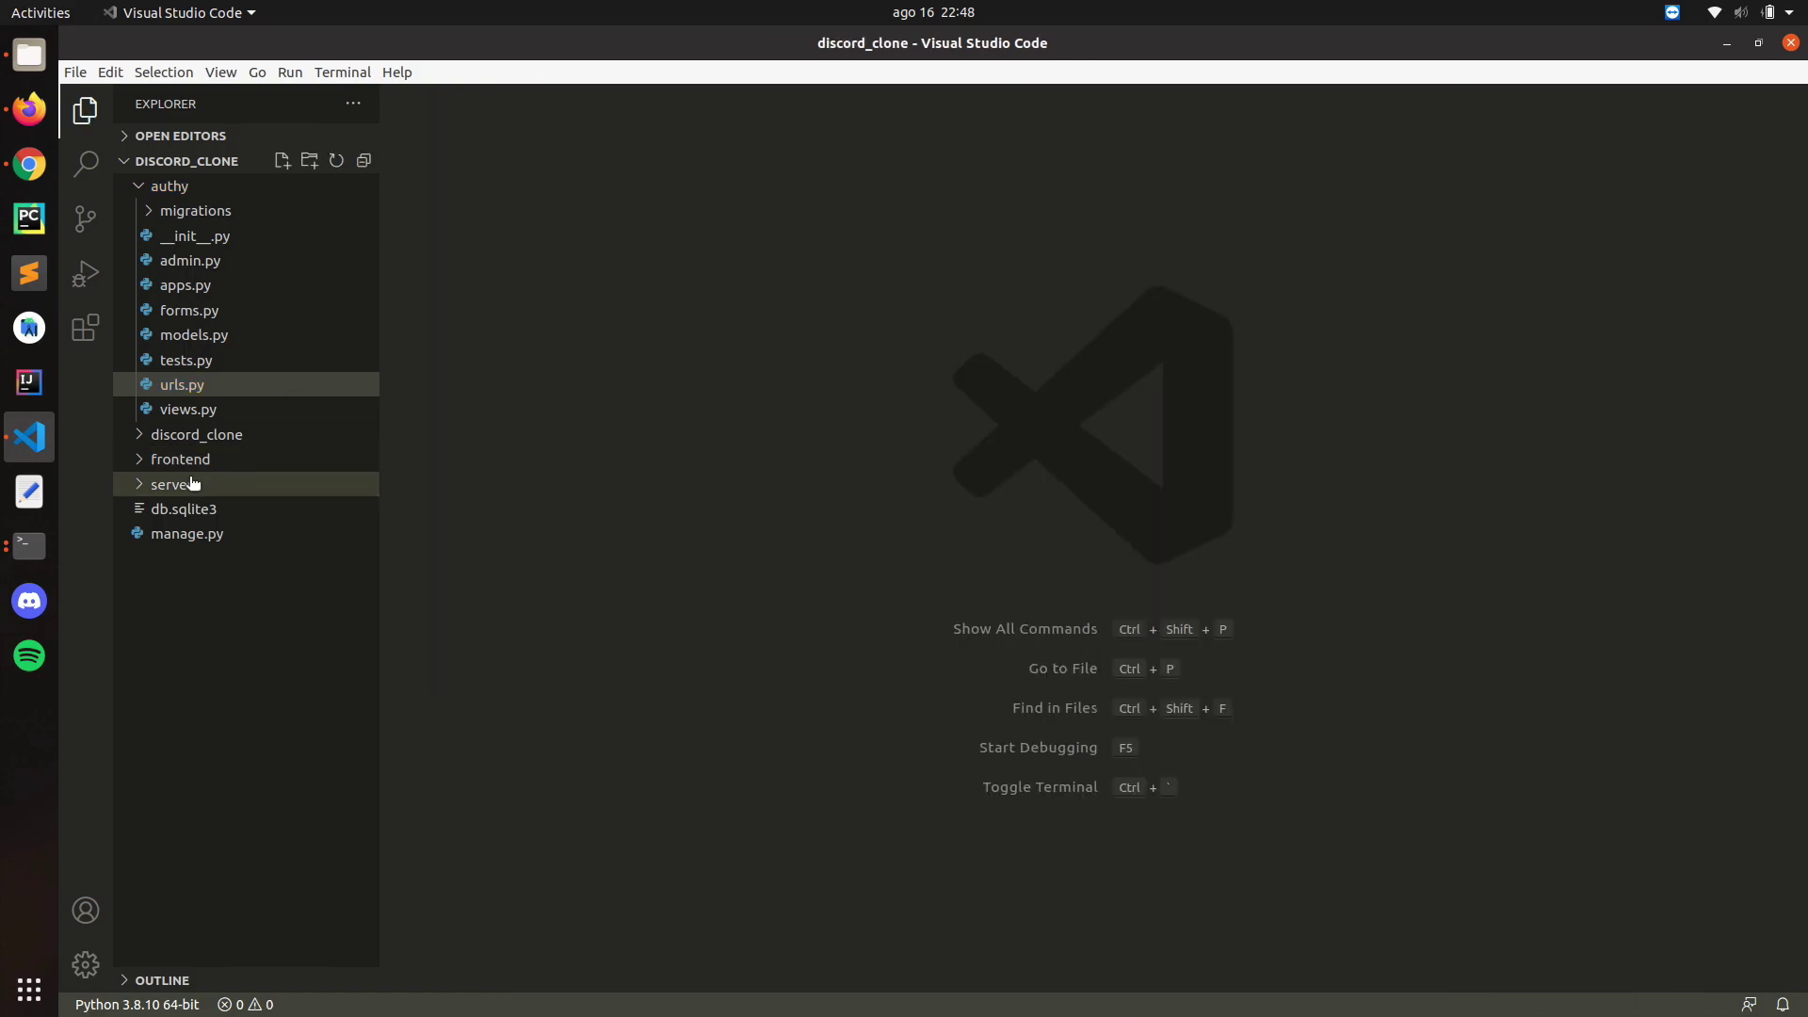
{"action": "left_click", "coordinate": [199, 412]}
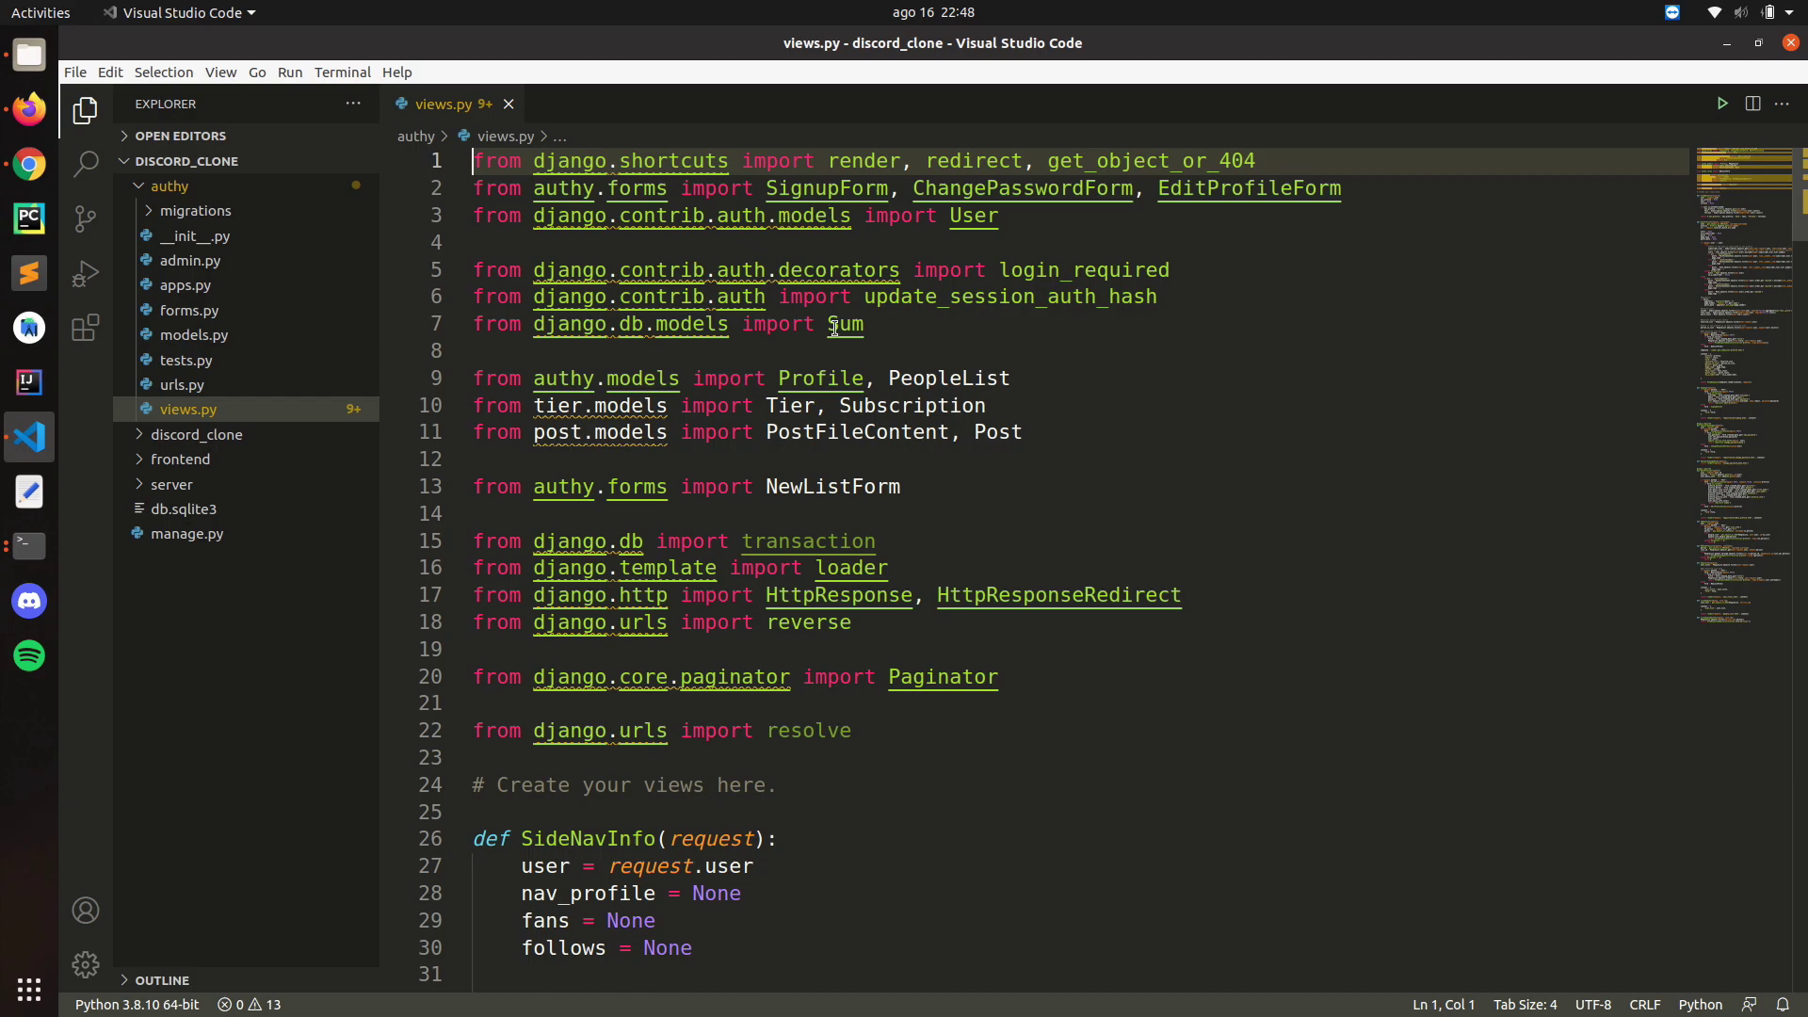
{"action": "scroll", "coordinate": [899, 457], "scroll_direction": "down", "scroll_amount": 2}
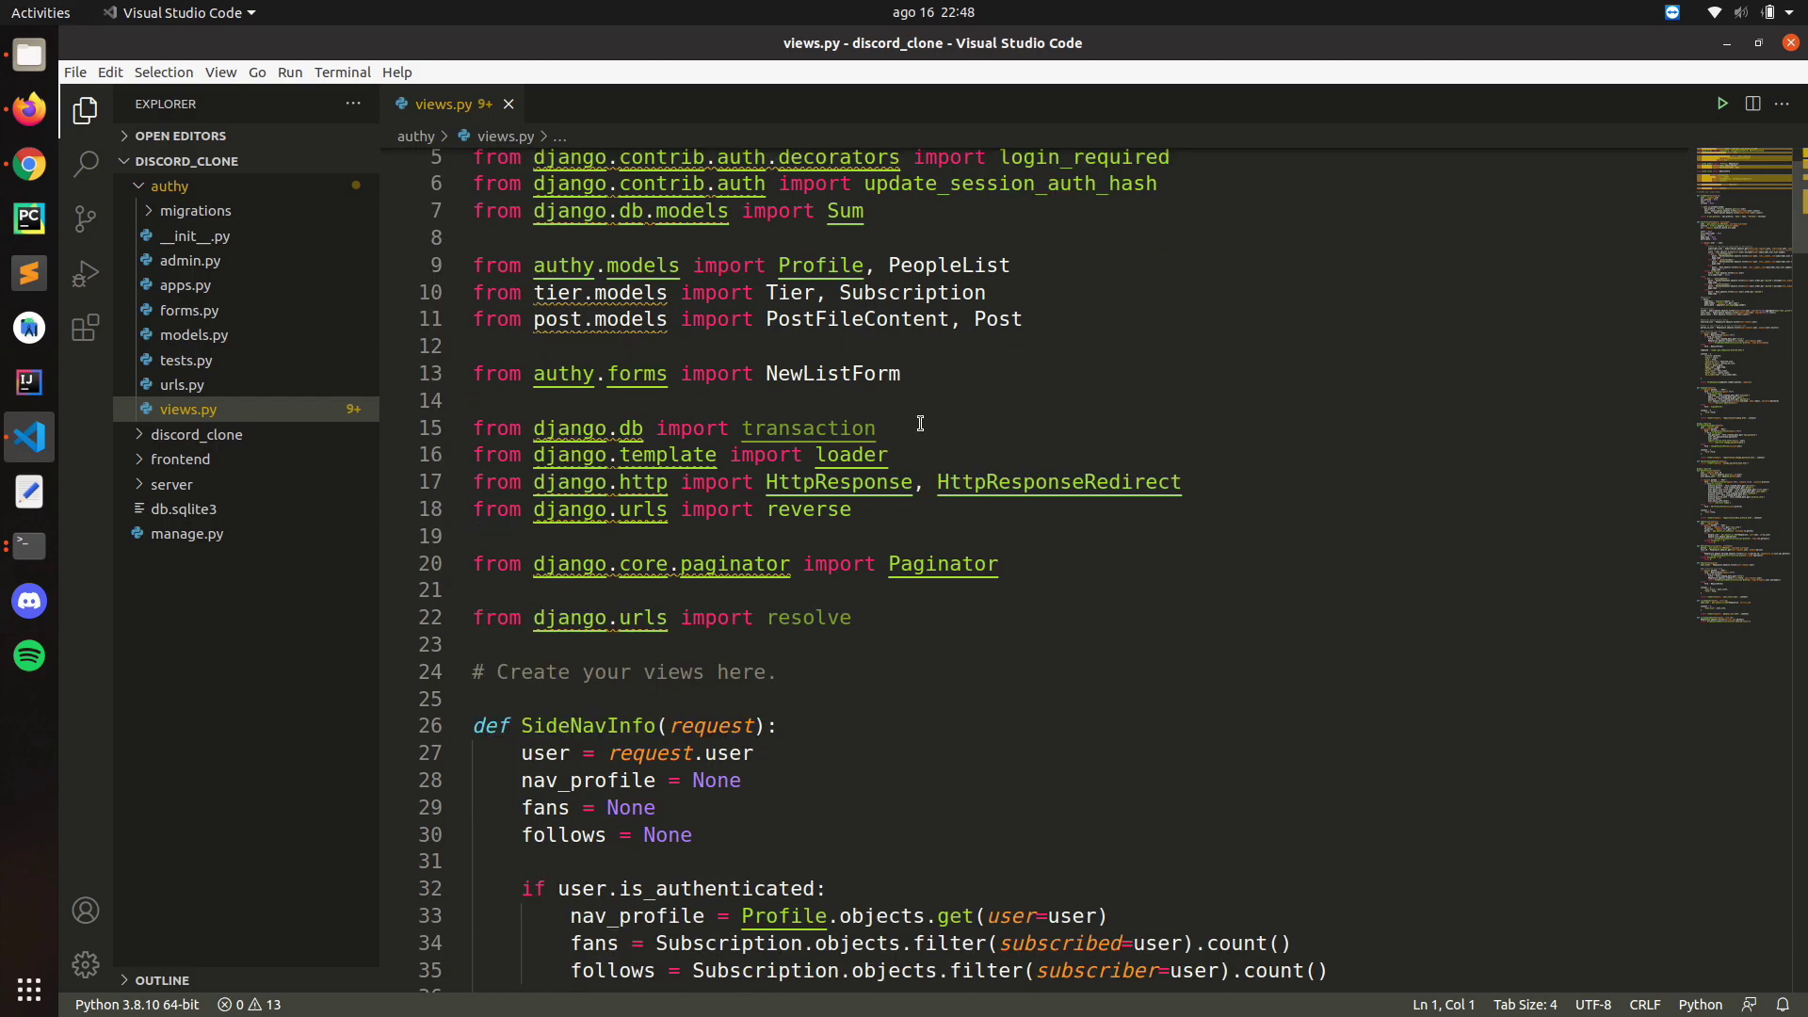
{"action": "right_click", "coordinate": [620, 400]}
{"action": "left_click", "coordinate": [593, 346]}
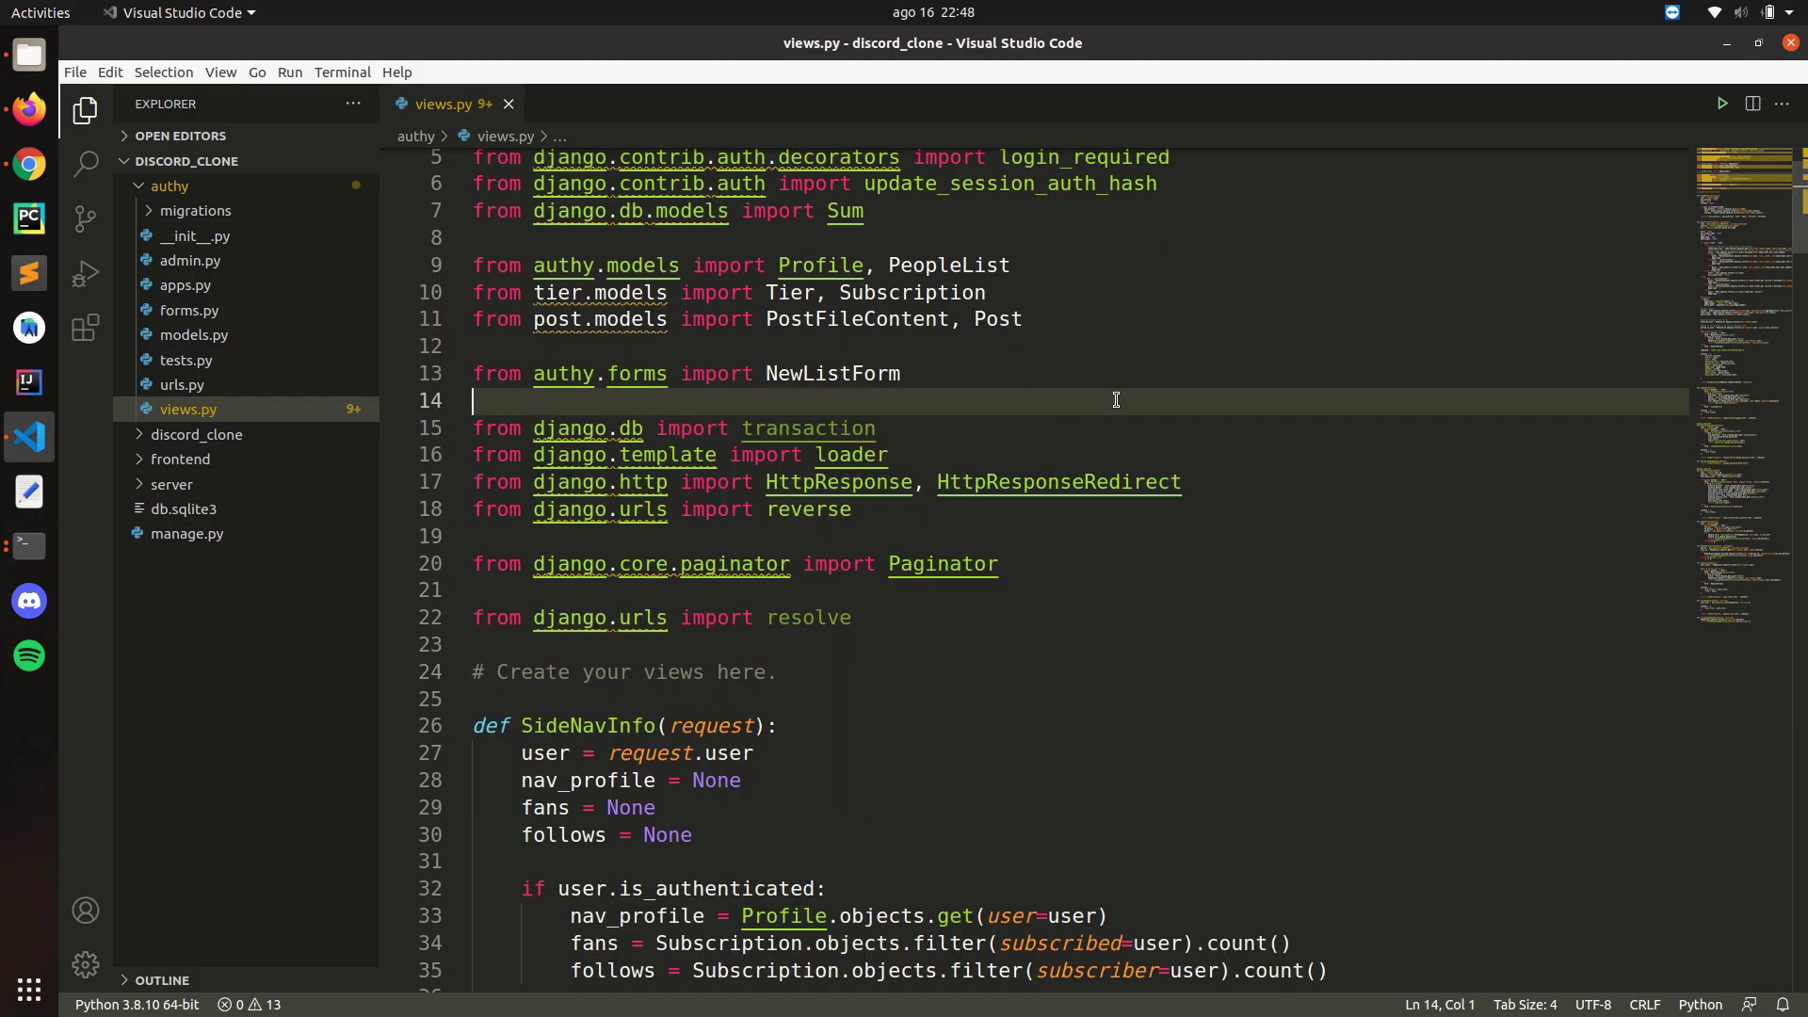
{"action": "left_click", "coordinate": [929, 377]}
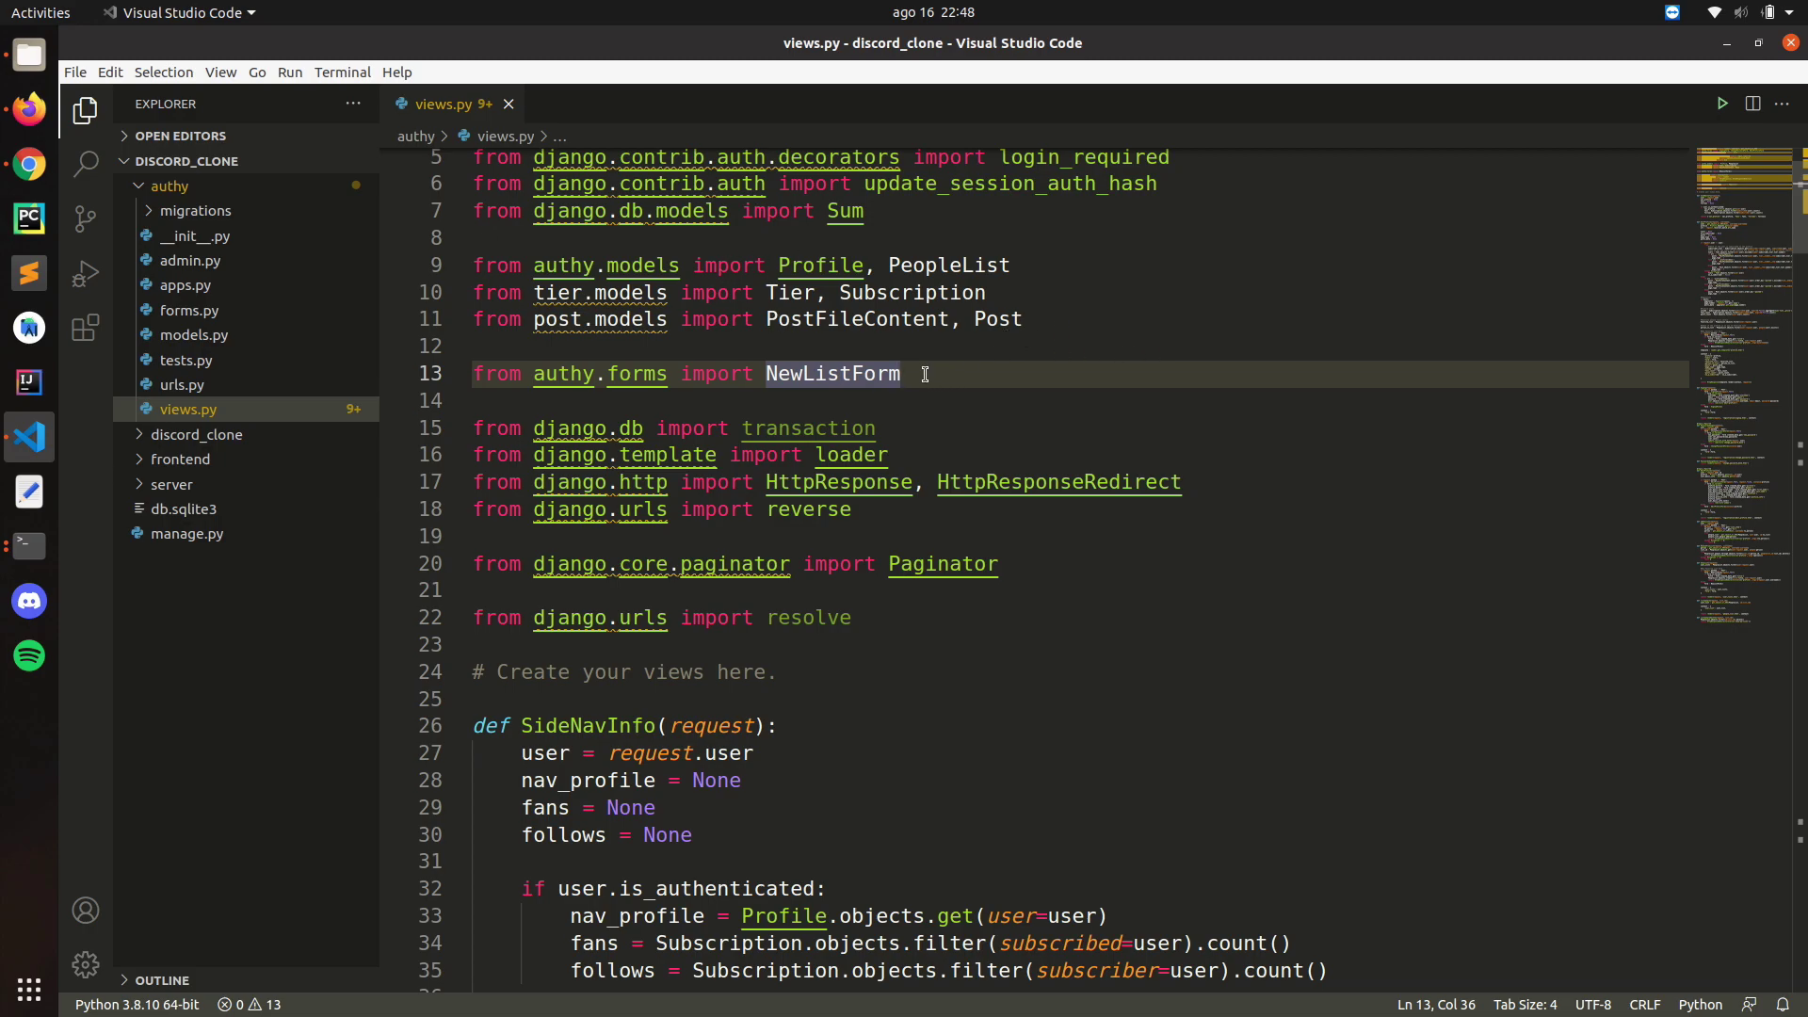
{"action": "left_click_drag", "start_coordinate": [919, 371], "coordinate": [472, 289]}
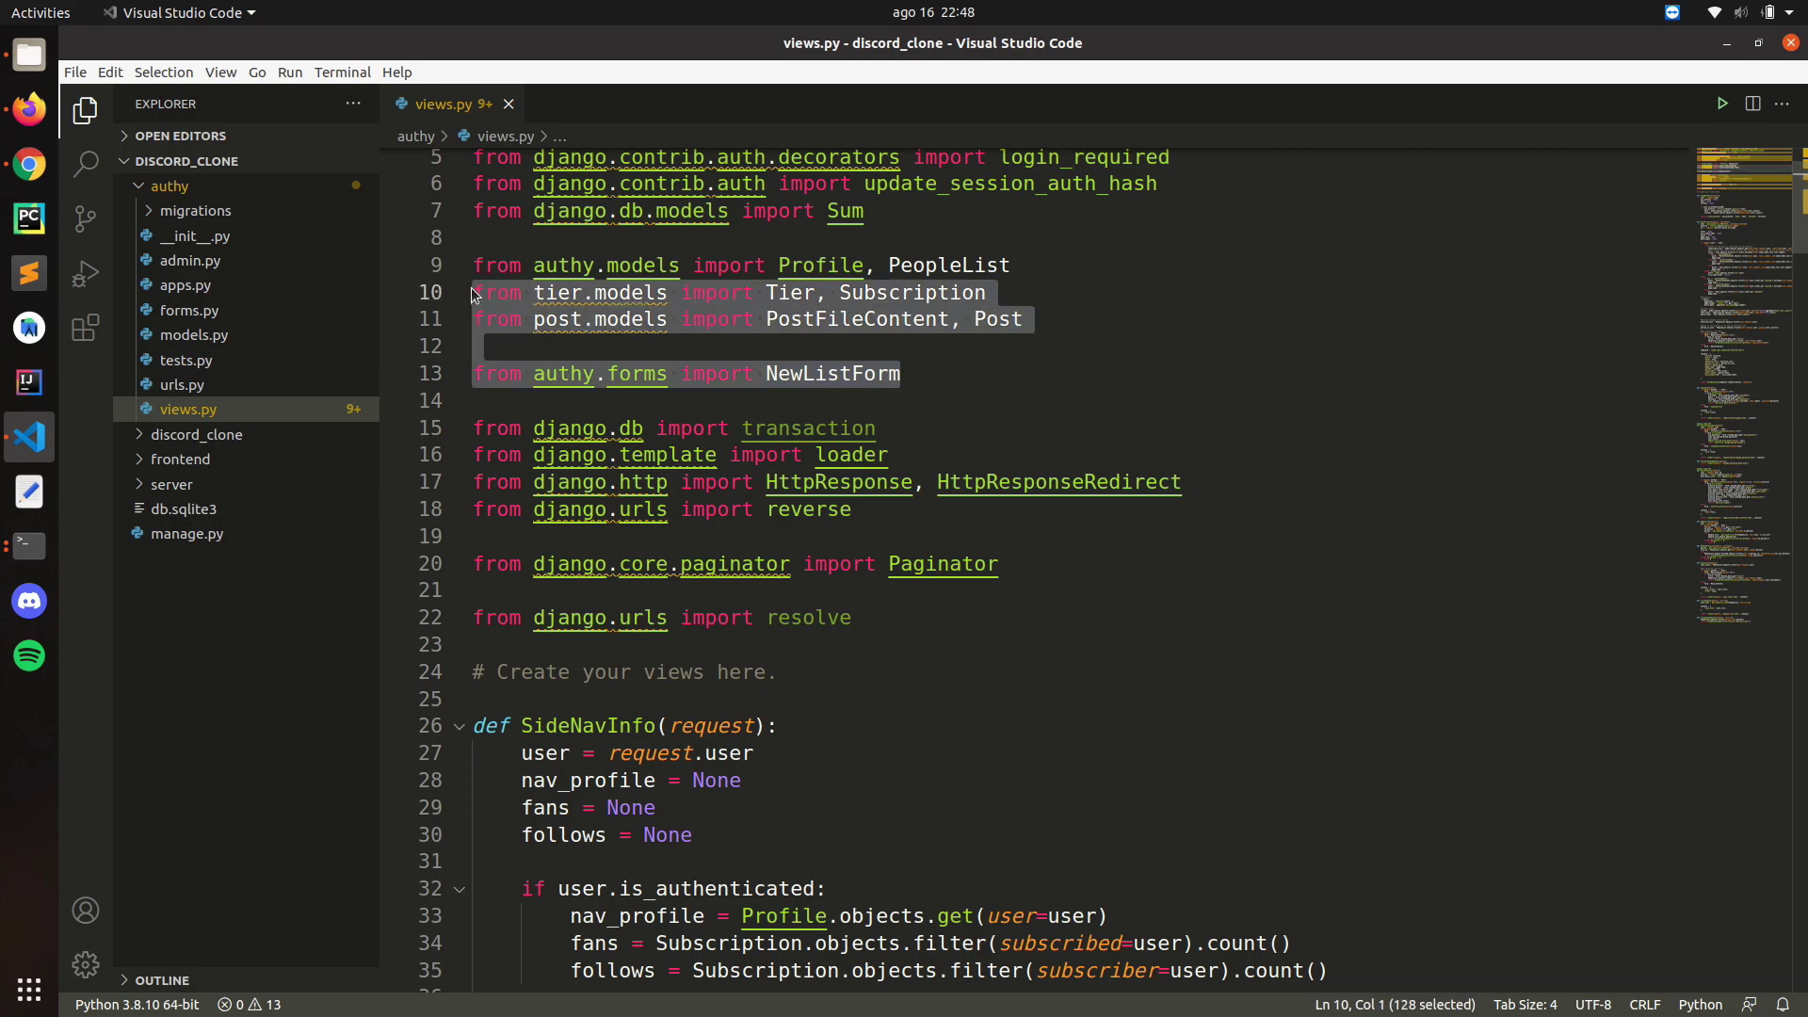
{"action": "key", "text": "BackSpace"}
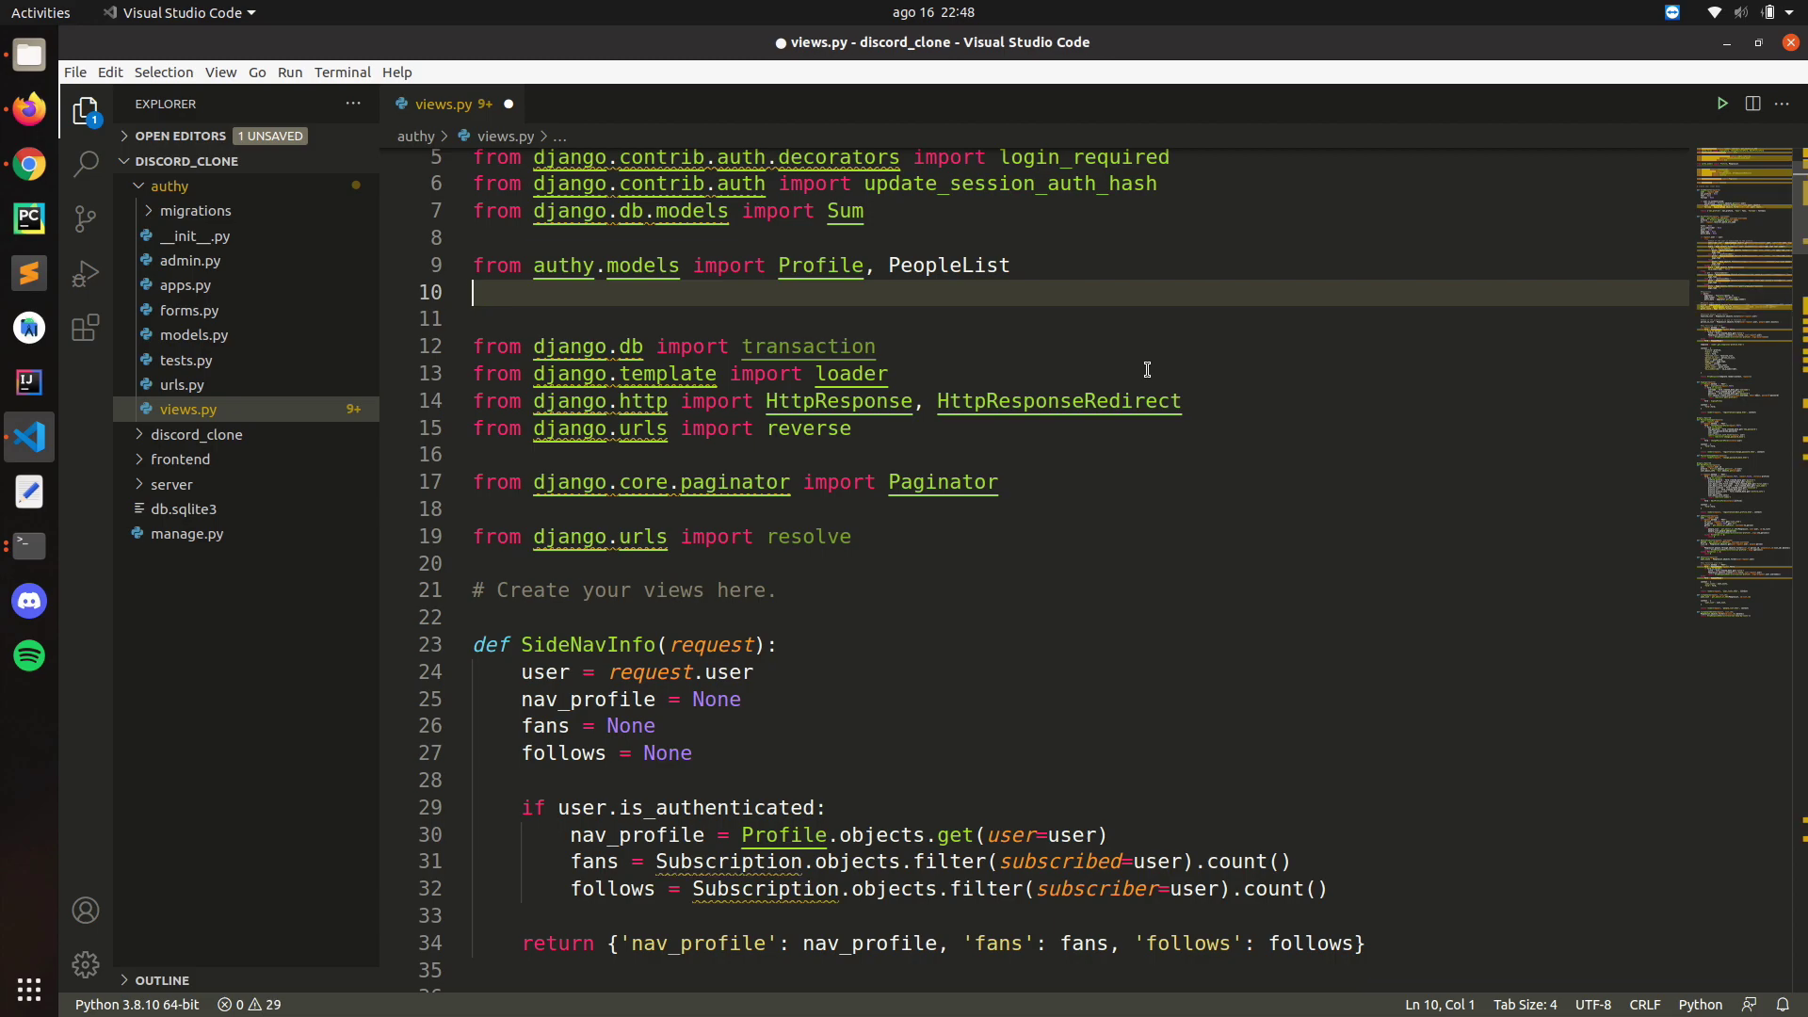
{"action": "left_click_drag", "start_coordinate": [1012, 264], "coordinate": [866, 268]}
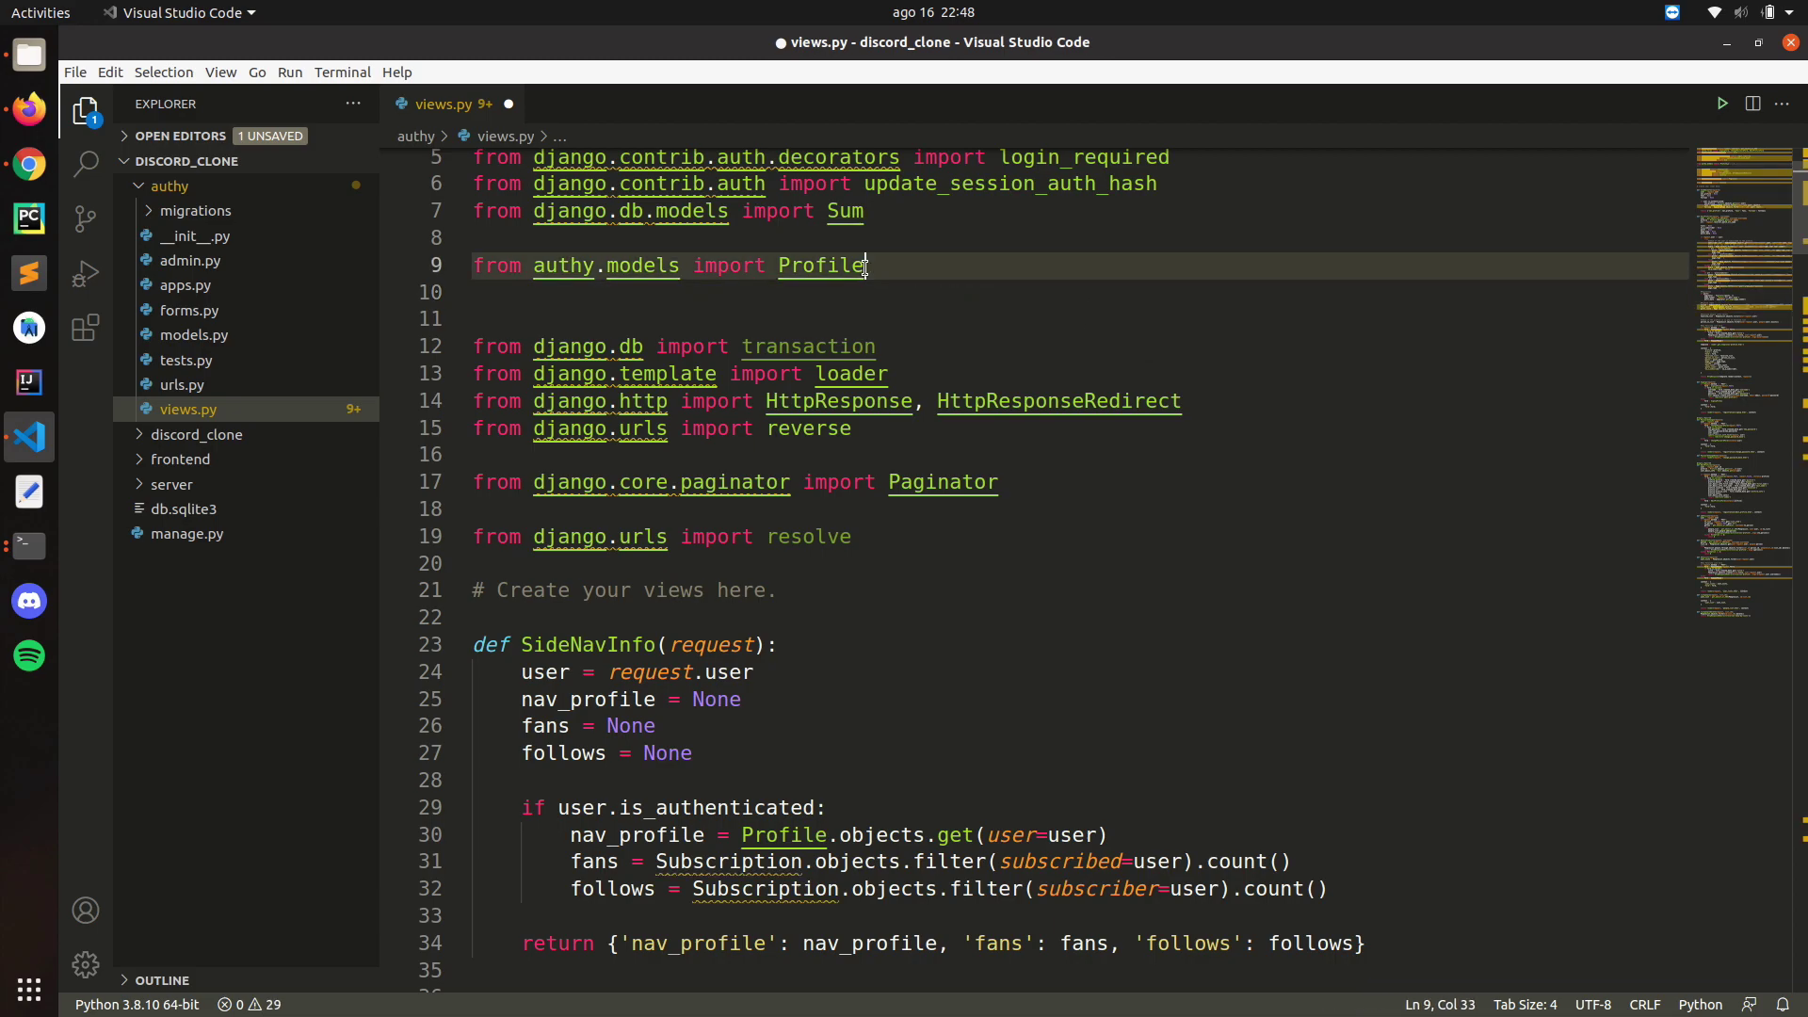
{"action": "key", "text": "Delete"}
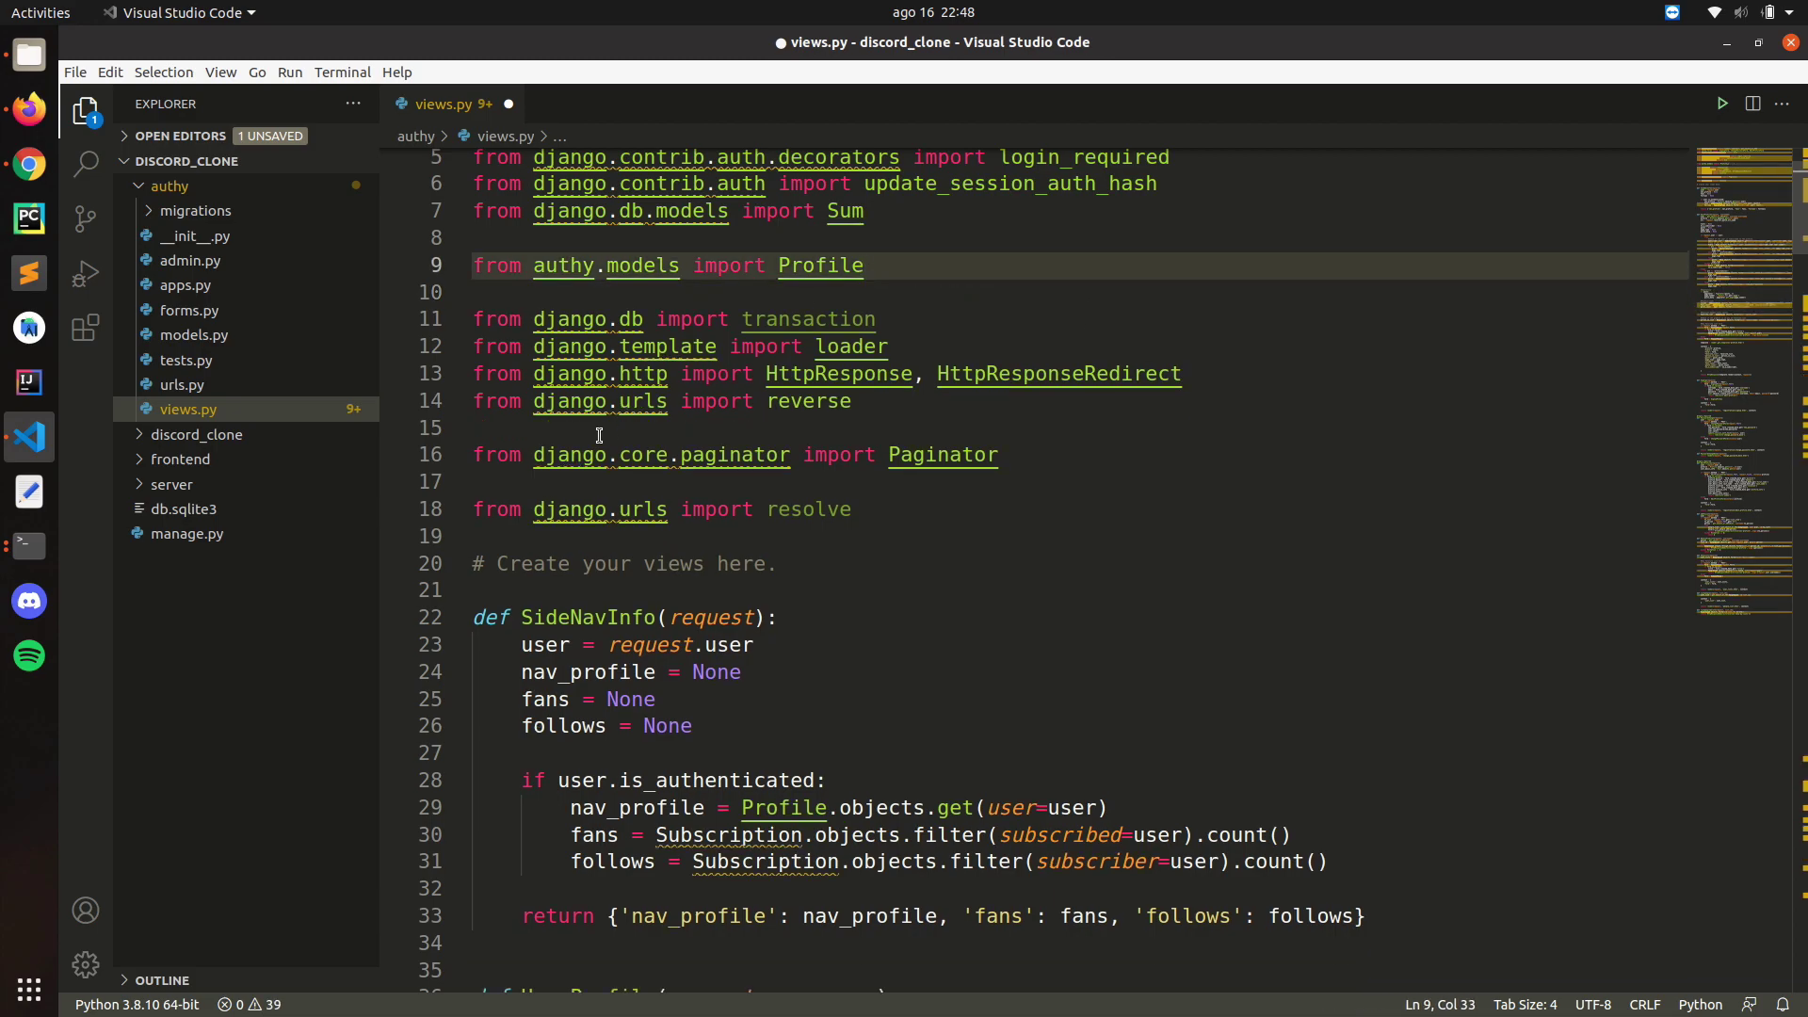
{"action": "scroll", "coordinate": [770, 373], "scroll_direction": "down", "scroll_amount": 1}
{"action": "scroll", "coordinate": [663, 323], "scroll_direction": "down", "scroll_amount": 4}
{"action": "scroll", "coordinate": [662, 323], "scroll_direction": "down", "scroll_amount": 1}
{"action": "scroll", "coordinate": [663, 323], "scroll_direction": "down", "scroll_amount": 2}
{"action": "scroll", "coordinate": [663, 324], "scroll_direction": "down", "scroll_amount": 2}
{"action": "scroll", "coordinate": [660, 323], "scroll_direction": "up", "scroll_amount": 2}
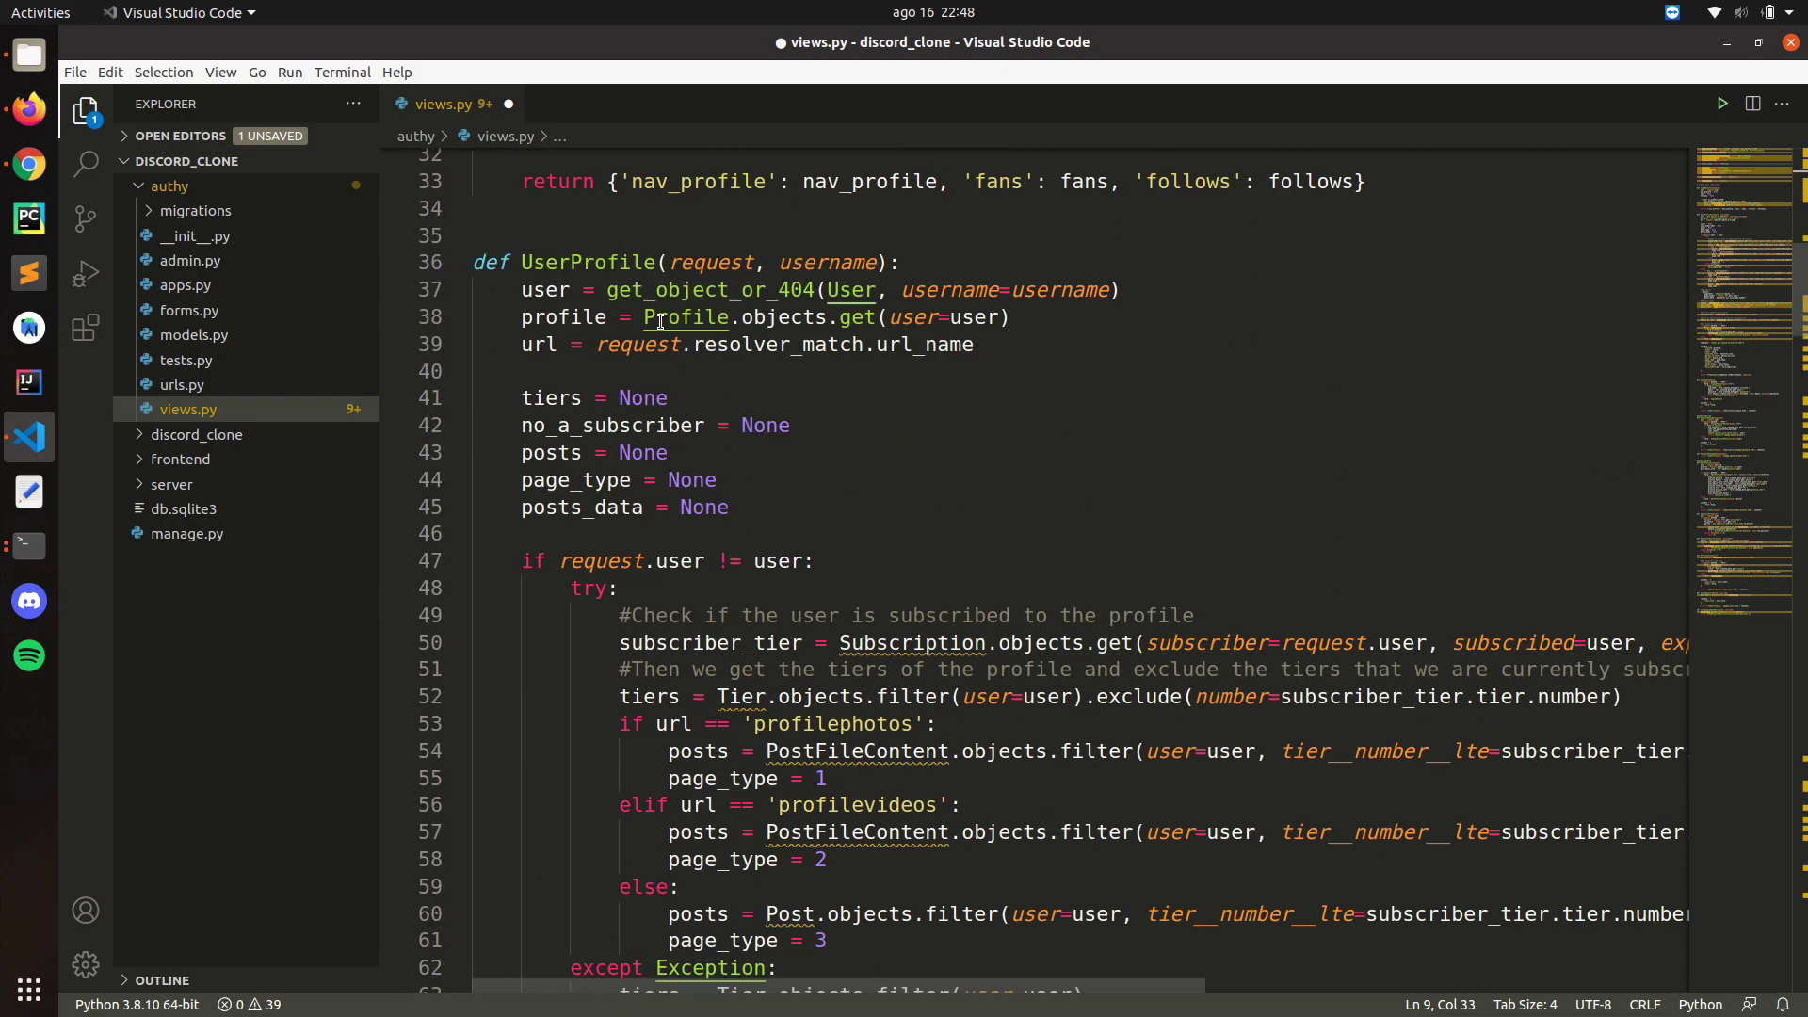
{"action": "scroll", "coordinate": [659, 324], "scroll_direction": "down", "scroll_amount": 3}
{"action": "scroll", "coordinate": [658, 323], "scroll_direction": "down", "scroll_amount": 3}
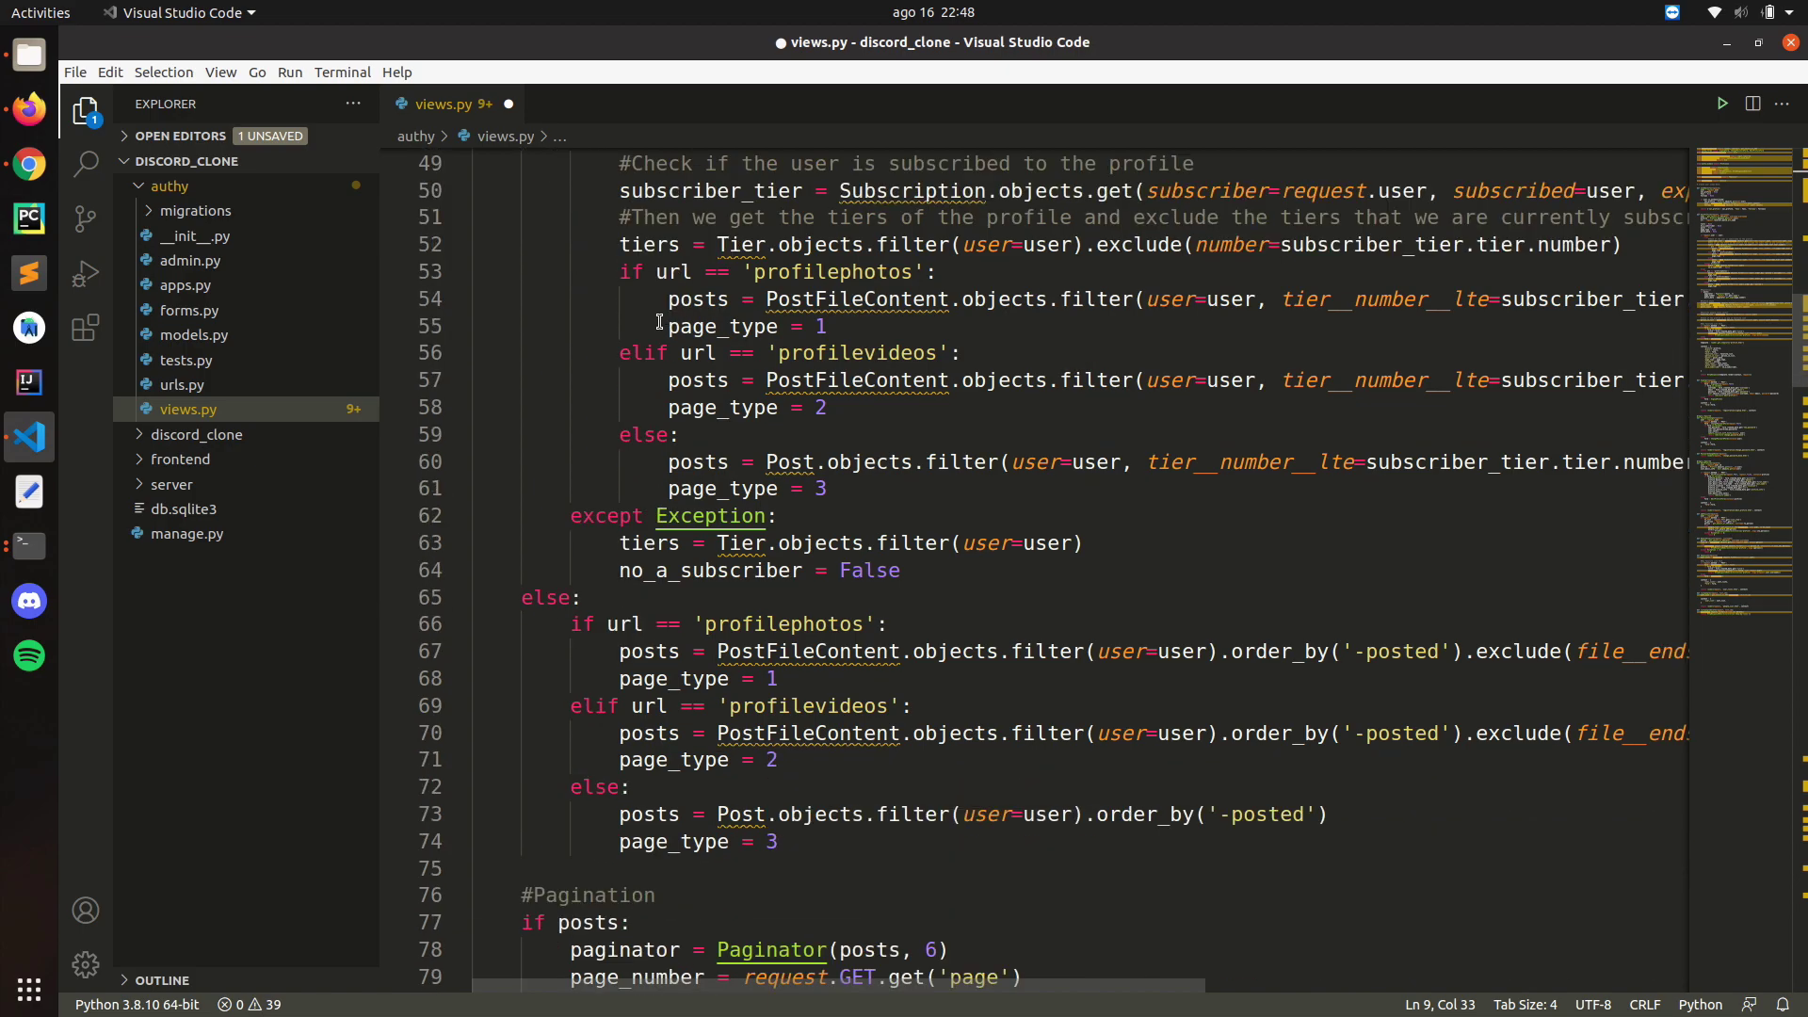
{"action": "scroll", "coordinate": [659, 324], "scroll_direction": "up", "scroll_amount": 2}
{"action": "scroll", "coordinate": [658, 327], "scroll_direction": "up", "scroll_amount": 4}
{"action": "scroll", "coordinate": [657, 339], "scroll_direction": "up", "scroll_amount": 4}
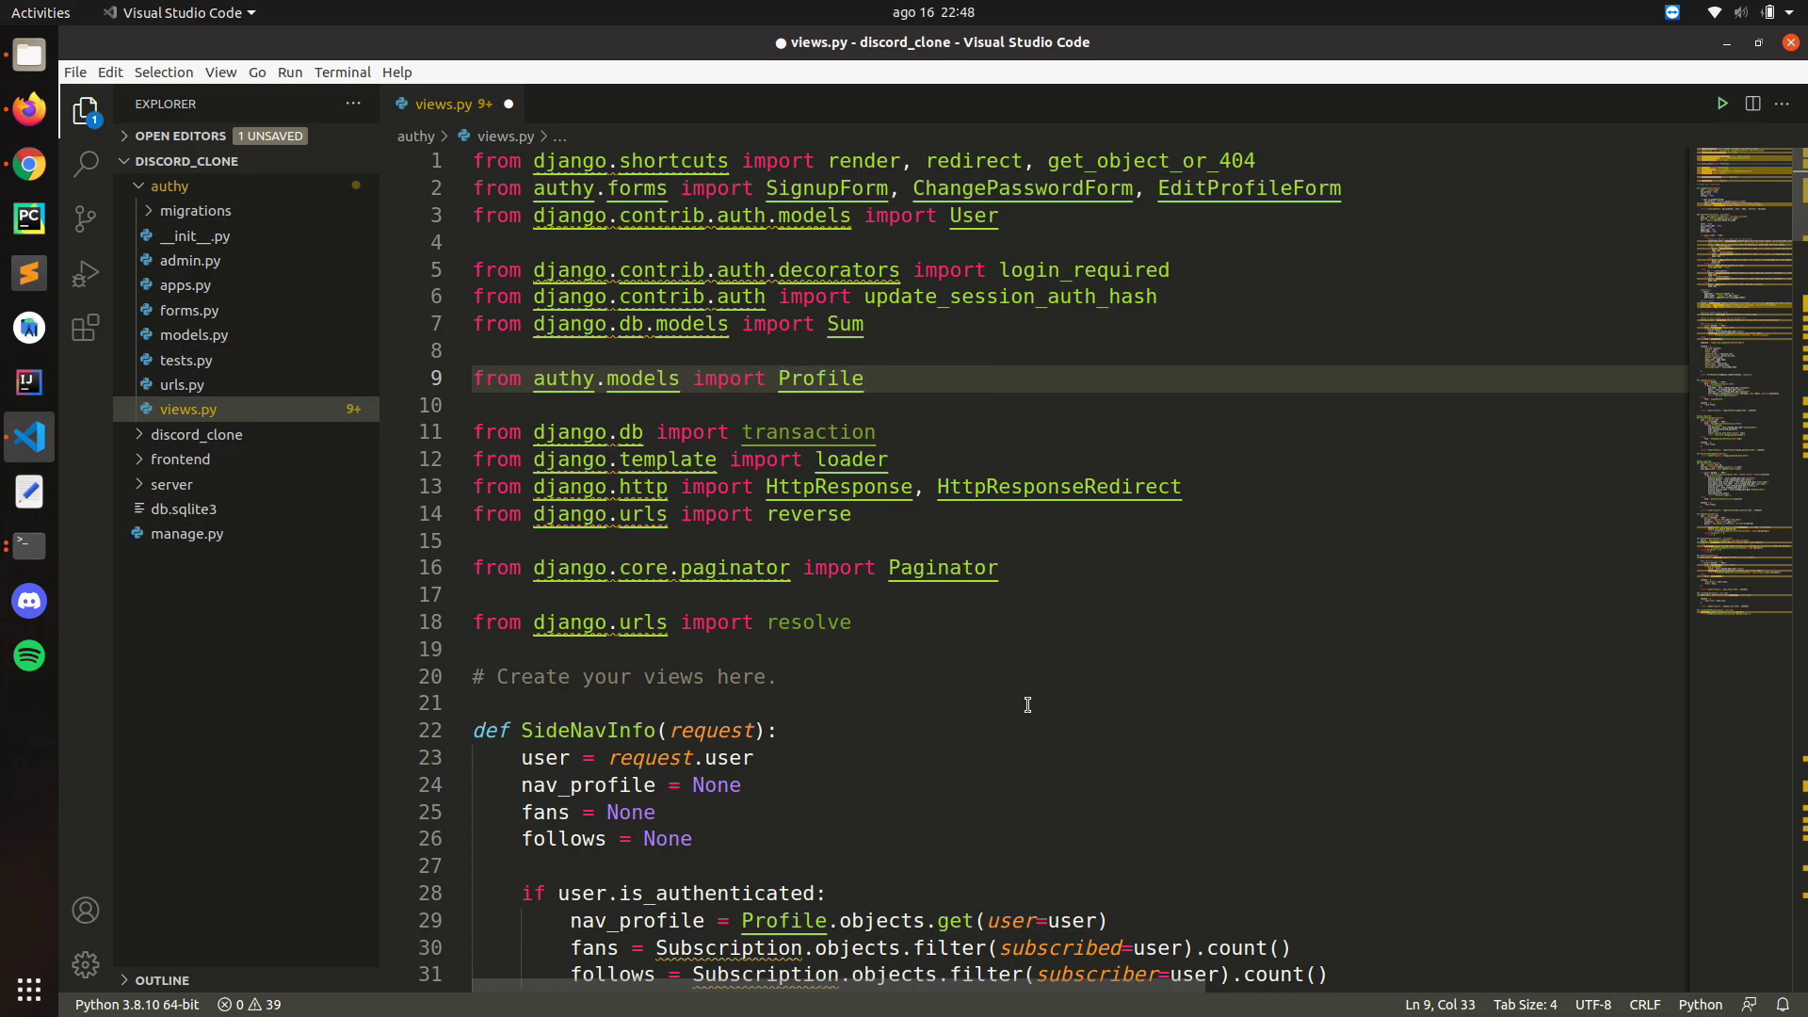
{"action": "scroll", "coordinate": [1026, 704], "scroll_direction": "down", "scroll_amount": 5}
{"action": "scroll", "coordinate": [851, 626], "scroll_direction": "down", "scroll_amount": 5}
{"action": "scroll", "coordinate": [851, 626], "scroll_direction": "down", "scroll_amount": 5}
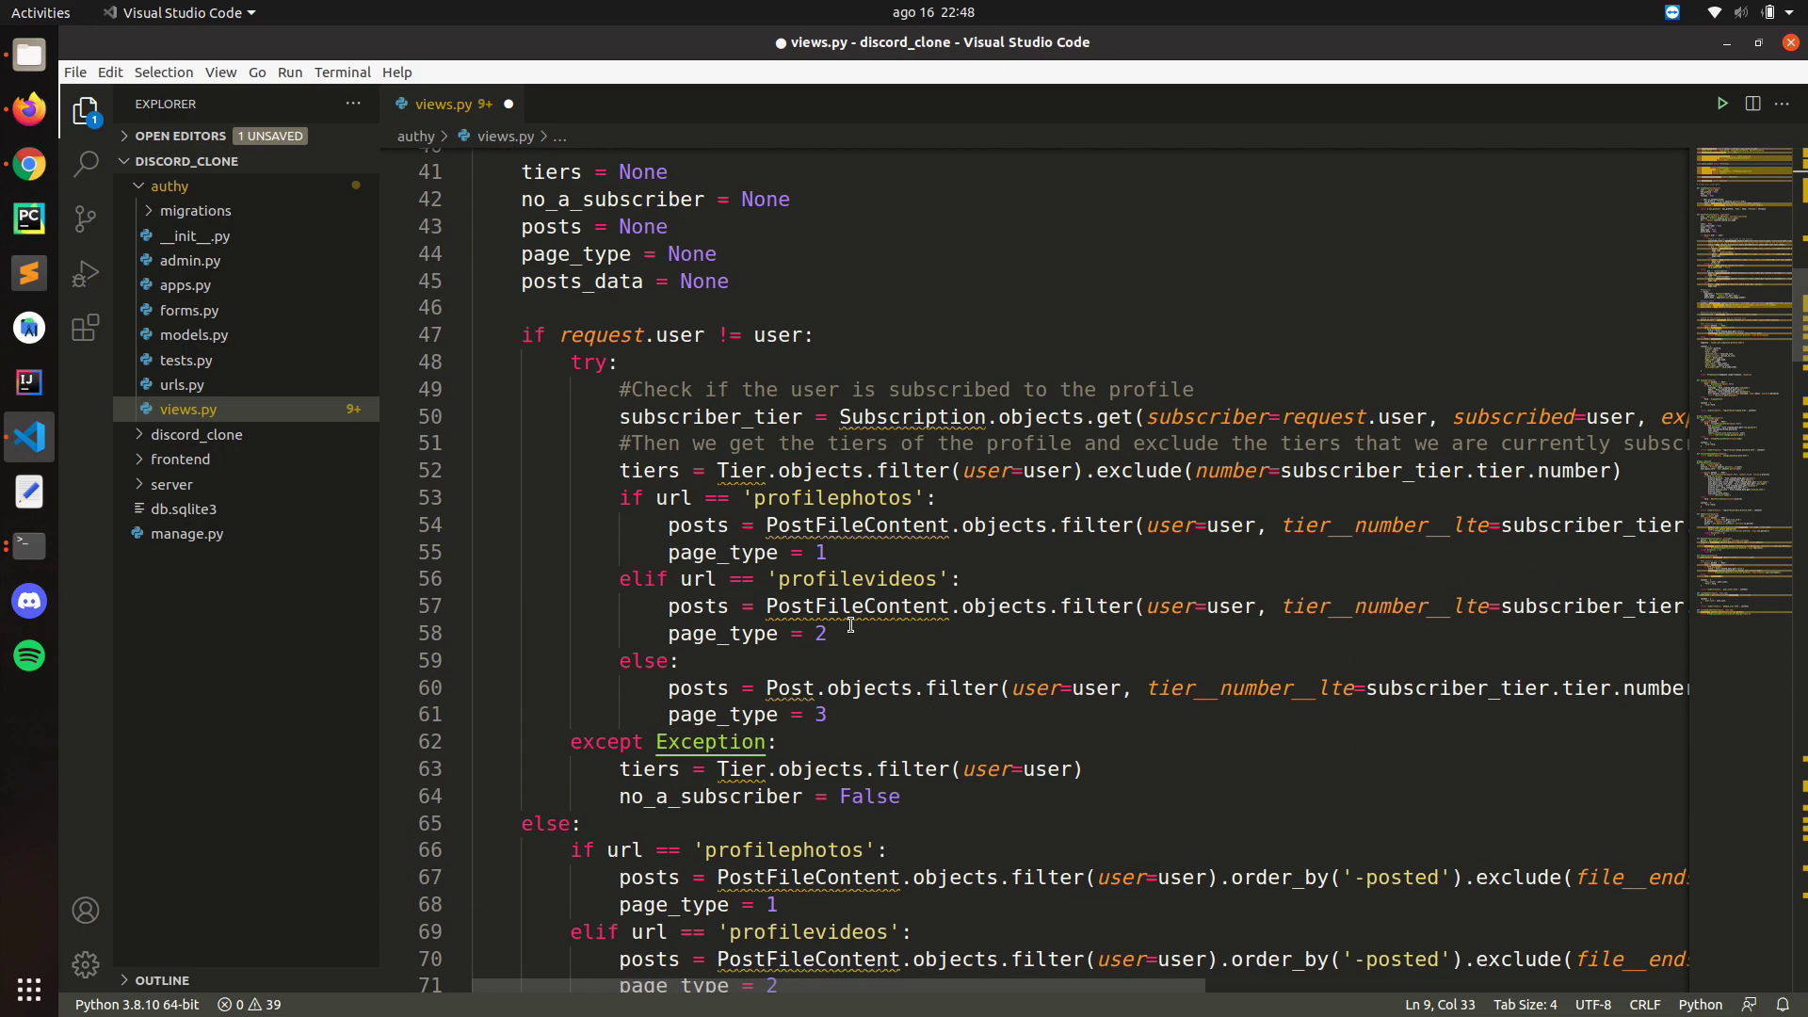
{"action": "scroll", "coordinate": [850, 625], "scroll_direction": "up", "scroll_amount": 2}
{"action": "scroll", "coordinate": [851, 626], "scroll_direction": "up", "scroll_amount": 1}
{"action": "scroll", "coordinate": [852, 626], "scroll_direction": "down", "scroll_amount": 4}
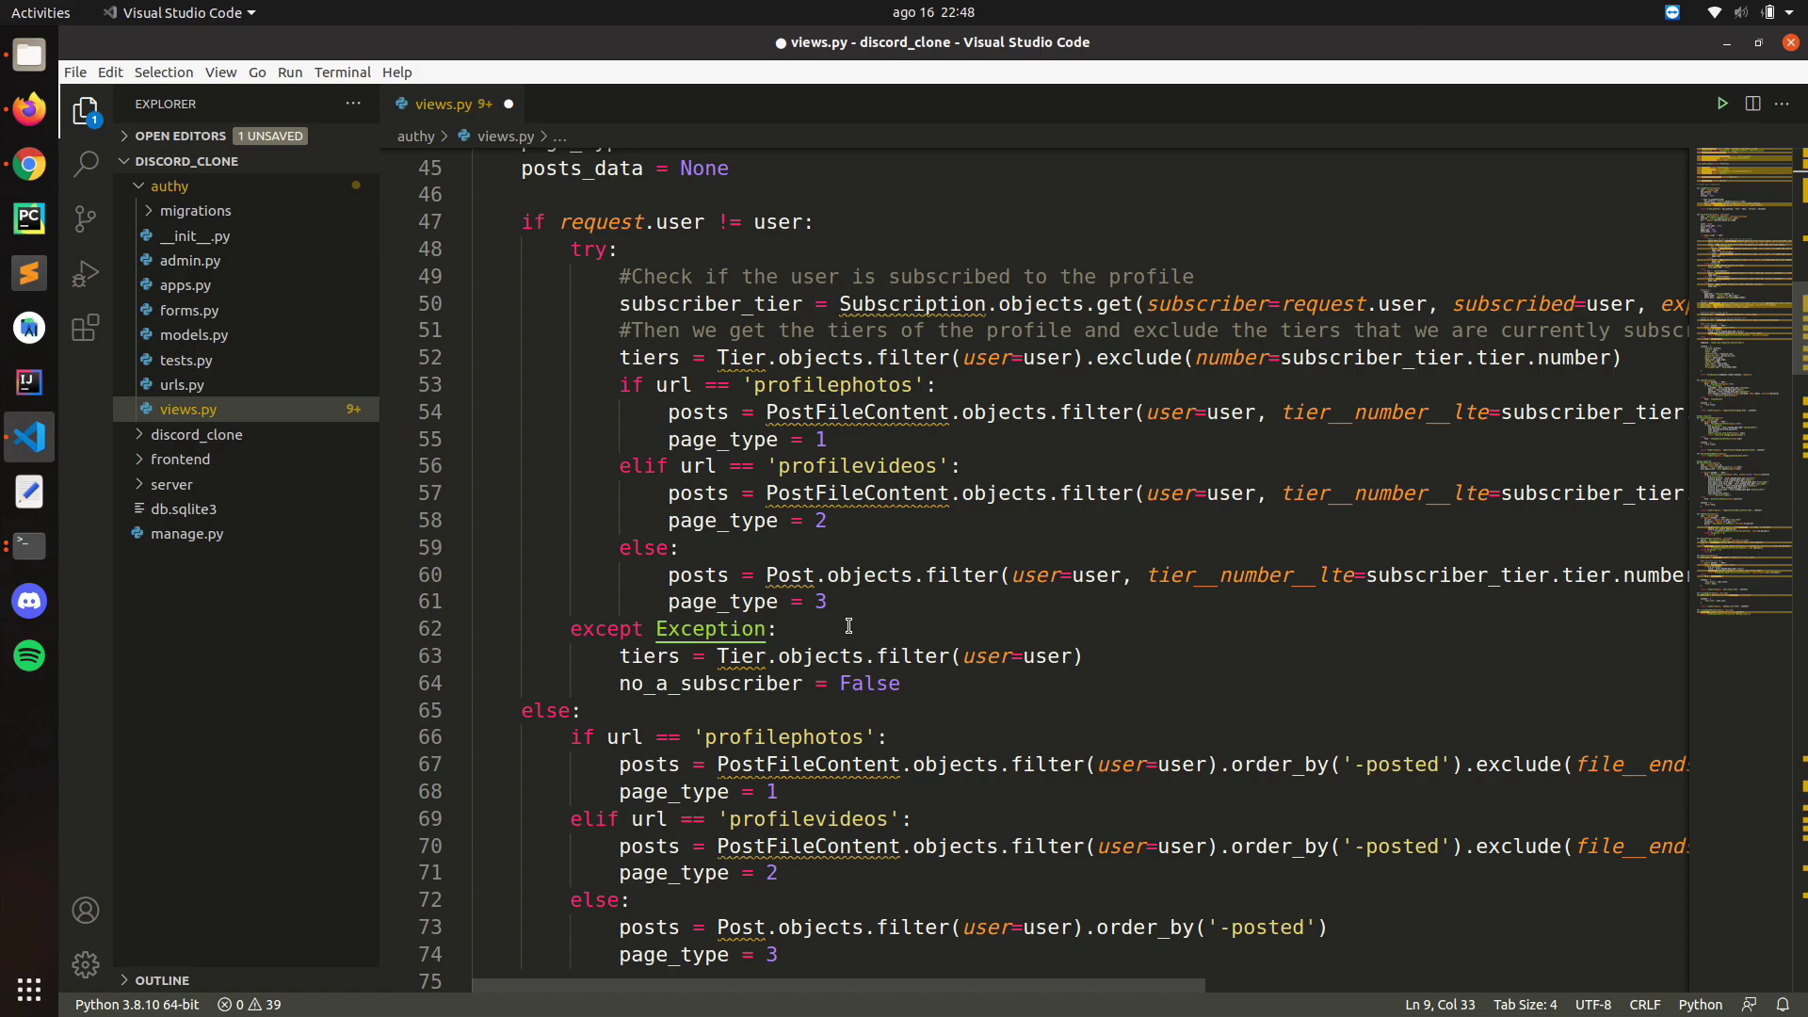
{"action": "scroll", "coordinate": [850, 625], "scroll_direction": "down", "scroll_amount": 4}
{"action": "scroll", "coordinate": [844, 627], "scroll_direction": "down", "scroll_amount": 2}
{"action": "scroll", "coordinate": [844, 628], "scroll_direction": "down", "scroll_amount": 2}
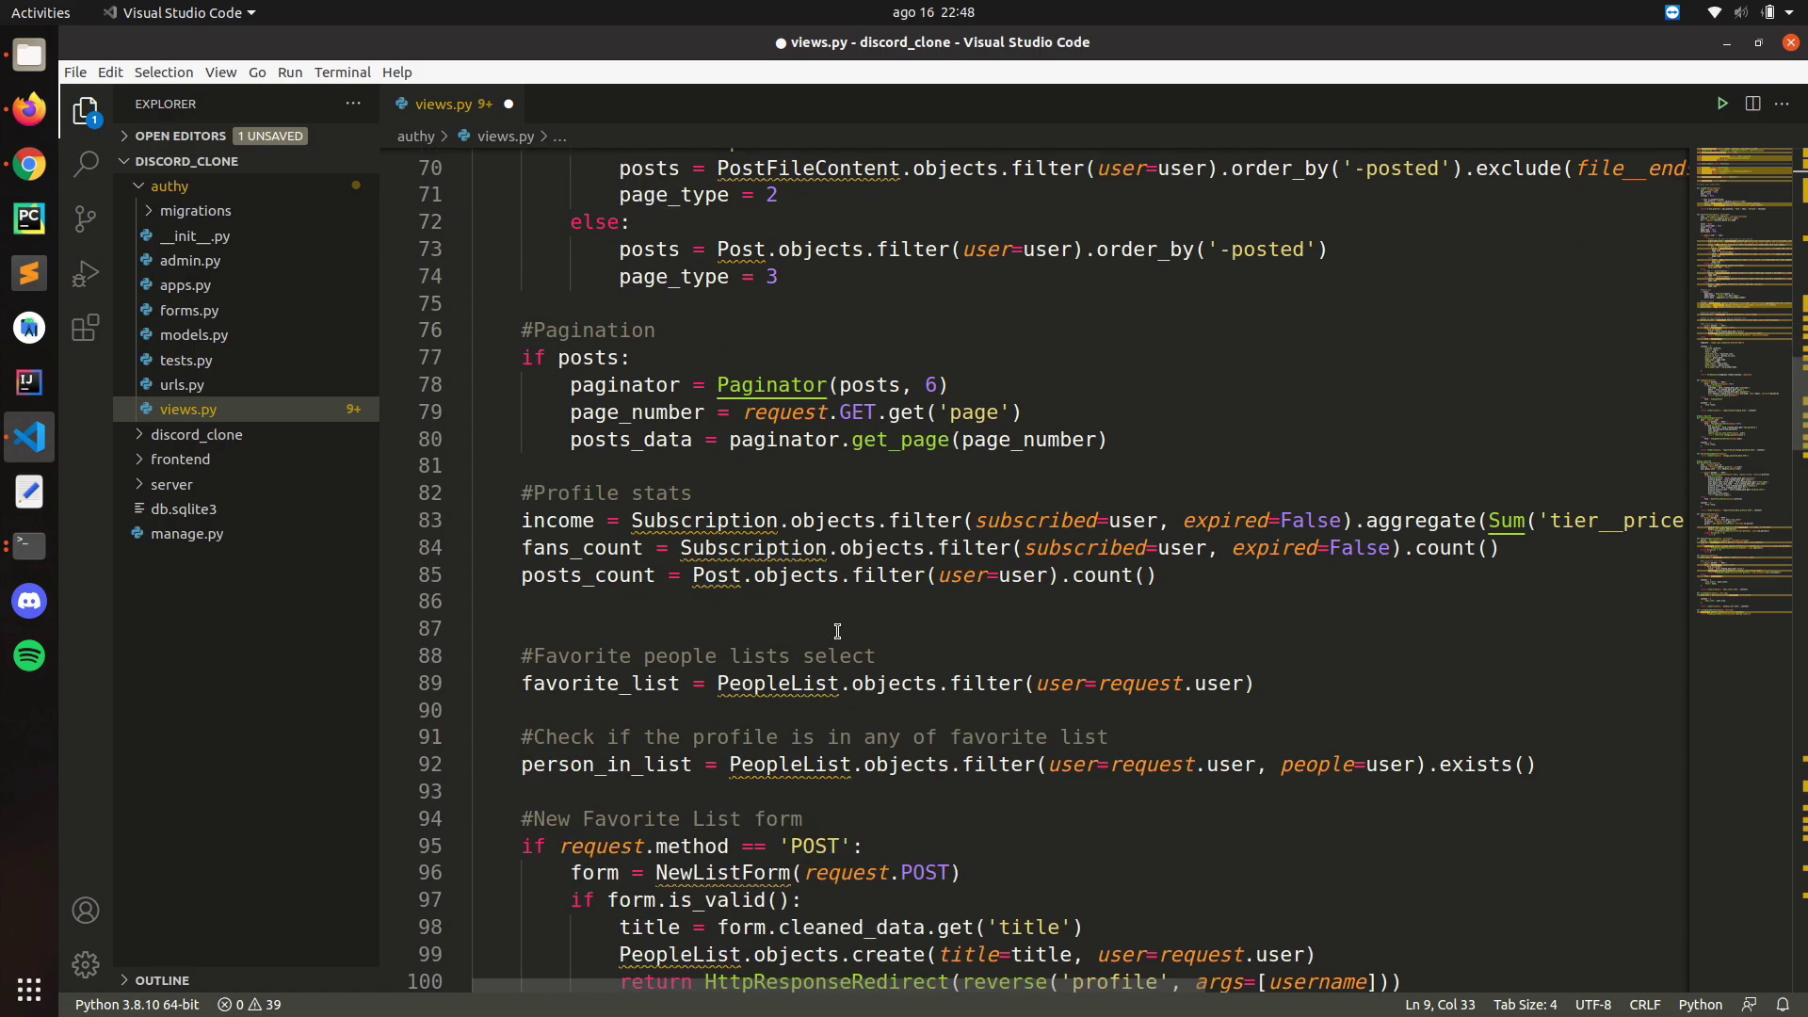
{"action": "scroll", "coordinate": [838, 626], "scroll_direction": "down", "scroll_amount": 2}
{"action": "scroll", "coordinate": [861, 602], "scroll_direction": "down", "scroll_amount": 1}
{"action": "scroll", "coordinate": [854, 565], "scroll_direction": "down", "scroll_amount": 3}
{"action": "scroll", "coordinate": [847, 508], "scroll_direction": "down", "scroll_amount": 3}
{"action": "scroll", "coordinate": [844, 468], "scroll_direction": "down", "scroll_amount": 1}
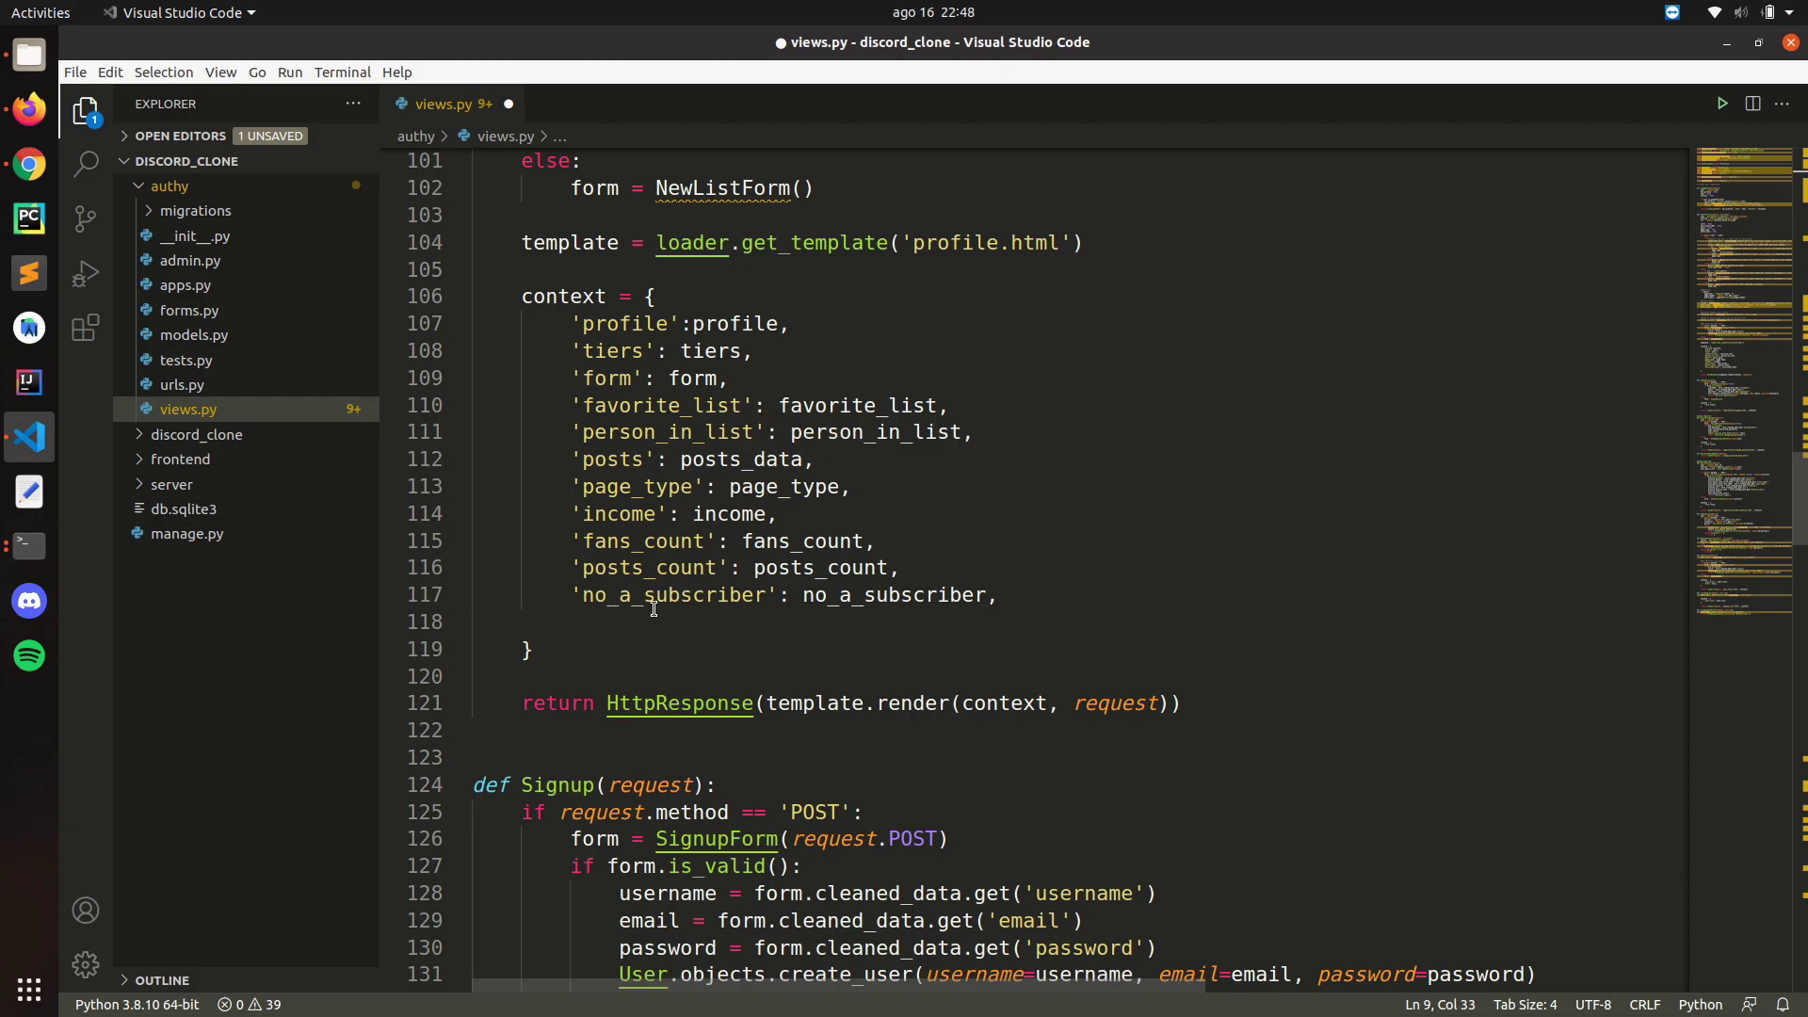
Step: Delete the extra context entries after profile in the UserProfile view
{"action": "left_click_drag", "start_coordinate": [611, 624], "coordinate": [435, 356]}
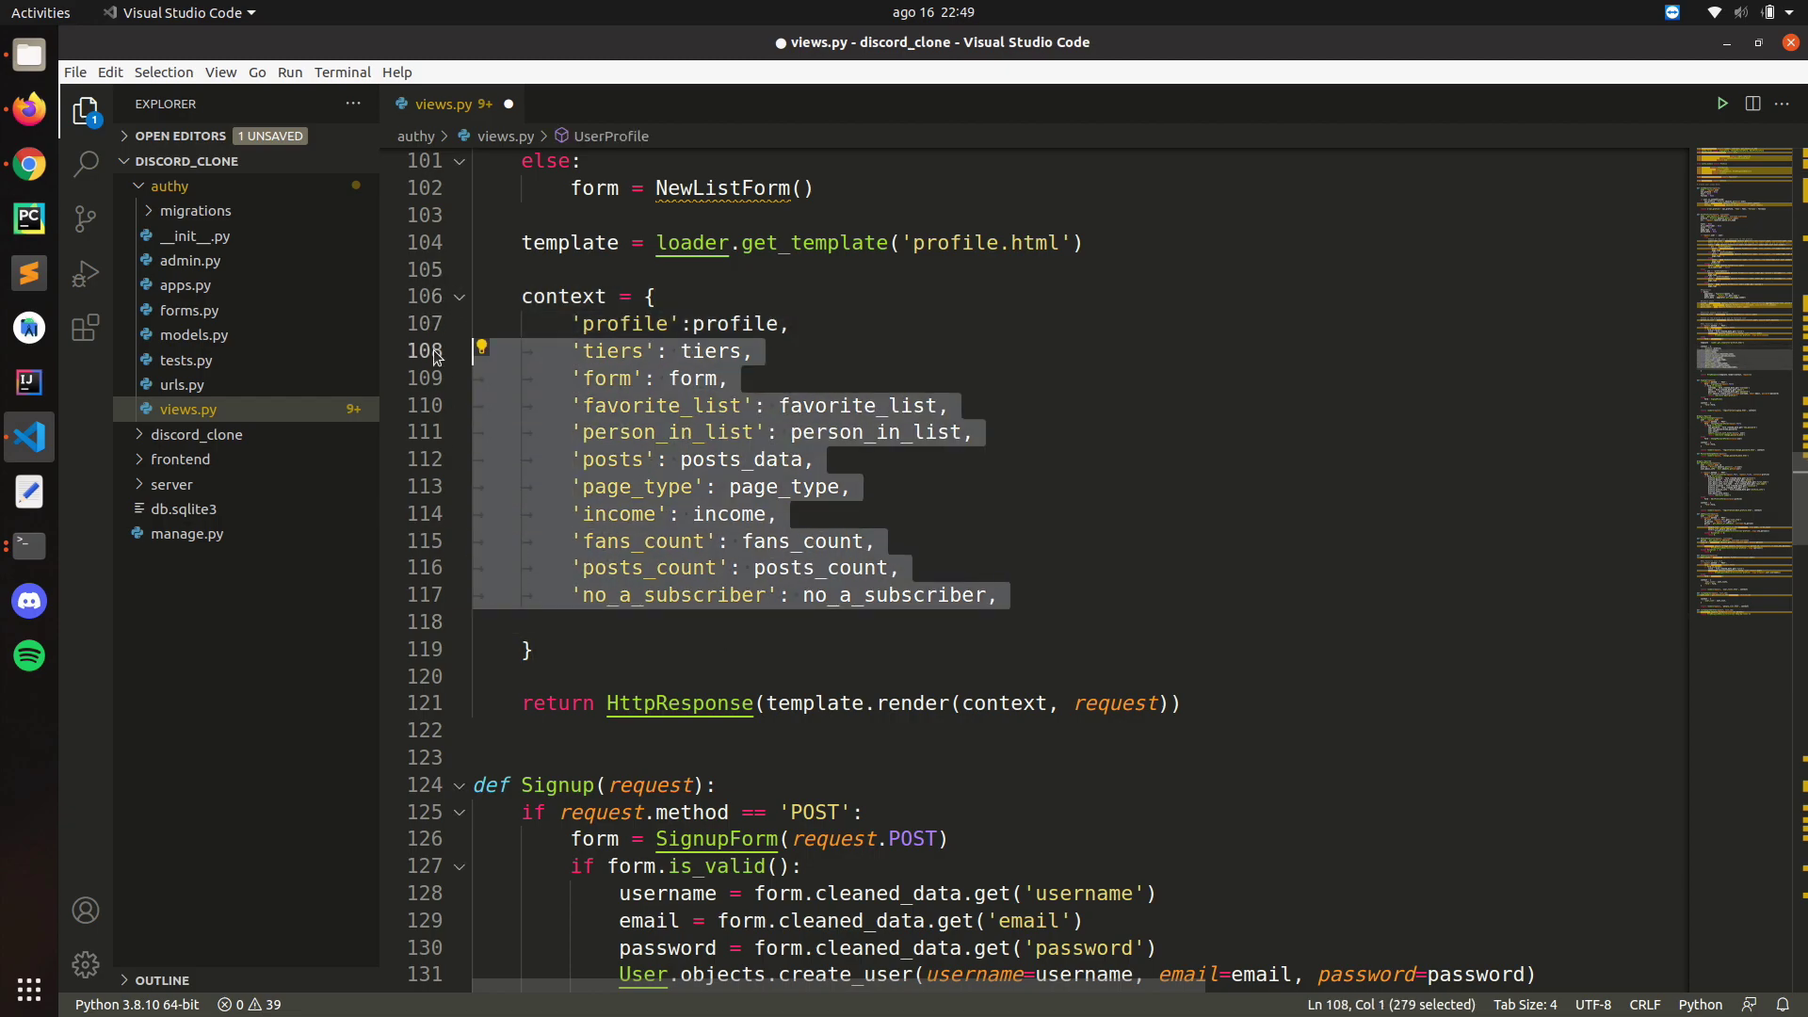
{"action": "key", "text": "Delete"}
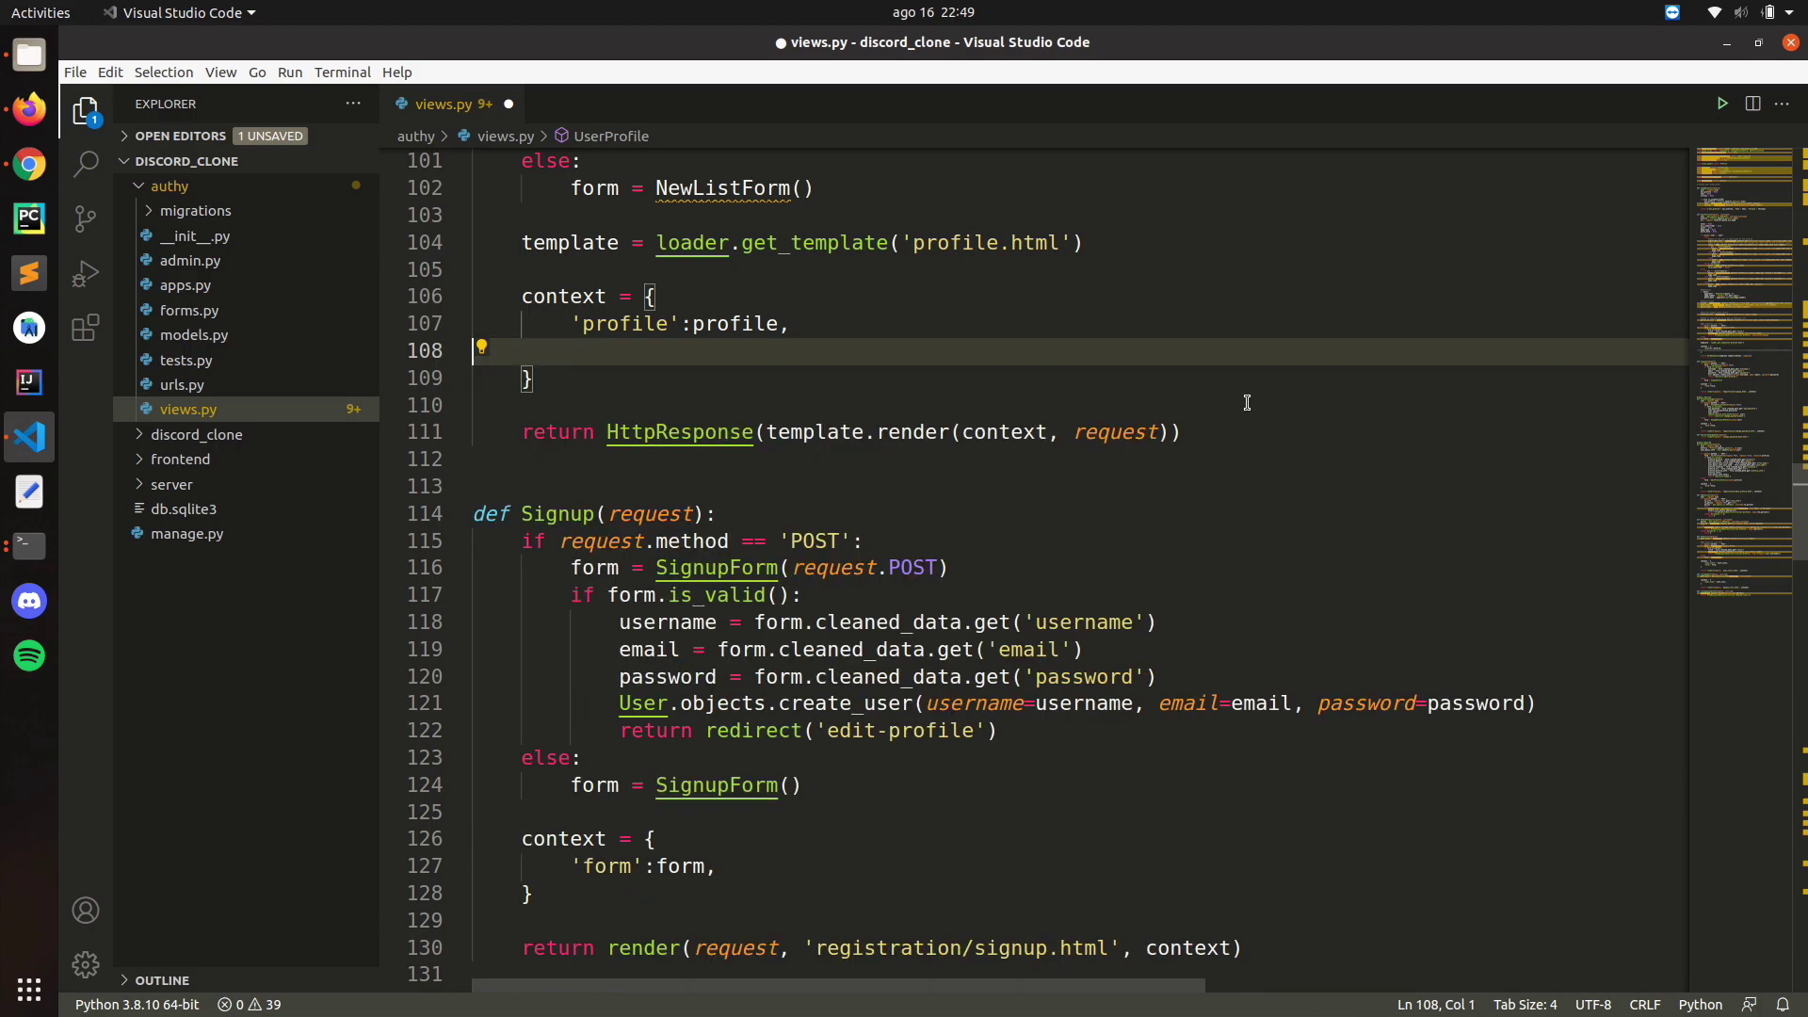
{"action": "key", "text": "BackSpace"}
{"action": "scroll", "coordinate": [1246, 403], "scroll_direction": "up", "scroll_amount": 1}
{"action": "scroll", "coordinate": [572, 526], "scroll_direction": "up", "scroll_amount": 2}
{"action": "scroll", "coordinate": [556, 485], "scroll_direction": "up", "scroll_amount": 1}
{"action": "scroll", "coordinate": [558, 484], "scroll_direction": "up", "scroll_amount": 2}
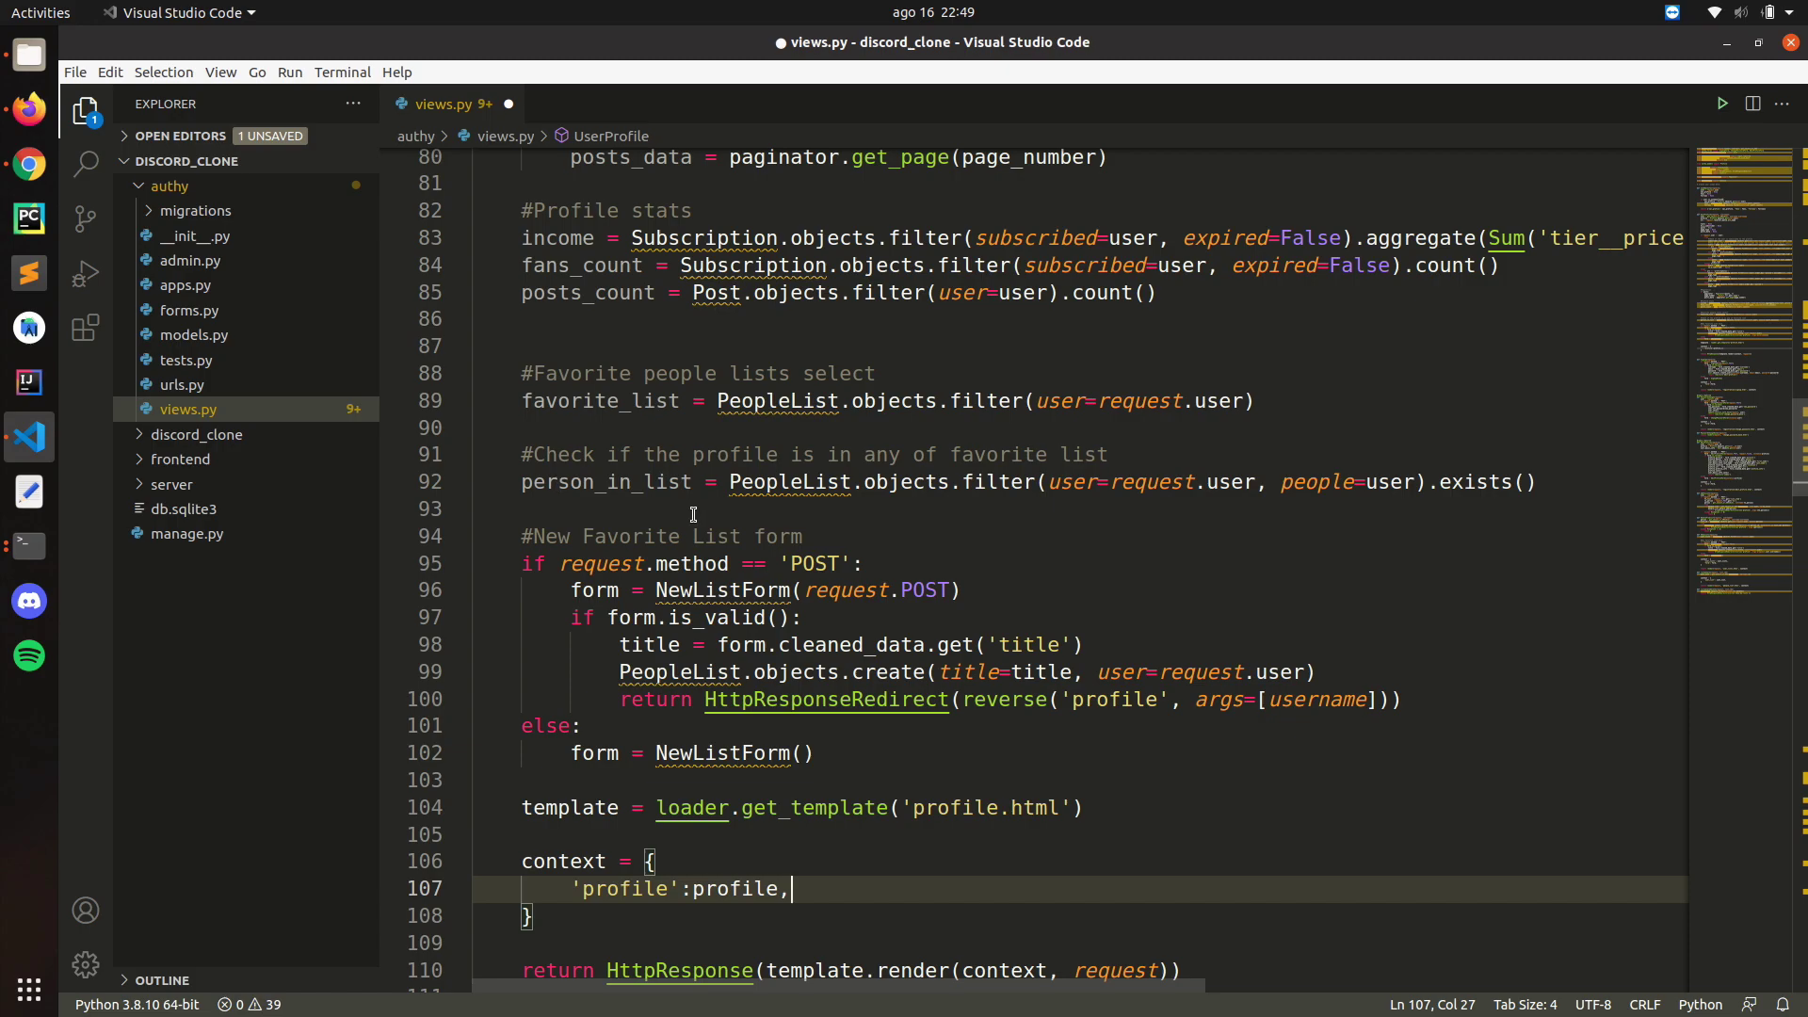
{"action": "mouse_move", "coordinate": [854, 779]}
{"action": "left_mouse_down"}
{"action": "mouse_move", "coordinate": [510, 485]}
{"action": "mouse_move", "coordinate": [501, 887]}
{"action": "left_mouse_up"}
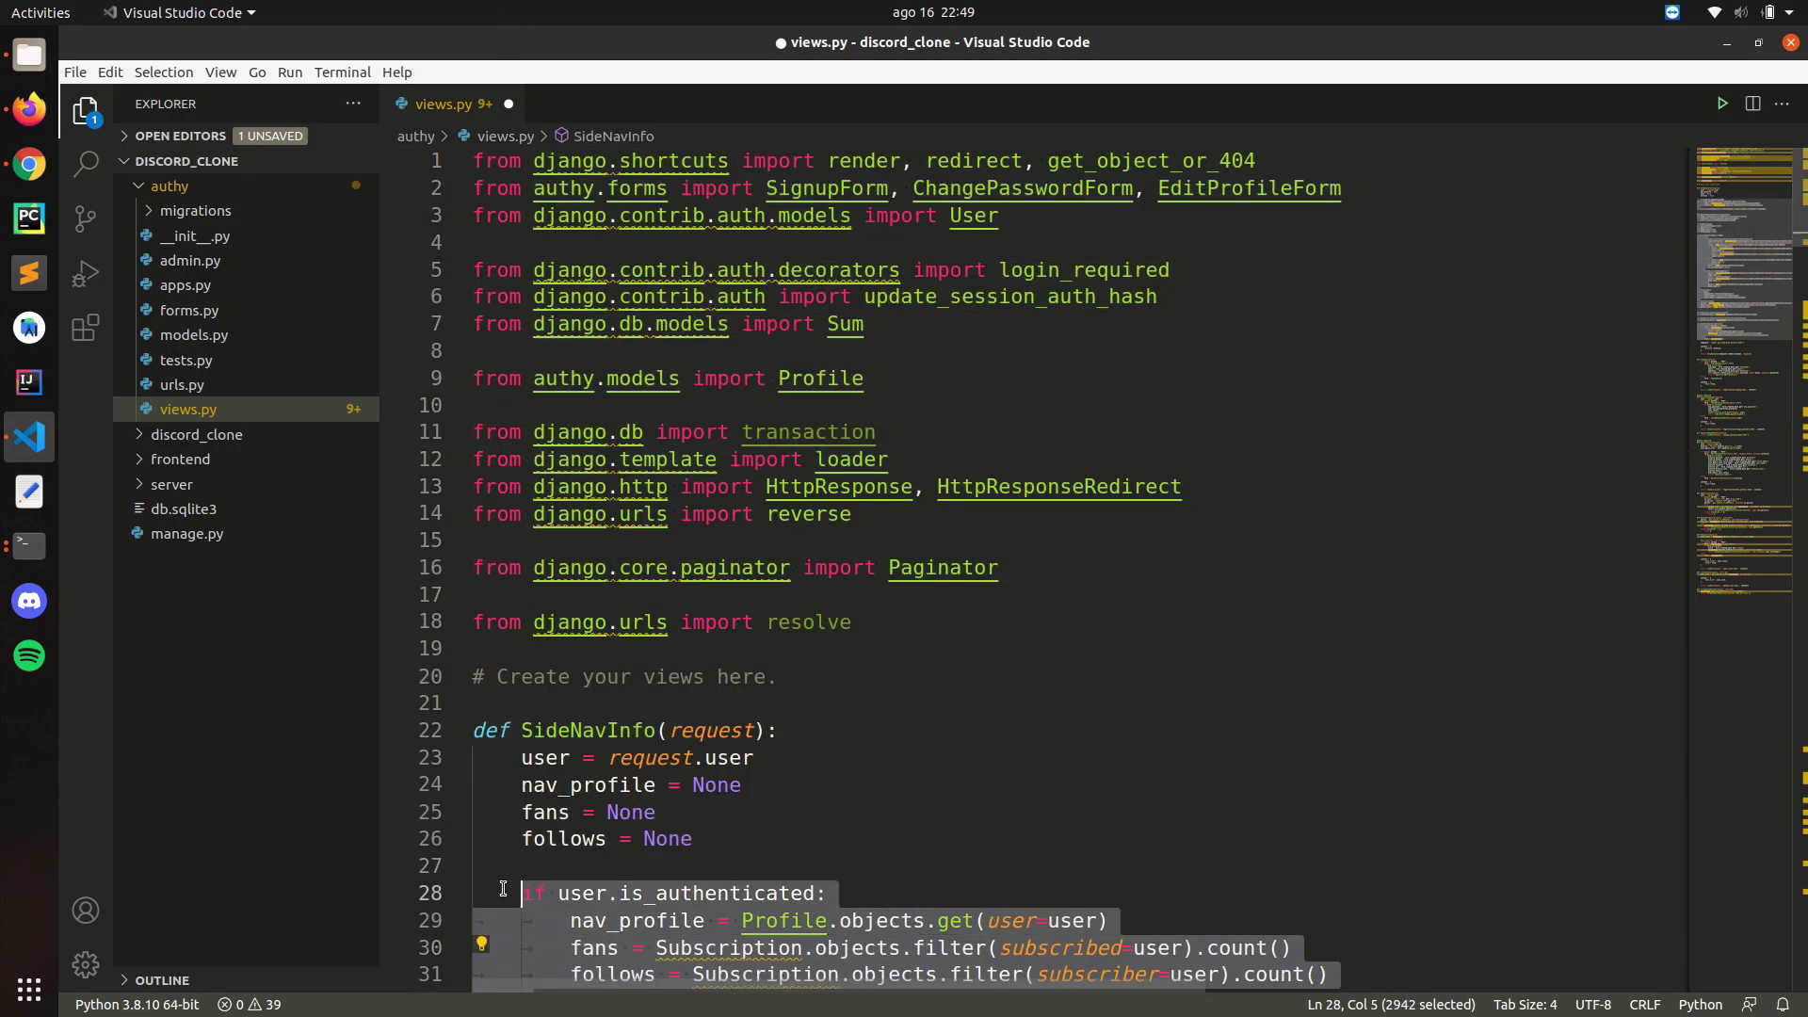
{"action": "right_click", "coordinate": [518, 920]}
{"action": "left_click", "coordinate": [1238, 630]}
{"action": "key", "text": "shift+Down"}
{"action": "key", "text": "shift+Down"}
{"action": "key", "text": "shift+Down"}
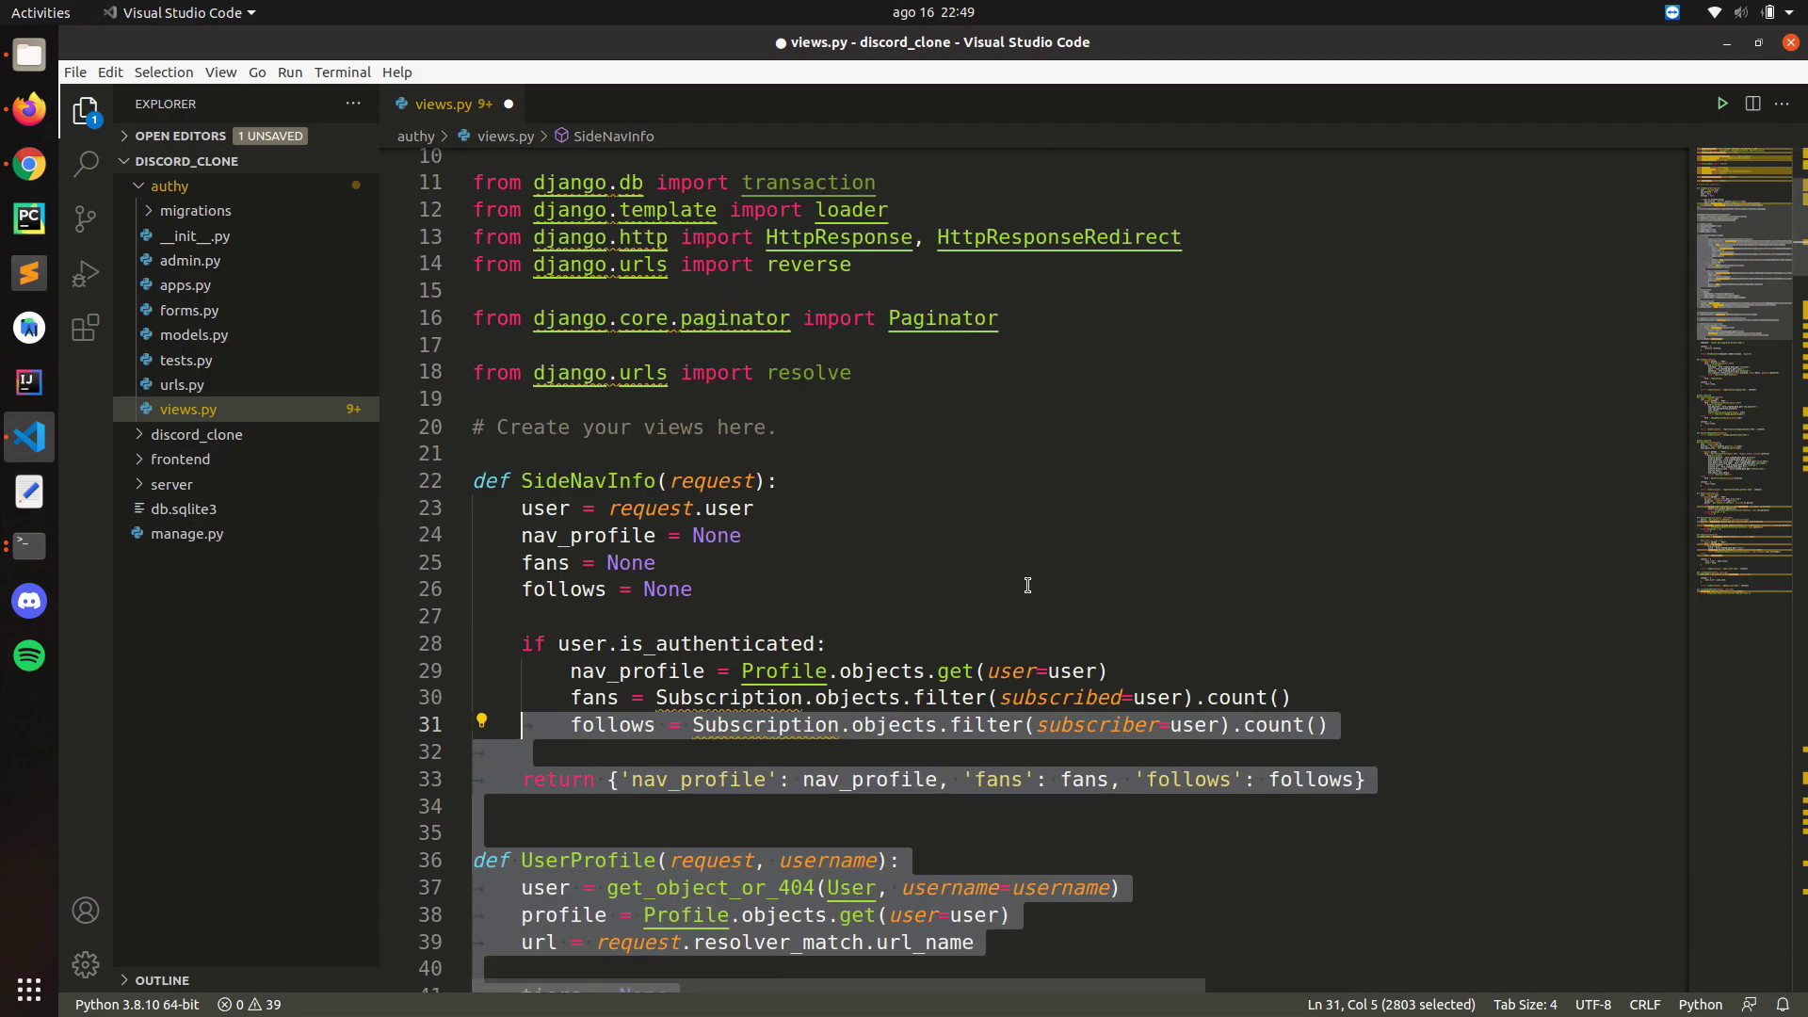
{"action": "scroll", "coordinate": [498, 455], "scroll_direction": "down", "scroll_amount": 5}
{"action": "scroll", "coordinate": [499, 456], "scroll_direction": "down", "scroll_amount": 4}
{"action": "left_click", "coordinate": [841, 480]}
{"action": "scroll", "coordinate": [841, 471], "scroll_direction": "down", "scroll_amount": 5}
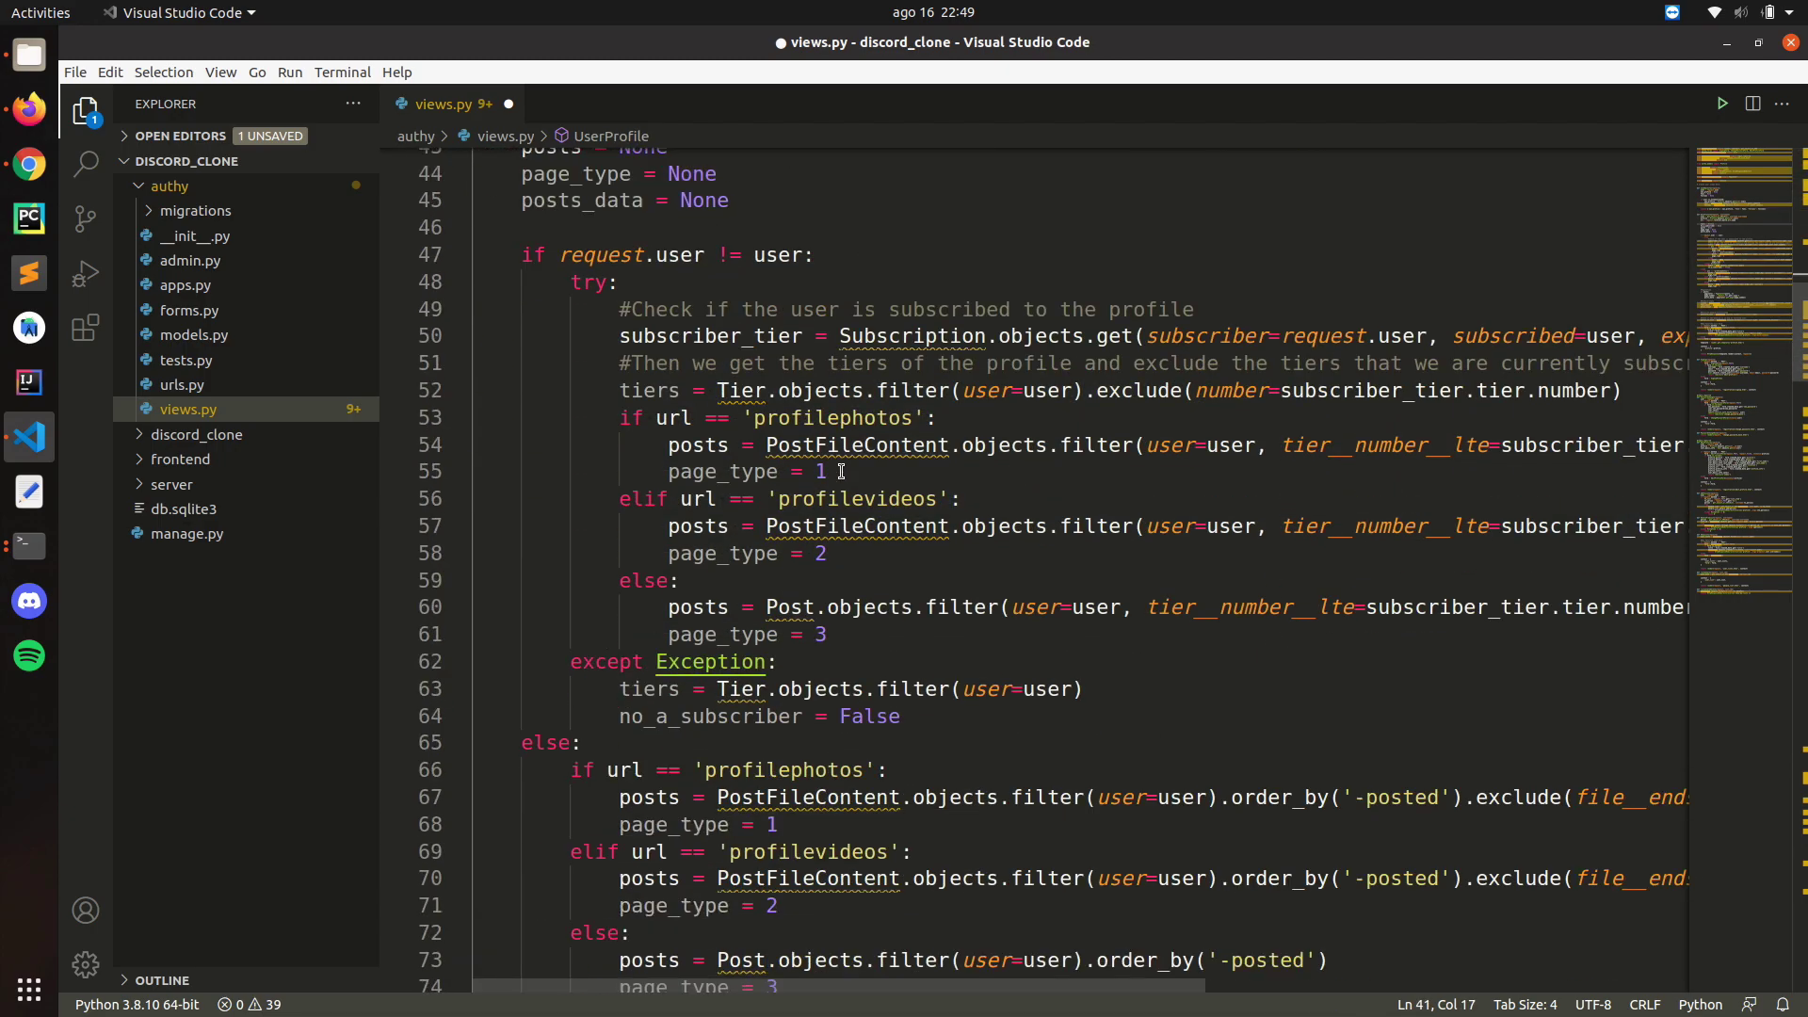
{"action": "scroll", "coordinate": [840, 471], "scroll_direction": "down", "scroll_amount": 5}
{"action": "scroll", "coordinate": [840, 471], "scroll_direction": "down", "scroll_amount": 4}
{"action": "scroll", "coordinate": [841, 471], "scroll_direction": "down", "scroll_amount": 4}
{"action": "scroll", "coordinate": [820, 472], "scroll_direction": "down", "scroll_amount": 3}
{"action": "scroll", "coordinate": [734, 629], "scroll_direction": "up", "scroll_amount": 1}
{"action": "mouse_move", "coordinate": [848, 503]}
{"action": "left_mouse_down"}
{"action": "mouse_move", "coordinate": [522, 381]}
{"action": "mouse_move", "coordinate": [491, 213]}
{"action": "left_mouse_up"}
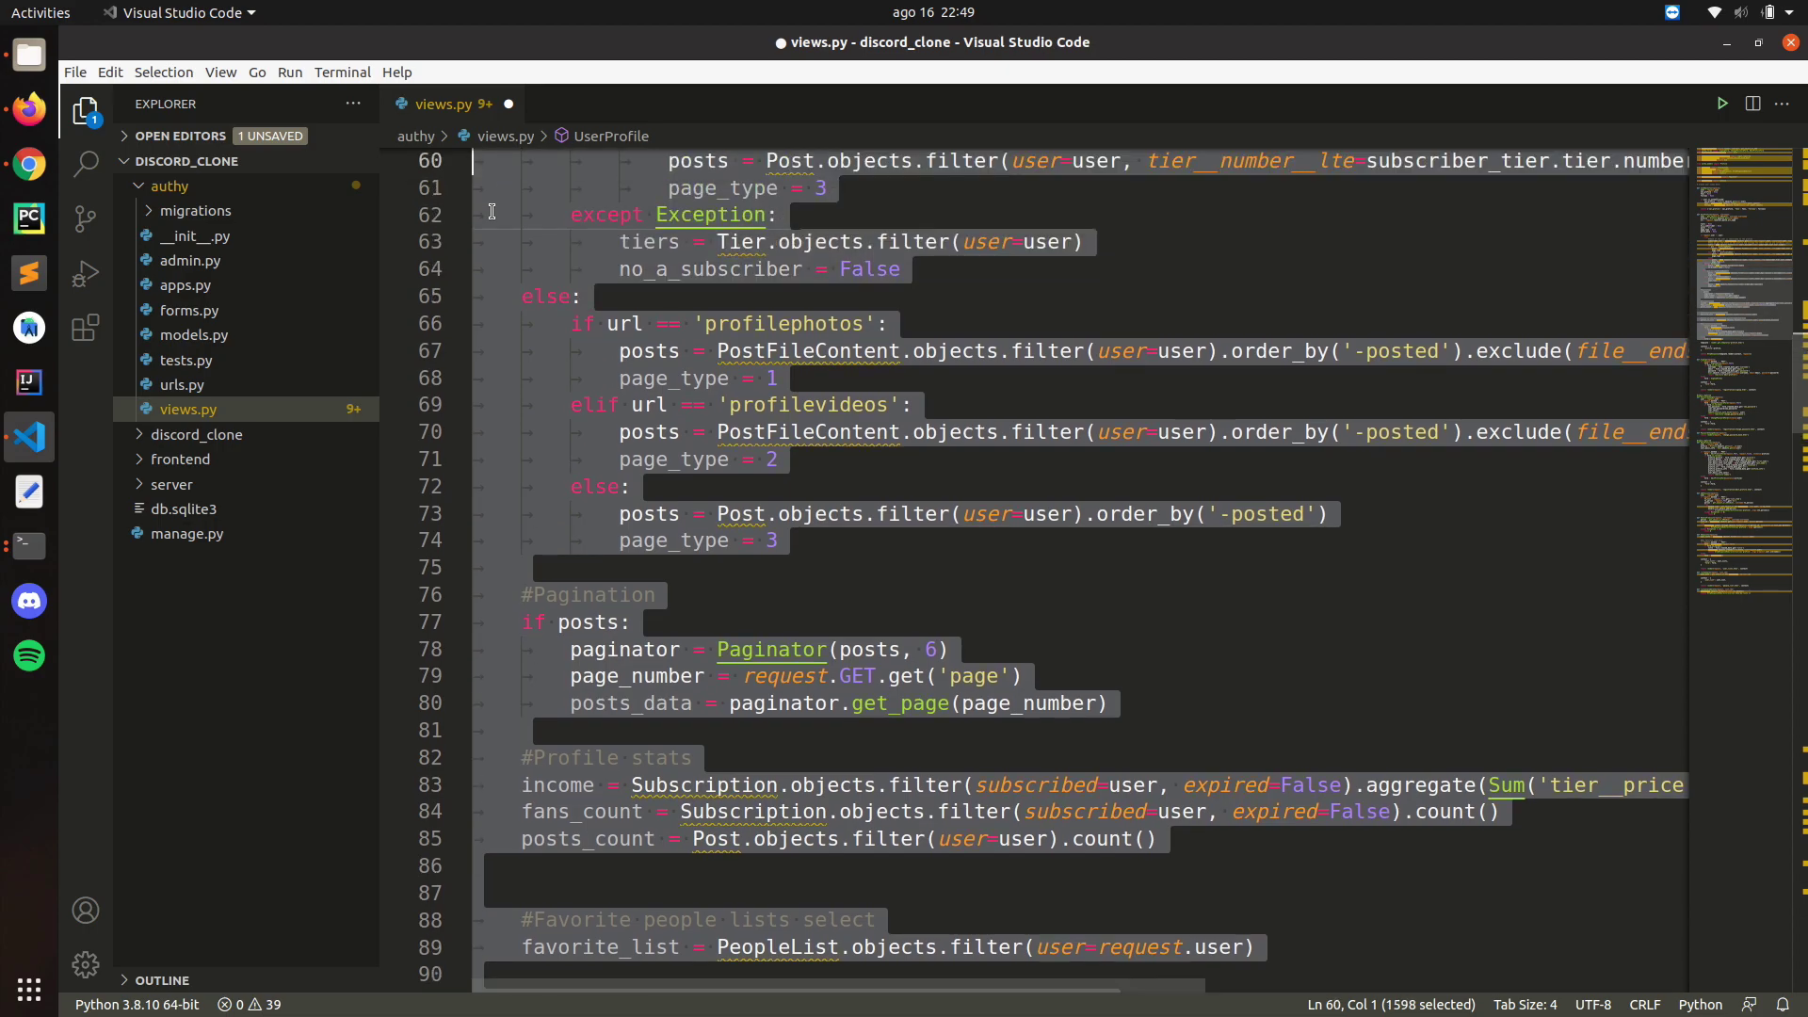
{"action": "left_click_drag", "start_coordinate": [490, 213], "coordinate": [490, 211]}
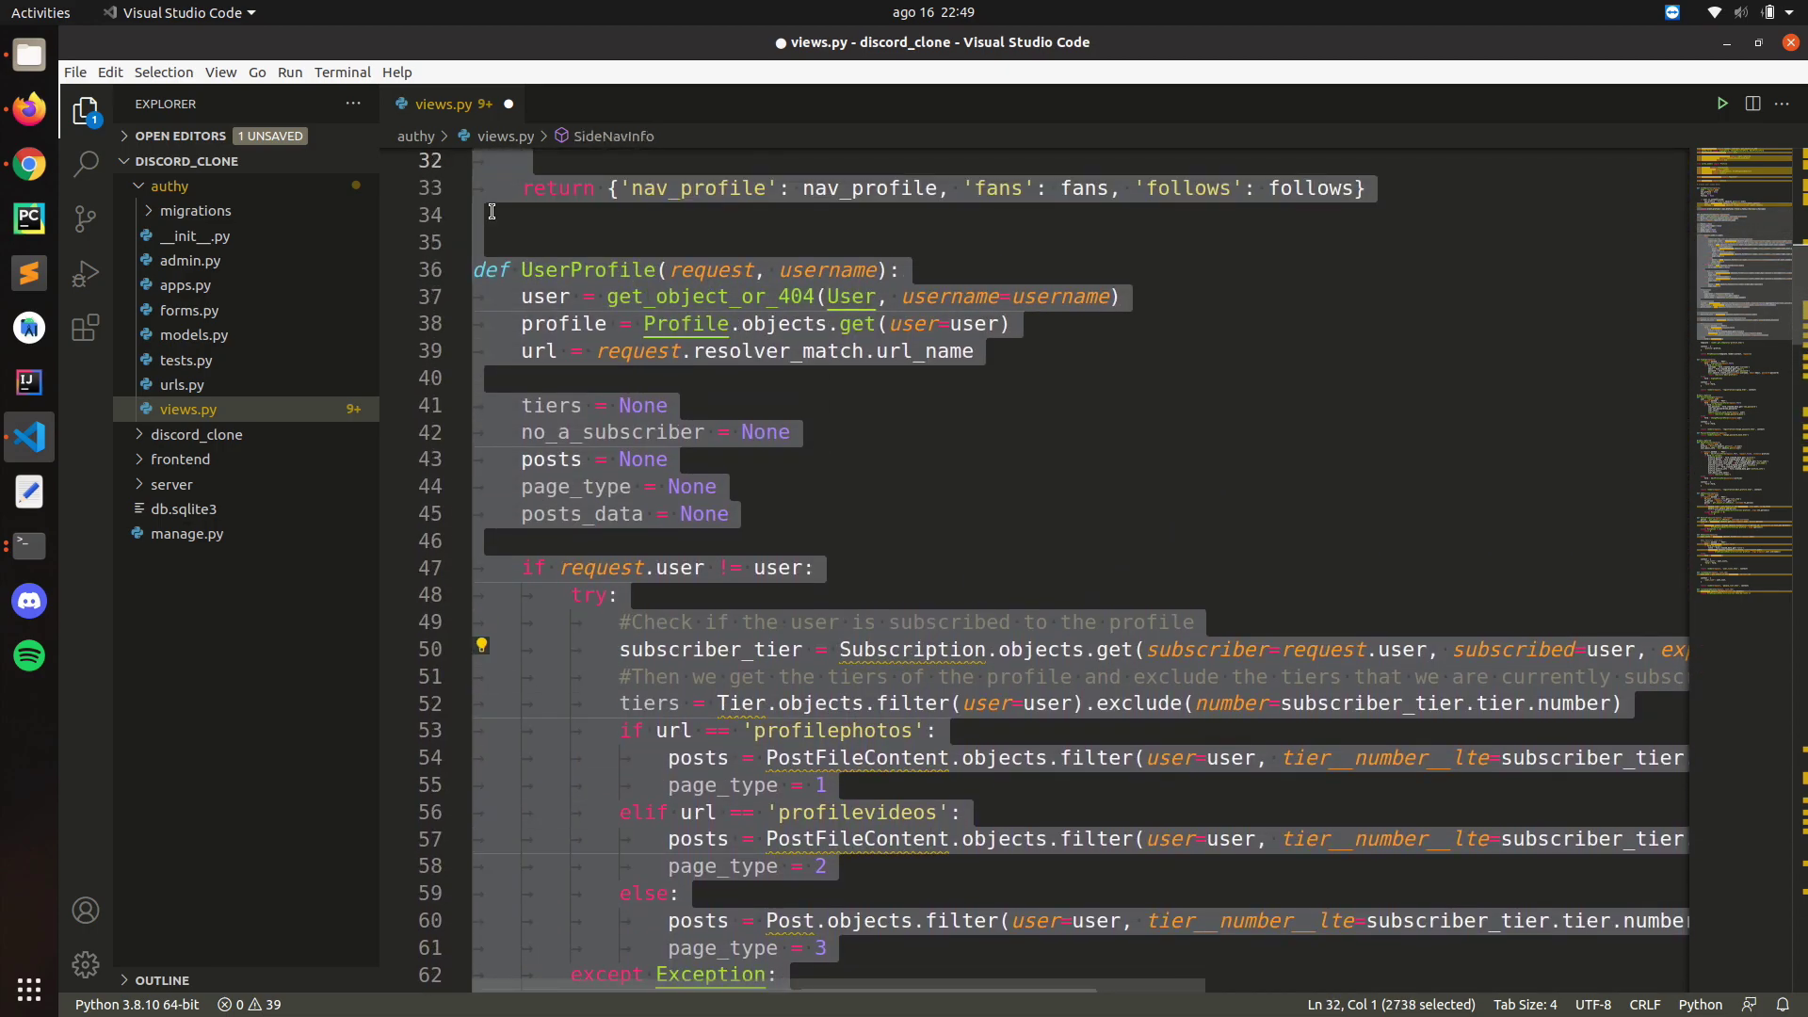
Step: Strip the tier and posts logic from UserProfile, delete the trailing list views, and save
{"action": "key", "text": "shift+Down"}
{"action": "key", "text": "shift+Down"}
{"action": "key", "text": "shift+Up"}
{"action": "key", "text": "shift+Up"}
{"action": "key", "text": "Delete"}
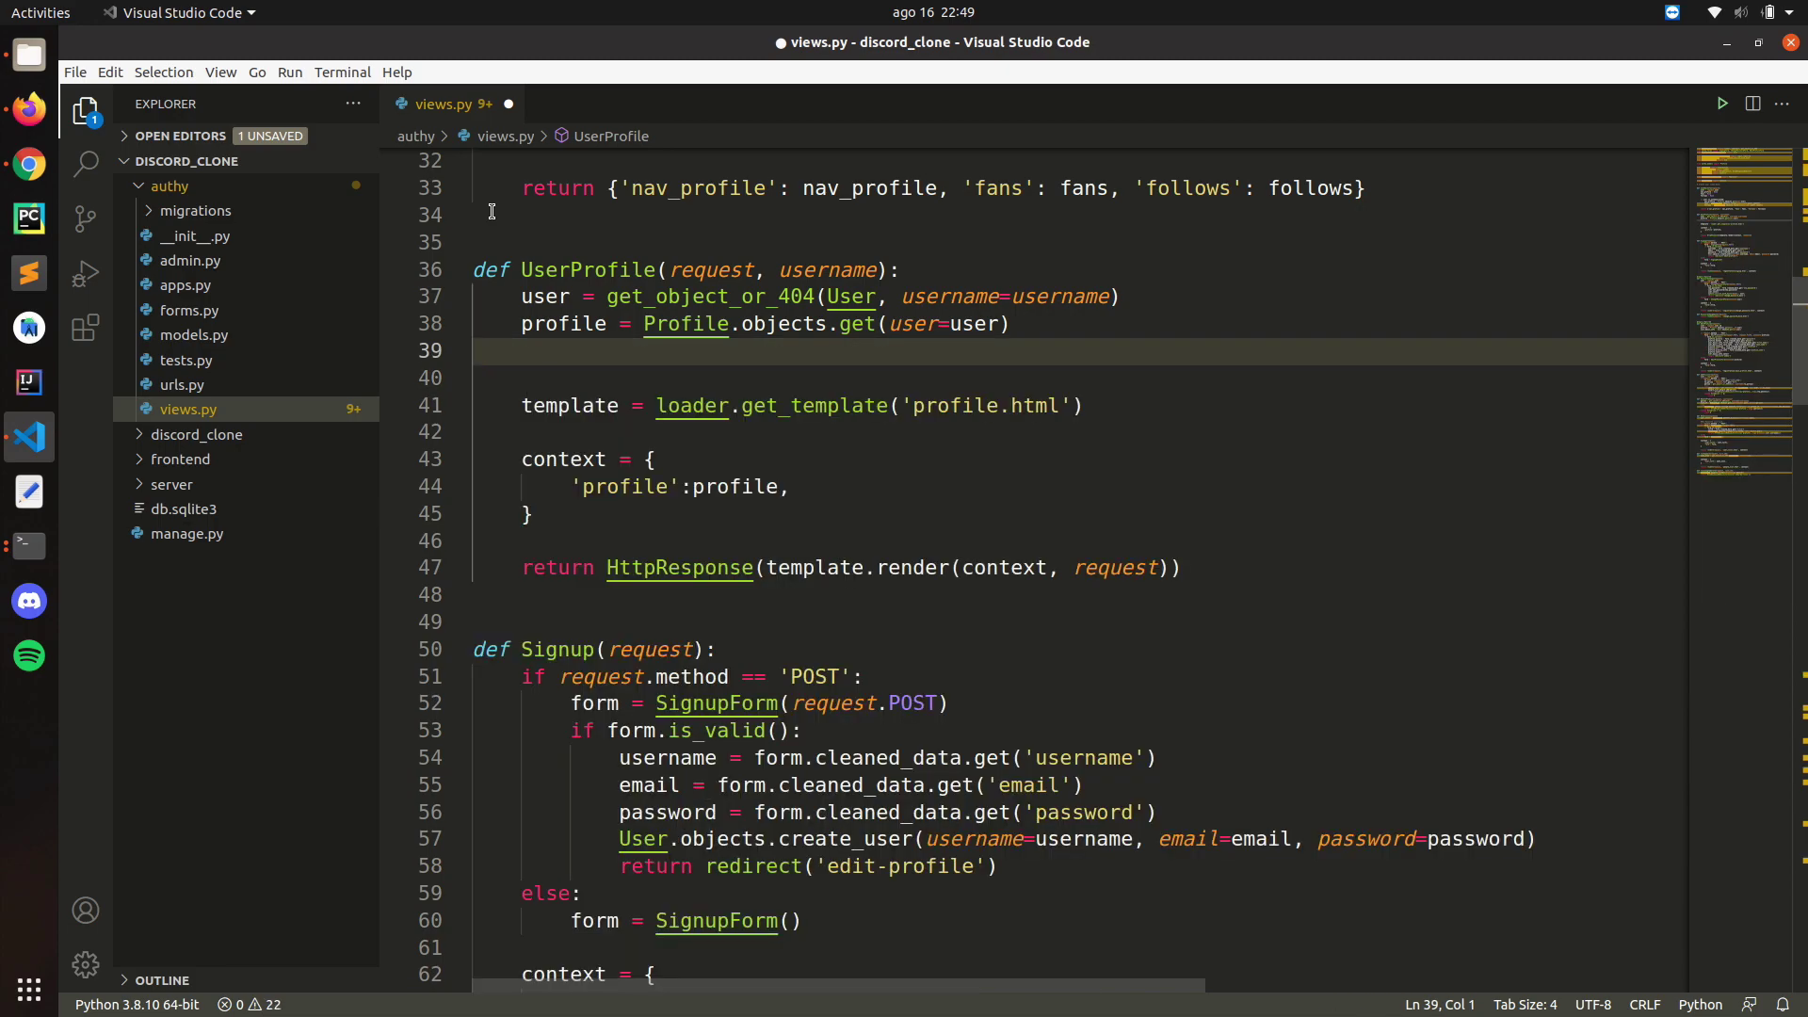
{"action": "key", "text": "Down"}
{"action": "key", "text": "BackSpace"}
{"action": "key", "text": "BackSpace"}
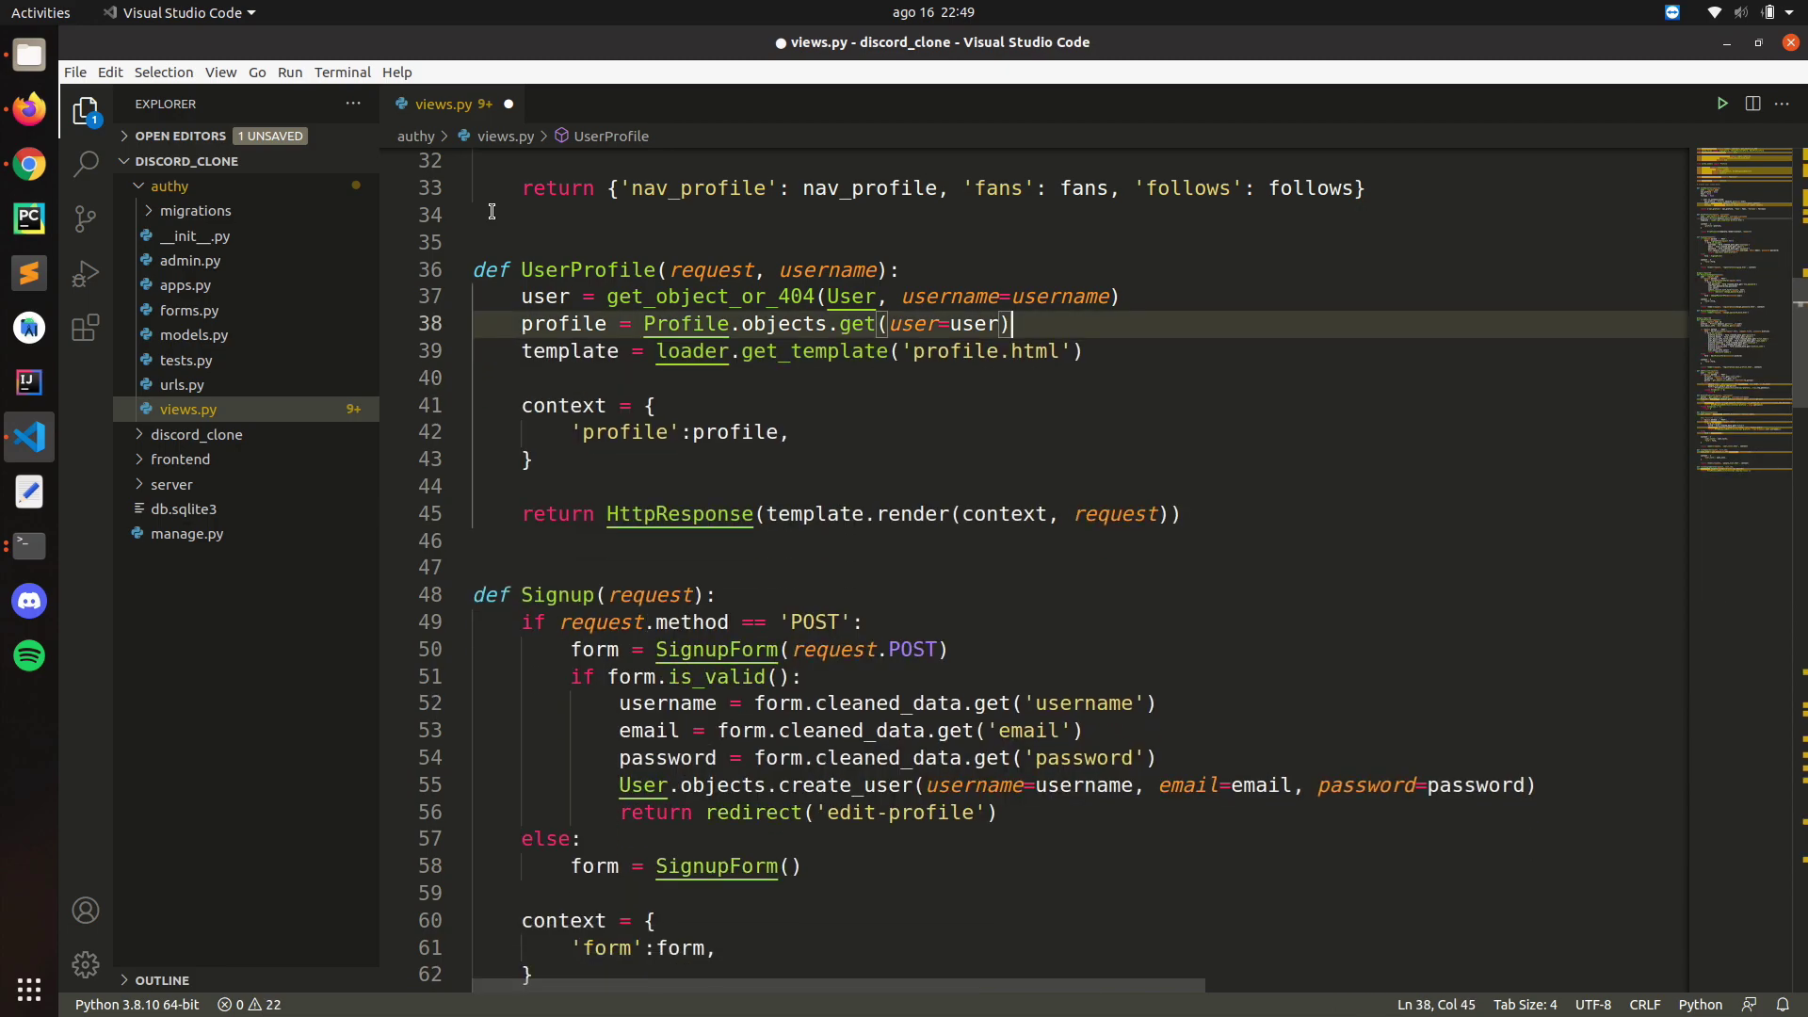
{"action": "key", "text": "Return"}
{"action": "key", "text": "BackSpace"}
{"action": "key", "text": "Return"}
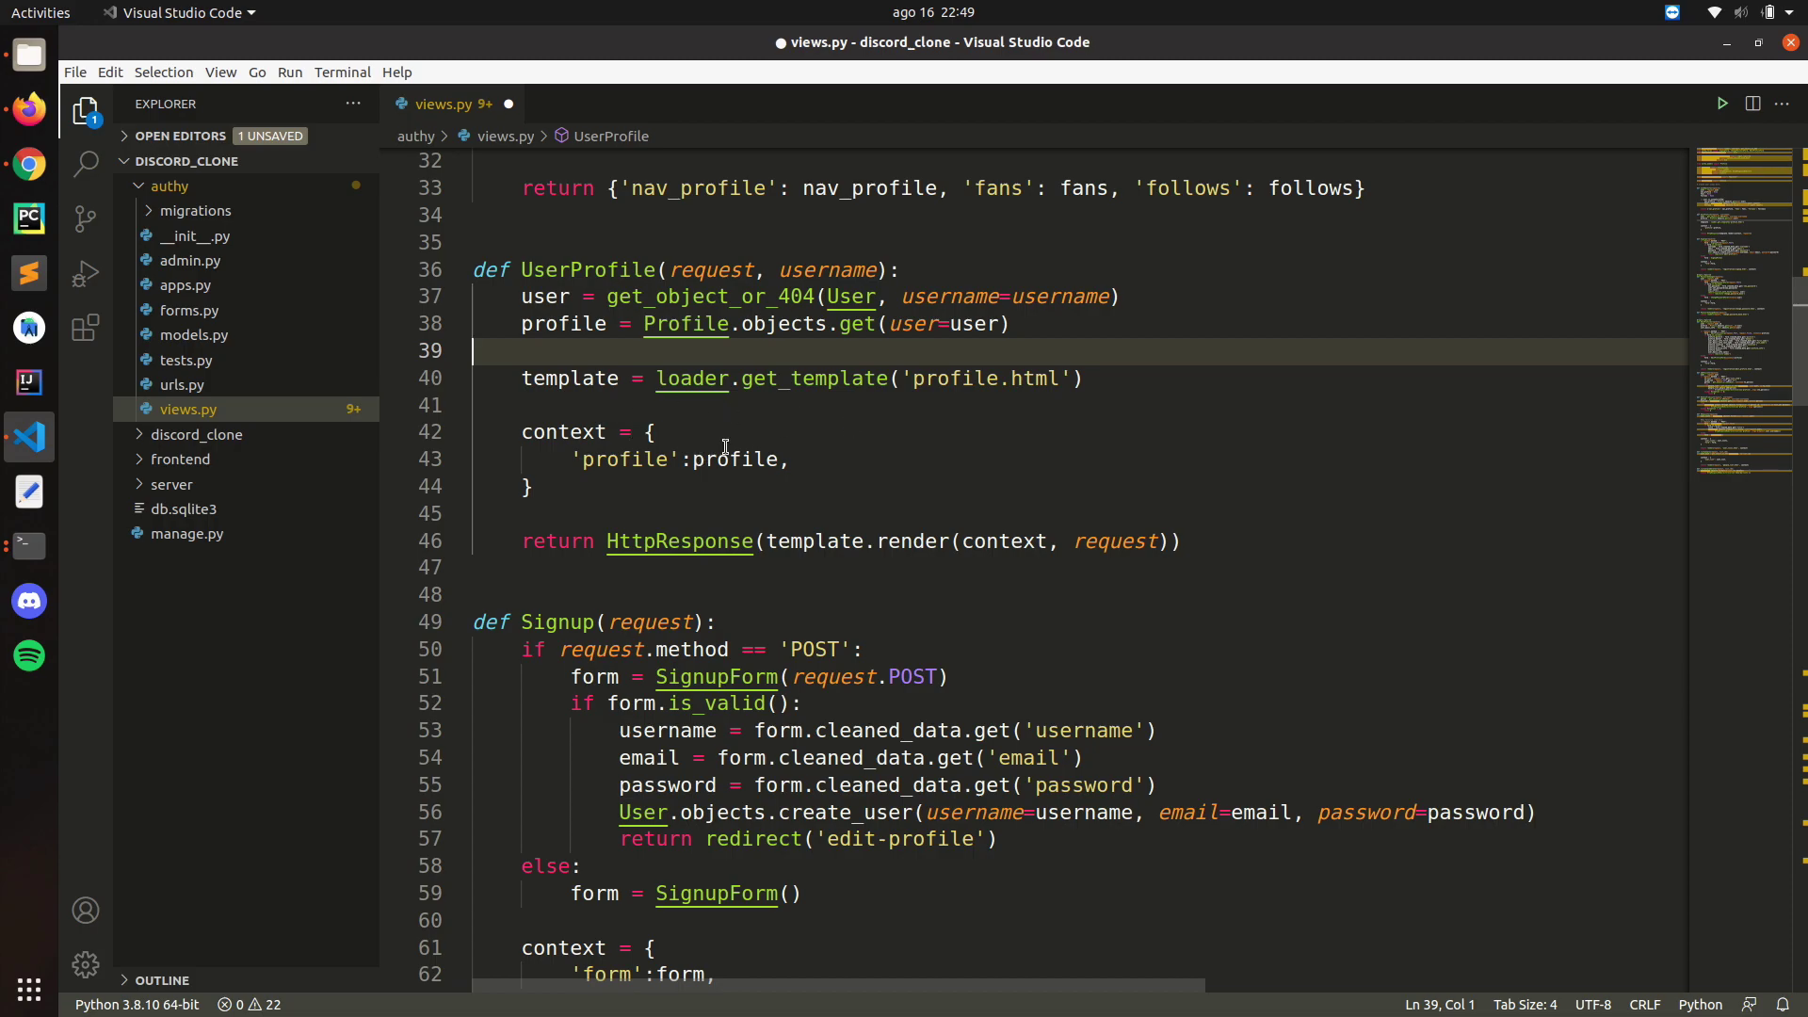
{"action": "scroll", "coordinate": [774, 443], "scroll_direction": "down", "scroll_amount": 1}
{"action": "scroll", "coordinate": [805, 455], "scroll_direction": "down", "scroll_amount": 6}
{"action": "scroll", "coordinate": [839, 471], "scroll_direction": "down", "scroll_amount": 4}
{"action": "scroll", "coordinate": [871, 484], "scroll_direction": "down", "scroll_amount": 6}
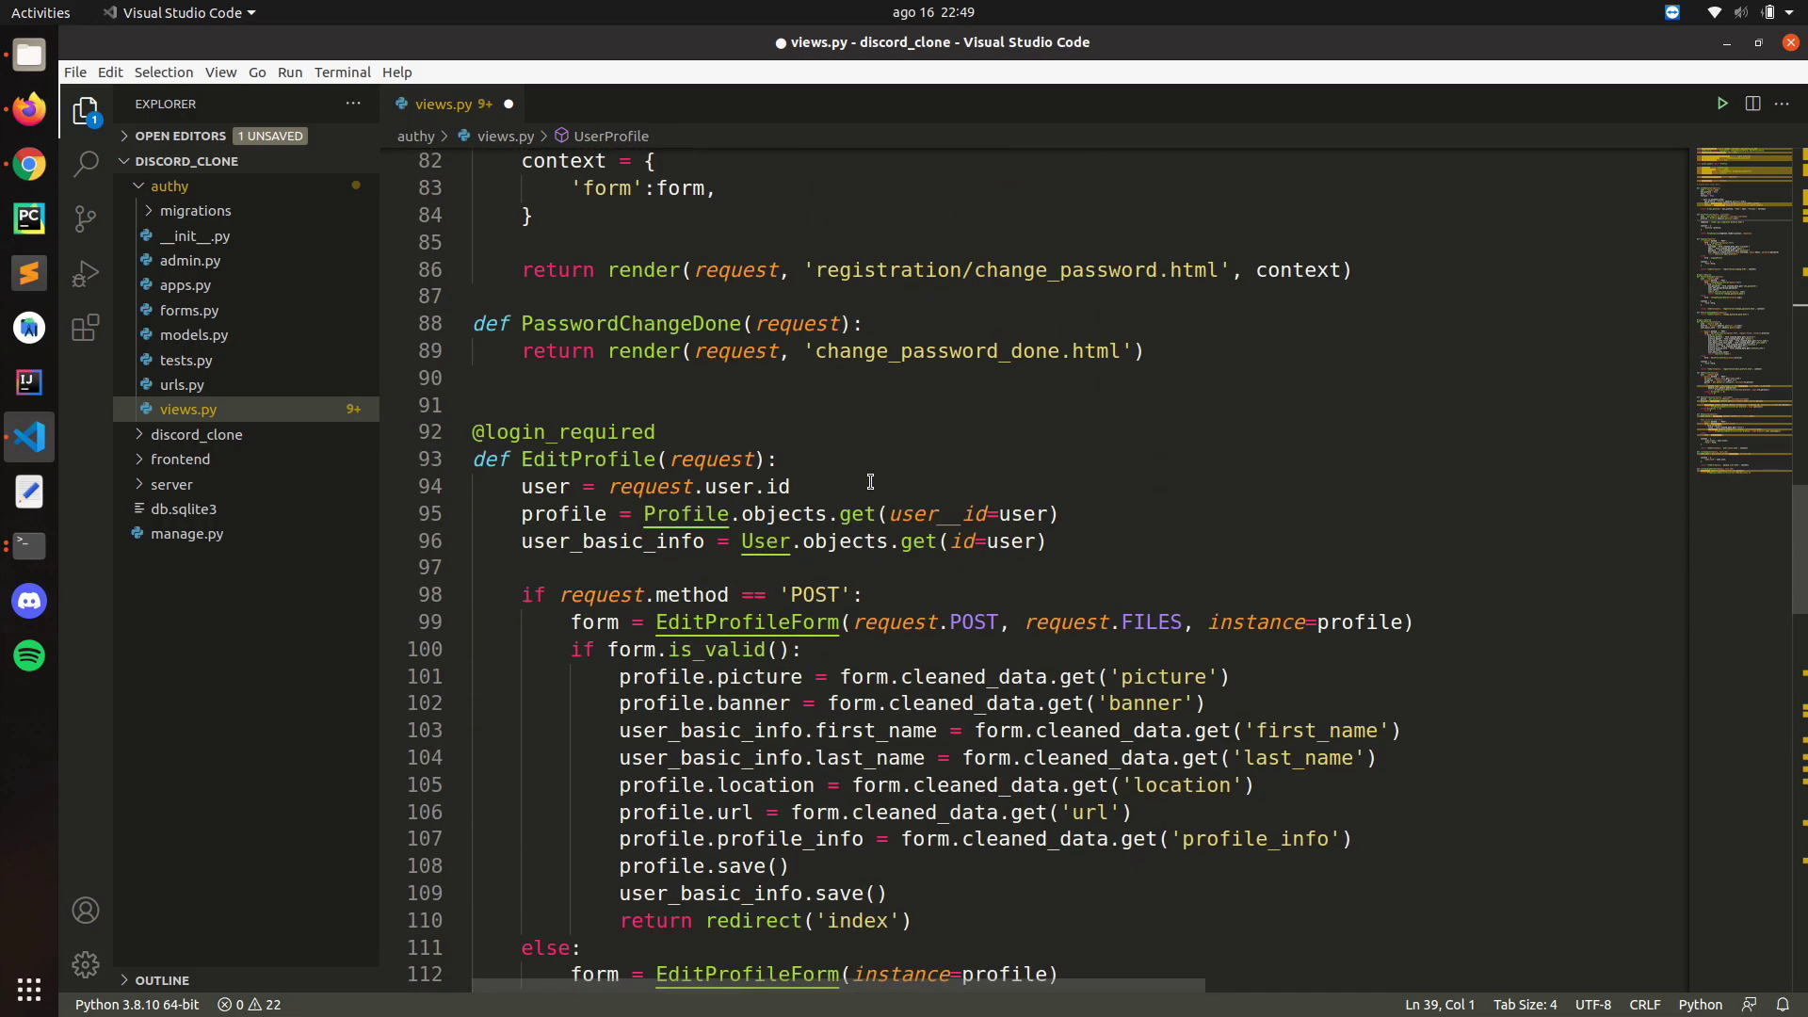
{"action": "scroll", "coordinate": [870, 484], "scroll_direction": "down", "scroll_amount": 4}
{"action": "scroll", "coordinate": [870, 483], "scroll_direction": "down", "scroll_amount": 4}
{"action": "scroll", "coordinate": [870, 480], "scroll_direction": "down", "scroll_amount": 3}
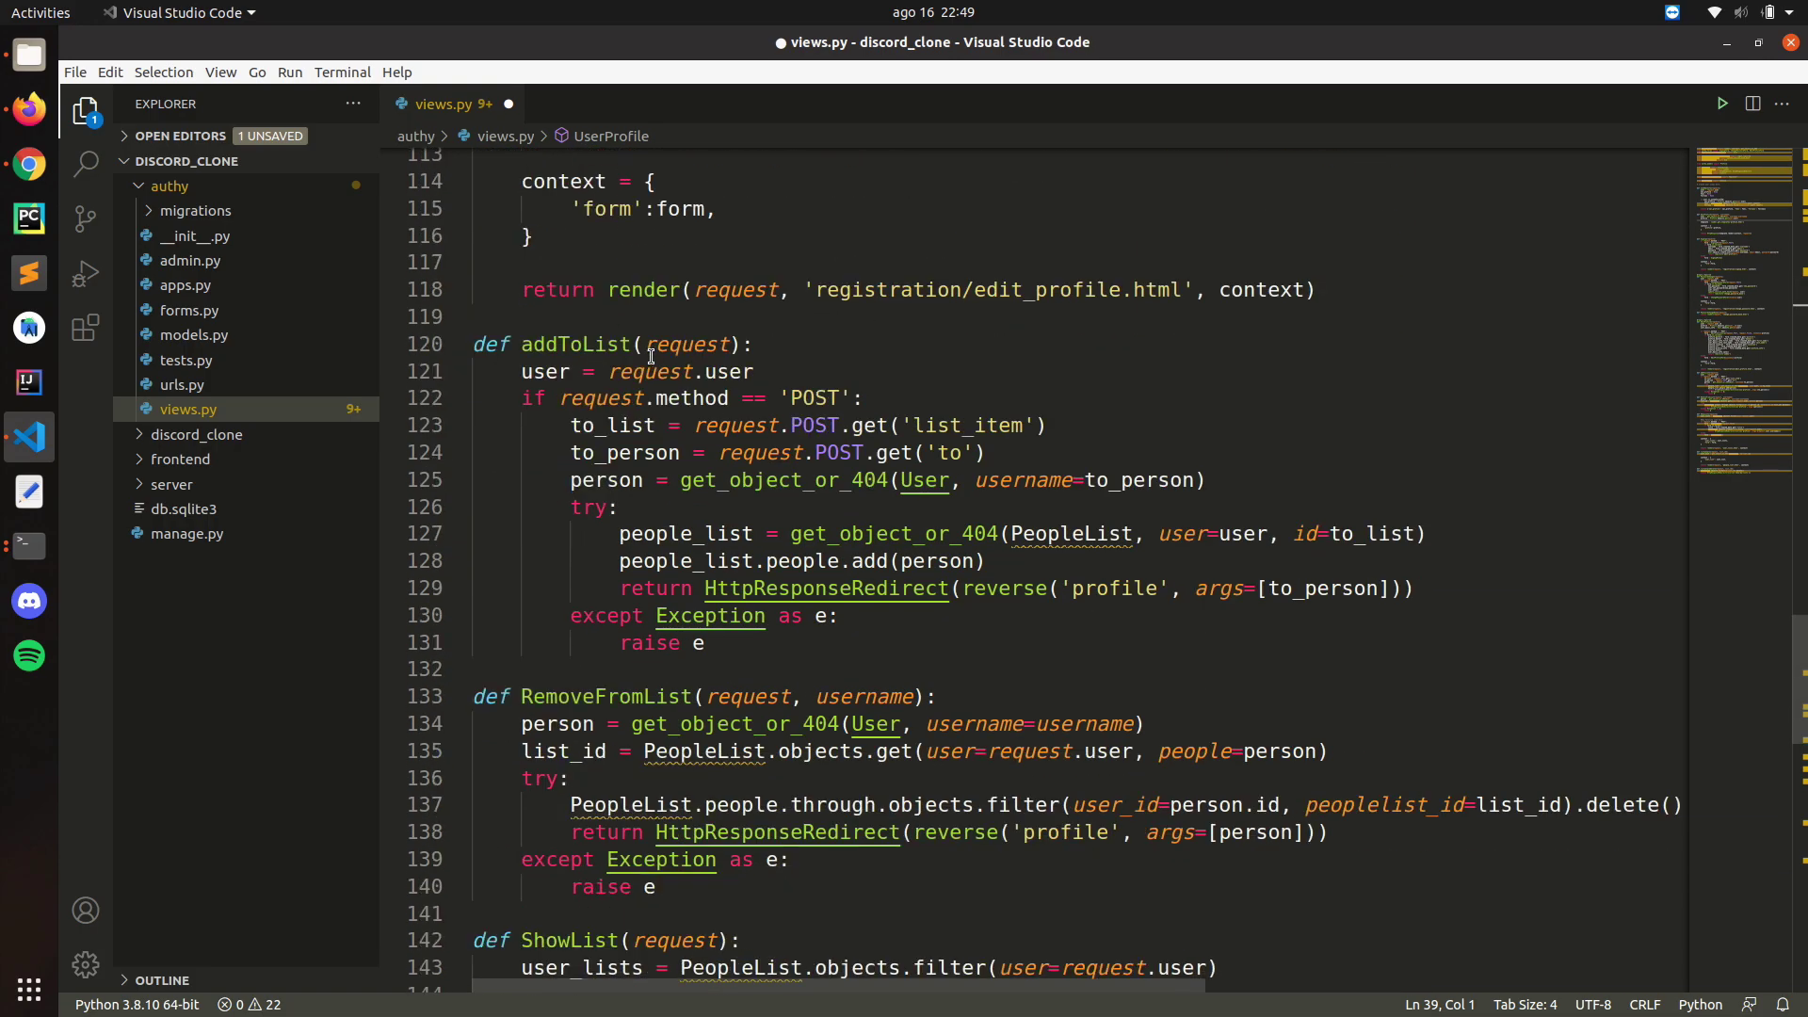
{"action": "mouse_move", "coordinate": [478, 316]}
{"action": "left_mouse_down"}
{"action": "mouse_move", "coordinate": [659, 886]}
{"action": "mouse_move", "coordinate": [1222, 950]}
{"action": "left_mouse_up"}
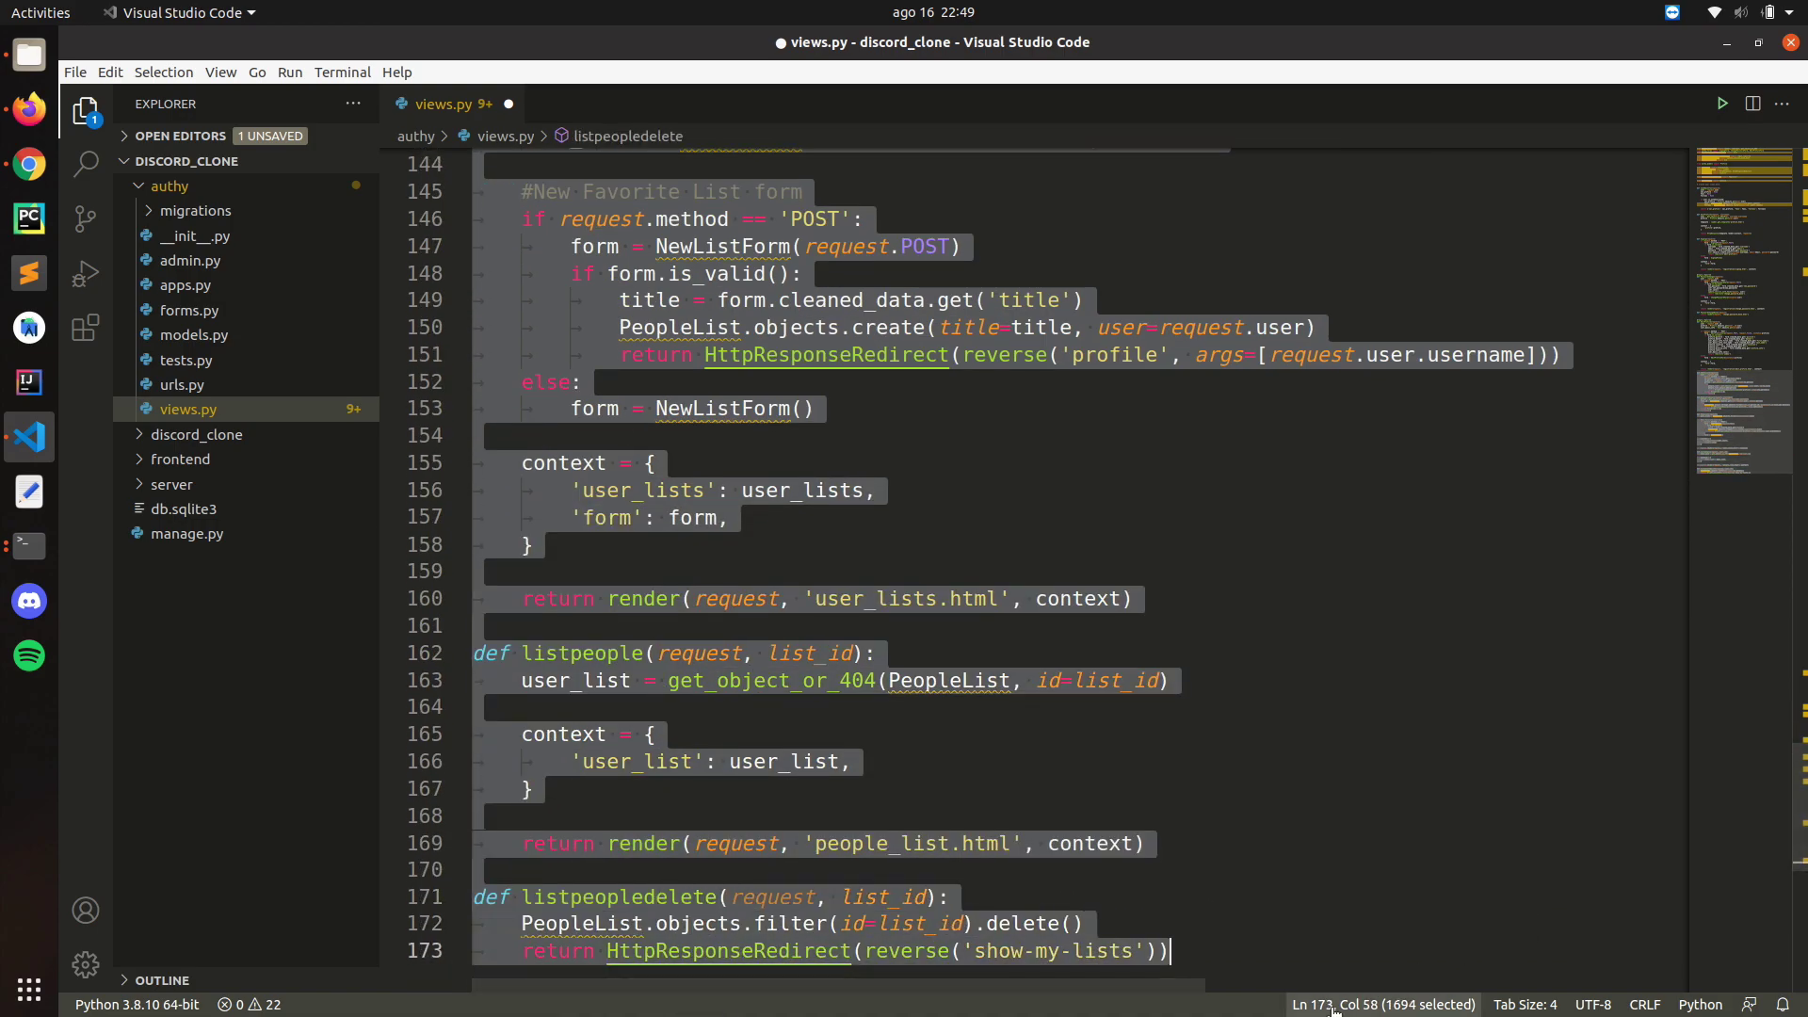
{"action": "scroll", "coordinate": [1222, 751], "scroll_direction": "down", "scroll_amount": 3}
{"action": "key", "text": "BackSpace"}
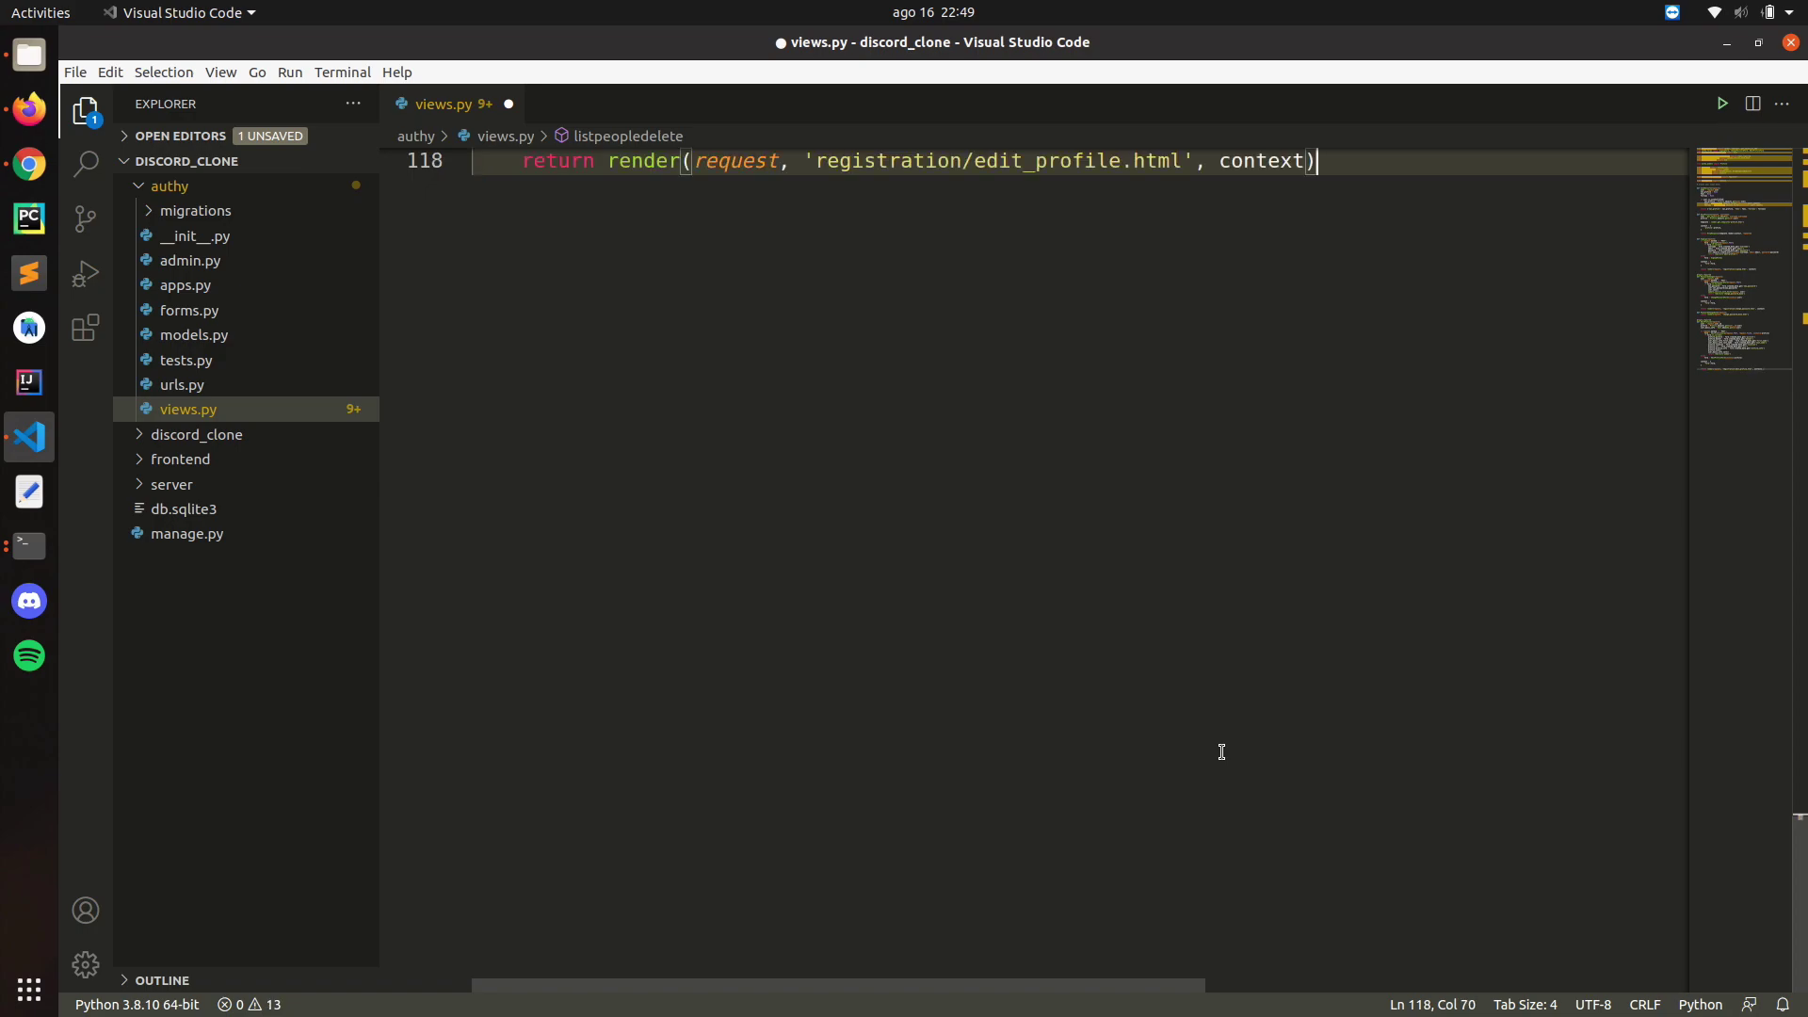
{"action": "scroll", "coordinate": [1220, 751], "scroll_direction": "up", "scroll_amount": 2}
{"action": "key", "text": "ctrl+s"}
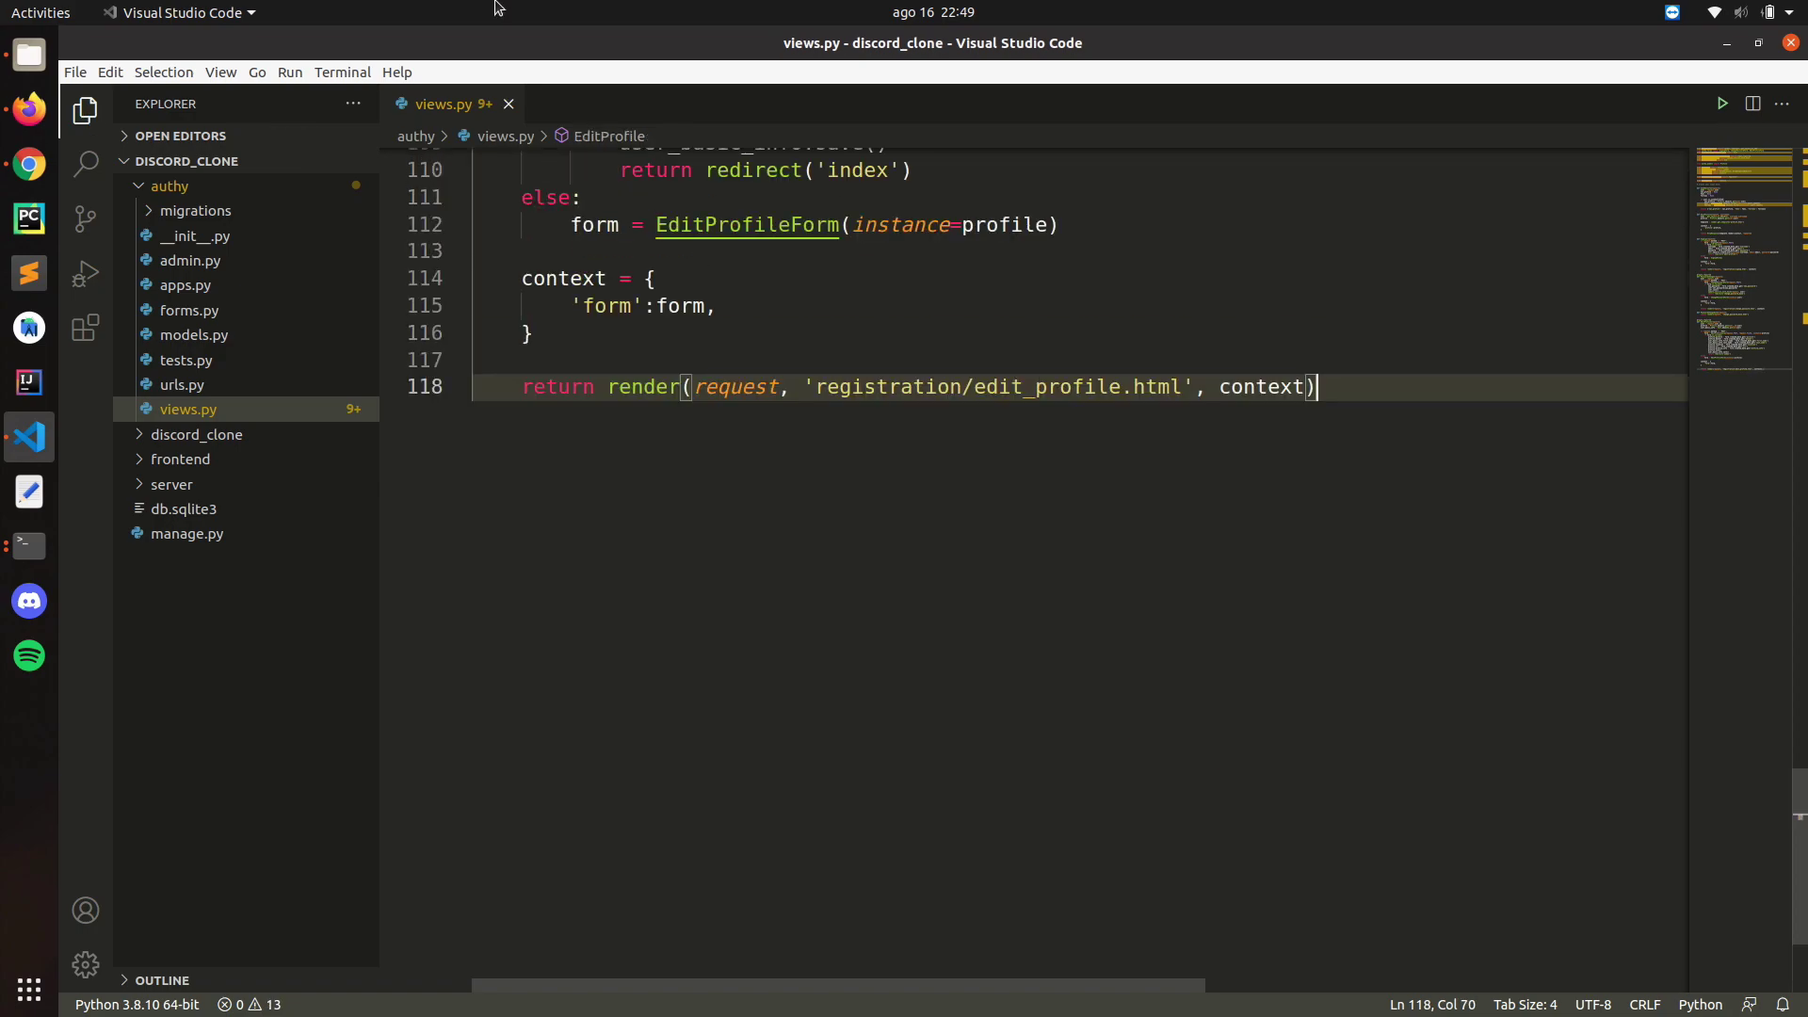
Step: Close views.py and open discord_clone/settings.py from the Explorer
{"action": "left_click", "coordinate": [508, 104]}
{"action": "left_click", "coordinate": [185, 189]}
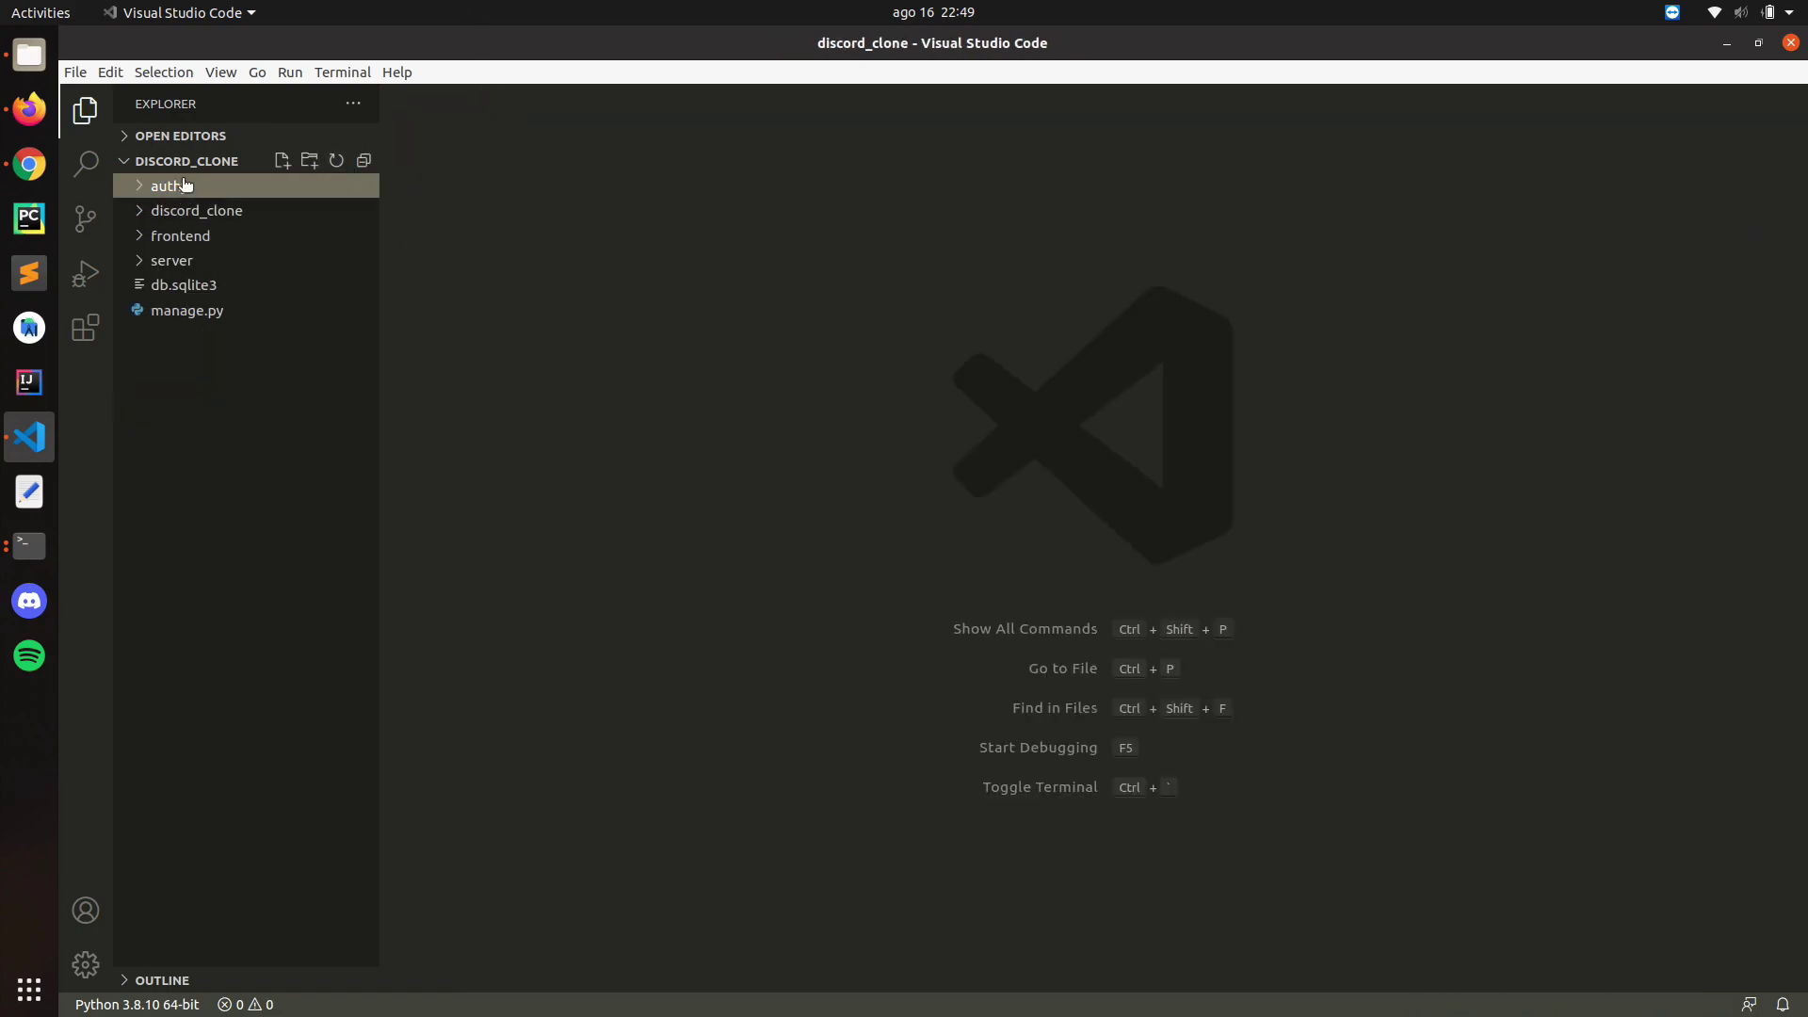
{"action": "left_click", "coordinate": [175, 188]}
{"action": "left_click", "coordinate": [184, 236]}
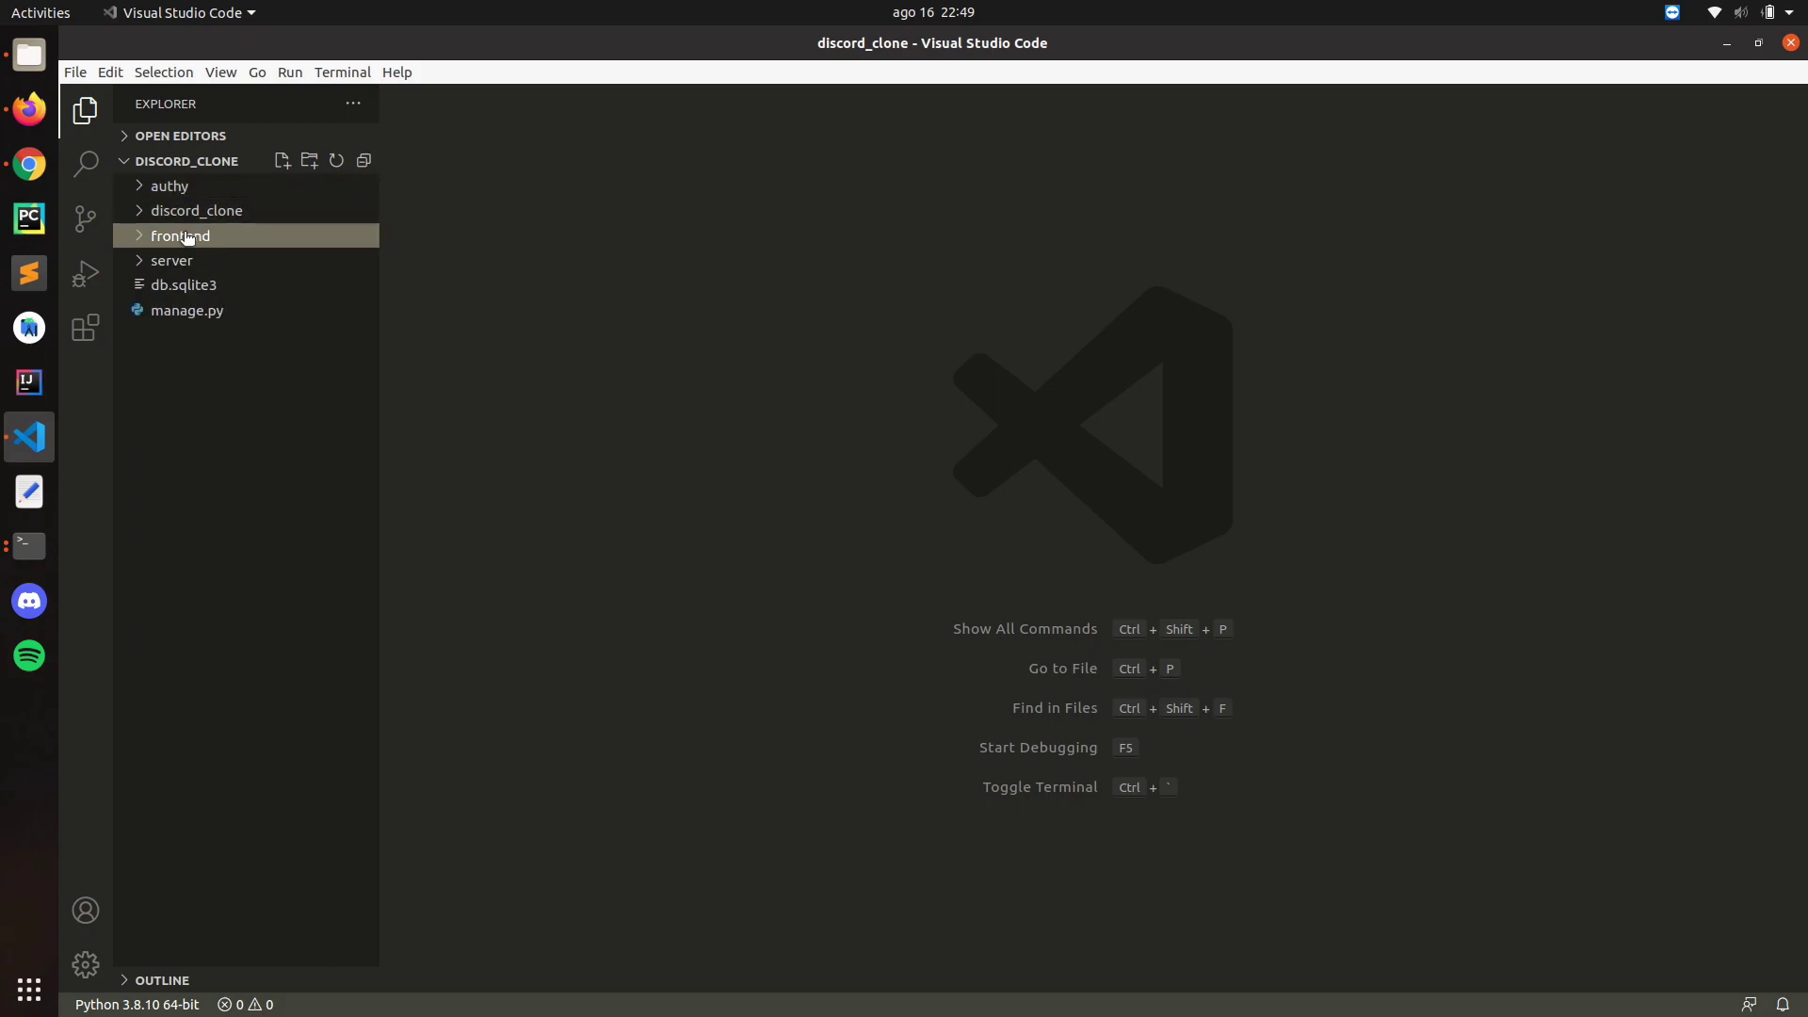
{"action": "left_click", "coordinate": [190, 210]}
{"action": "left_click", "coordinate": [199, 312]}
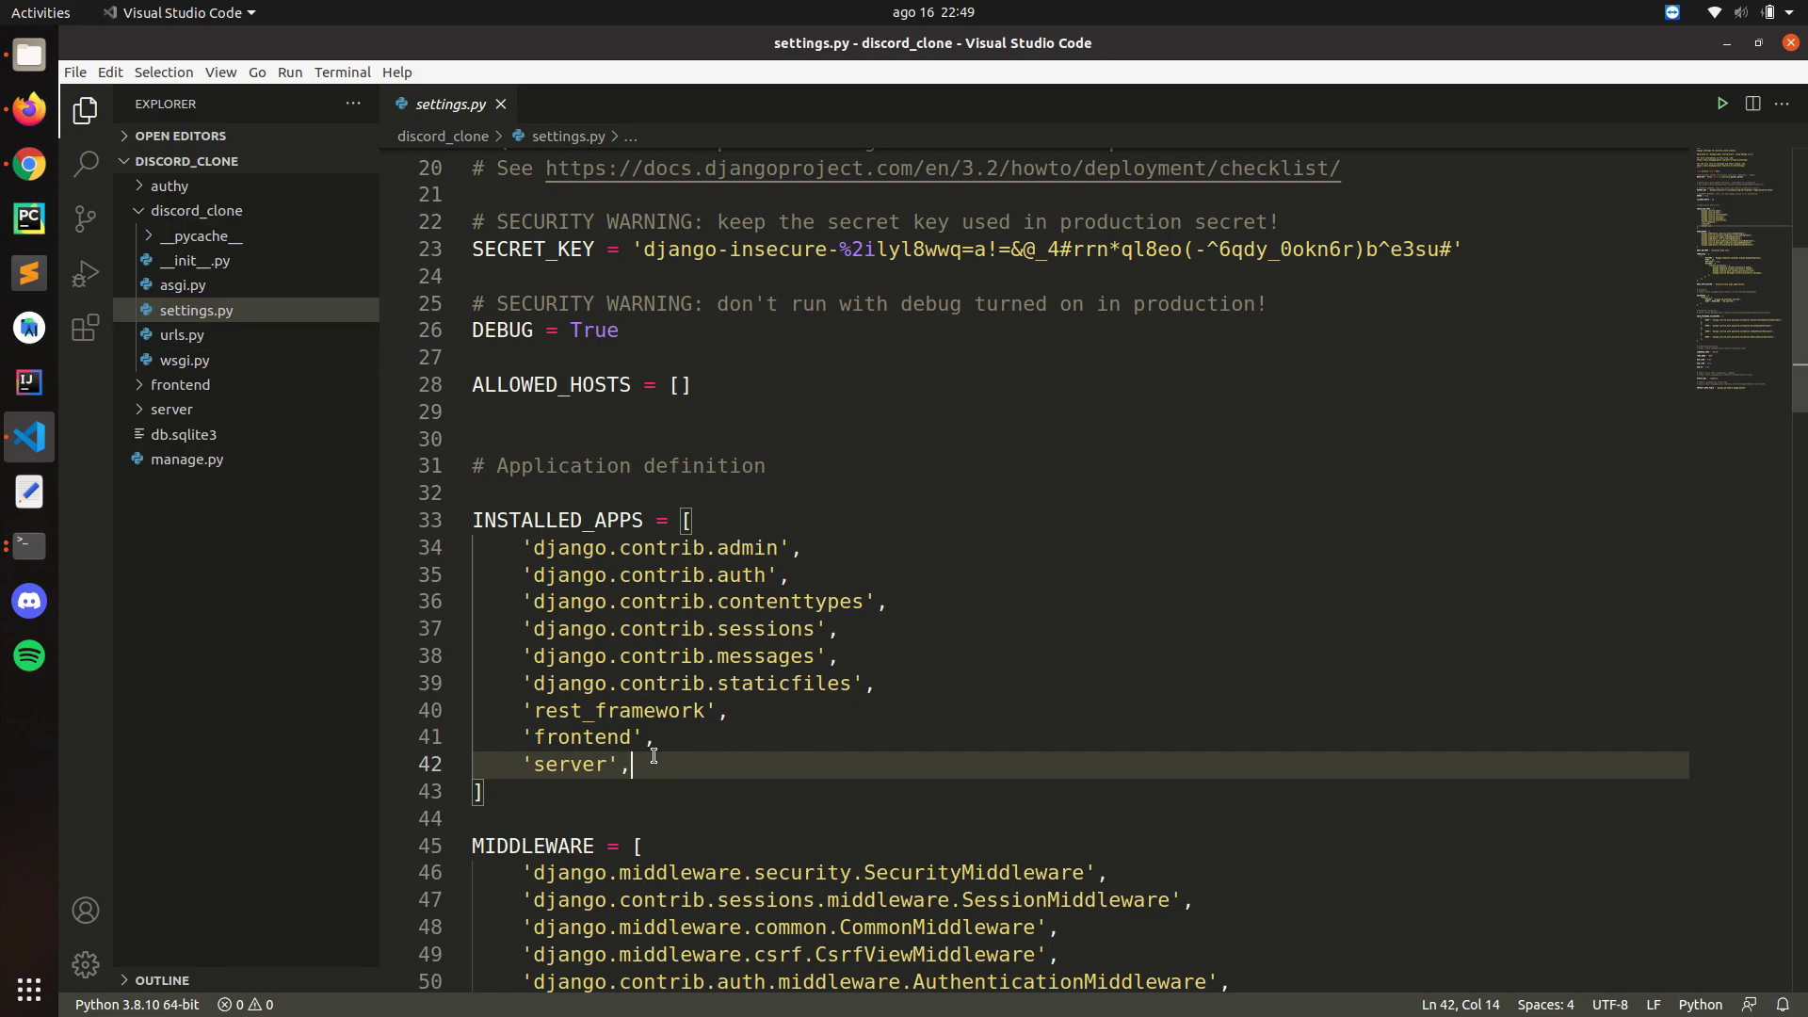
Step: Add 'authy' after 'server' in INSTALLED_APPS, then save and close settings.py
{"action": "key", "text": "Return"}
{"action": "type", "text": "a"}
{"action": "key", "text": "BackSpace"}
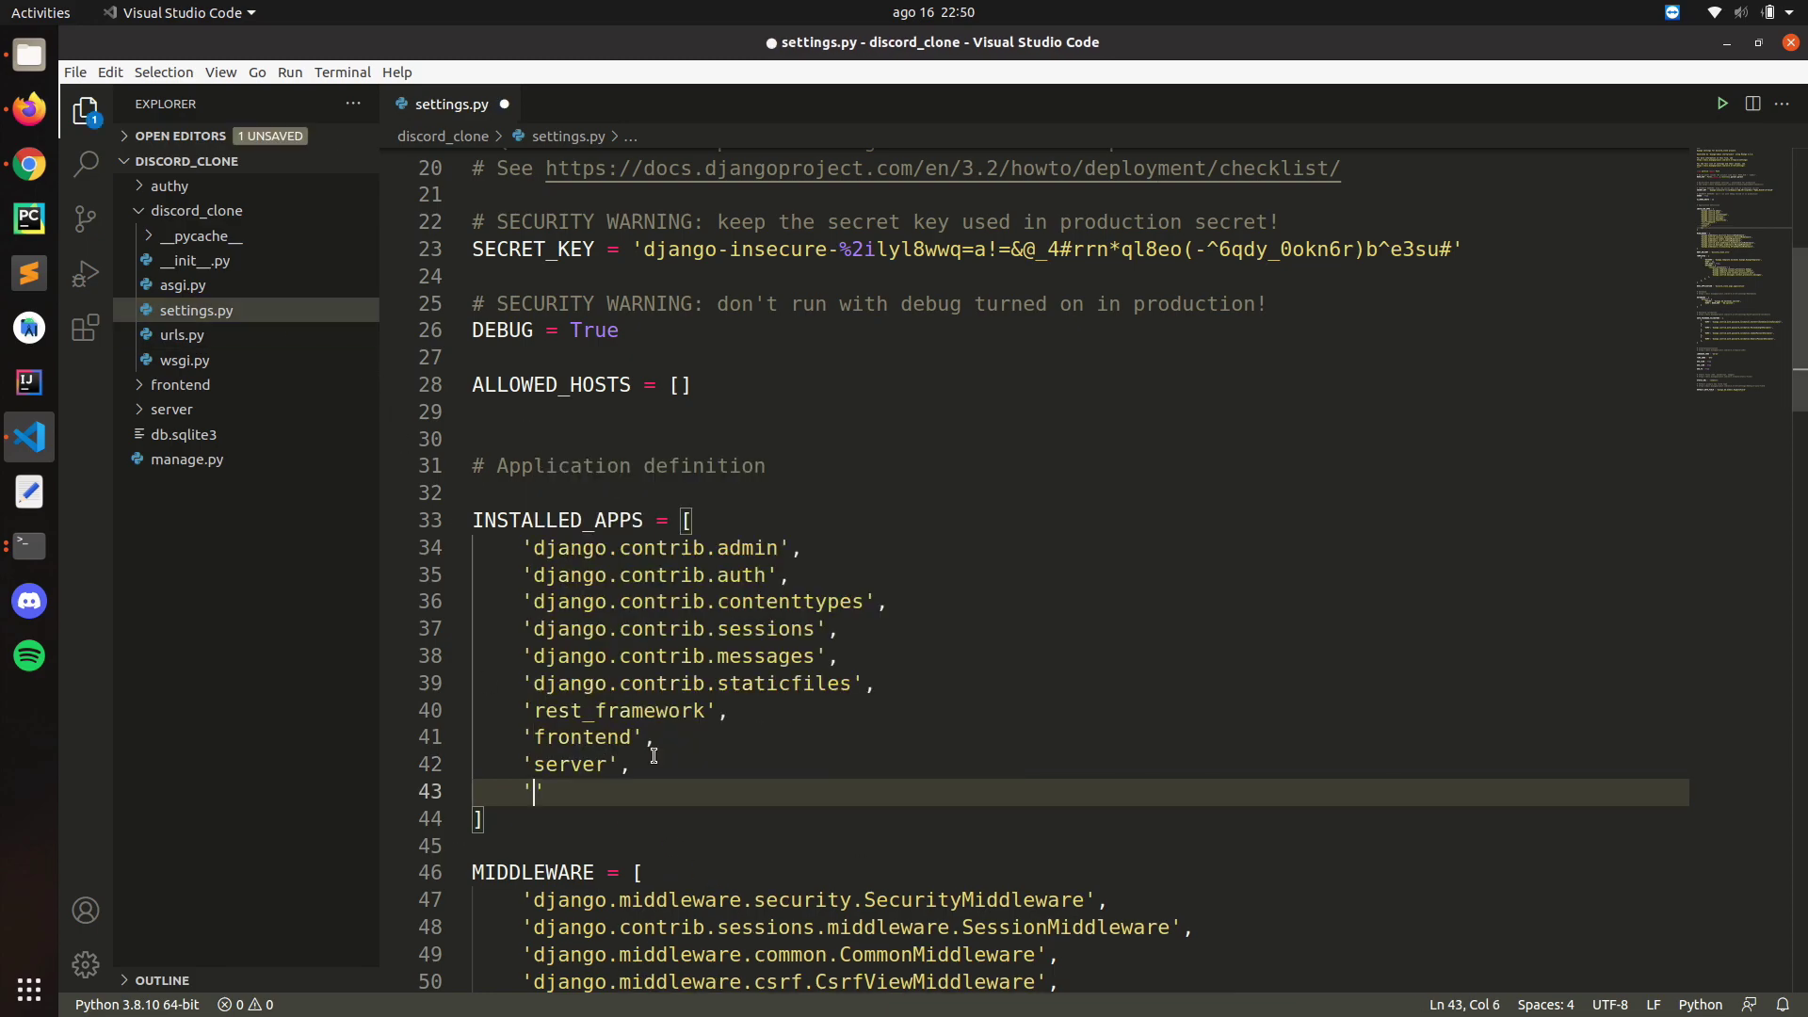
{"action": "type", "text": "authy"}
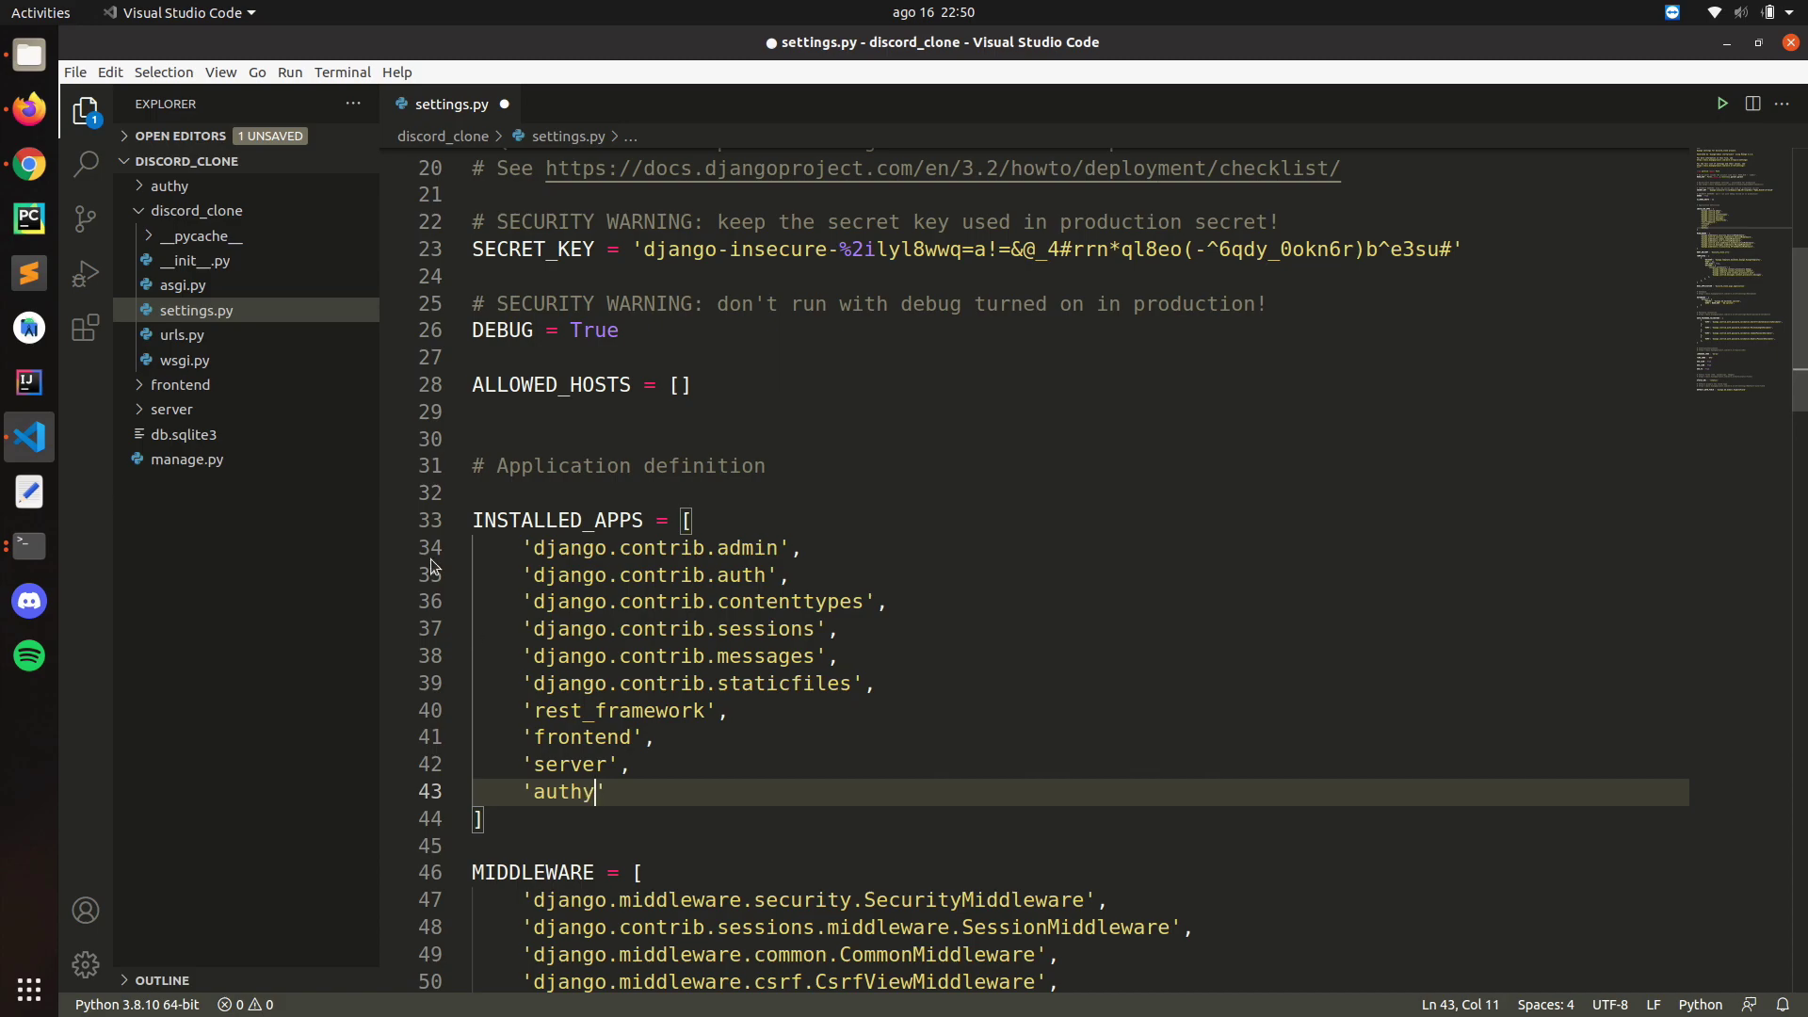
{"action": "key", "text": "ctrl+s"}
{"action": "left_click", "coordinate": [504, 106]}
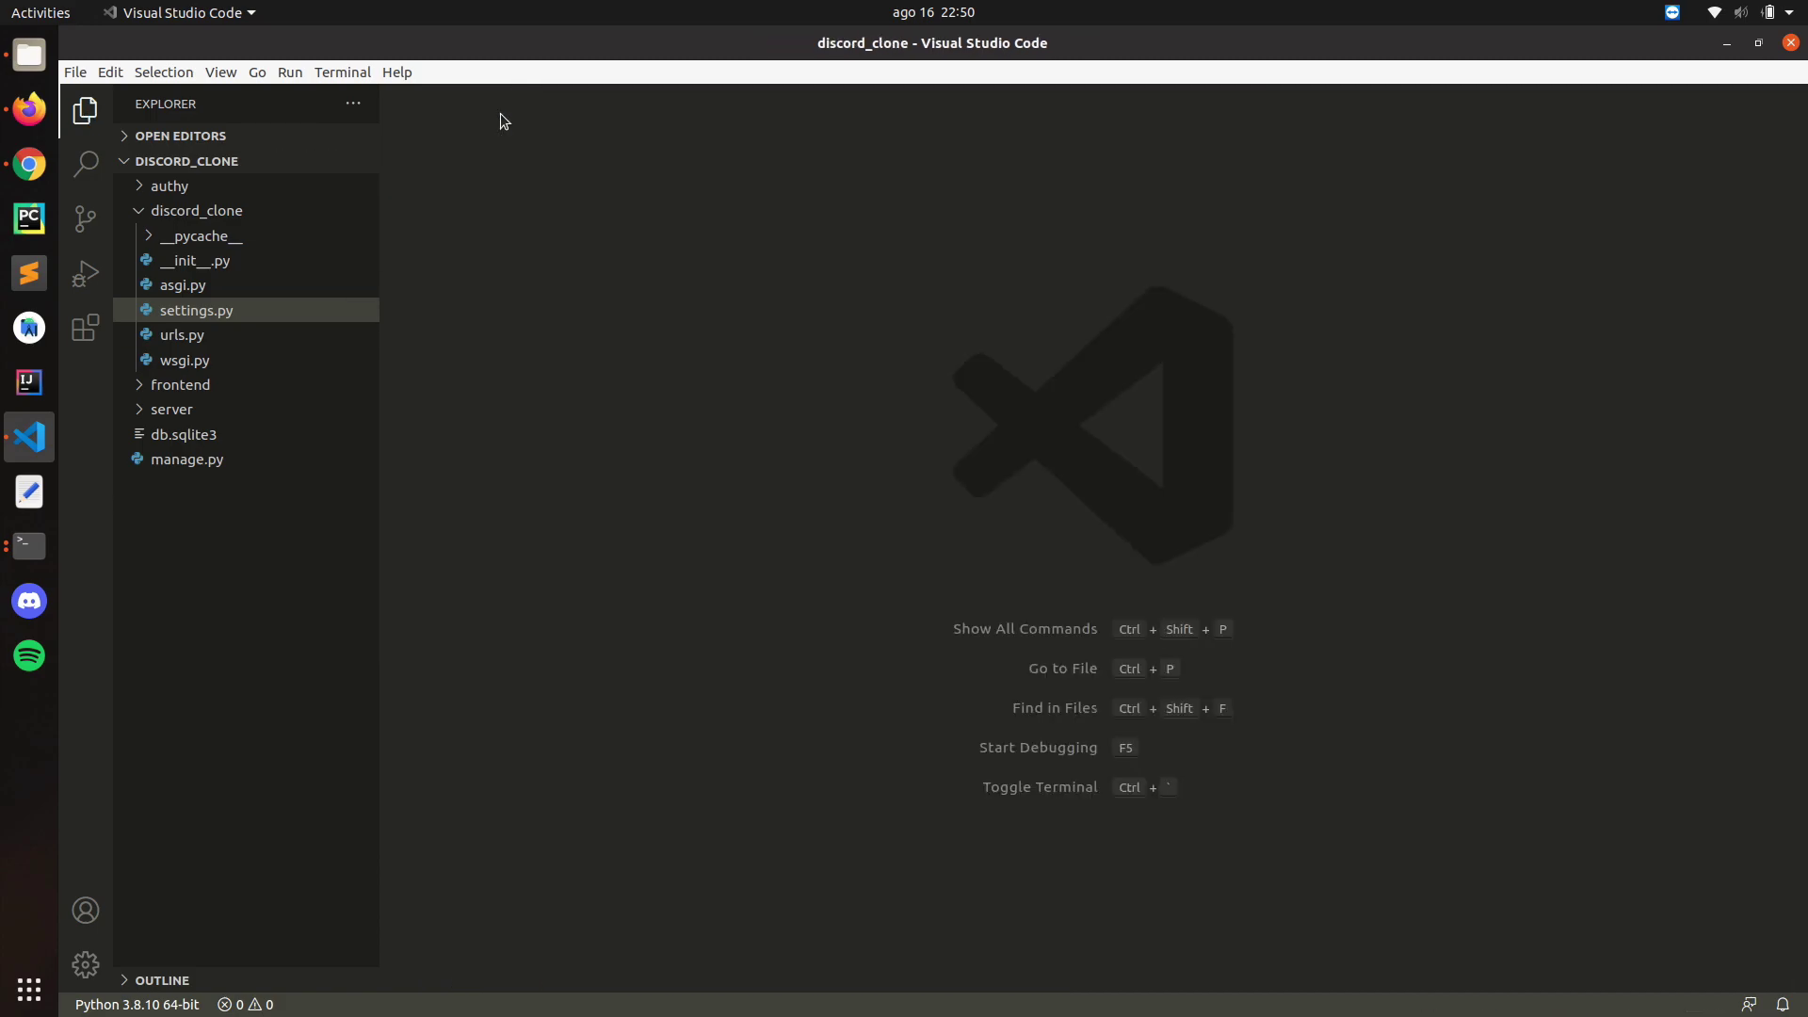
Step: Collapse the discord_clone folder and toggle the authy folder in the Explorer
{"action": "left_click", "coordinate": [160, 215]}
{"action": "left_click", "coordinate": [177, 193]}
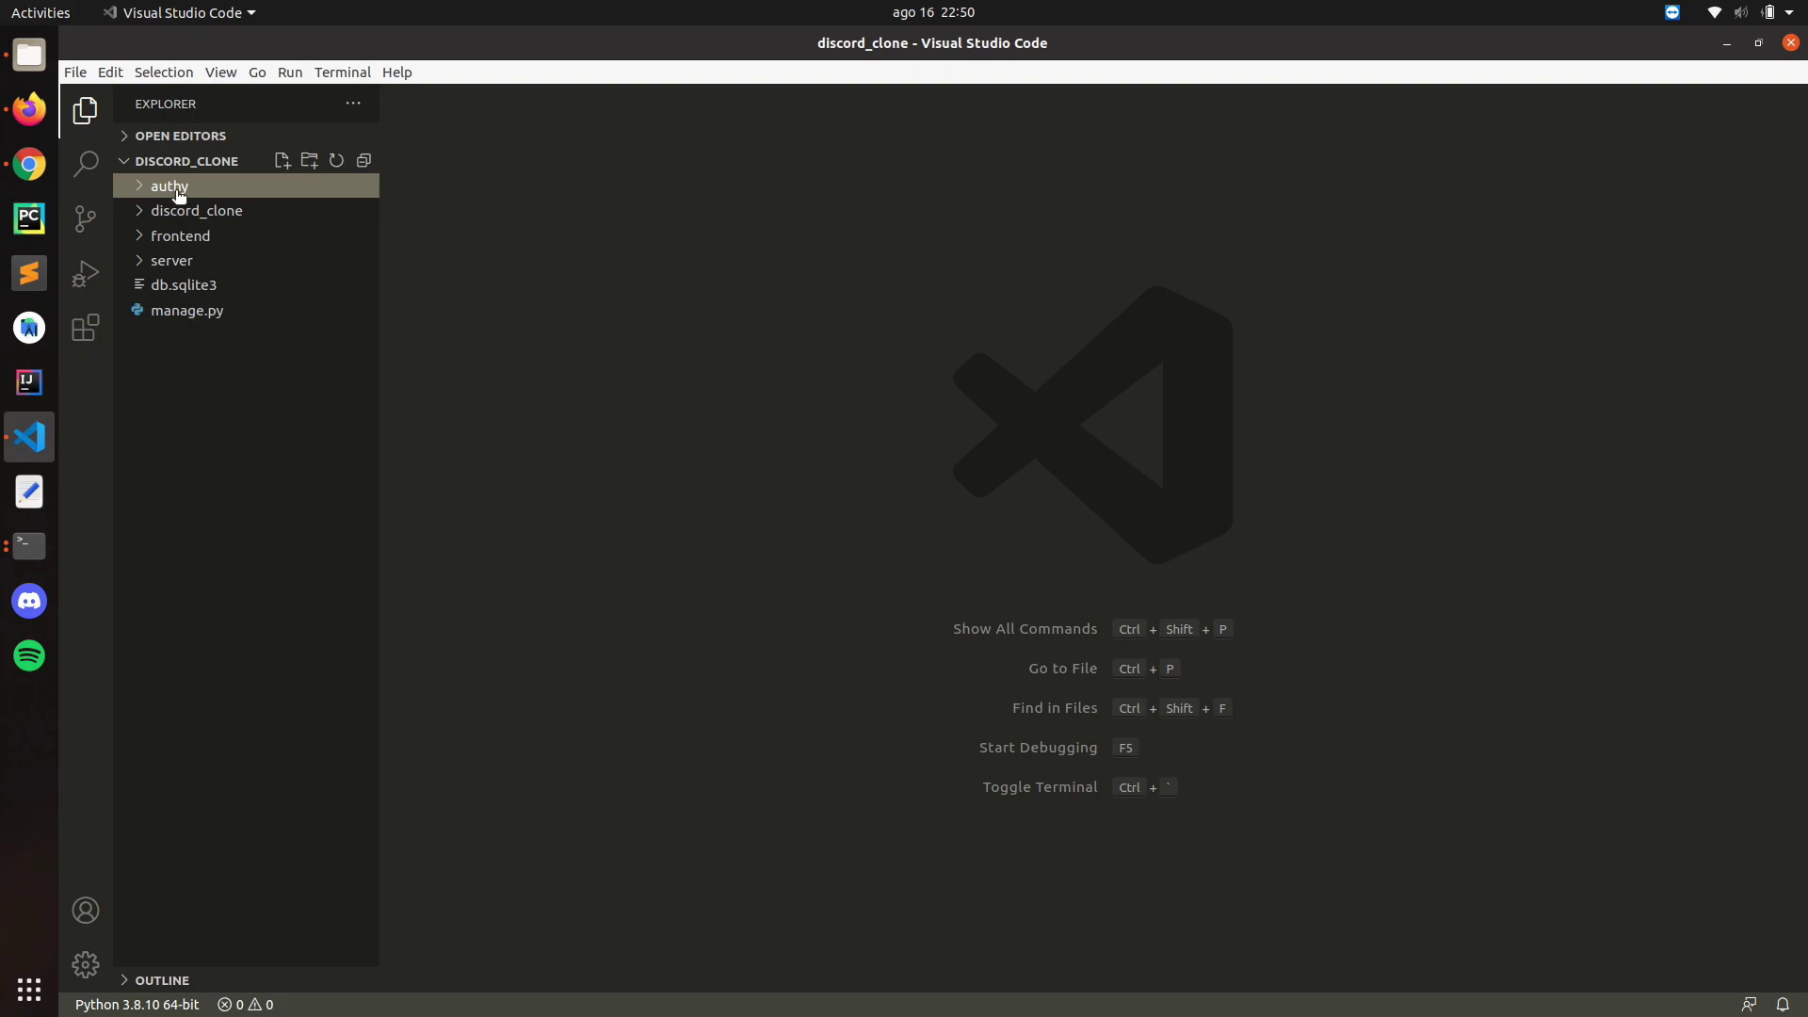
{"action": "left_click", "coordinate": [171, 190]}
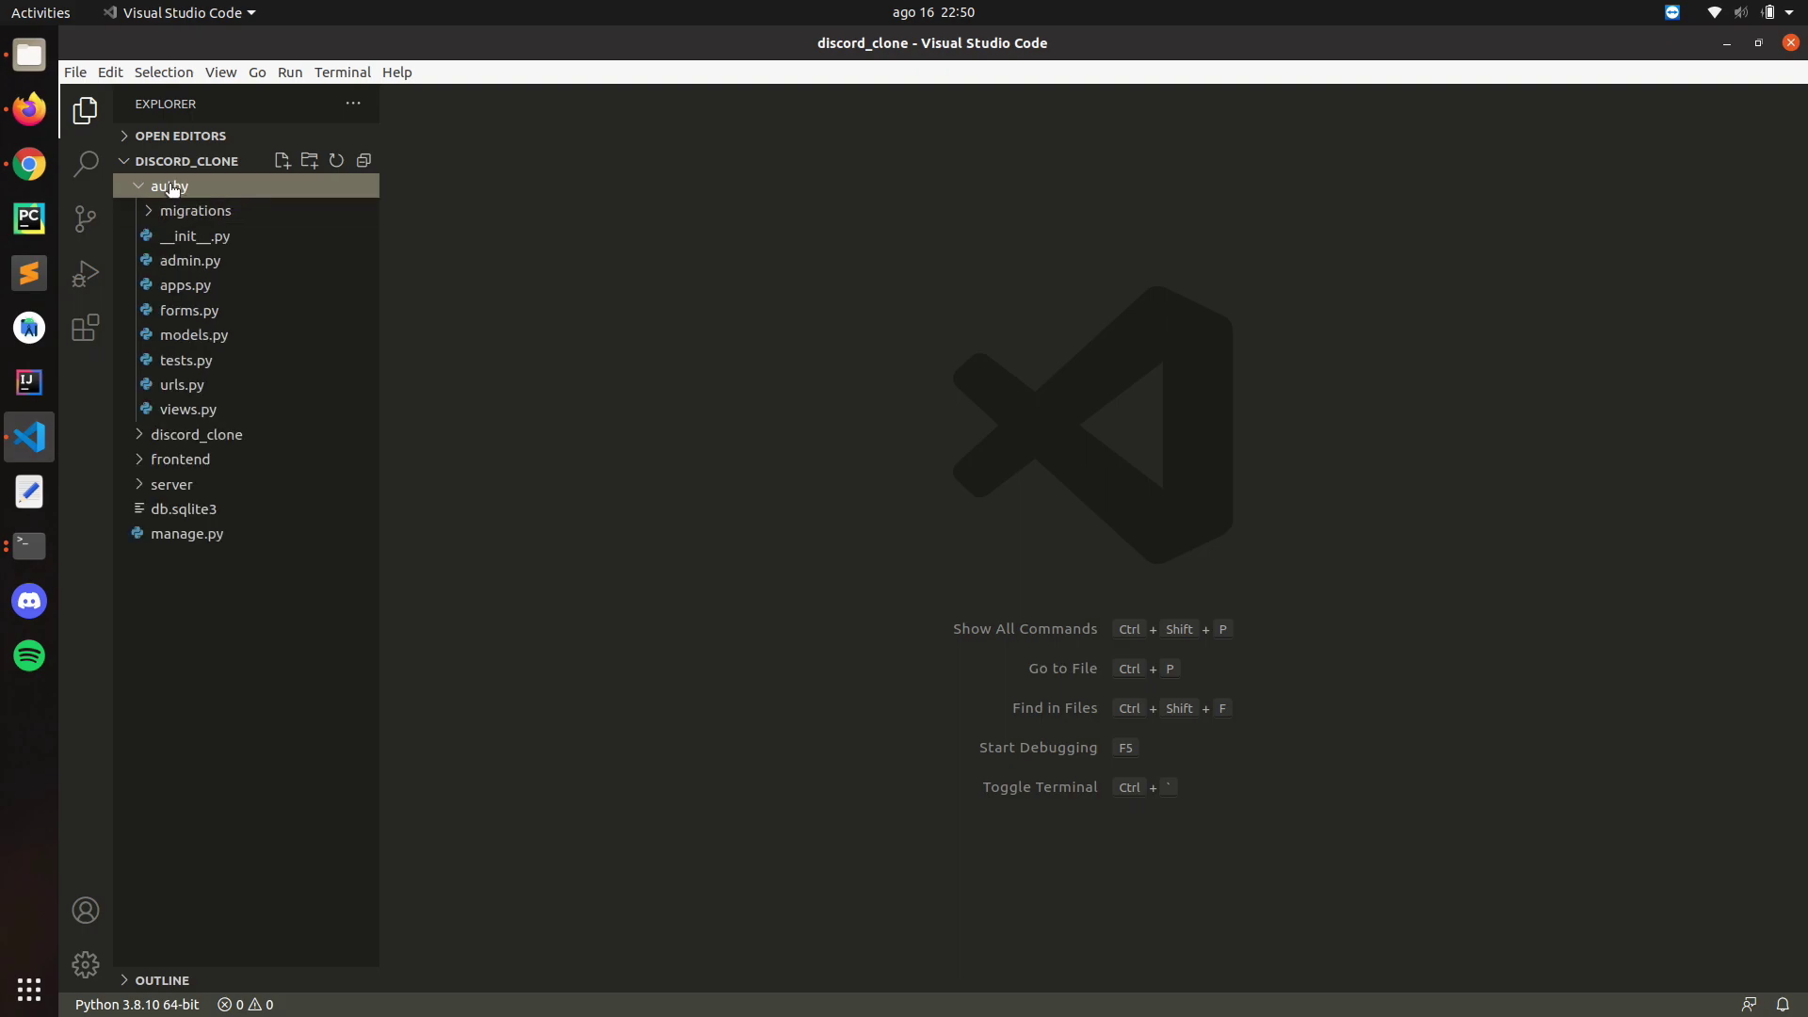
{"action": "left_click", "coordinate": [171, 190]}
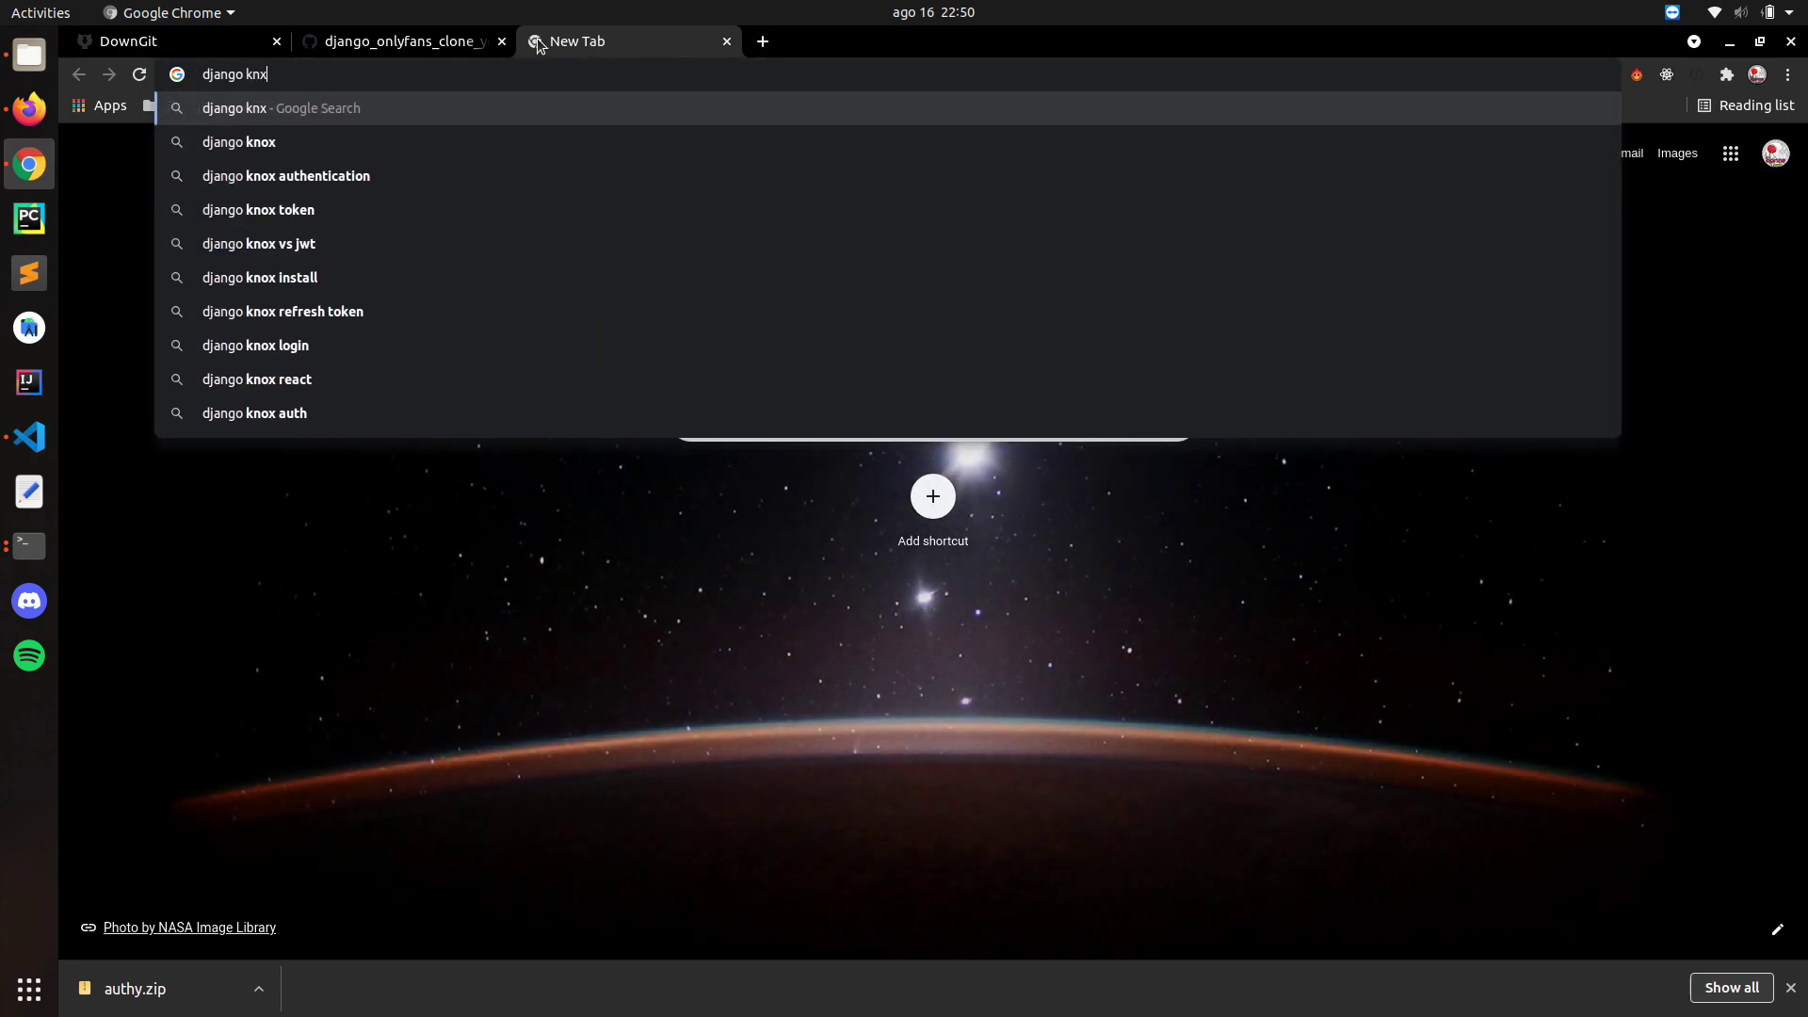
Step: Search the web for 'django knox' and dismiss the downloads bar
{"action": "key", "text": "Return"}
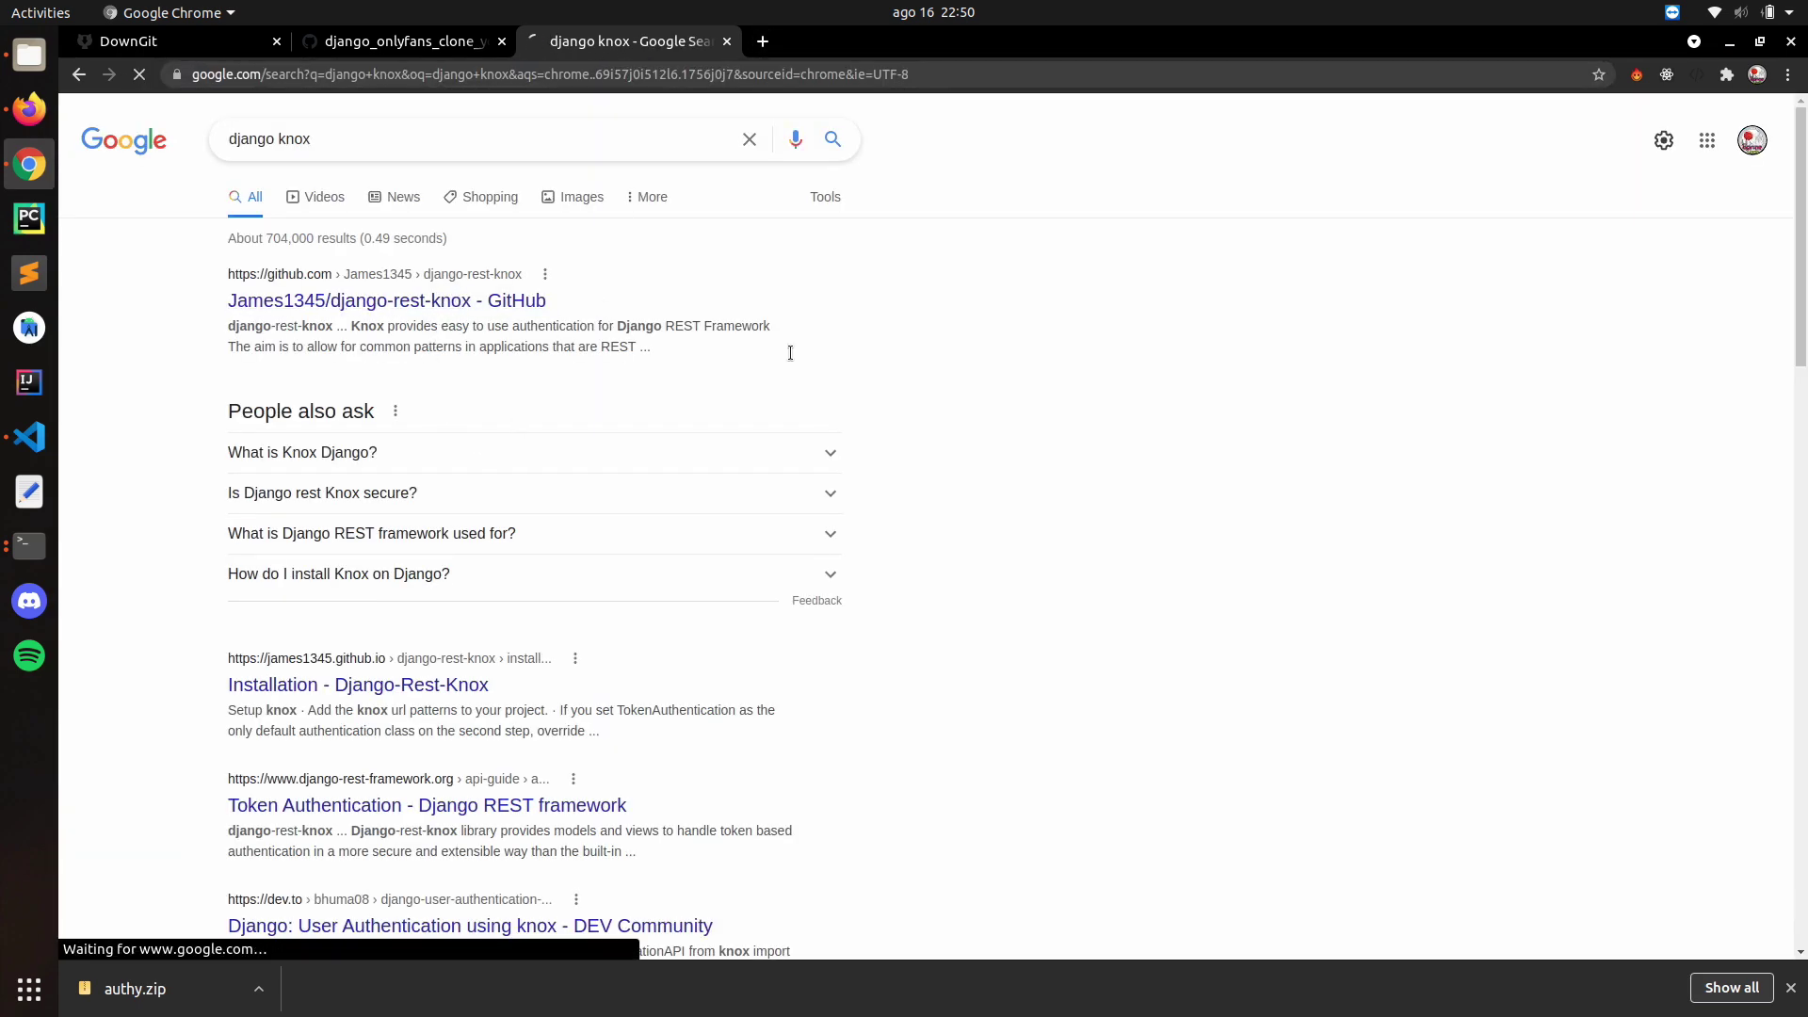
{"action": "left_click", "coordinate": [1791, 988]}
{"action": "scroll", "coordinate": [587, 372], "scroll_direction": "down", "scroll_amount": 7}
{"action": "scroll", "coordinate": [560, 391], "scroll_direction": "down", "scroll_amount": 6}
{"action": "scroll", "coordinate": [560, 391], "scroll_direction": "down", "scroll_amount": 3}
{"action": "scroll", "coordinate": [559, 392], "scroll_direction": "up", "scroll_amount": 1}
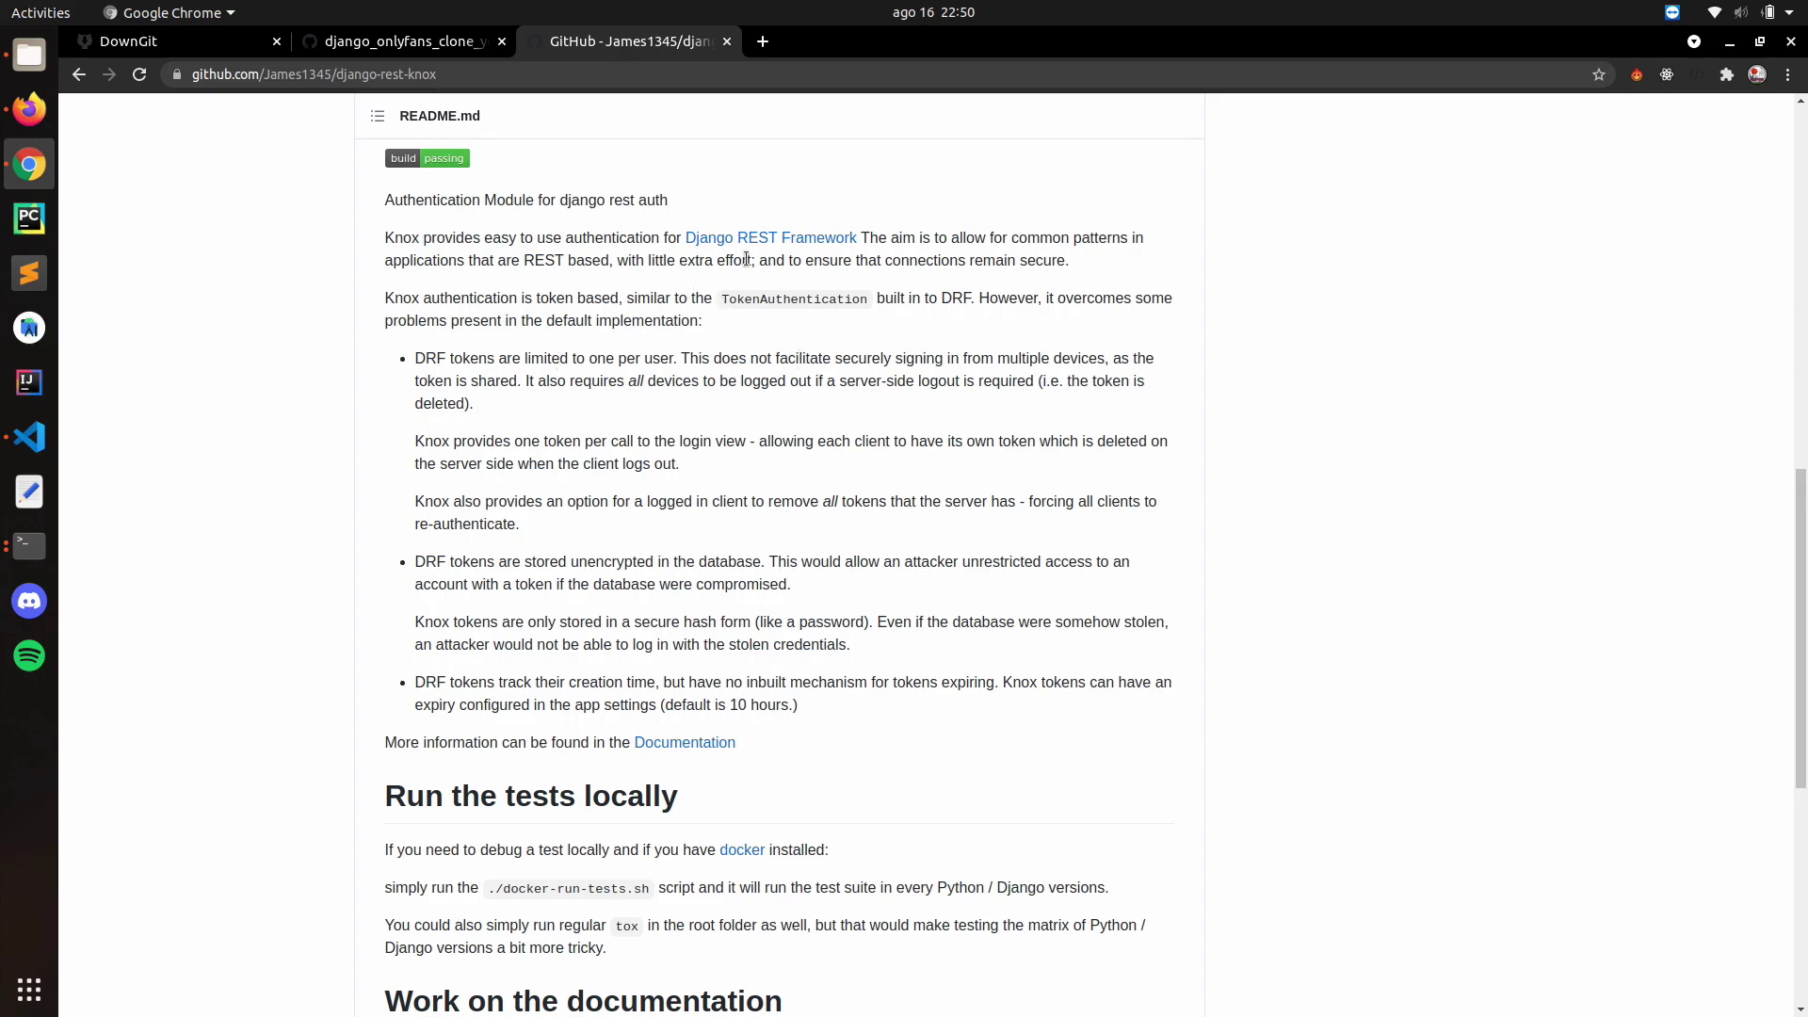
Step: Open the Django REST framework Authentication guide at its TokenAuthentication section
{"action": "middle_click", "coordinate": [807, 240]}
{"action": "left_click", "coordinate": [795, 42]}
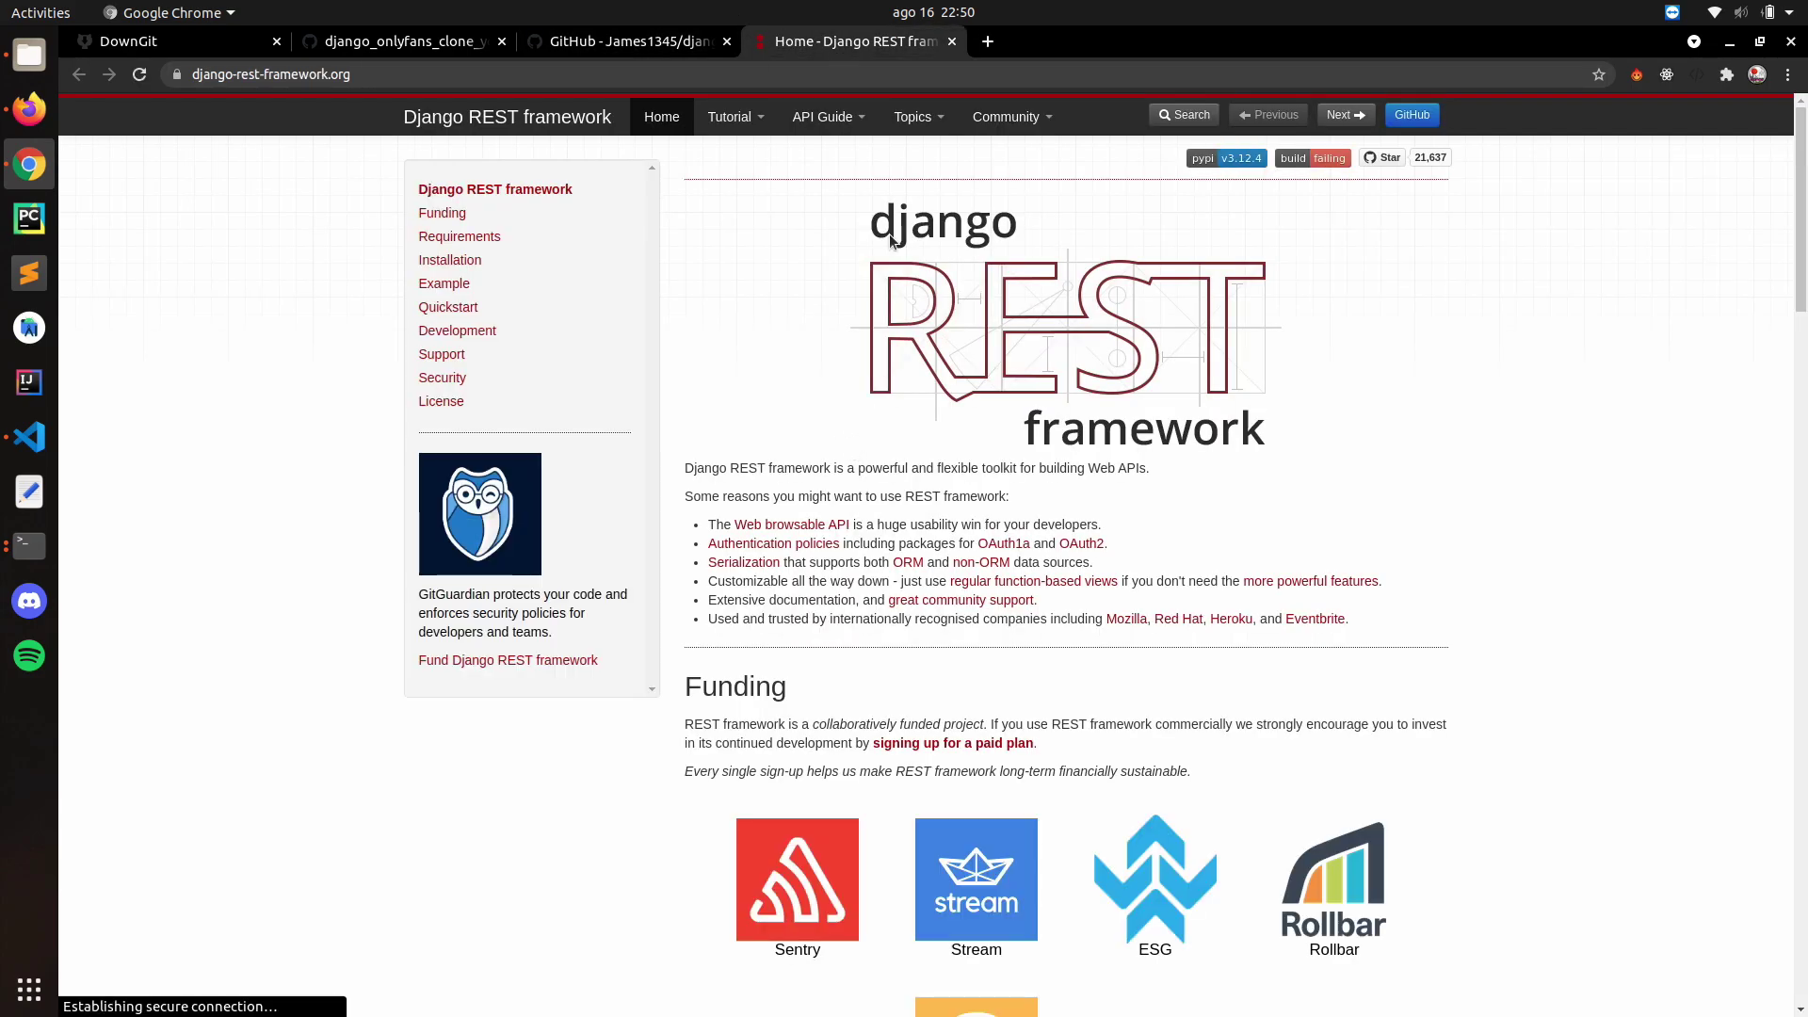
{"action": "left_click", "coordinate": [728, 117]}
{"action": "left_click", "coordinate": [836, 124]}
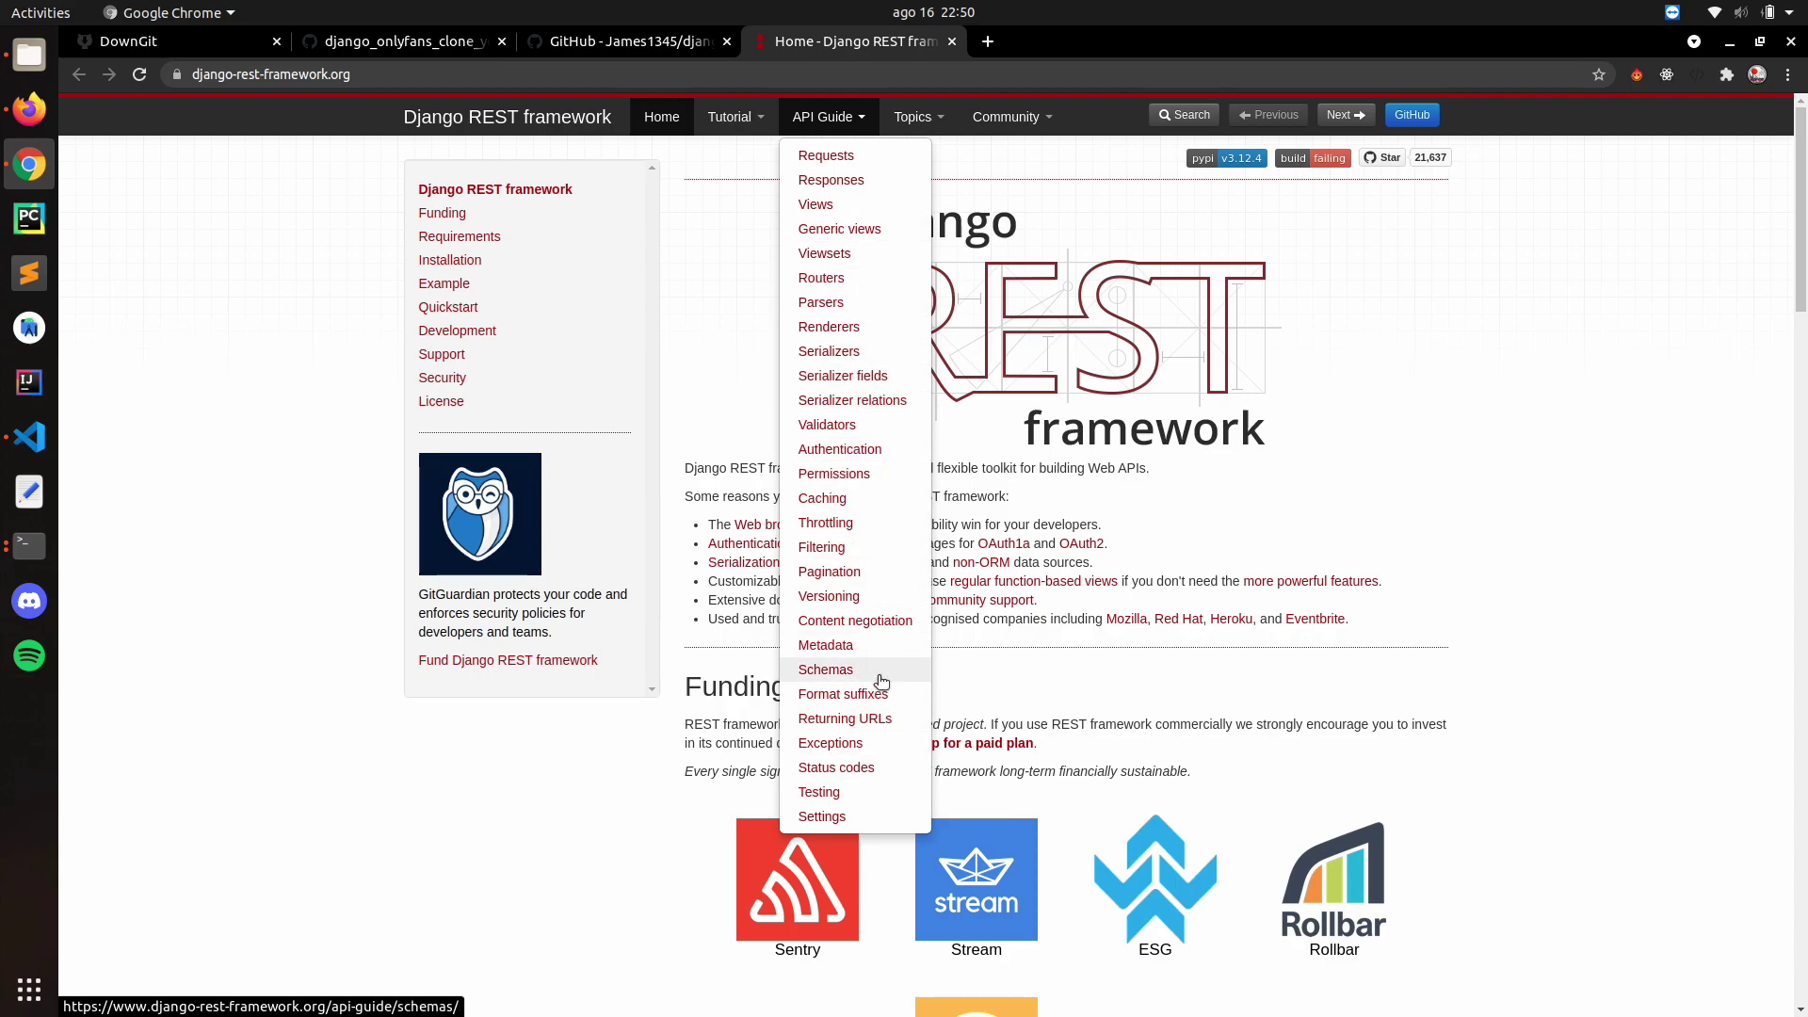
{"action": "left_click", "coordinate": [865, 450]}
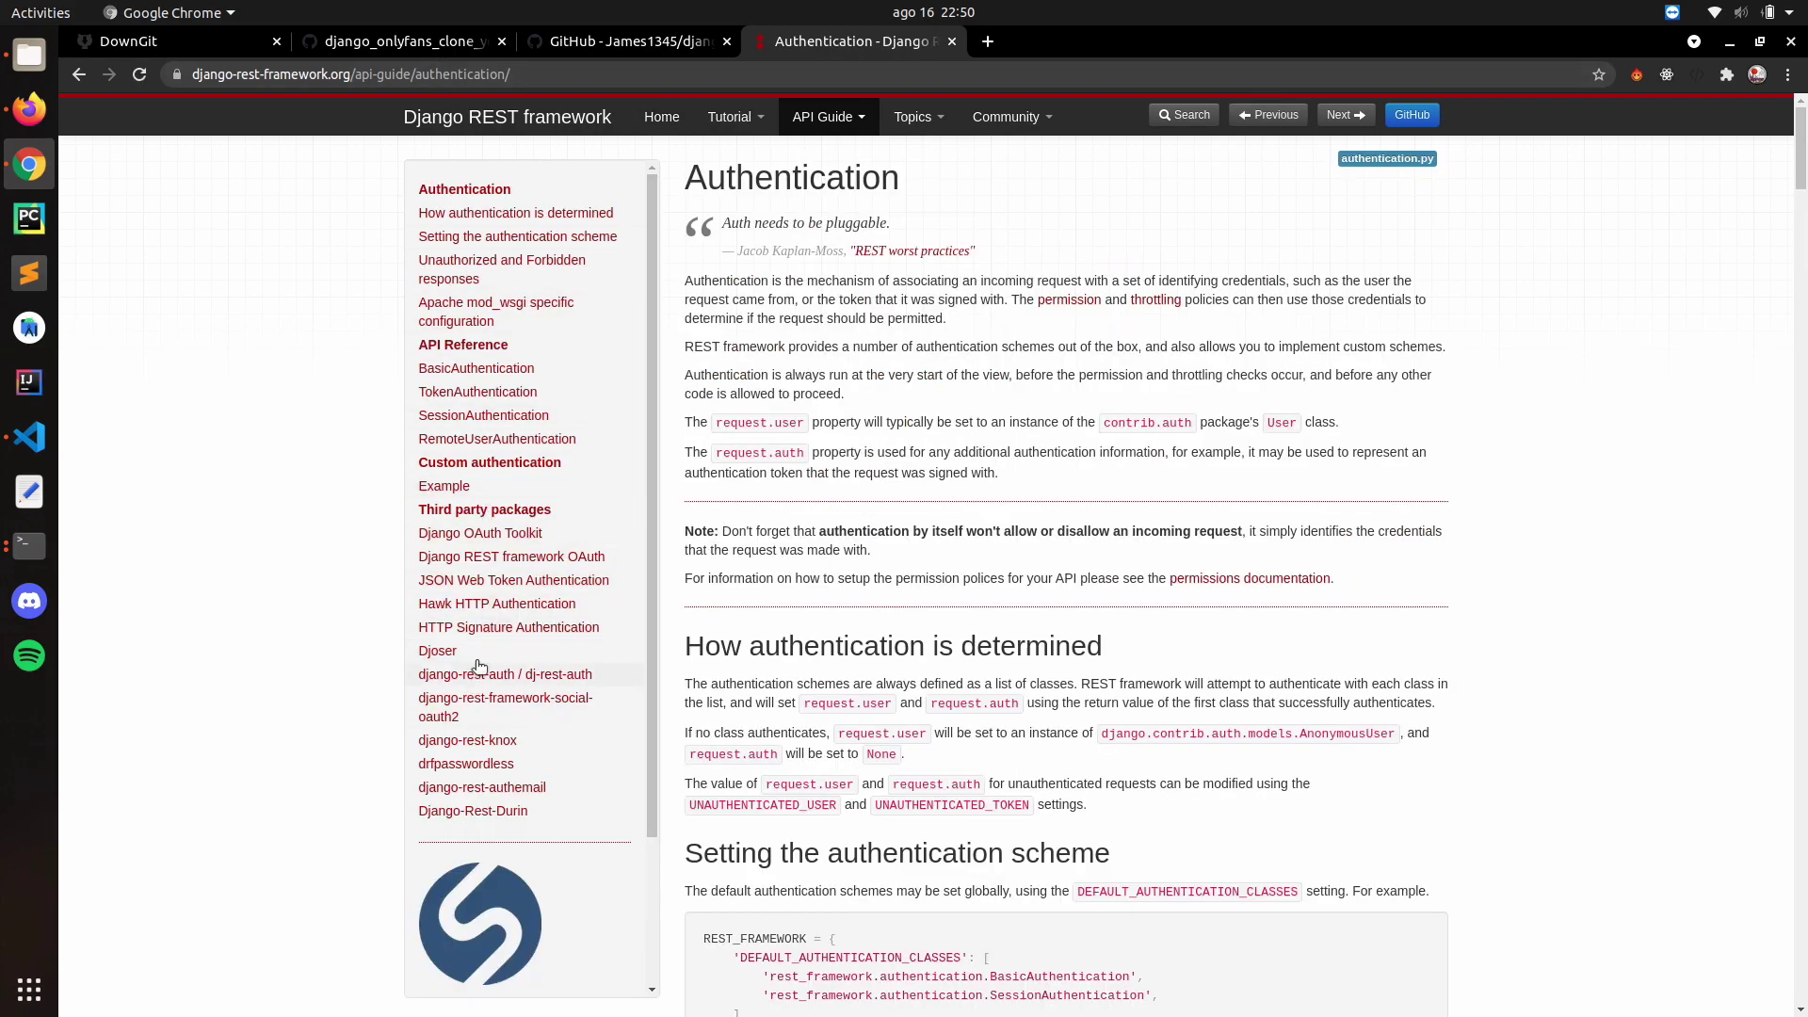
{"action": "left_click", "coordinate": [516, 395]}
{"action": "scroll", "coordinate": [787, 384], "scroll_direction": "down", "scroll_amount": 1}
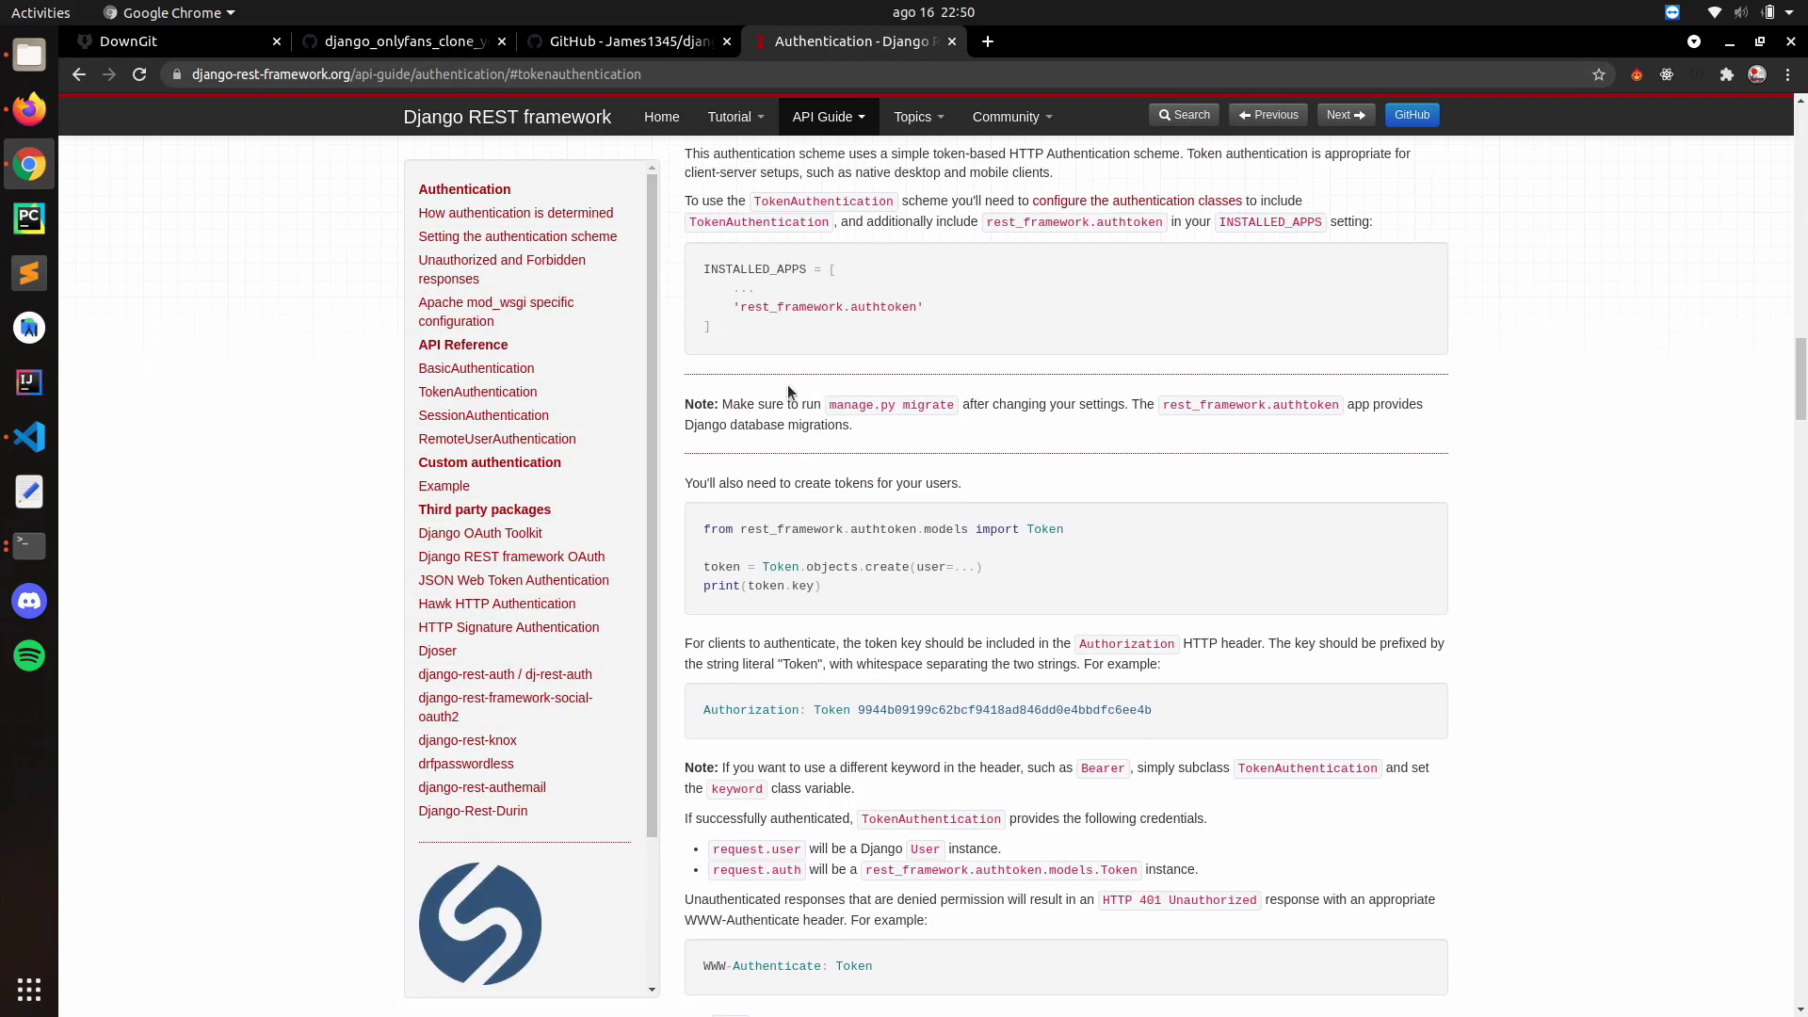
{"action": "scroll", "coordinate": [787, 384], "scroll_direction": "down", "scroll_amount": 3}
{"action": "scroll", "coordinate": [784, 393], "scroll_direction": "down", "scroll_amount": 3}
{"action": "scroll", "coordinate": [814, 251], "scroll_direction": "down", "scroll_amount": 2}
{"action": "scroll", "coordinate": [914, 536], "scroll_direction": "up", "scroll_amount": 1}
{"action": "scroll", "coordinate": [853, 535], "scroll_direction": "up", "scroll_amount": 2}
{"action": "scroll", "coordinate": [1027, 281], "scroll_direction": "up", "scroll_amount": 3}
{"action": "scroll", "coordinate": [1027, 282], "scroll_direction": "up", "scroll_amount": 2}
{"action": "scroll", "coordinate": [936, 400], "scroll_direction": "down", "scroll_amount": 3}
{"action": "scroll", "coordinate": [974, 654], "scroll_direction": "down", "scroll_amount": 4}
{"action": "scroll", "coordinate": [969, 659], "scroll_direction": "down", "scroll_amount": 7}
{"action": "scroll", "coordinate": [970, 658], "scroll_direction": "down", "scroll_amount": 8}
{"action": "scroll", "coordinate": [962, 656], "scroll_direction": "down", "scroll_amount": 3}
{"action": "scroll", "coordinate": [962, 657], "scroll_direction": "down", "scroll_amount": 9}
{"action": "scroll", "coordinate": [959, 651], "scroll_direction": "down", "scroll_amount": 4}
{"action": "scroll", "coordinate": [958, 652], "scroll_direction": "down", "scroll_amount": 5}
{"action": "scroll", "coordinate": [955, 652], "scroll_direction": "up", "scroll_amount": 2}
{"action": "scroll", "coordinate": [956, 652], "scroll_direction": "down", "scroll_amount": 5}
{"action": "scroll", "coordinate": [947, 660], "scroll_direction": "down", "scroll_amount": 5}
{"action": "scroll", "coordinate": [946, 660], "scroll_direction": "down", "scroll_amount": 5}
{"action": "scroll", "coordinate": [947, 665], "scroll_direction": "down", "scroll_amount": 3}
{"action": "scroll", "coordinate": [939, 665], "scroll_direction": "down", "scroll_amount": 3}
{"action": "scroll", "coordinate": [936, 662], "scroll_direction": "down", "scroll_amount": 2}
{"action": "scroll", "coordinate": [937, 663], "scroll_direction": "up", "scroll_amount": 1}
{"action": "scroll", "coordinate": [721, 539], "scroll_direction": "down", "scroll_amount": 1}
{"action": "scroll", "coordinate": [719, 541], "scroll_direction": "down", "scroll_amount": 6}
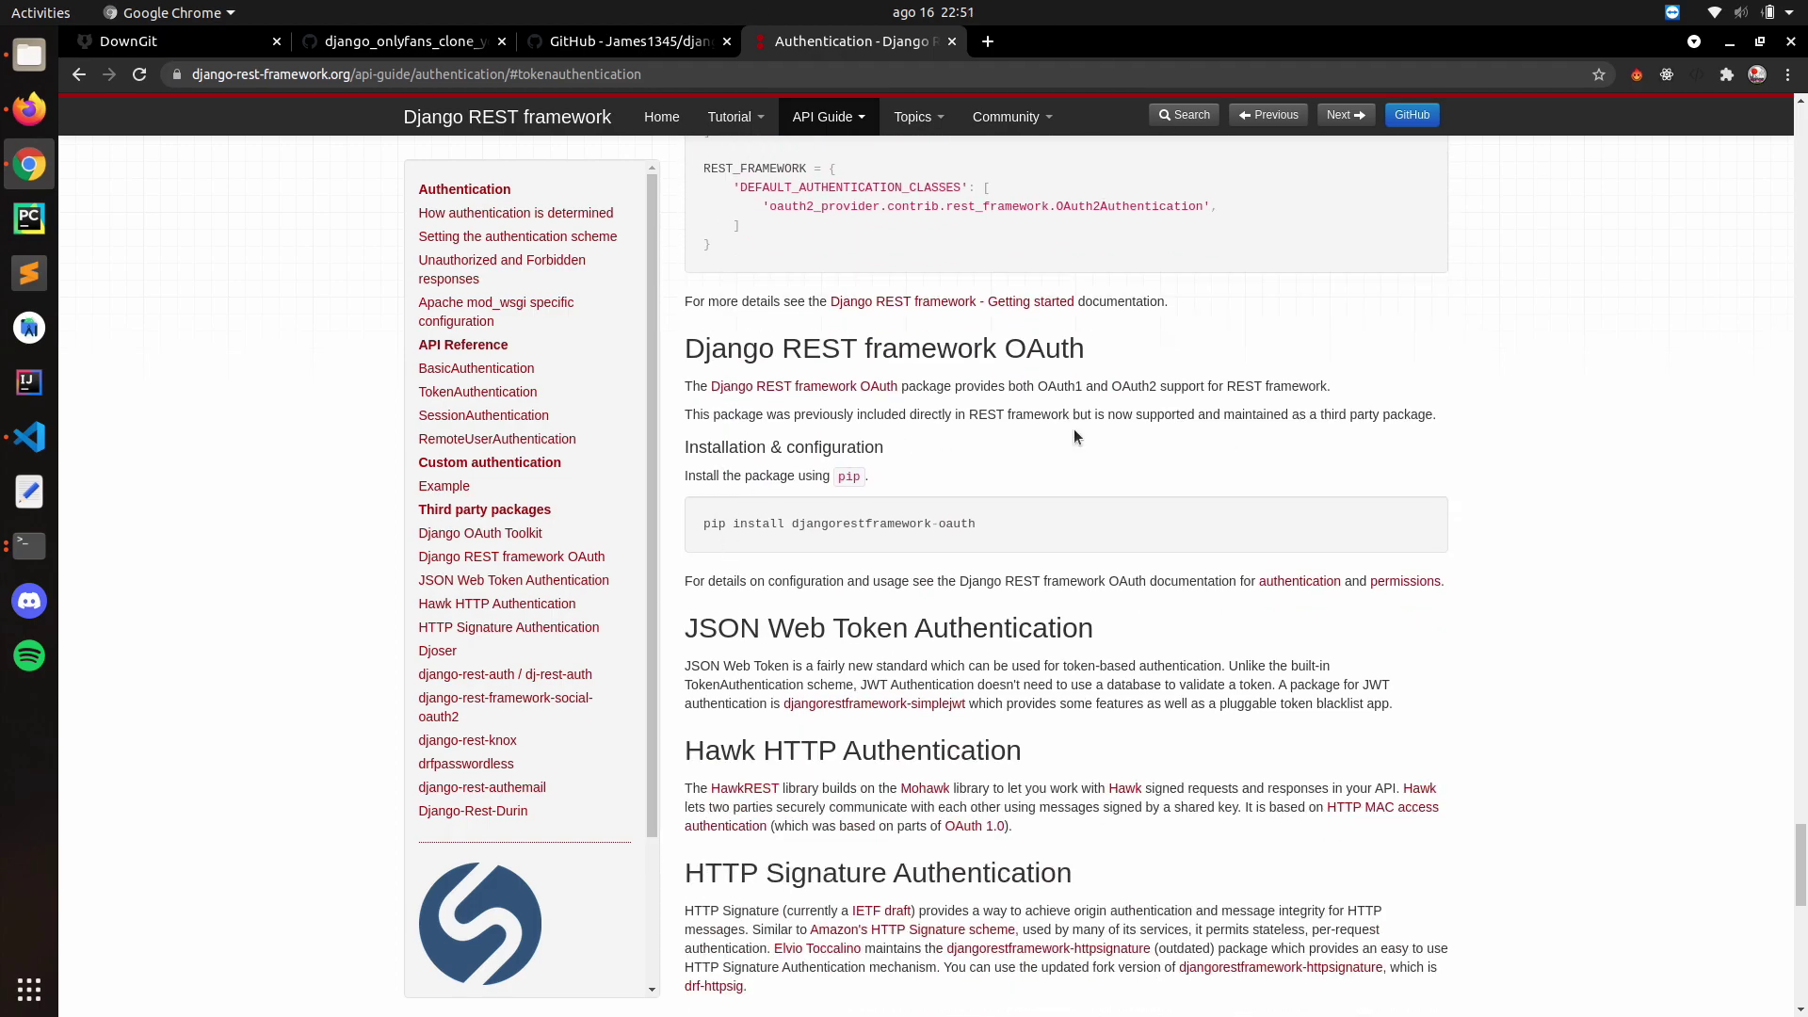
{"action": "scroll", "coordinate": [1073, 431], "scroll_direction": "down", "scroll_amount": 3}
{"action": "scroll", "coordinate": [1074, 502], "scroll_direction": "down", "scroll_amount": 3}
{"action": "scroll", "coordinate": [1076, 494], "scroll_direction": "down", "scroll_amount": 2}
{"action": "scroll", "coordinate": [1076, 495], "scroll_direction": "down", "scroll_amount": 2}
{"action": "scroll", "coordinate": [1076, 502], "scroll_direction": "down", "scroll_amount": 2}
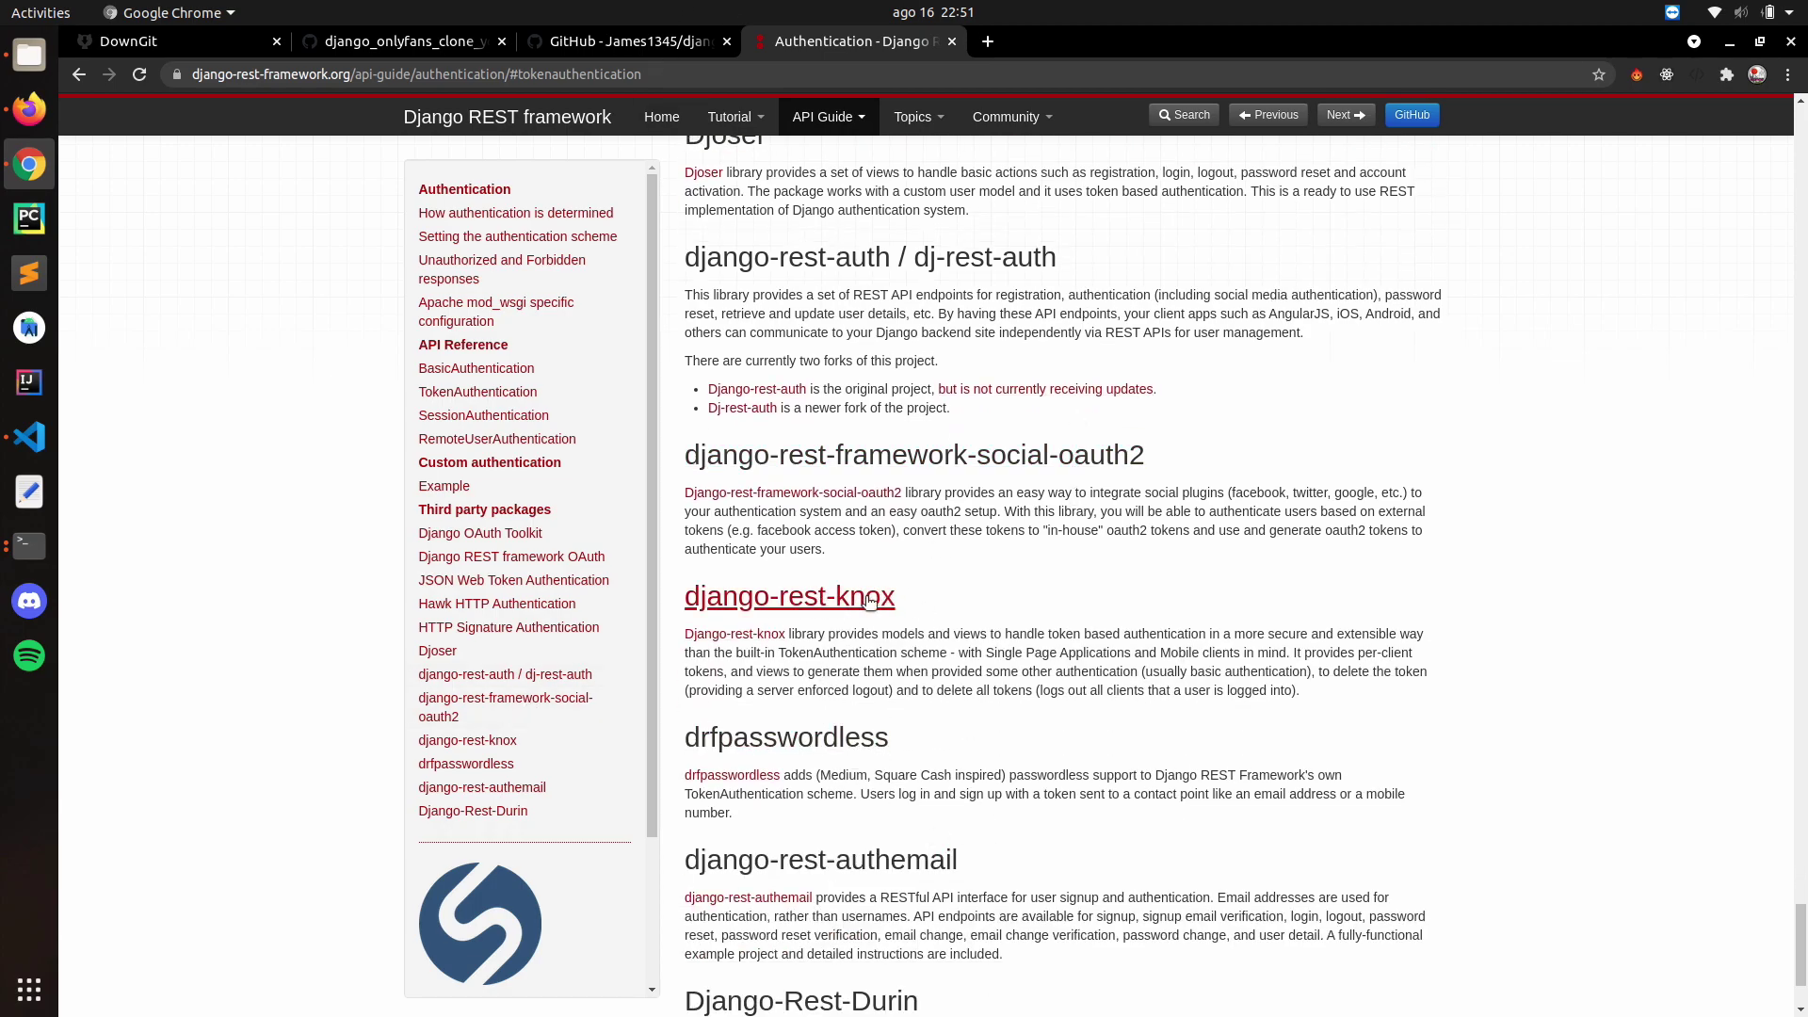
{"action": "scroll", "coordinate": [735, 116], "scroll_direction": "up", "scroll_amount": 3}
Step: Switch between browser tabs, ending on the django-rest-knox README
{"action": "left_click", "coordinate": [667, 38]}
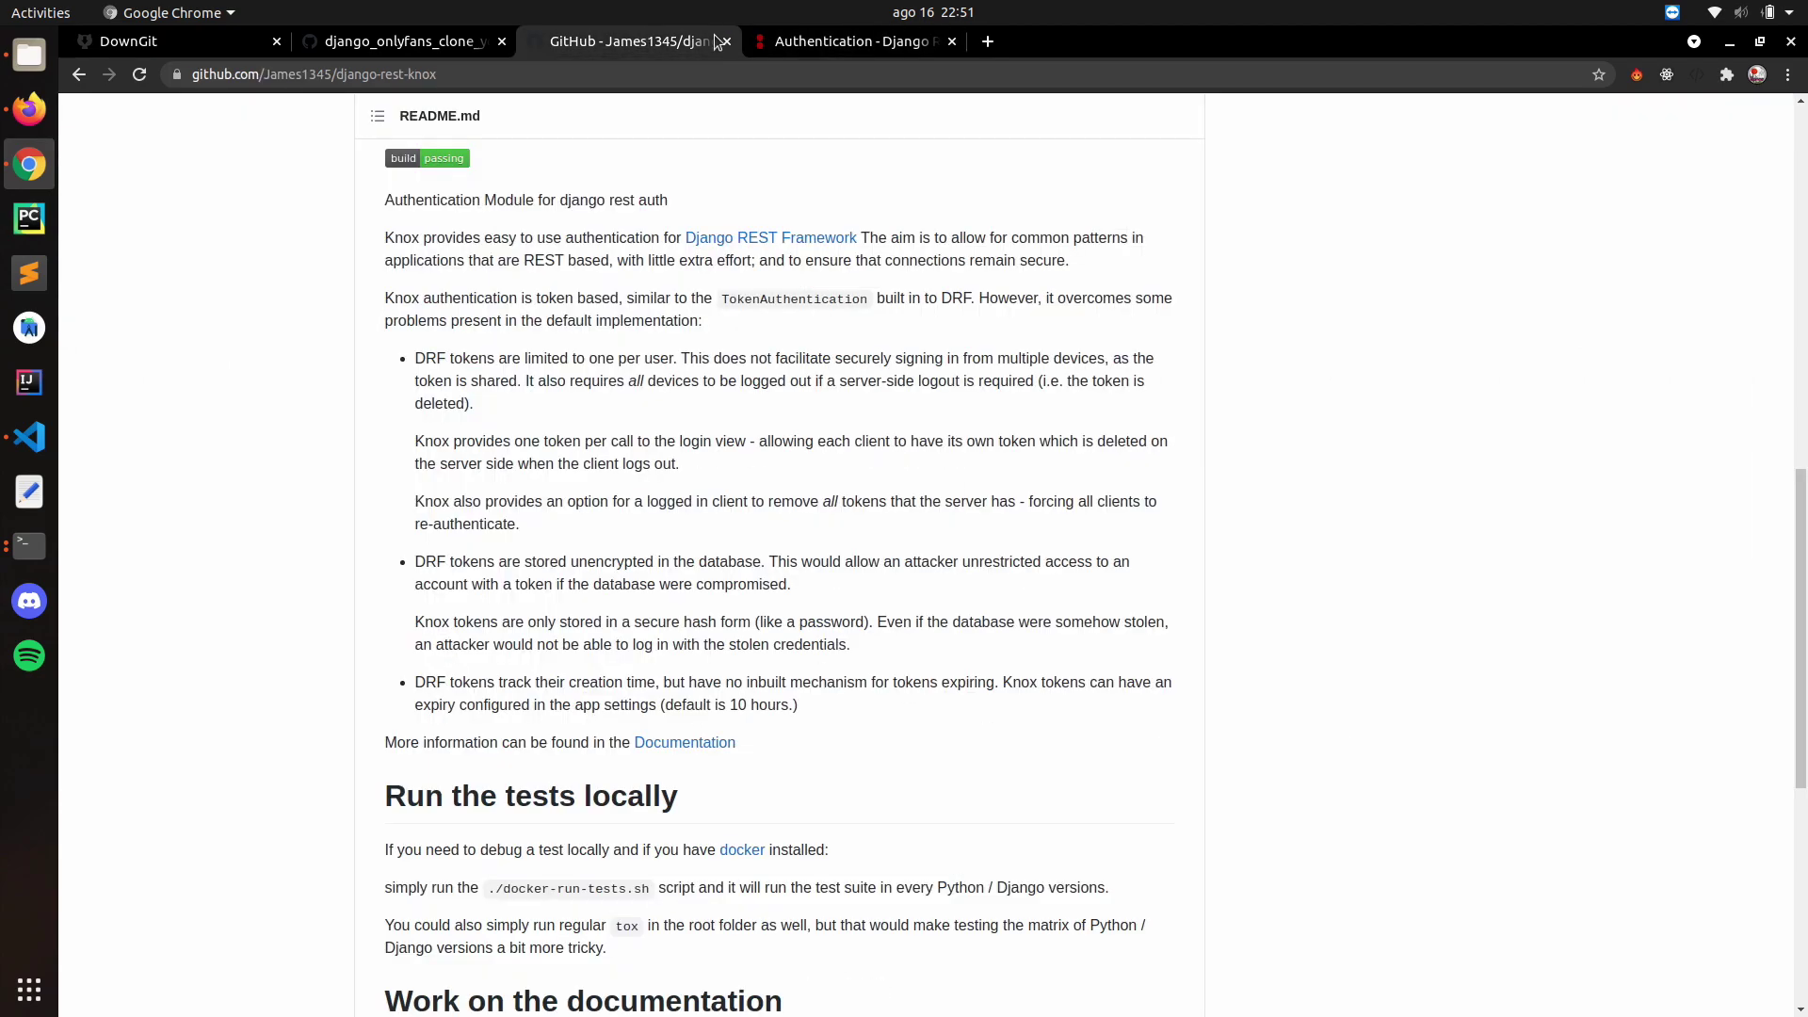
{"action": "left_click", "coordinate": [816, 48]}
{"action": "left_click", "coordinate": [635, 41]}
{"action": "left_click", "coordinate": [900, 48]}
{"action": "left_click", "coordinate": [609, 49]}
{"action": "left_click", "coordinate": [886, 40]}
{"action": "left_click", "coordinate": [575, 46]}
Step: Read the knox README, highlighting passages on Knox tokens and stolen databases and credentials
{"action": "mouse_move", "coordinate": [835, 708]}
{"action": "left_mouse_down"}
{"action": "mouse_move", "coordinate": [370, 254]}
{"action": "mouse_move", "coordinate": [383, 212]}
{"action": "left_mouse_up"}
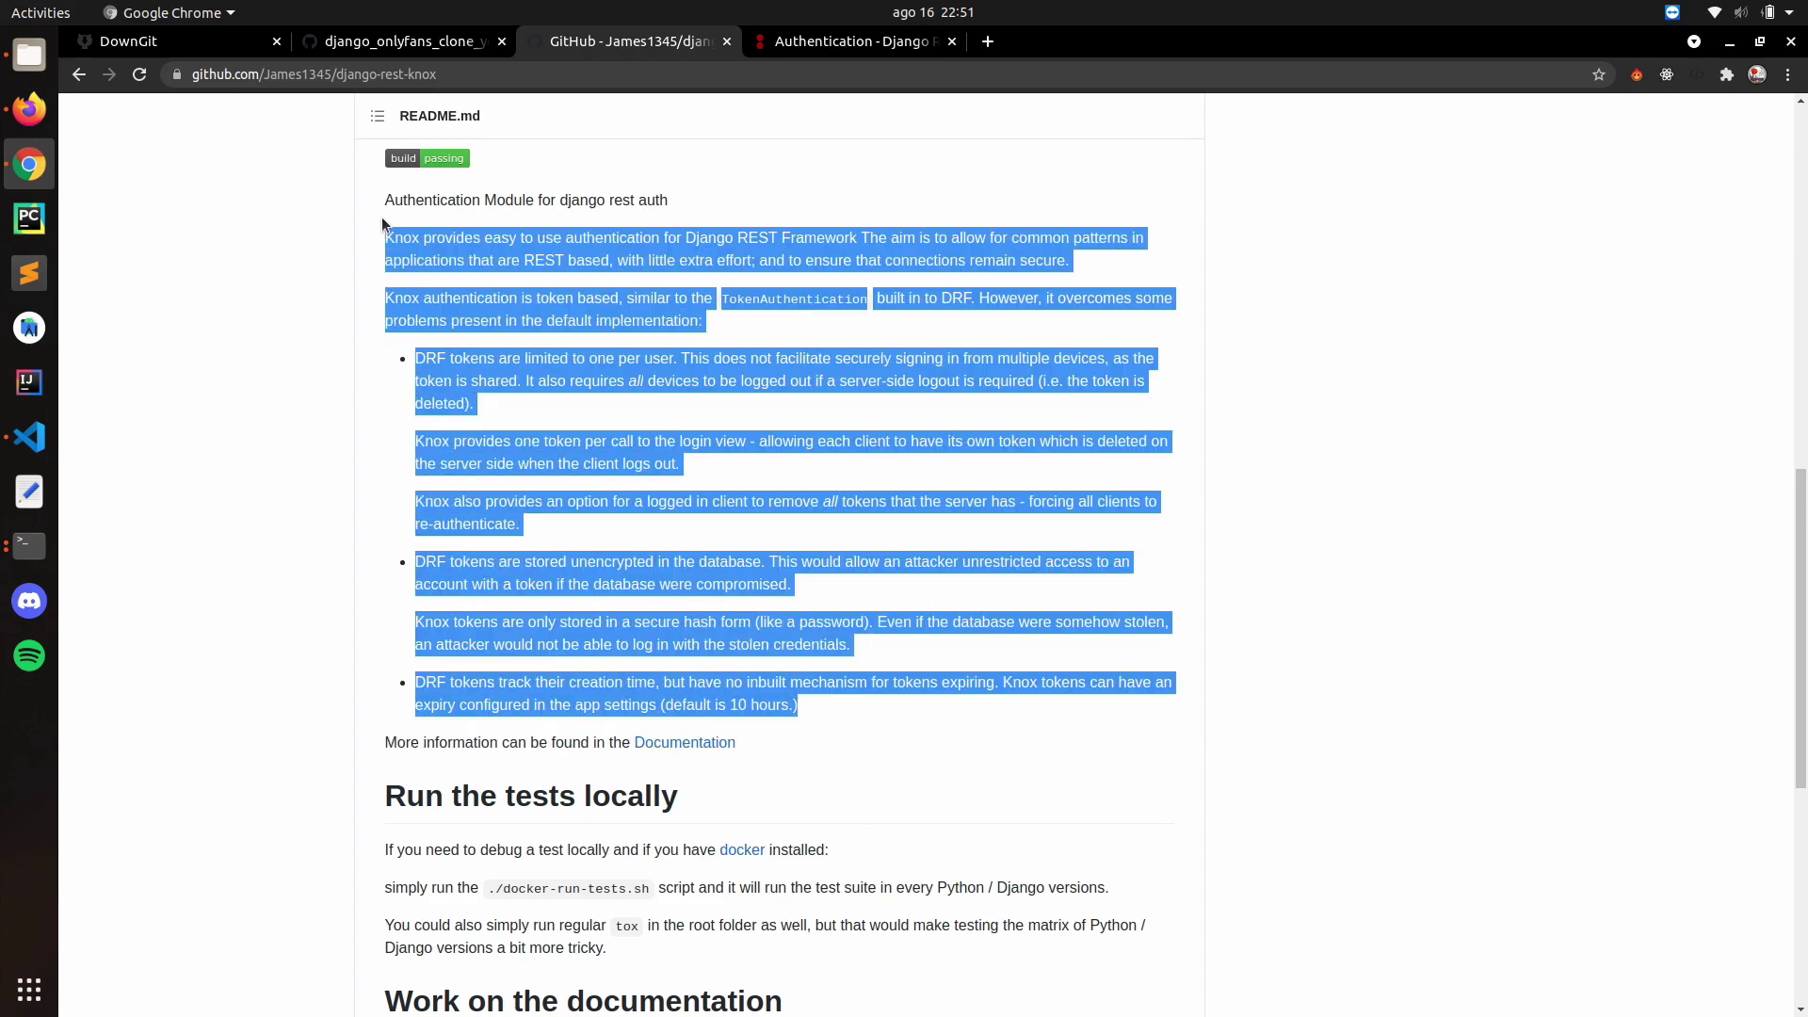
{"action": "left_click", "coordinate": [908, 767]}
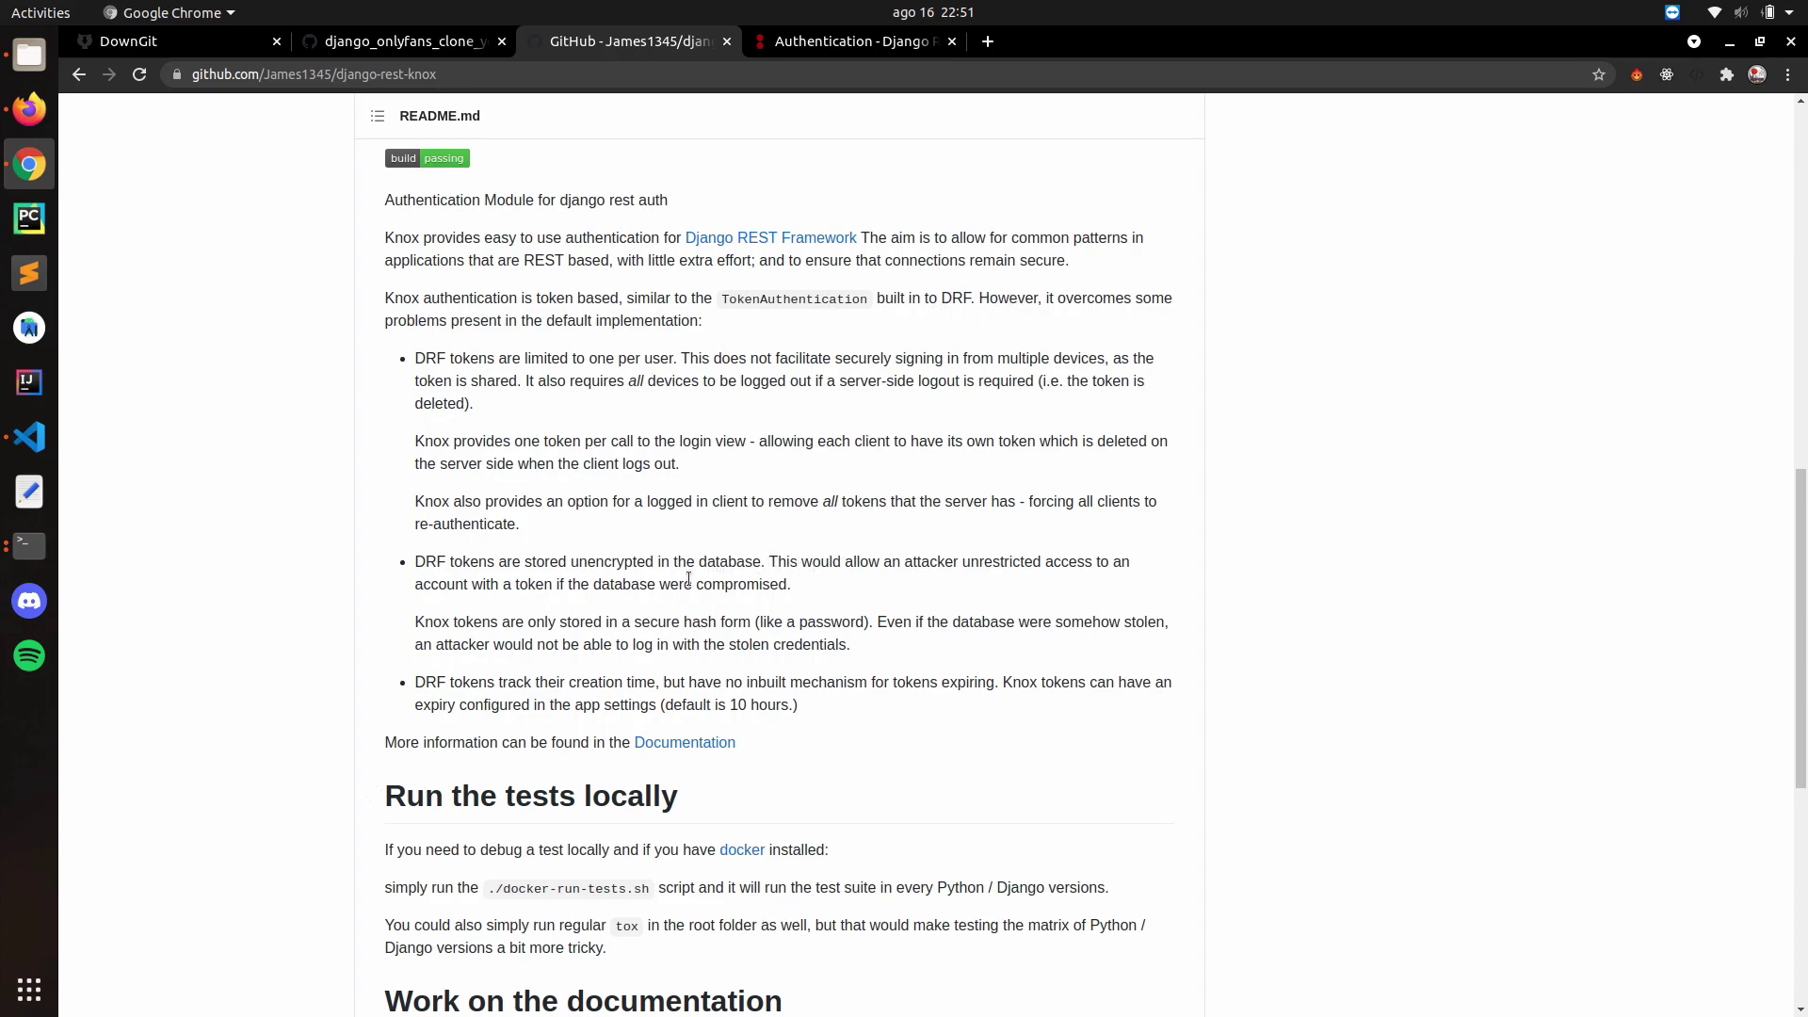
{"action": "left_click_drag", "start_coordinate": [414, 616], "coordinate": [536, 616]}
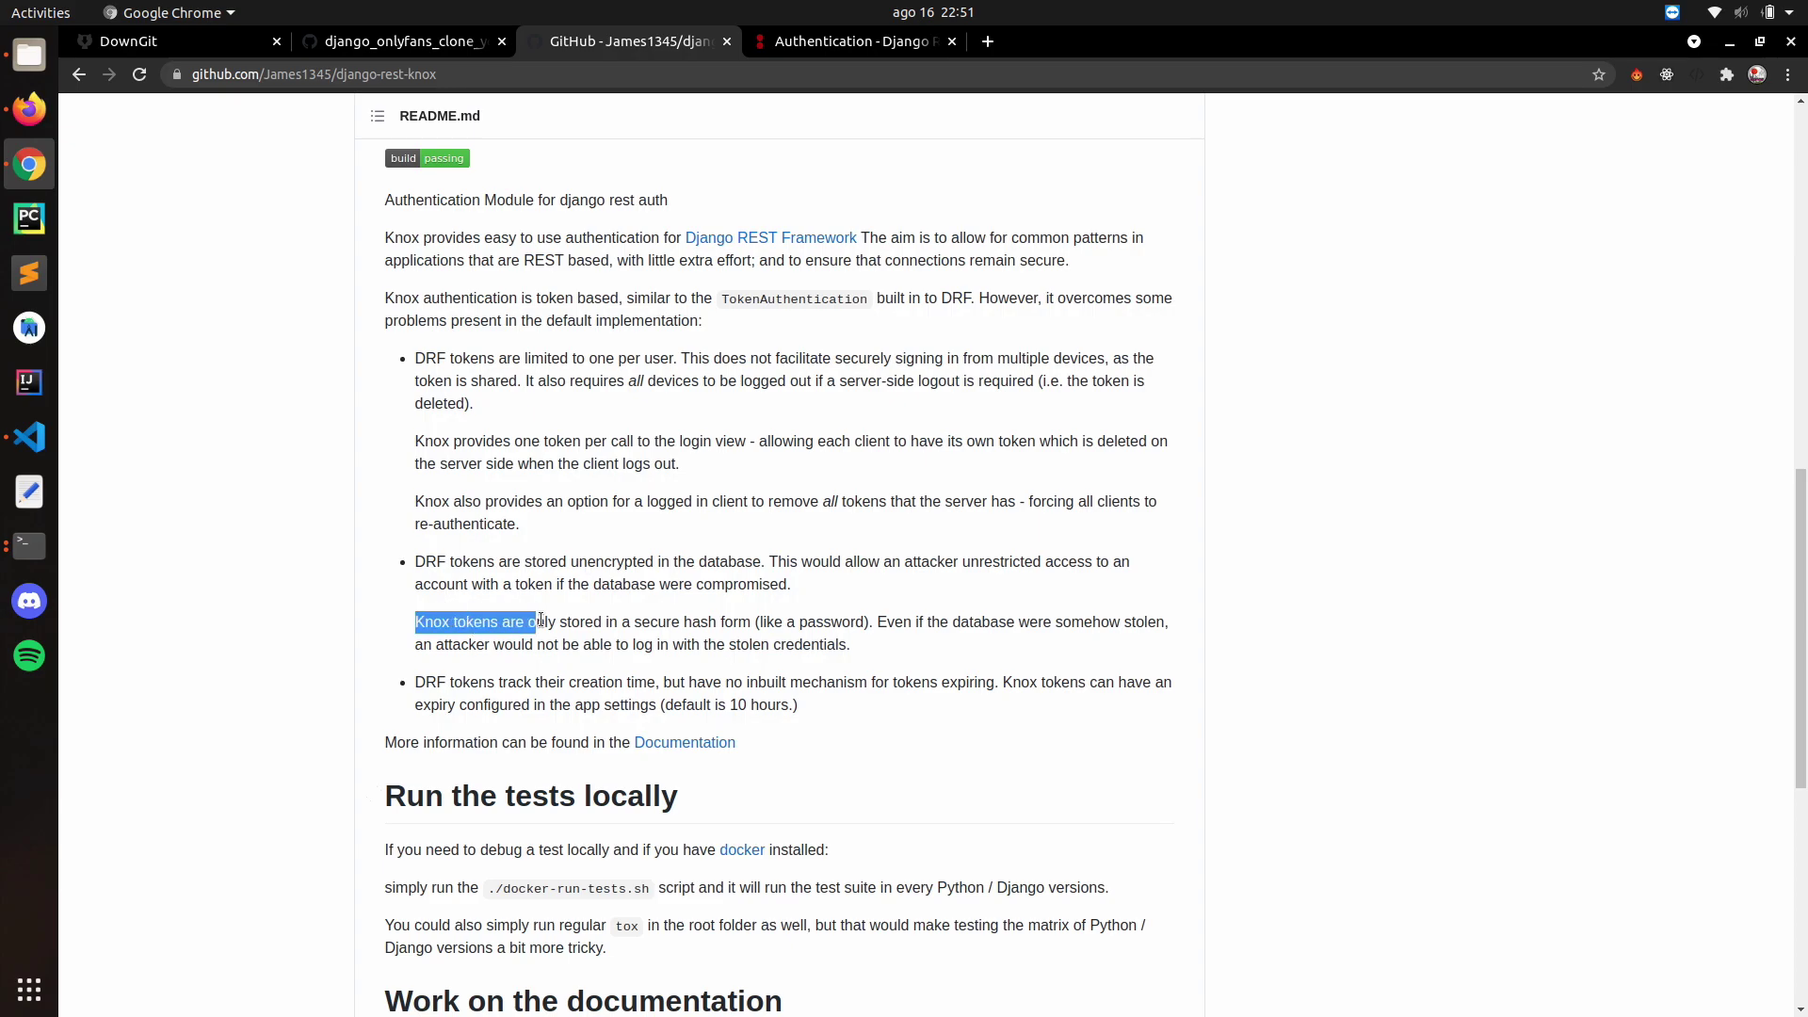
{"action": "right_click", "coordinate": [536, 613]}
{"action": "left_click", "coordinate": [564, 622]}
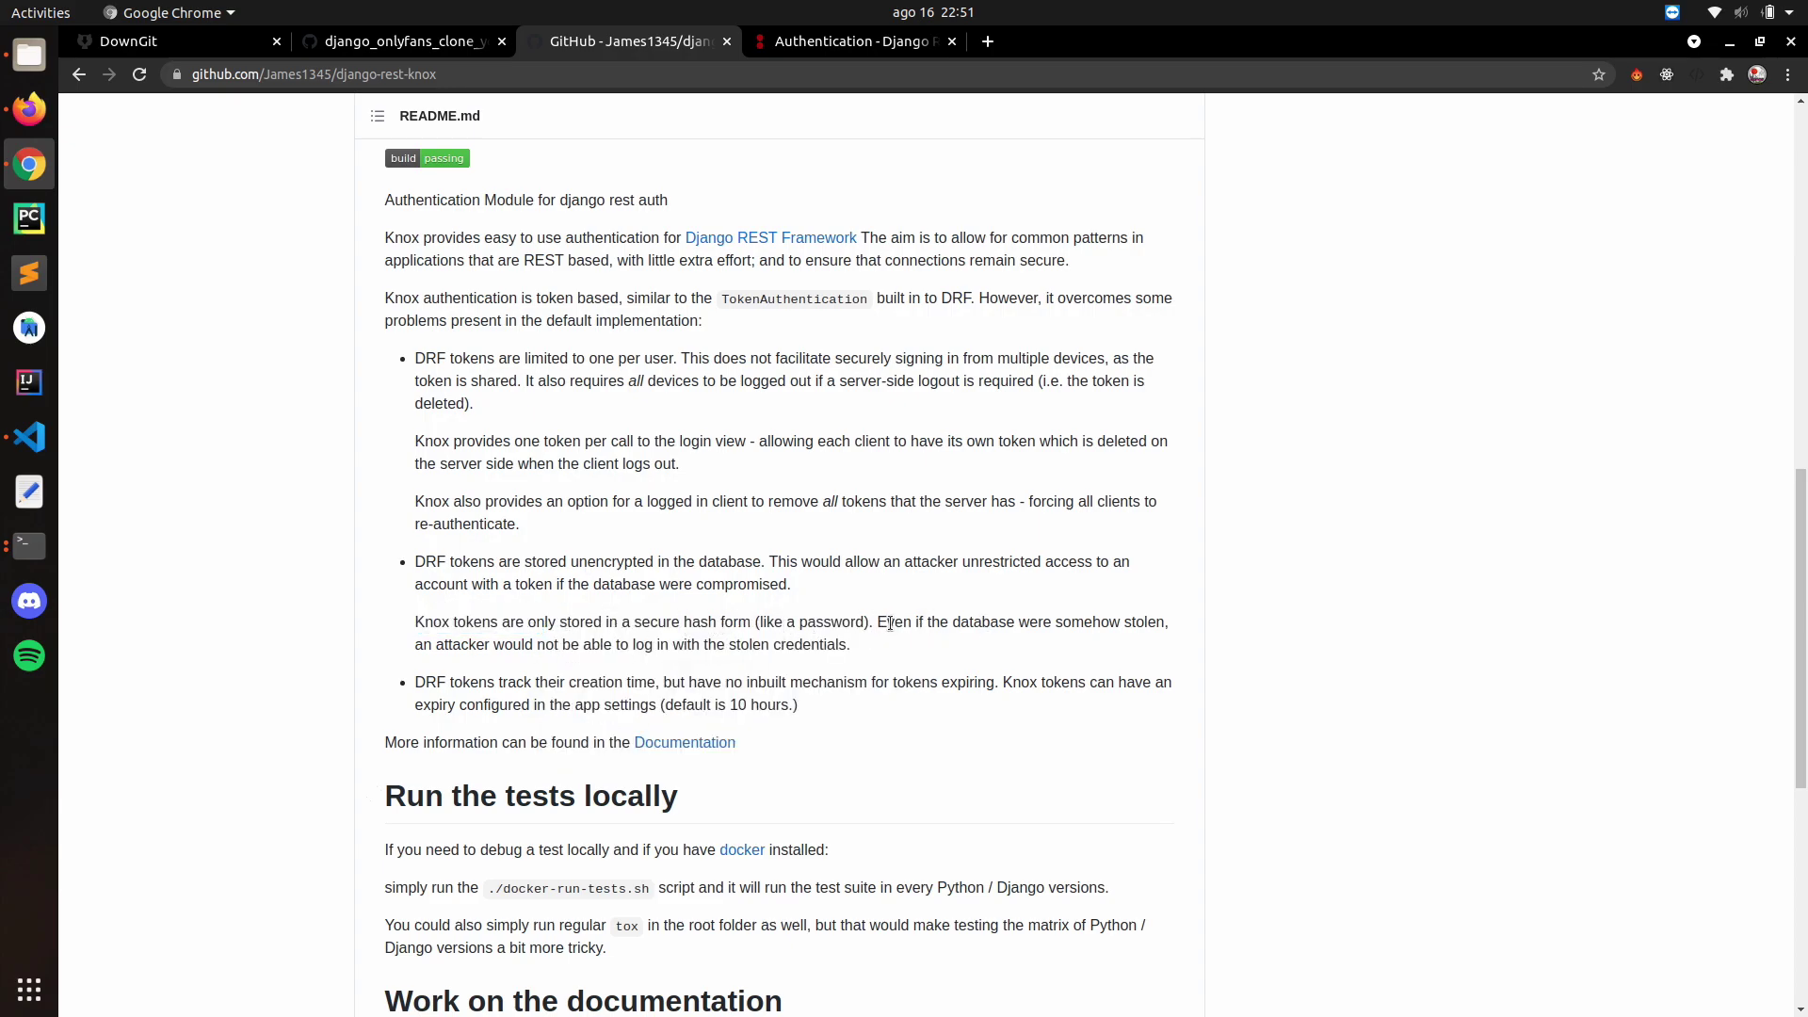
{"action": "left_click_drag", "start_coordinate": [980, 621], "coordinate": [1067, 628]}
{"action": "left_click", "coordinate": [1121, 622]}
{"action": "left_click_drag", "start_coordinate": [421, 644], "coordinate": [928, 634]}
{"action": "left_click", "coordinate": [892, 640]}
{"action": "scroll", "coordinate": [204, 212], "scroll_direction": "up", "scroll_amount": 1}
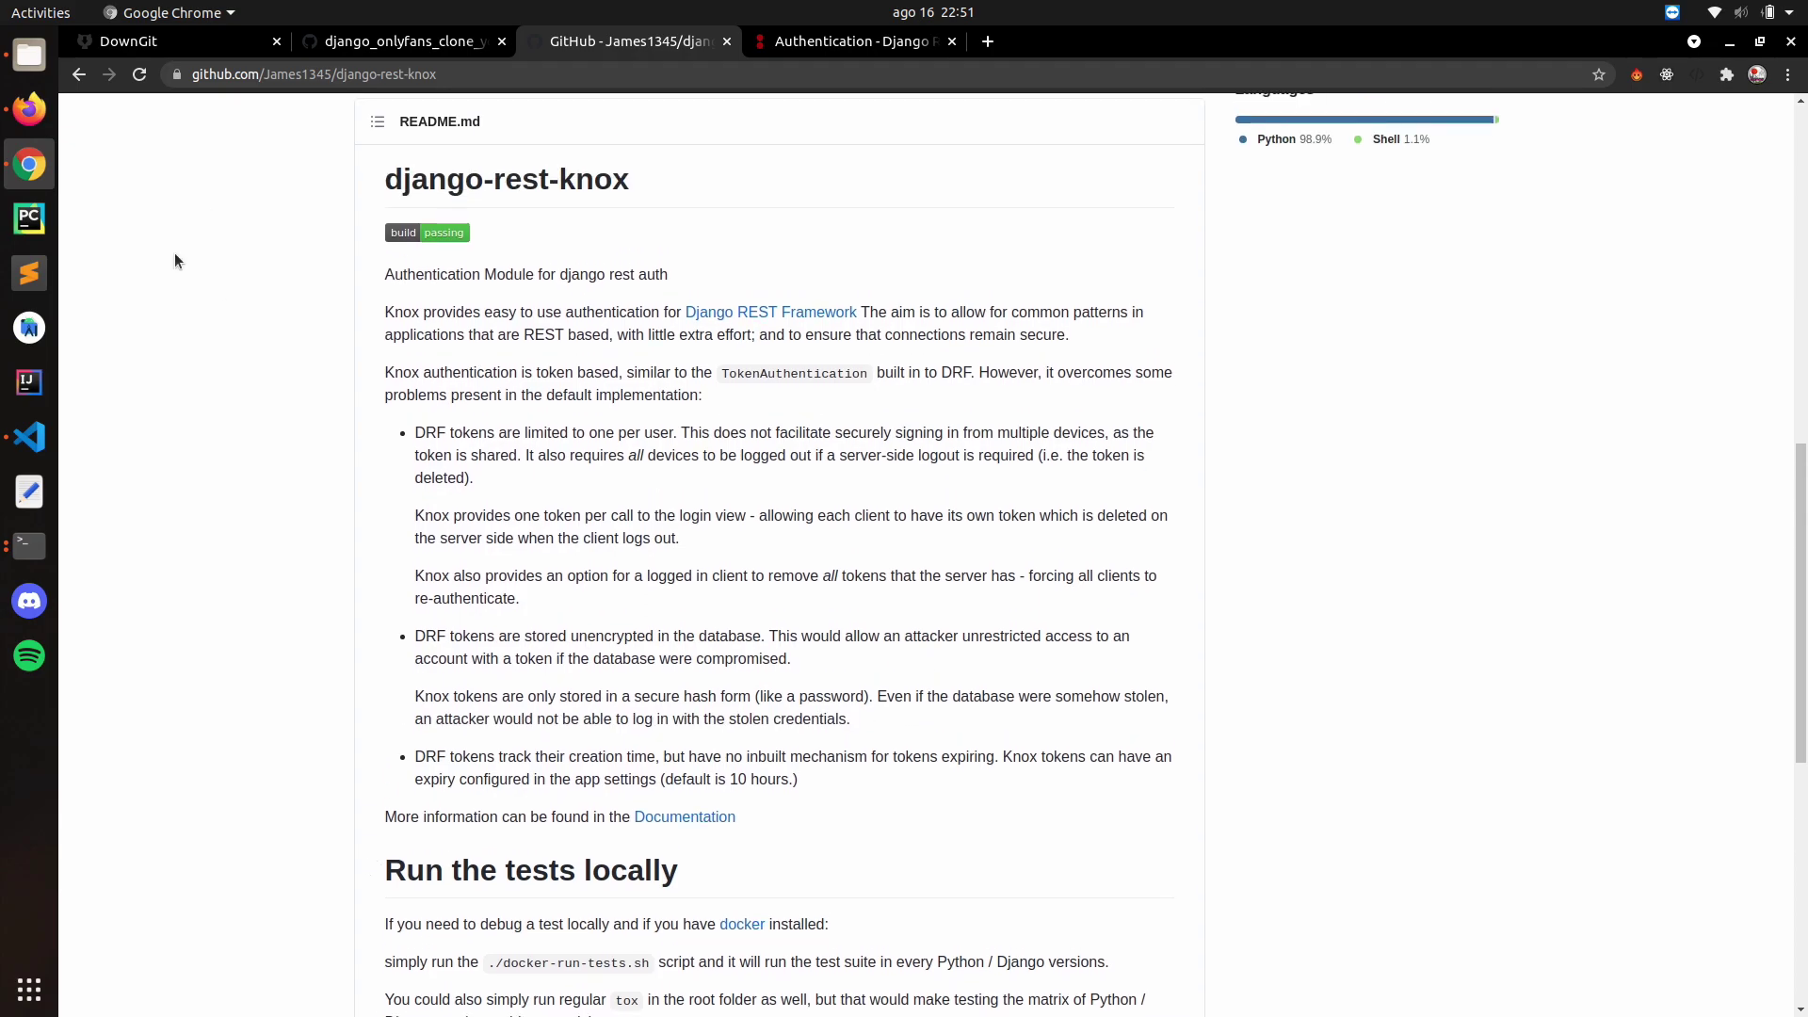
{"action": "scroll", "coordinate": [557, 411], "scroll_direction": "up", "scroll_amount": 4}
{"action": "scroll", "coordinate": [593, 429], "scroll_direction": "up", "scroll_amount": 3}
{"action": "scroll", "coordinate": [740, 441], "scroll_direction": "up", "scroll_amount": 3}
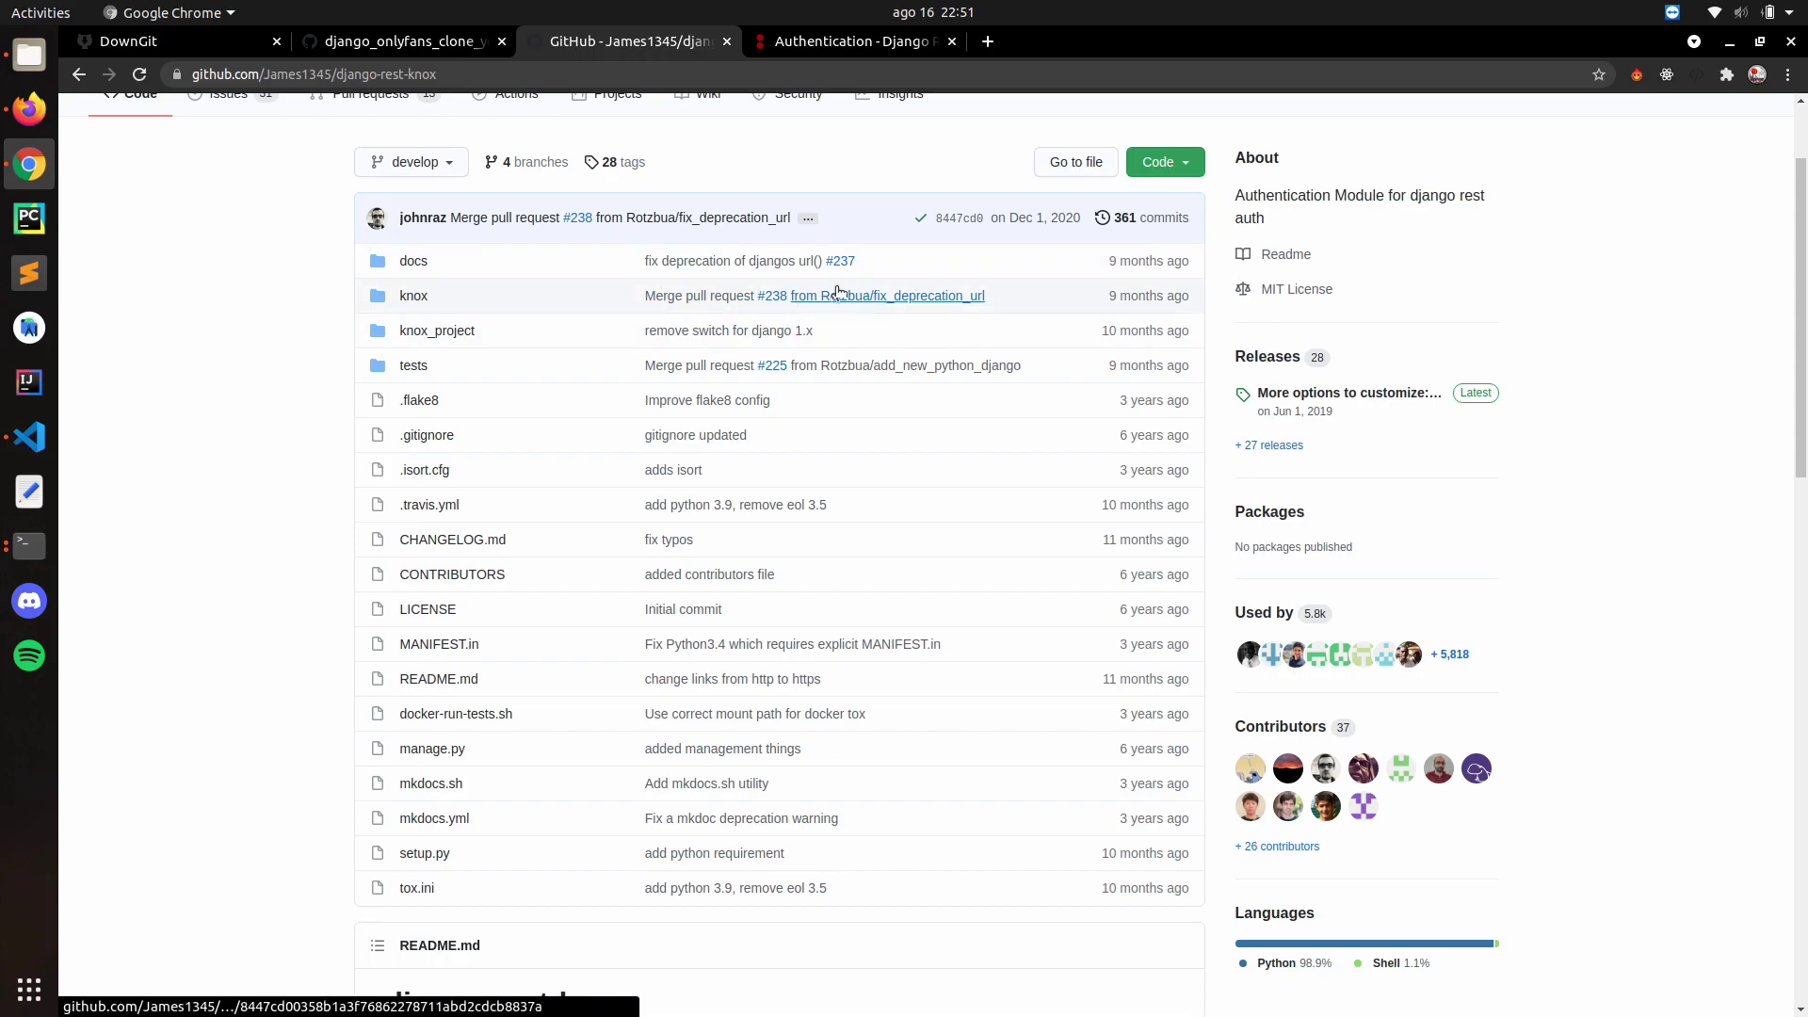
{"action": "scroll", "coordinate": [714, 526], "scroll_direction": "down", "scroll_amount": 2}
{"action": "scroll", "coordinate": [614, 571], "scroll_direction": "down", "scroll_amount": 5}
{"action": "scroll", "coordinate": [598, 604], "scroll_direction": "down", "scroll_amount": 2}
{"action": "scroll", "coordinate": [598, 604], "scroll_direction": "up", "scroll_amount": 1}
{"action": "scroll", "coordinate": [750, 457], "scroll_direction": "up", "scroll_amount": 5}
{"action": "scroll", "coordinate": [778, 440], "scroll_direction": "up", "scroll_amount": 3}
{"action": "scroll", "coordinate": [596, 267], "scroll_direction": "up", "scroll_amount": 5}
{"action": "scroll", "coordinate": [487, 383], "scroll_direction": "up", "scroll_amount": 2}
{"action": "scroll", "coordinate": [457, 693], "scroll_direction": "up", "scroll_amount": 1}
{"action": "scroll", "coordinate": [423, 689], "scroll_direction": "down", "scroll_amount": 8}
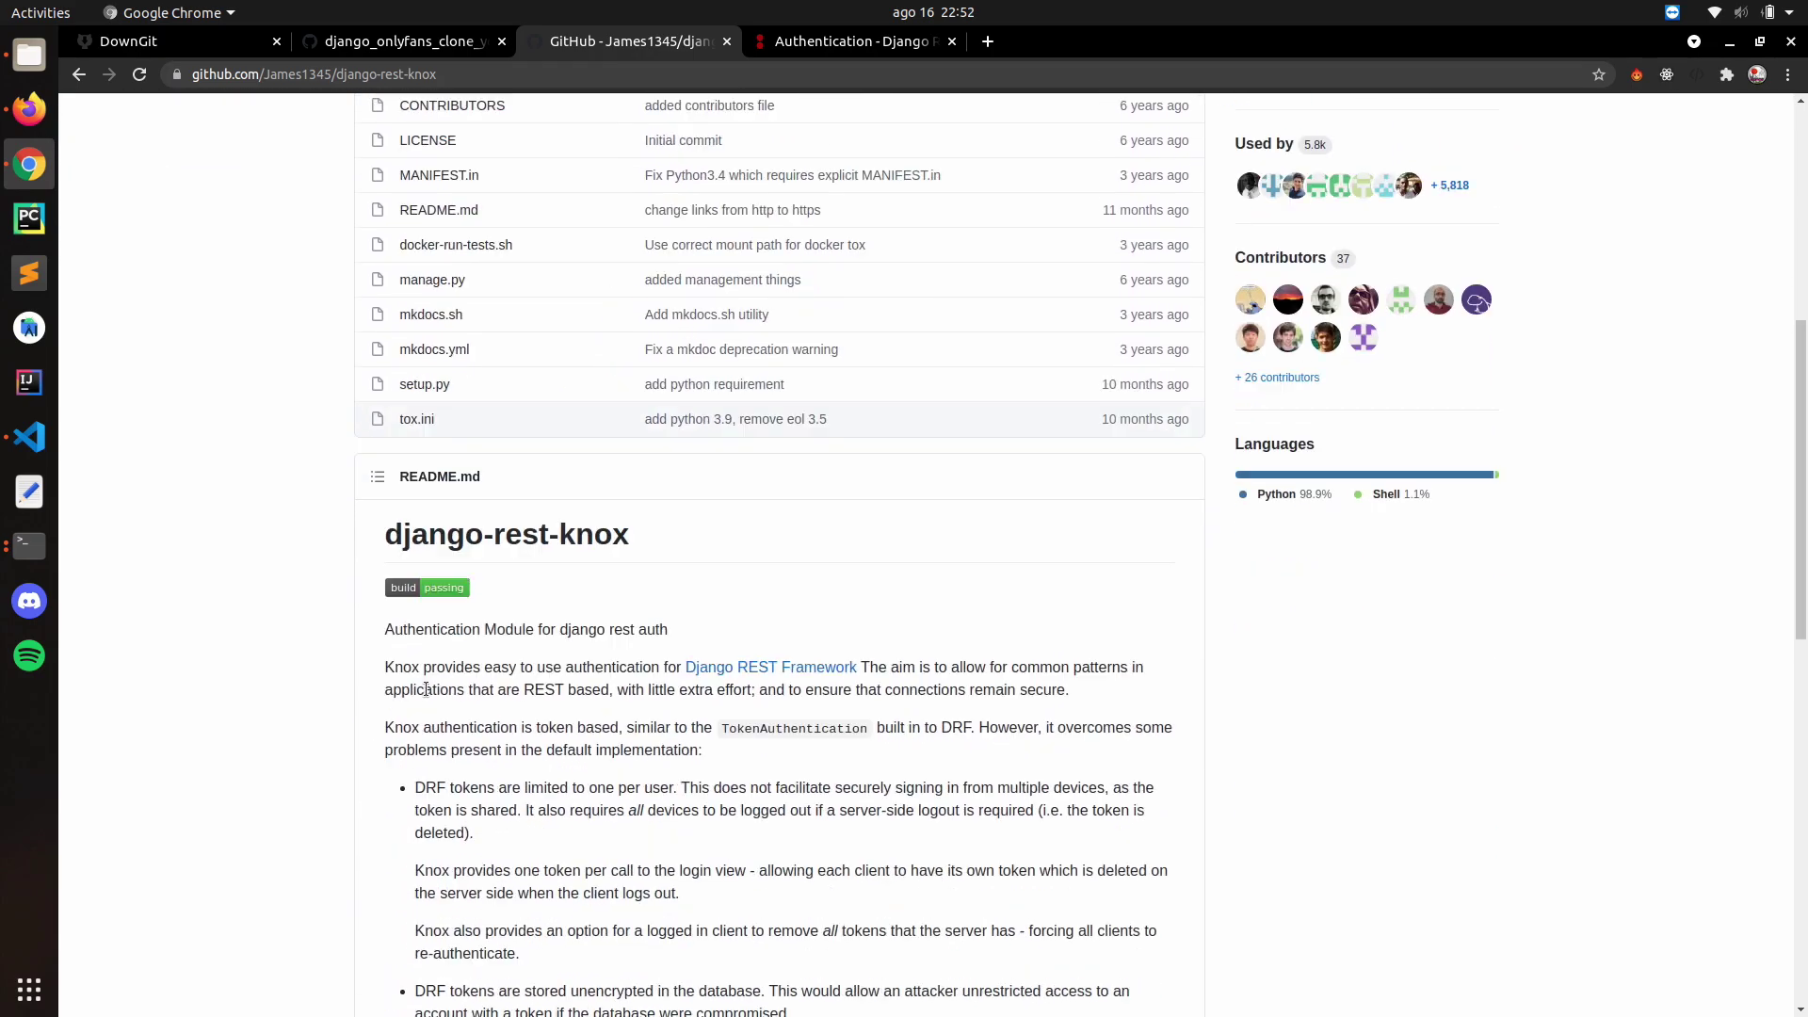
{"action": "scroll", "coordinate": [976, 400], "scroll_direction": "down", "scroll_amount": 5}
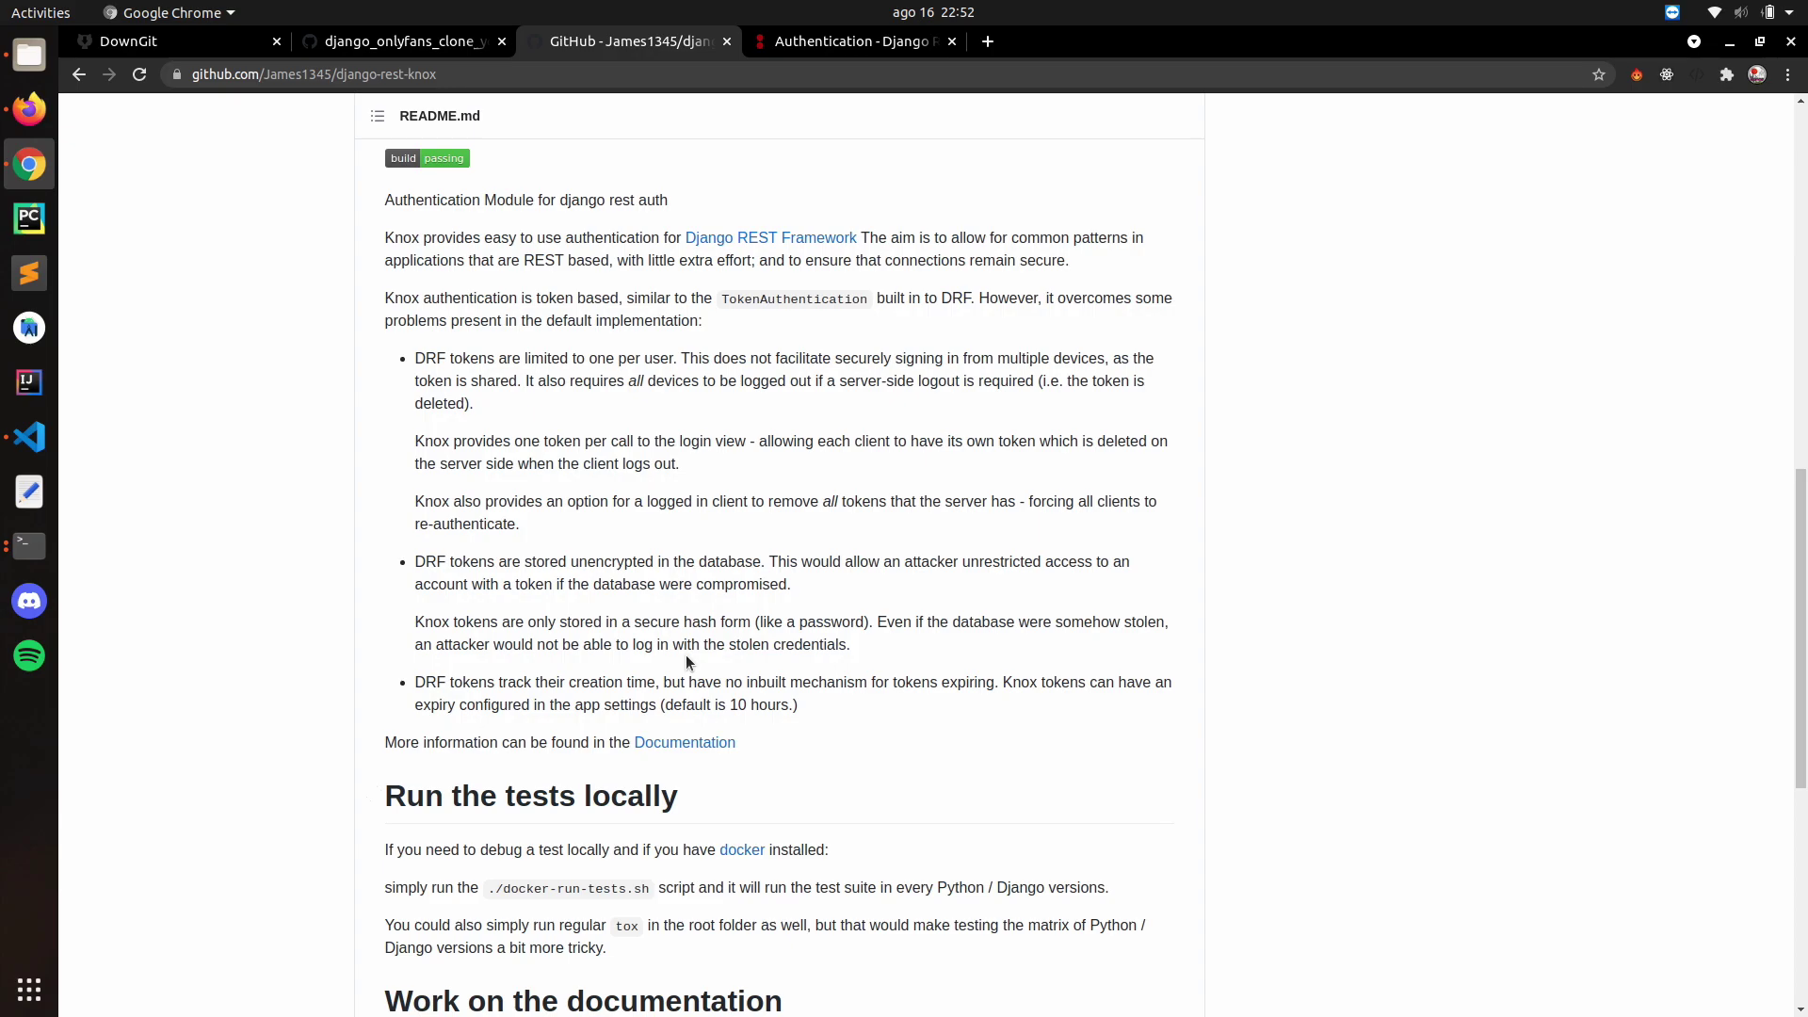
{"action": "scroll", "coordinate": [686, 654], "scroll_direction": "down", "scroll_amount": 5}
{"action": "scroll", "coordinate": [728, 512], "scroll_direction": "down", "scroll_amount": 3}
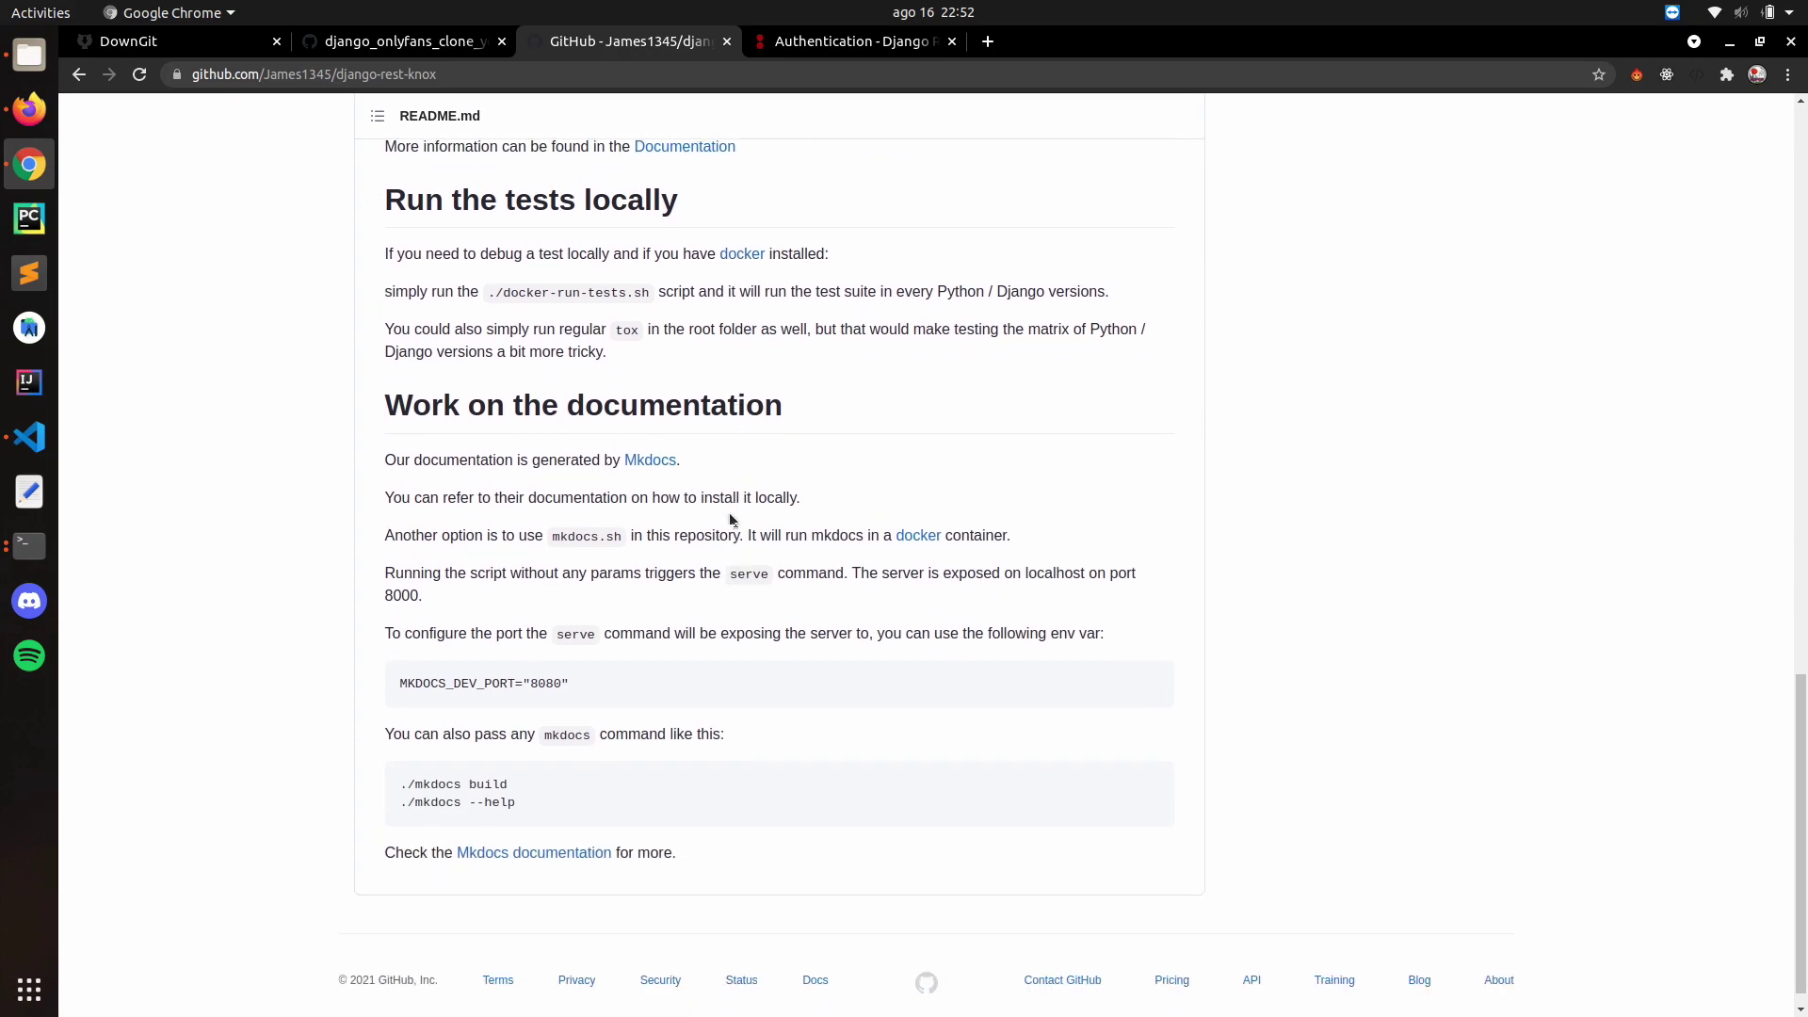
{"action": "scroll", "coordinate": [728, 466], "scroll_direction": "up", "scroll_amount": 5}
Step: Compare the DRF authentication docs with the knox README, ending on the README
{"action": "left_click", "coordinate": [819, 40]}
{"action": "scroll", "coordinate": [1061, 398], "scroll_direction": "up", "scroll_amount": 5}
{"action": "scroll", "coordinate": [1061, 398], "scroll_direction": "up", "scroll_amount": 3}
{"action": "scroll", "coordinate": [811, 294], "scroll_direction": "up", "scroll_amount": 10}
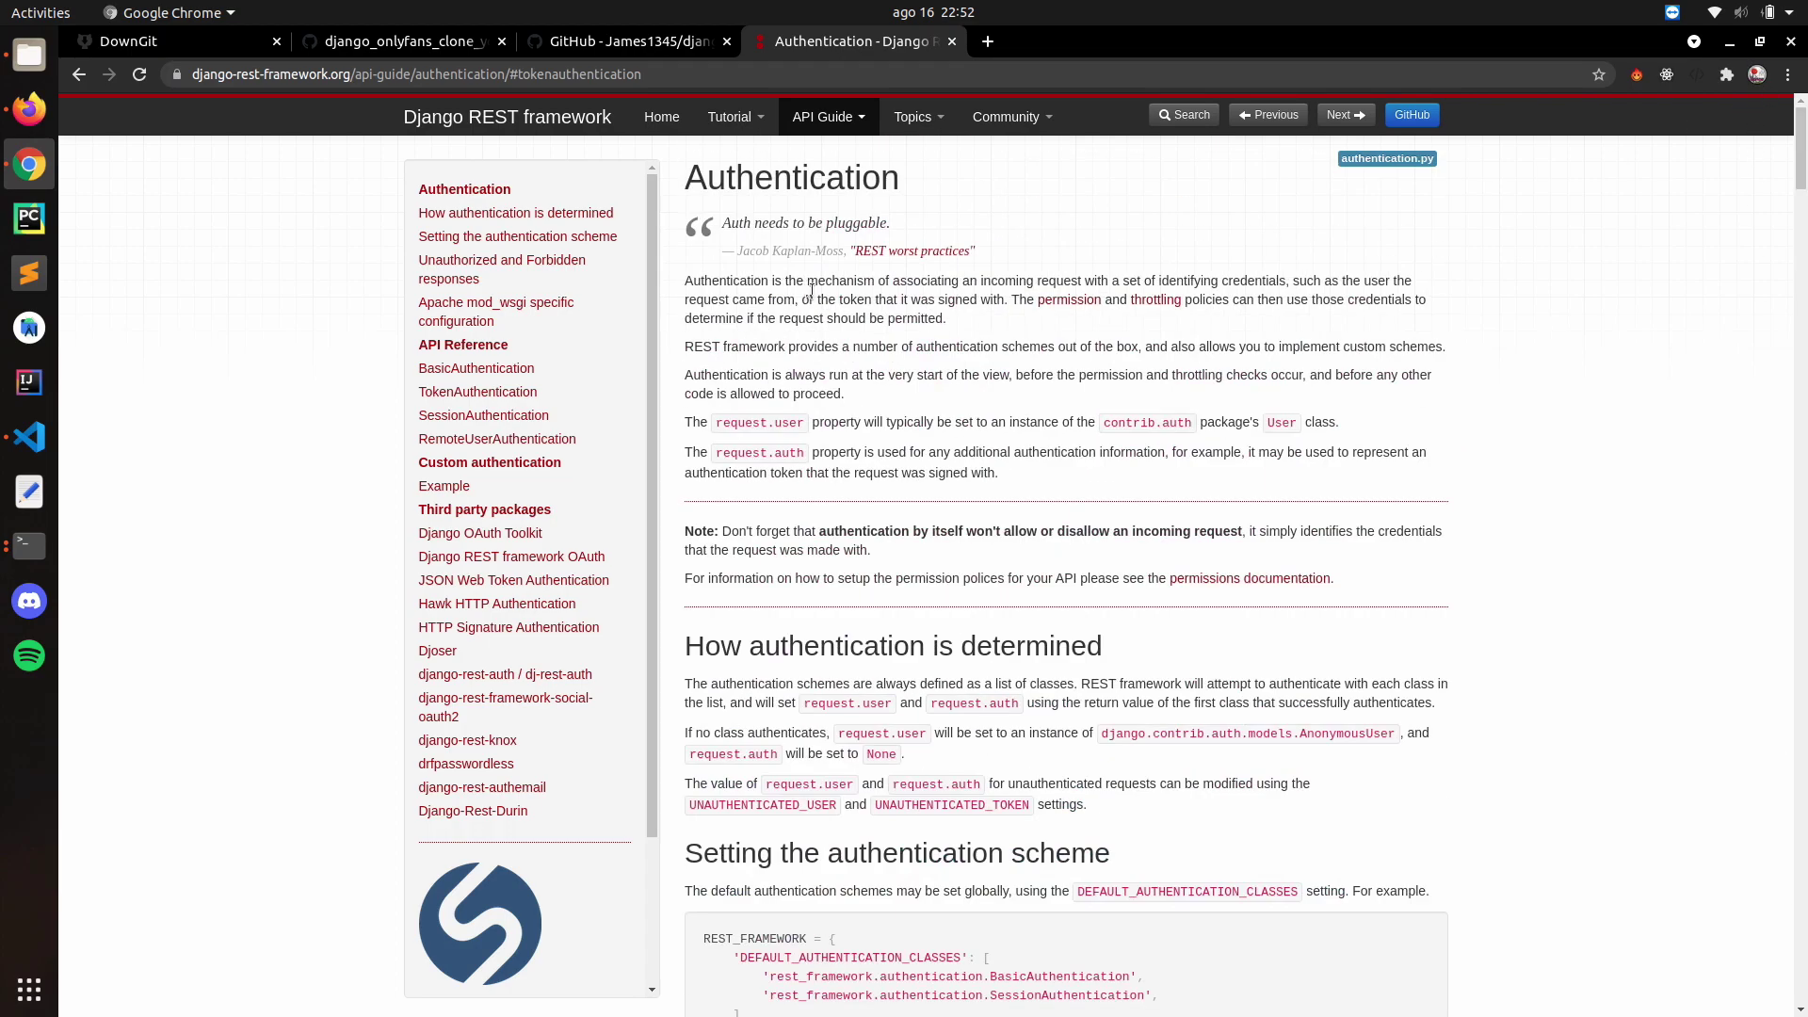
{"action": "scroll", "coordinate": [845, 315], "scroll_direction": "down", "scroll_amount": 4}
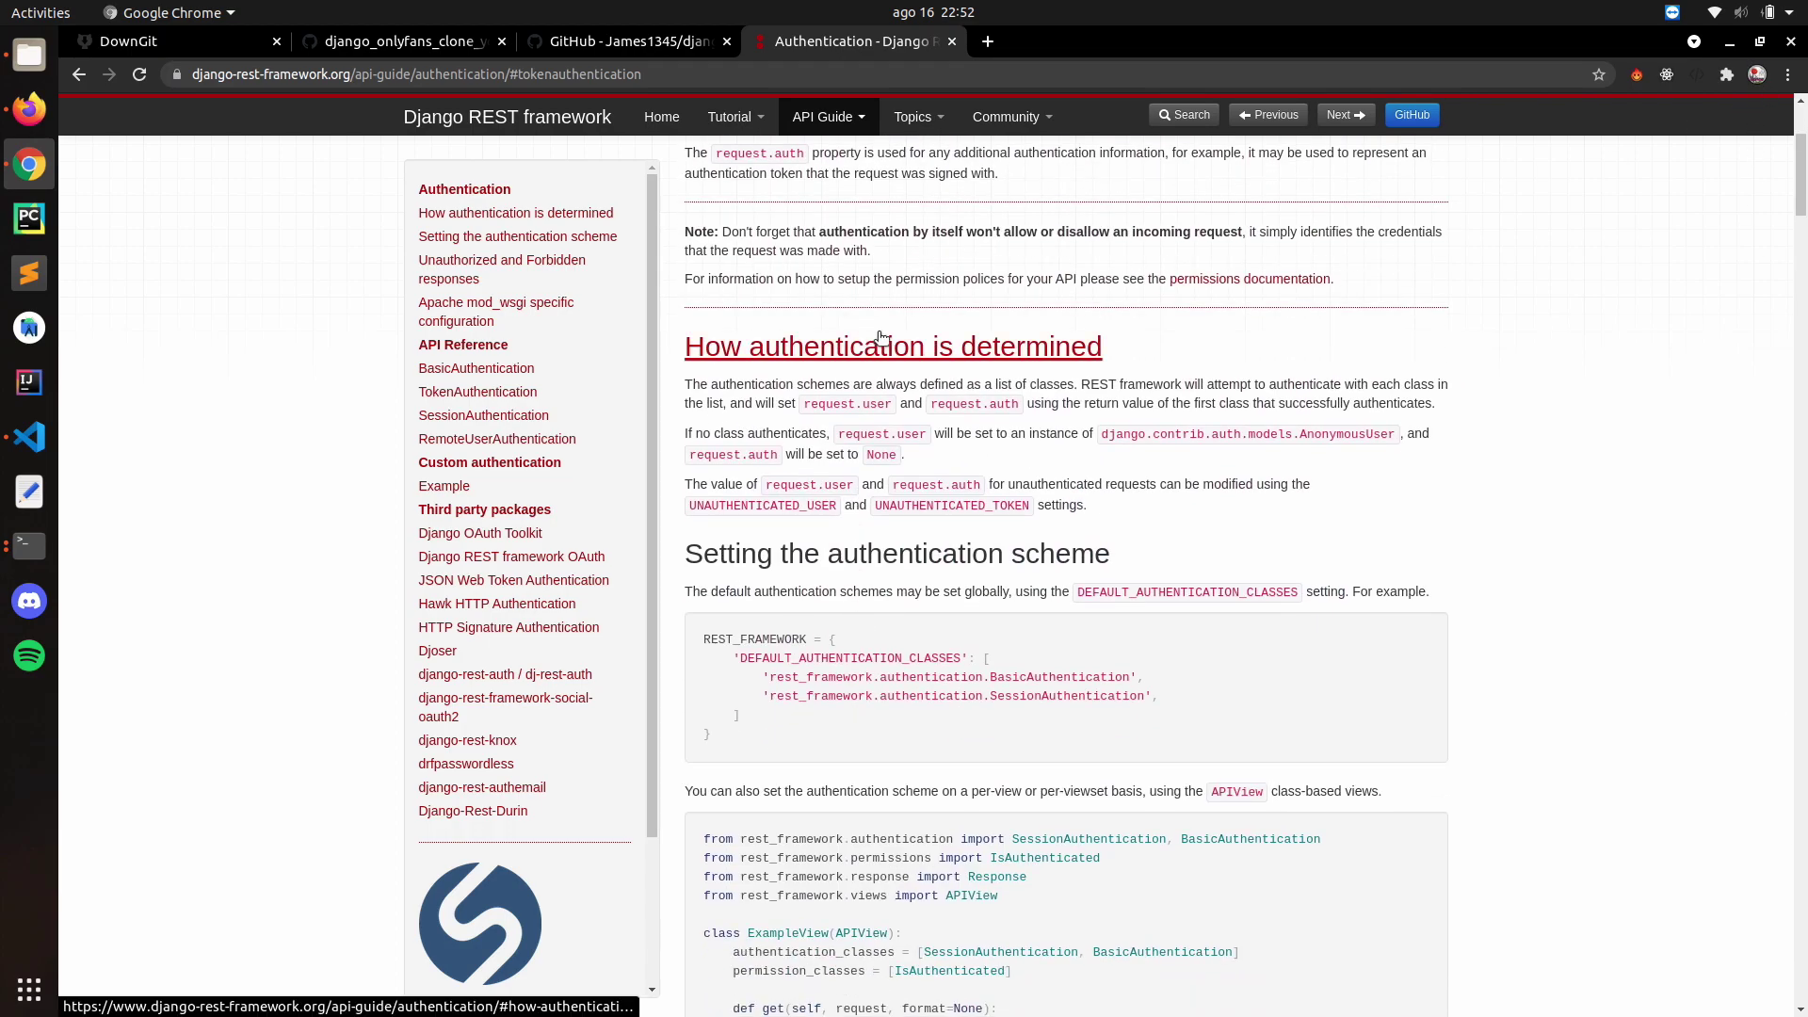
{"action": "scroll", "coordinate": [876, 631], "scroll_direction": "down", "scroll_amount": 7}
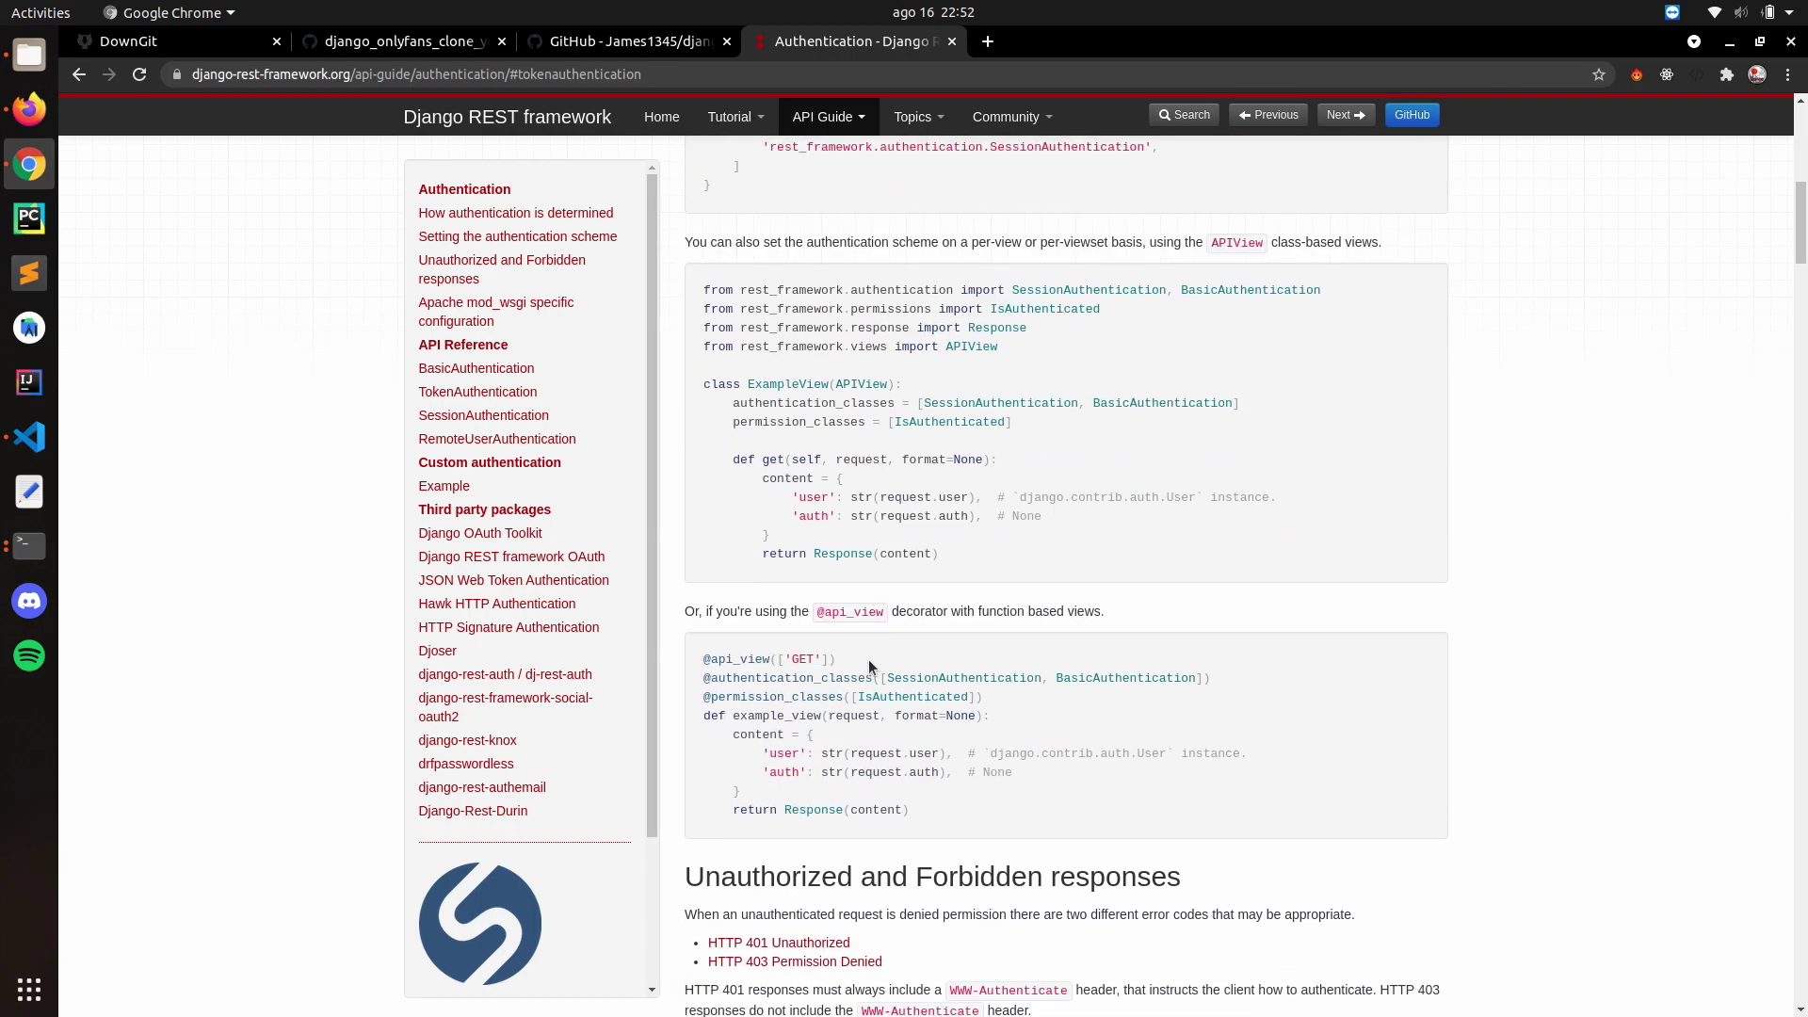
{"action": "scroll", "coordinate": [868, 660], "scroll_direction": "down", "scroll_amount": 4}
{"action": "scroll", "coordinate": [868, 659], "scroll_direction": "down", "scroll_amount": 3}
{"action": "scroll", "coordinate": [1104, 713], "scroll_direction": "down", "scroll_amount": 4}
{"action": "scroll", "coordinate": [1105, 714], "scroll_direction": "down", "scroll_amount": 1}
{"action": "scroll", "coordinate": [1089, 740], "scroll_direction": "down", "scroll_amount": 2}
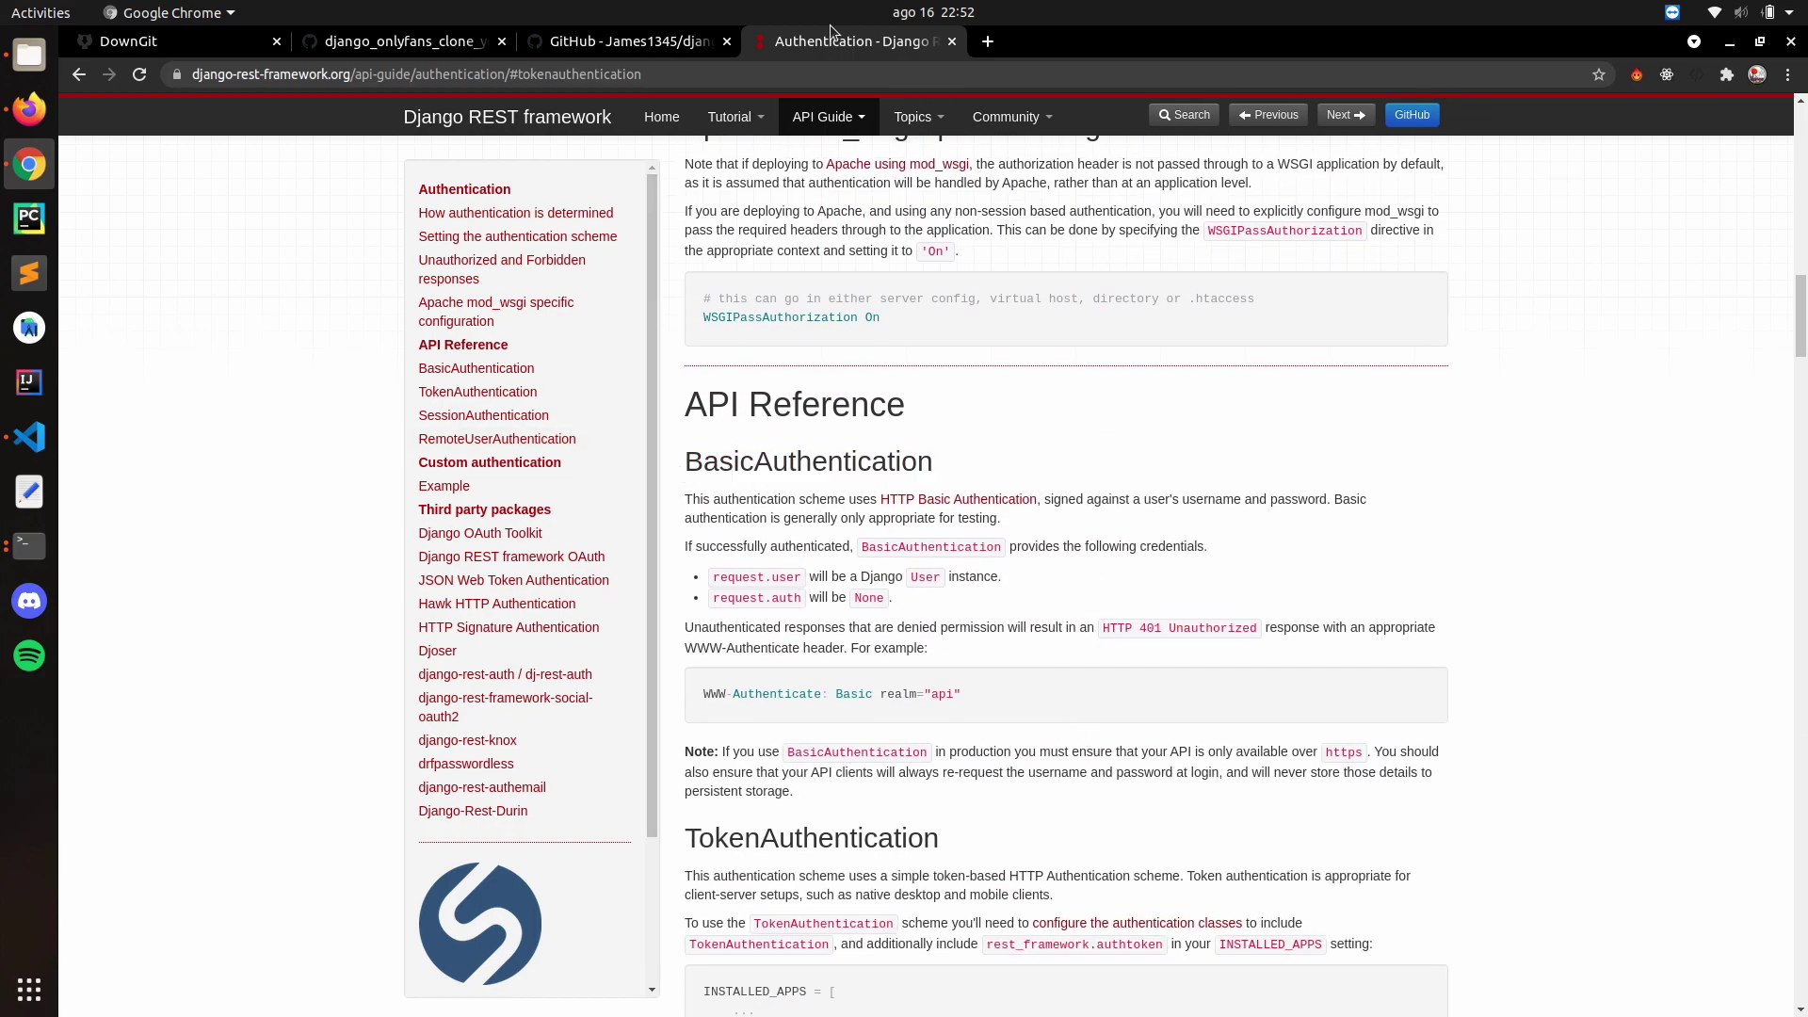
{"action": "scroll", "coordinate": [809, 158], "scroll_direction": "down", "scroll_amount": 1}
{"action": "scroll", "coordinate": [810, 158], "scroll_direction": "down", "scroll_amount": 2}
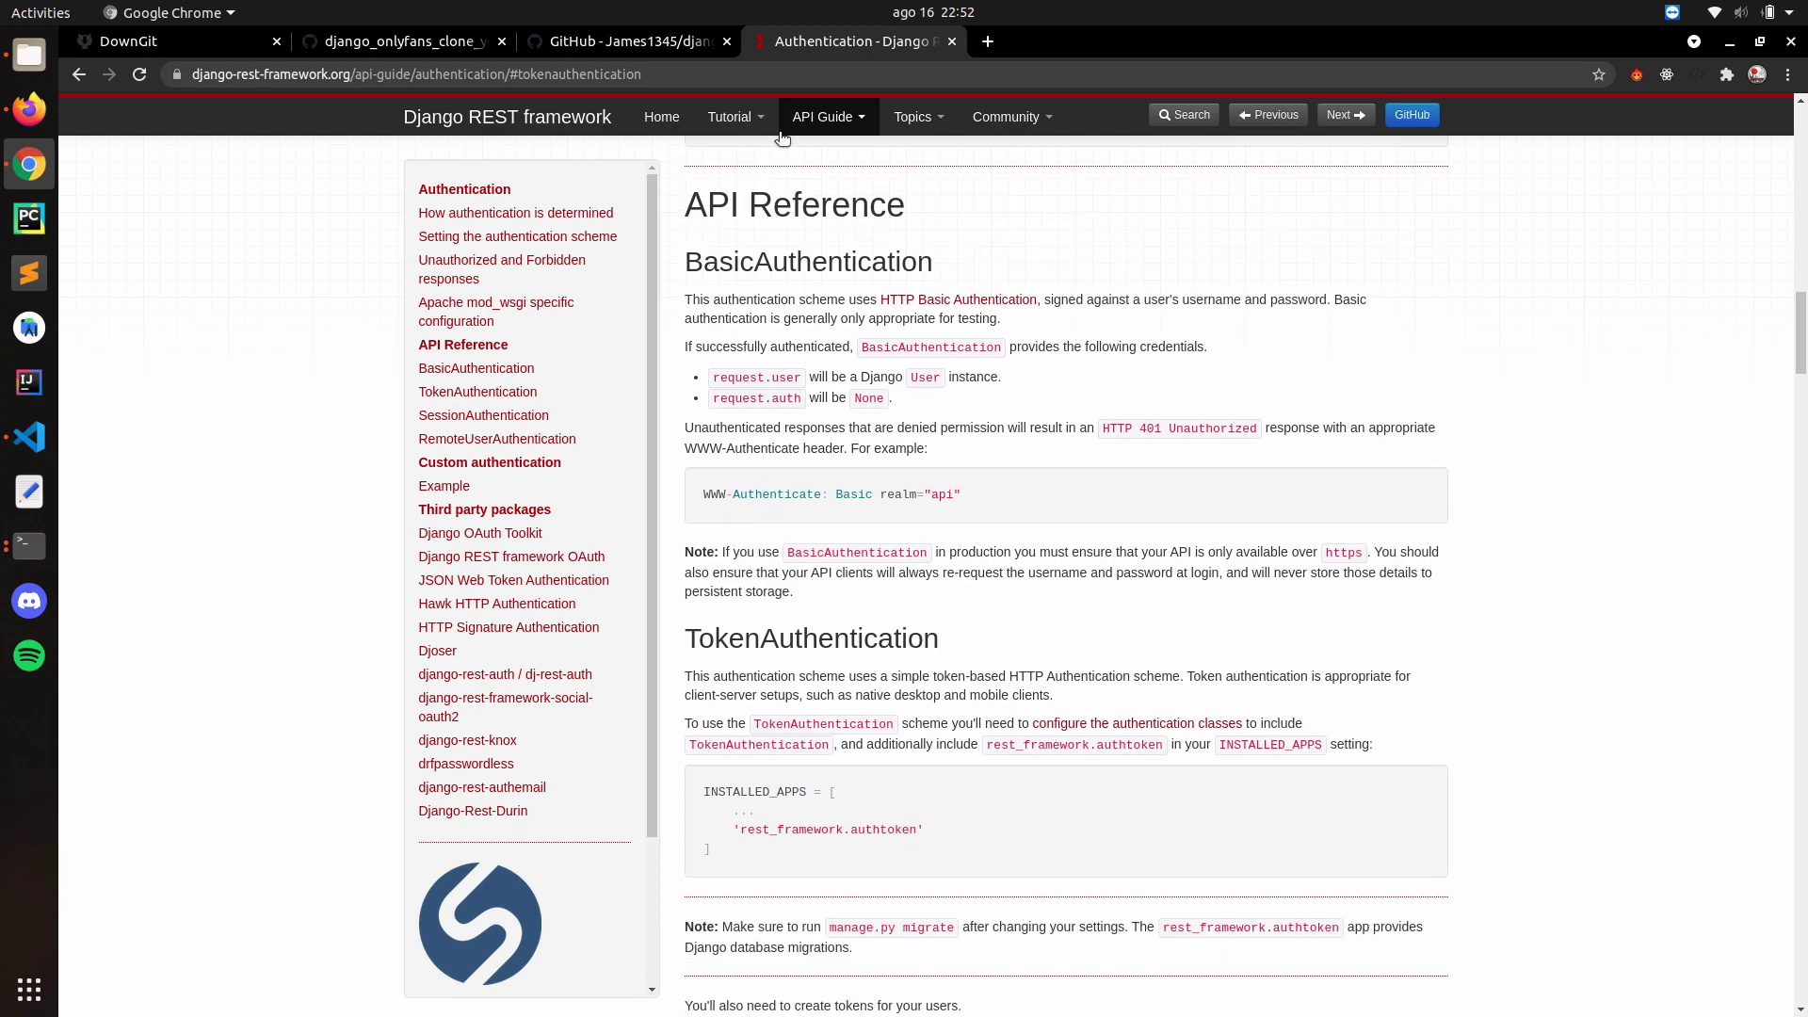
{"action": "left_click", "coordinate": [654, 40]}
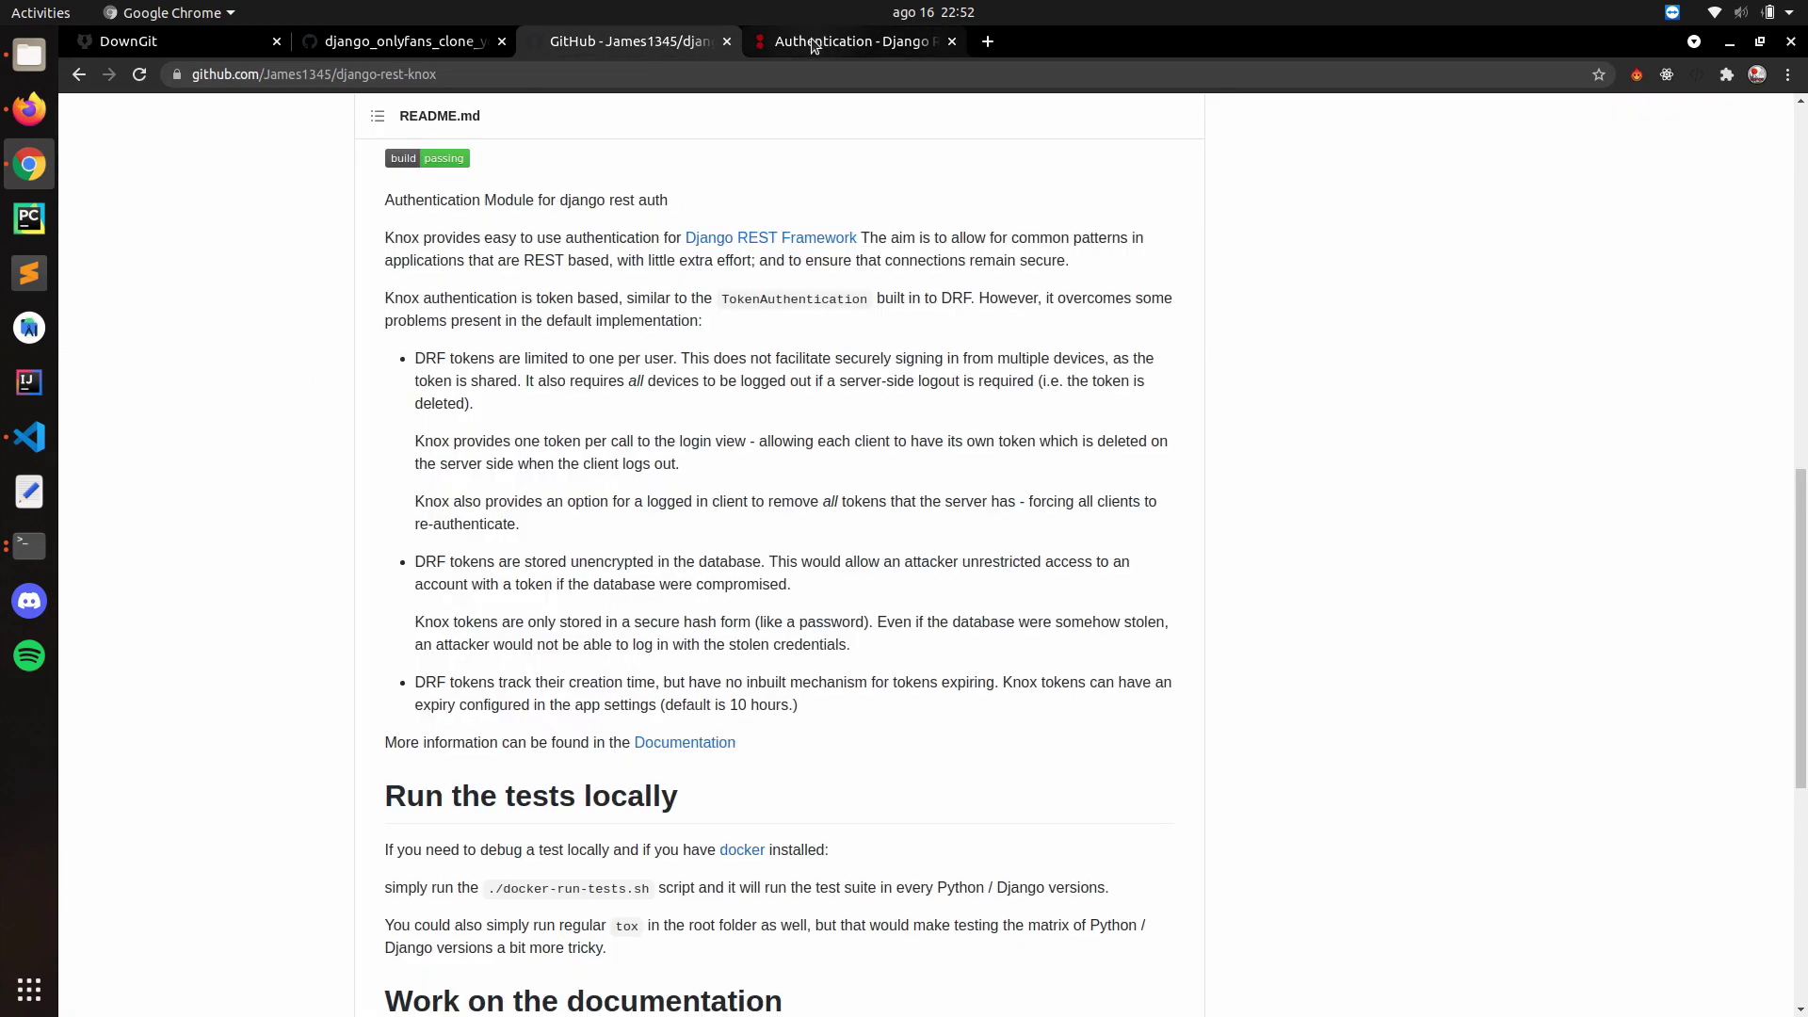
{"action": "left_click", "coordinate": [811, 38]}
{"action": "scroll", "coordinate": [1059, 546], "scroll_direction": "down", "scroll_amount": 2}
{"action": "left_click", "coordinate": [617, 42]}
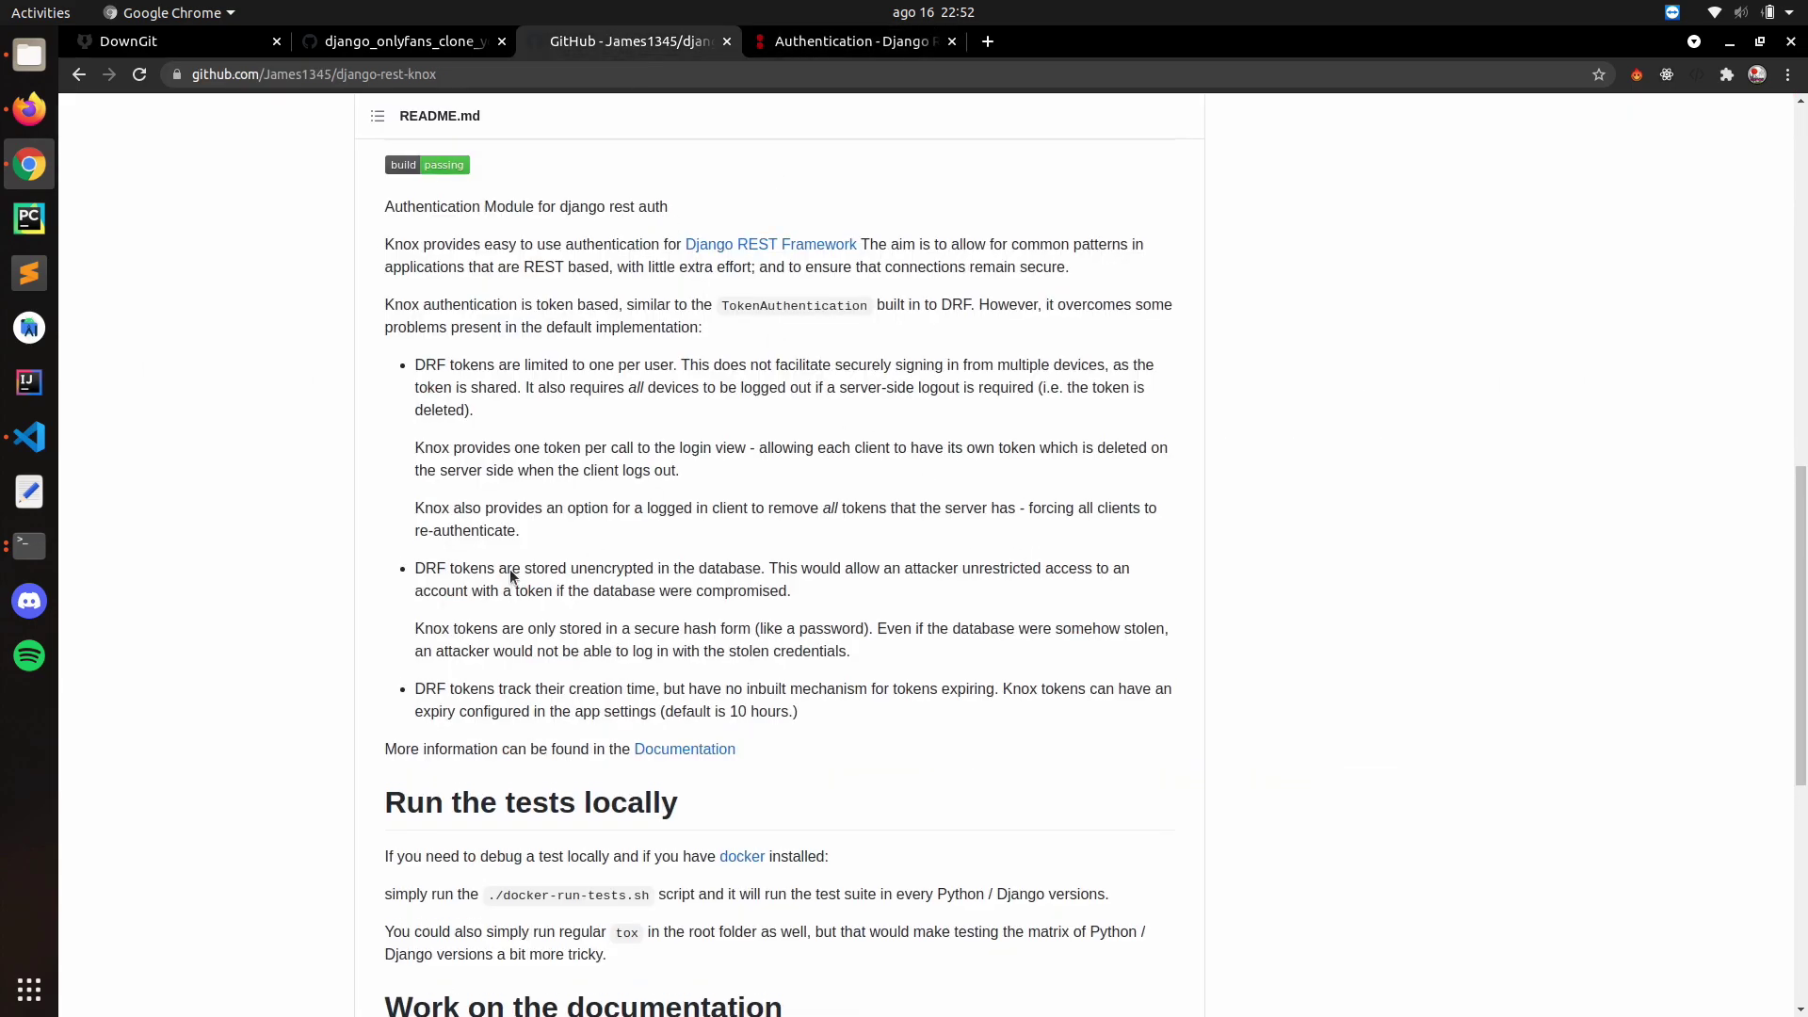
{"action": "scroll", "coordinate": [509, 574], "scroll_direction": "up", "scroll_amount": 6}
{"action": "scroll", "coordinate": [510, 570], "scroll_direction": "down", "scroll_amount": 2}
{"action": "scroll", "coordinate": [424, 565], "scroll_direction": "down", "scroll_amount": 7}
{"action": "scroll", "coordinate": [409, 559], "scroll_direction": "down", "scroll_amount": 7}
{"action": "scroll", "coordinate": [401, 576], "scroll_direction": "up", "scroll_amount": 5}
{"action": "scroll", "coordinate": [393, 586], "scroll_direction": "up", "scroll_amount": 4}
{"action": "scroll", "coordinate": [394, 586], "scroll_direction": "down", "scroll_amount": 3}
{"action": "scroll", "coordinate": [190, 416], "scroll_direction": "up", "scroll_amount": 3}
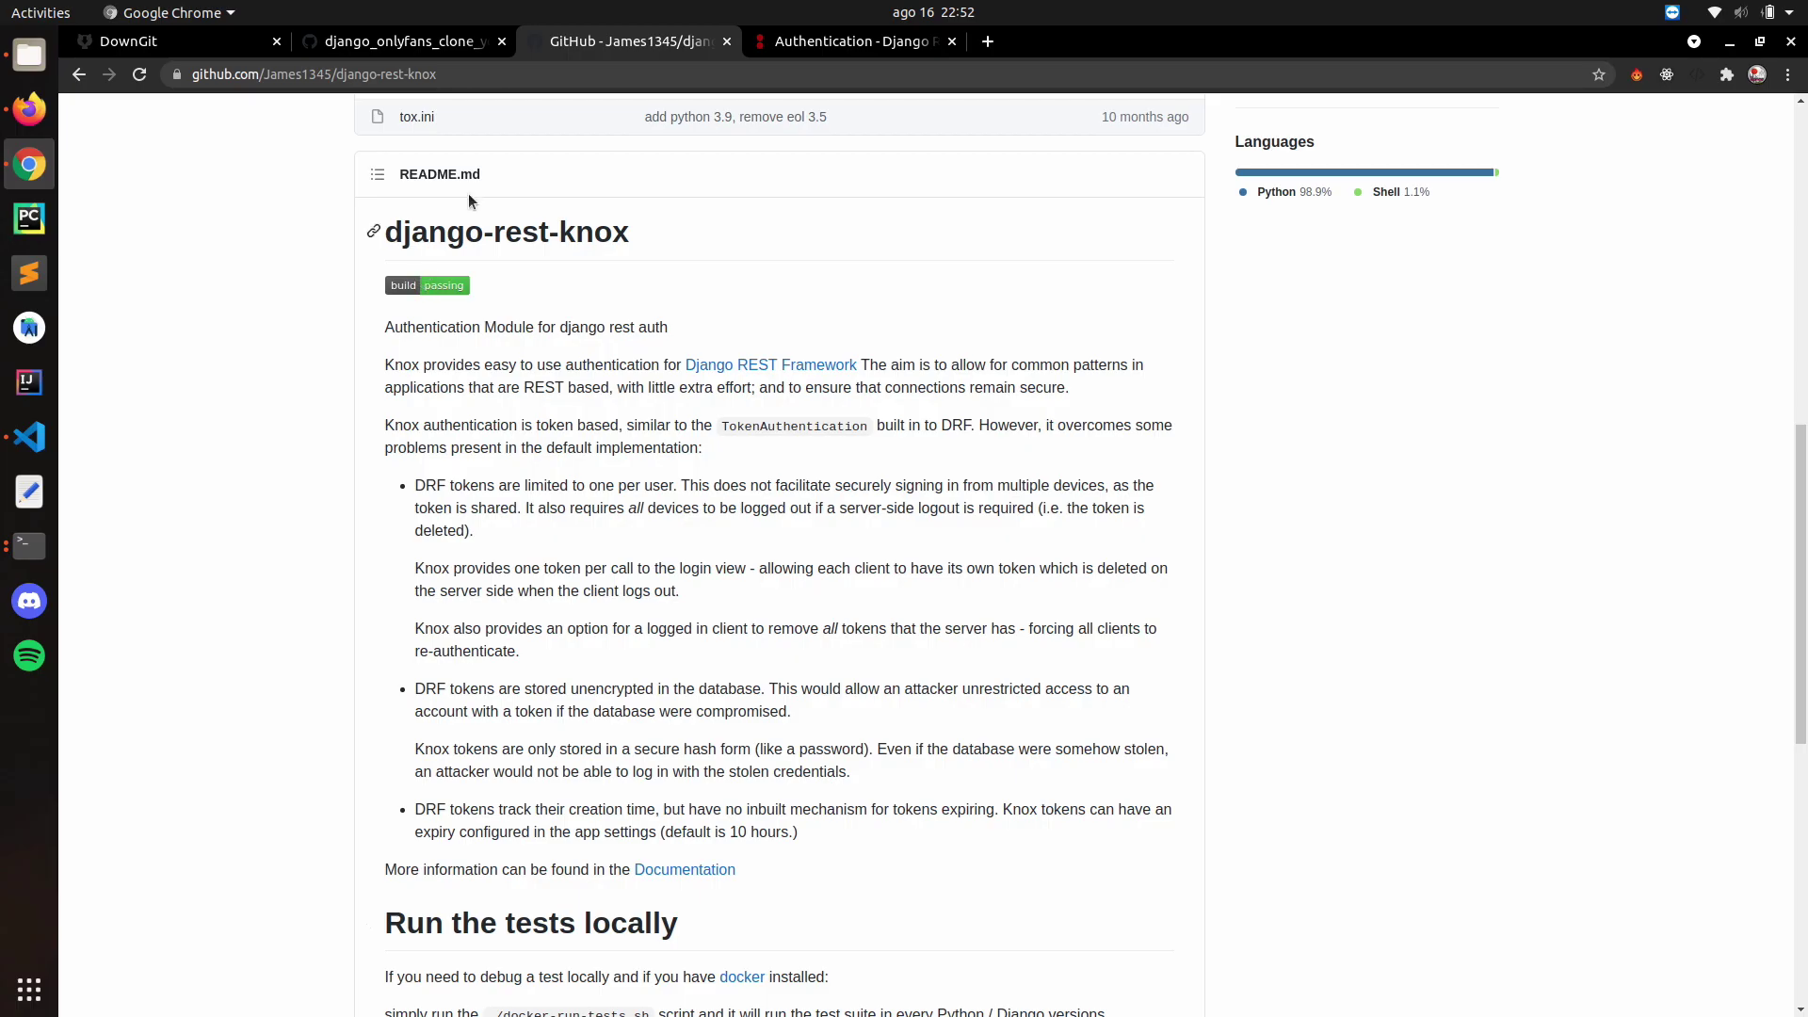
Step: Run pip install django-rest-knox in the terminal, checking the package name in the browser
{"action": "key", "text": "alt+Tab"}
{"action": "key", "text": "alt+Tab"}
{"action": "left_click", "coordinate": [29, 544]}
{"action": "type", "text": "pi pinst"}
{"action": "key", "text": "BackSpace"}
{"action": "key", "text": "BackSpace"}
{"action": "key", "text": "BackSpace"}
{"action": "key", "text": "BackSpace"}
{"action": "key", "text": "BackSpace"}
{"action": "type", "text": "p install"}
{"action": "key", "text": "alt+Tab"}
{"action": "key", "text": "alt+Tab"}
{"action": "type", "text": "django0r"}
{"action": "key", "text": "BackSpace"}
{"action": "key", "text": "BackSpace"}
{"action": "type", "text": "-res"}
{"action": "key", "text": "alt+Tab"}
{"action": "key", "text": "alt+Tab"}
{"action": "type", "text": "t"}
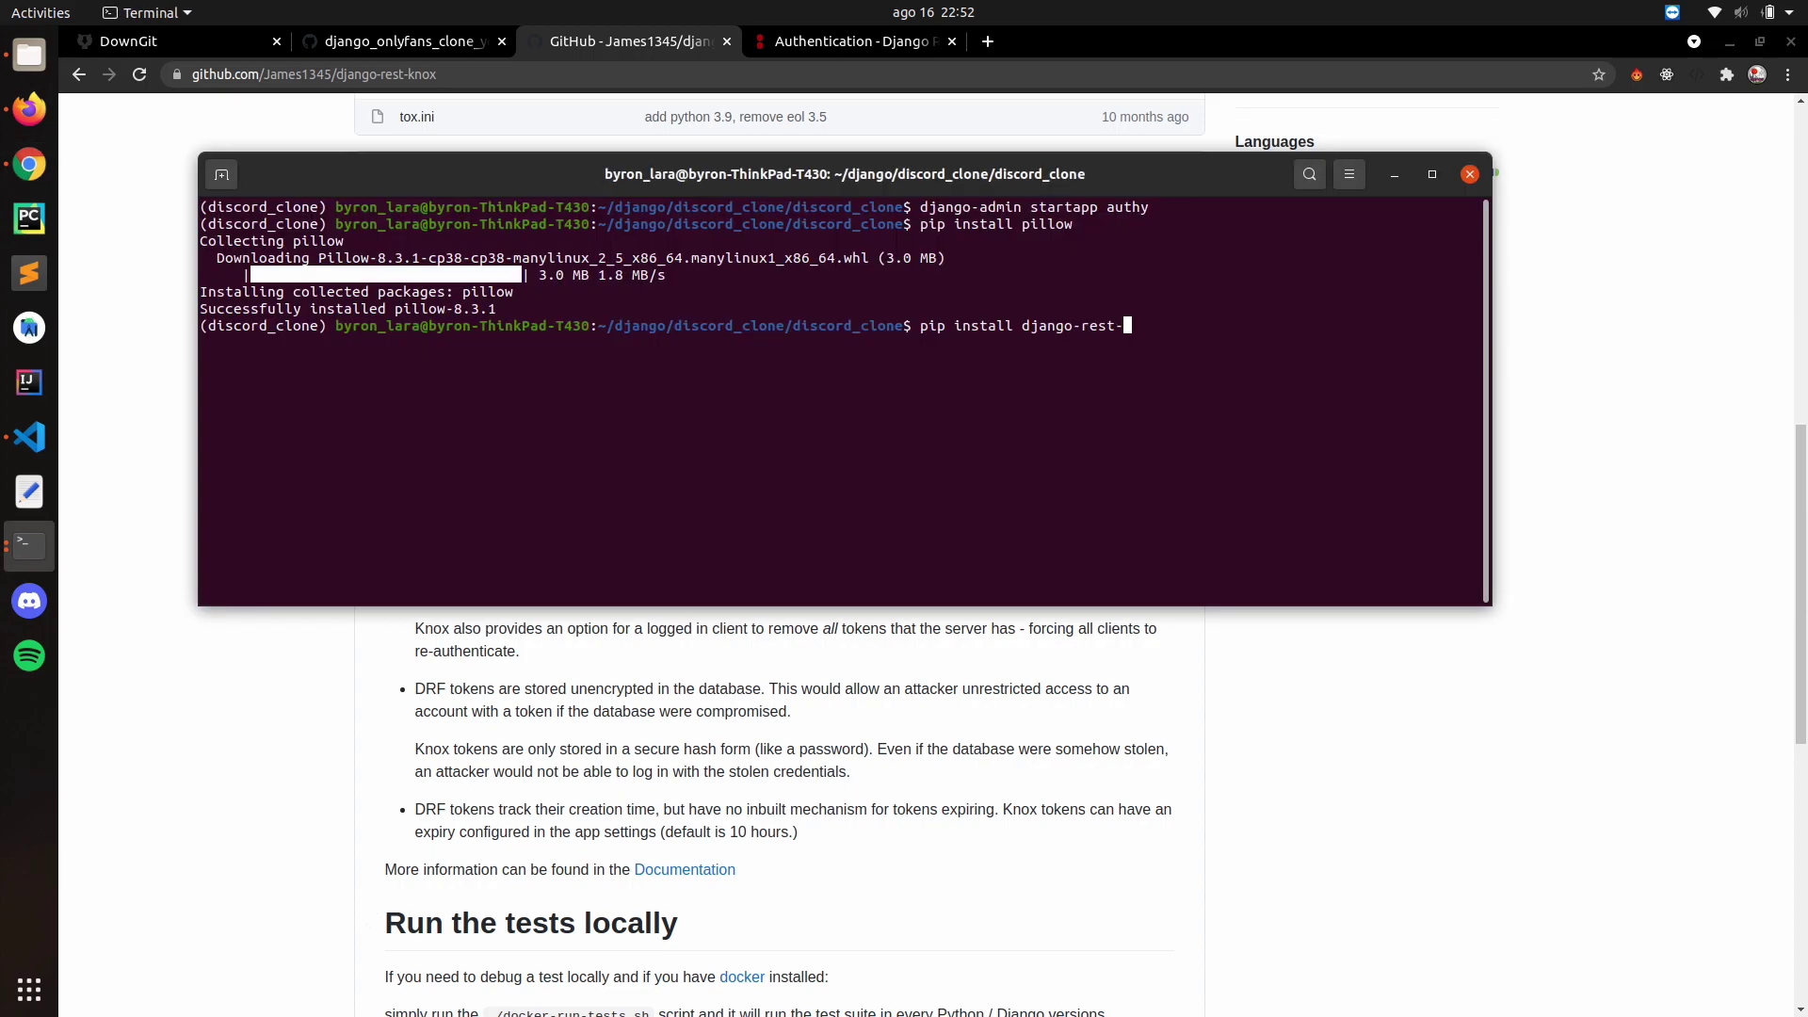
{"action": "type", "text": "-knox"}
{"action": "key", "text": "Return"}
{"action": "key", "text": "alt+Tab"}
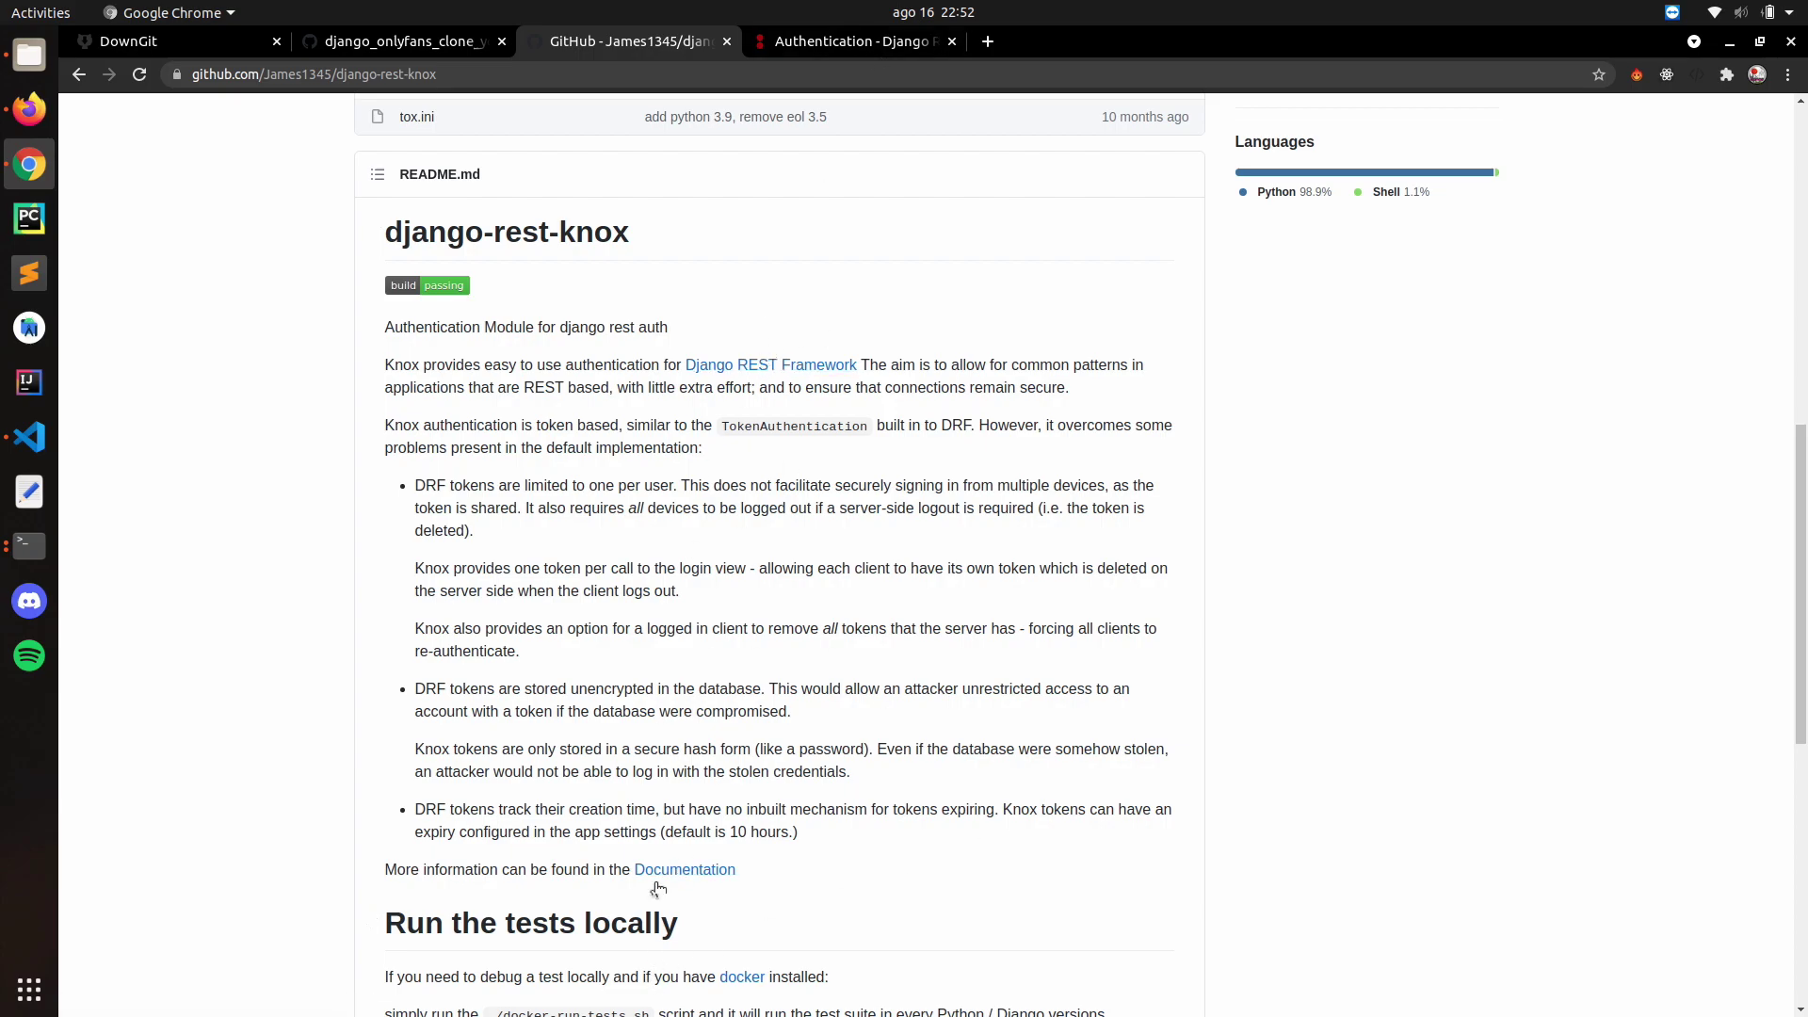
Step: Open the knox documentation's Installation page in a new tab
{"action": "middle_click", "coordinate": [665, 870]}
{"action": "left_click", "coordinate": [1096, 42]}
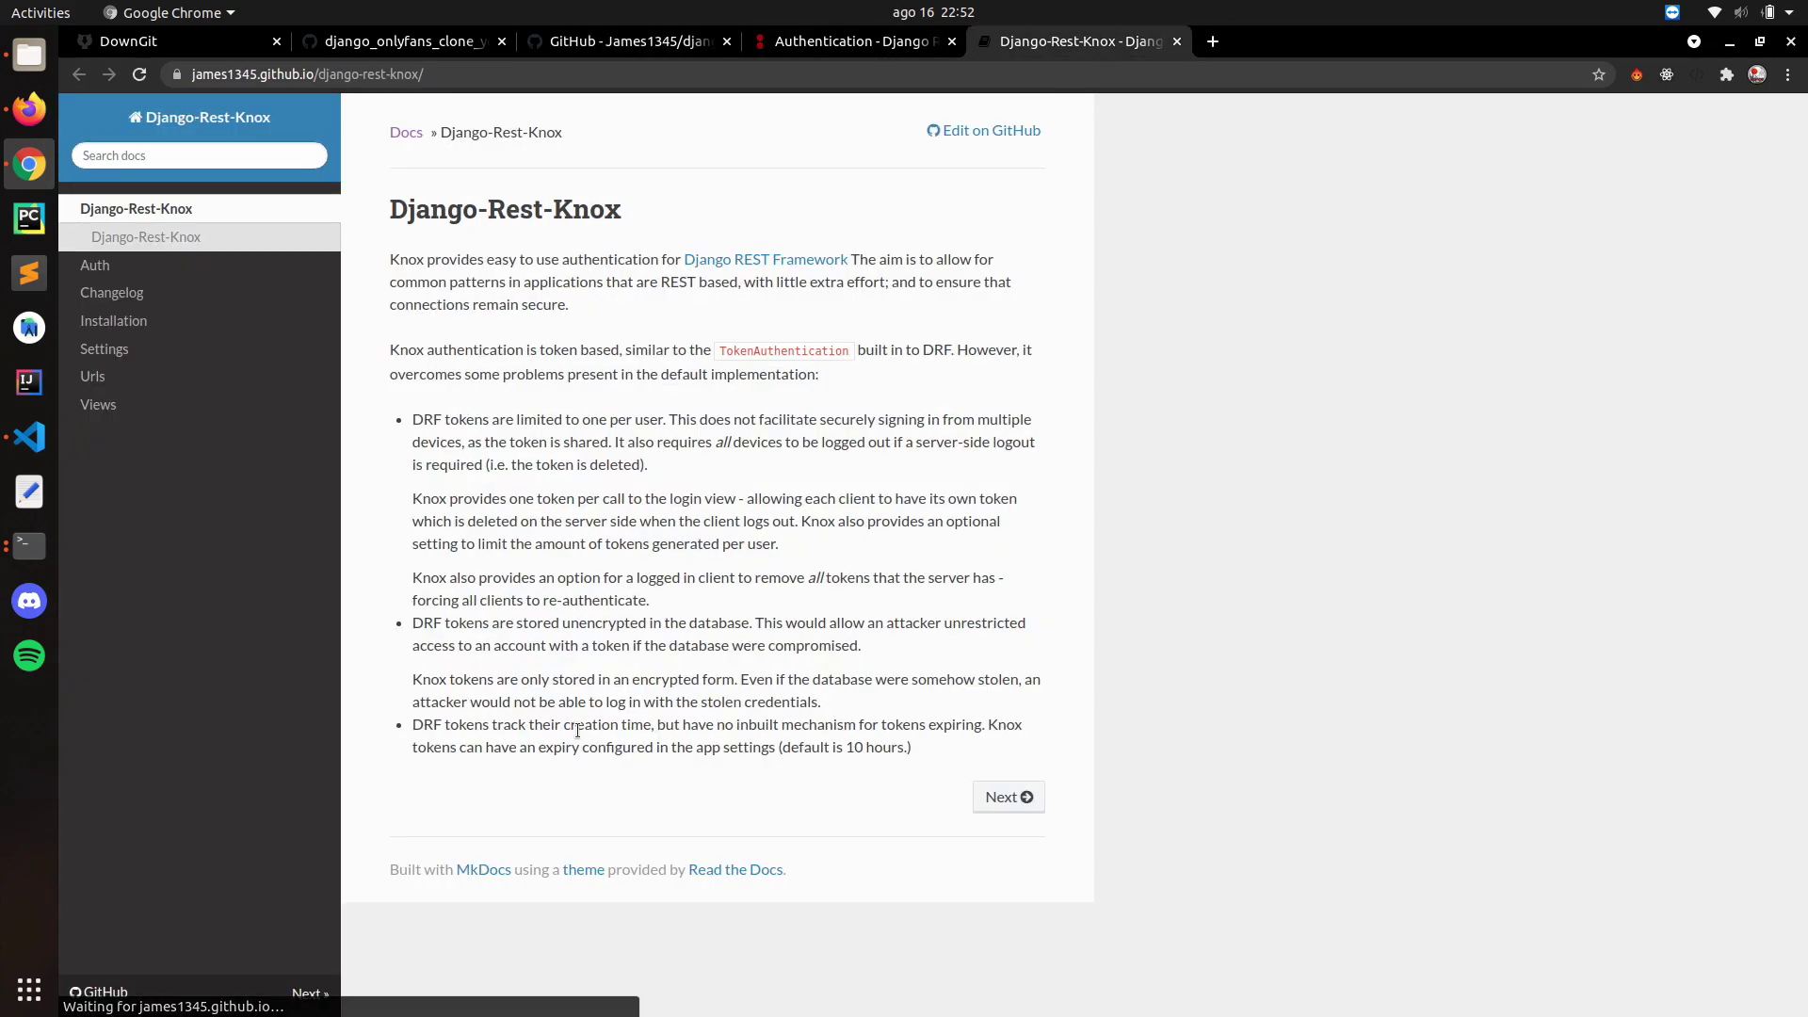
{"action": "left_click", "coordinate": [112, 319]}
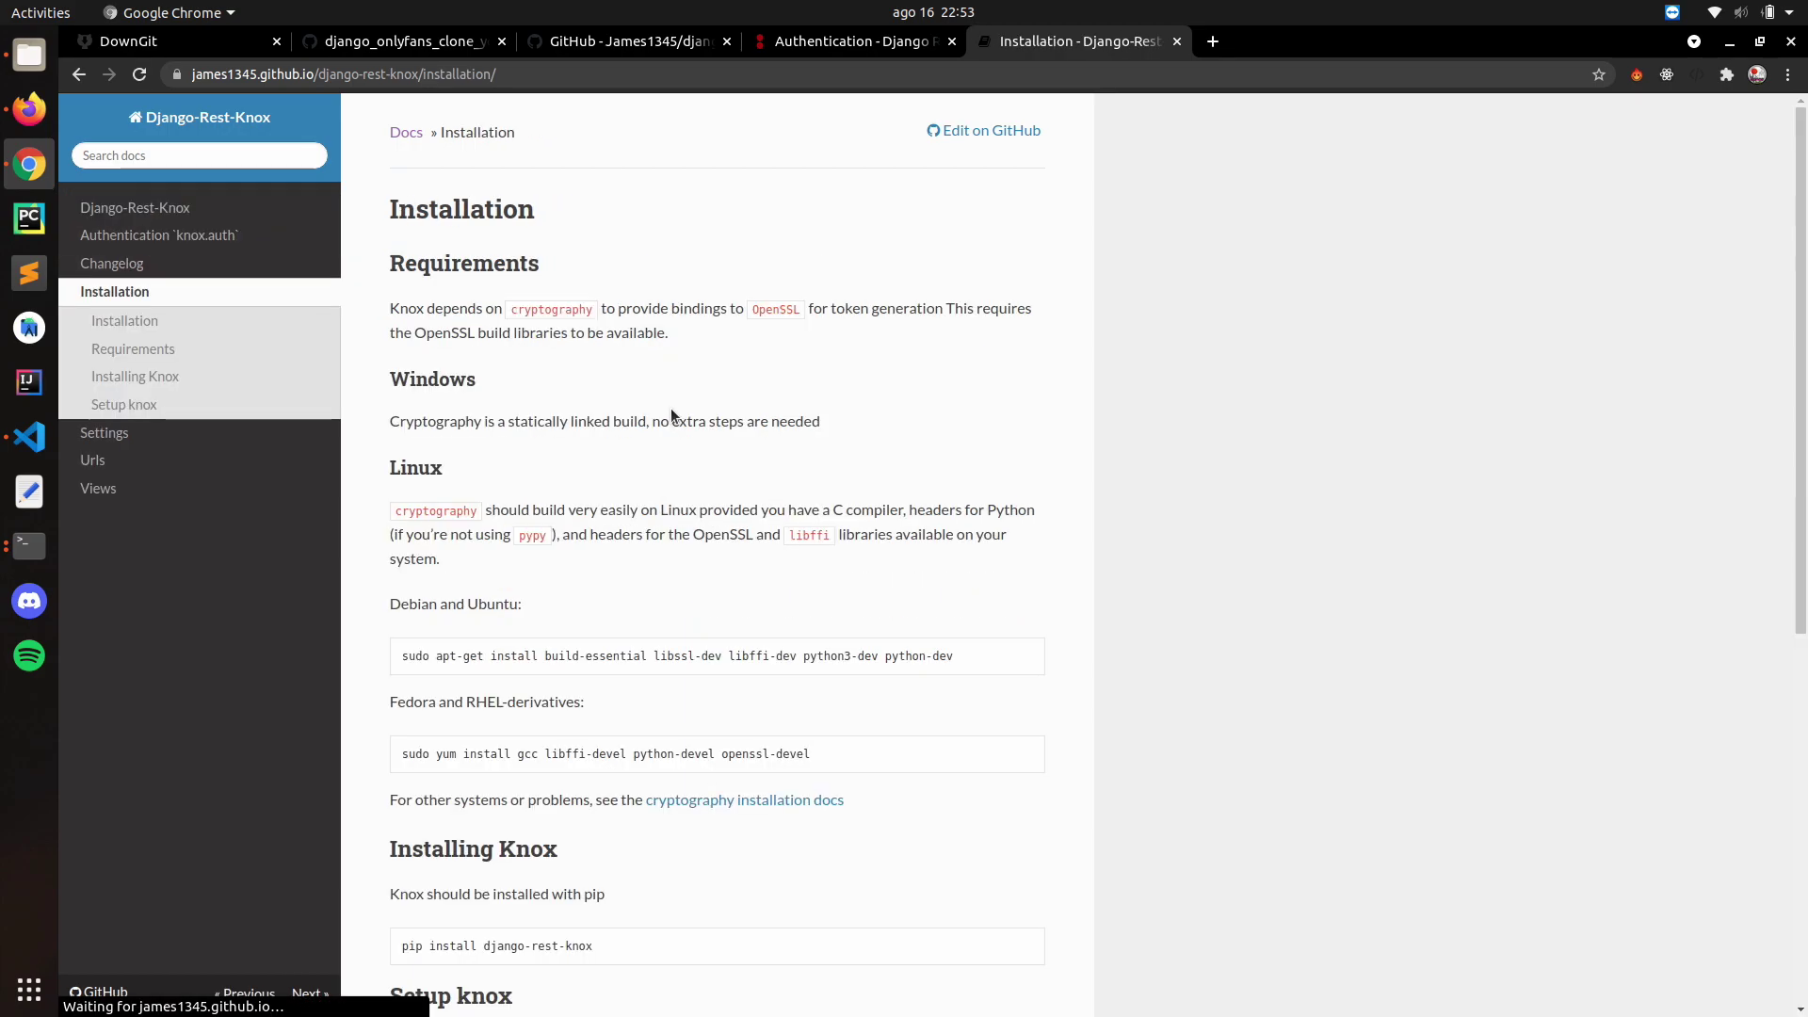
{"action": "scroll", "coordinate": [622, 457], "scroll_direction": "down", "scroll_amount": 2}
{"action": "scroll", "coordinate": [622, 464], "scroll_direction": "down", "scroll_amount": 3}
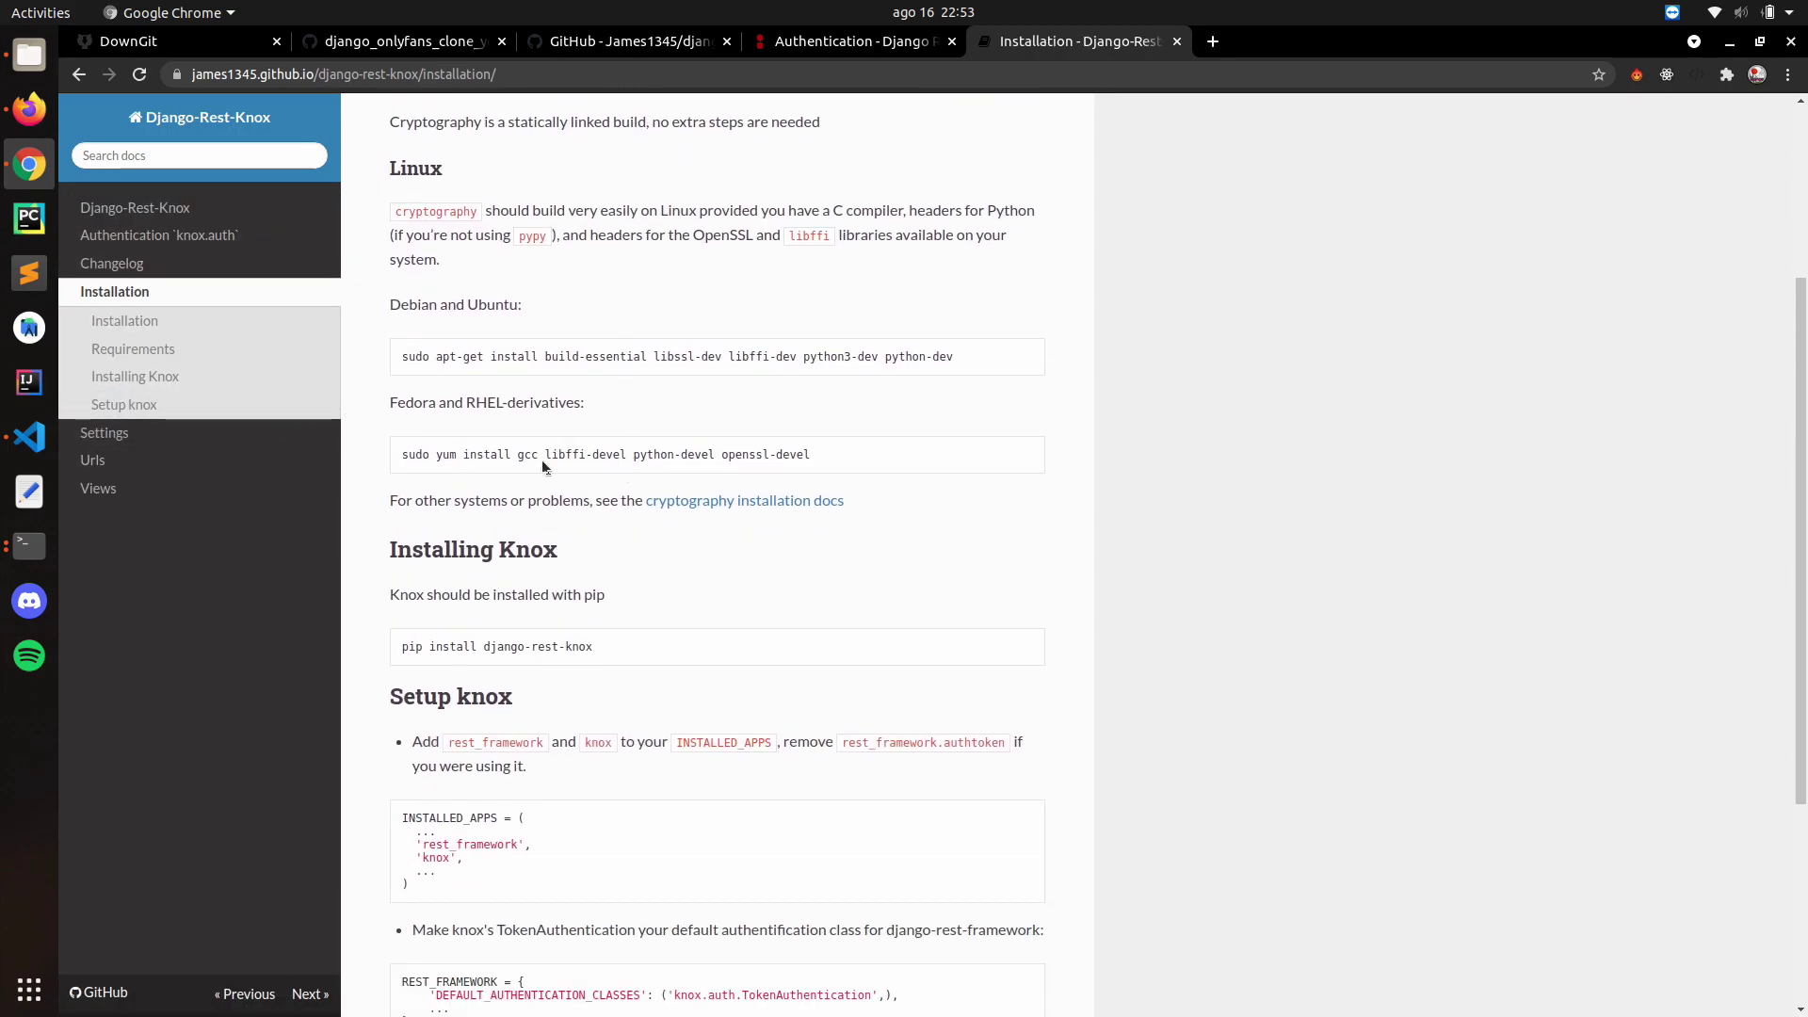
{"action": "scroll", "coordinate": [589, 652], "scroll_direction": "down", "scroll_amount": 1}
{"action": "scroll", "coordinate": [496, 405], "scroll_direction": "down", "scroll_amount": 3}
{"action": "scroll", "coordinate": [453, 491], "scroll_direction": "down", "scroll_amount": 1}
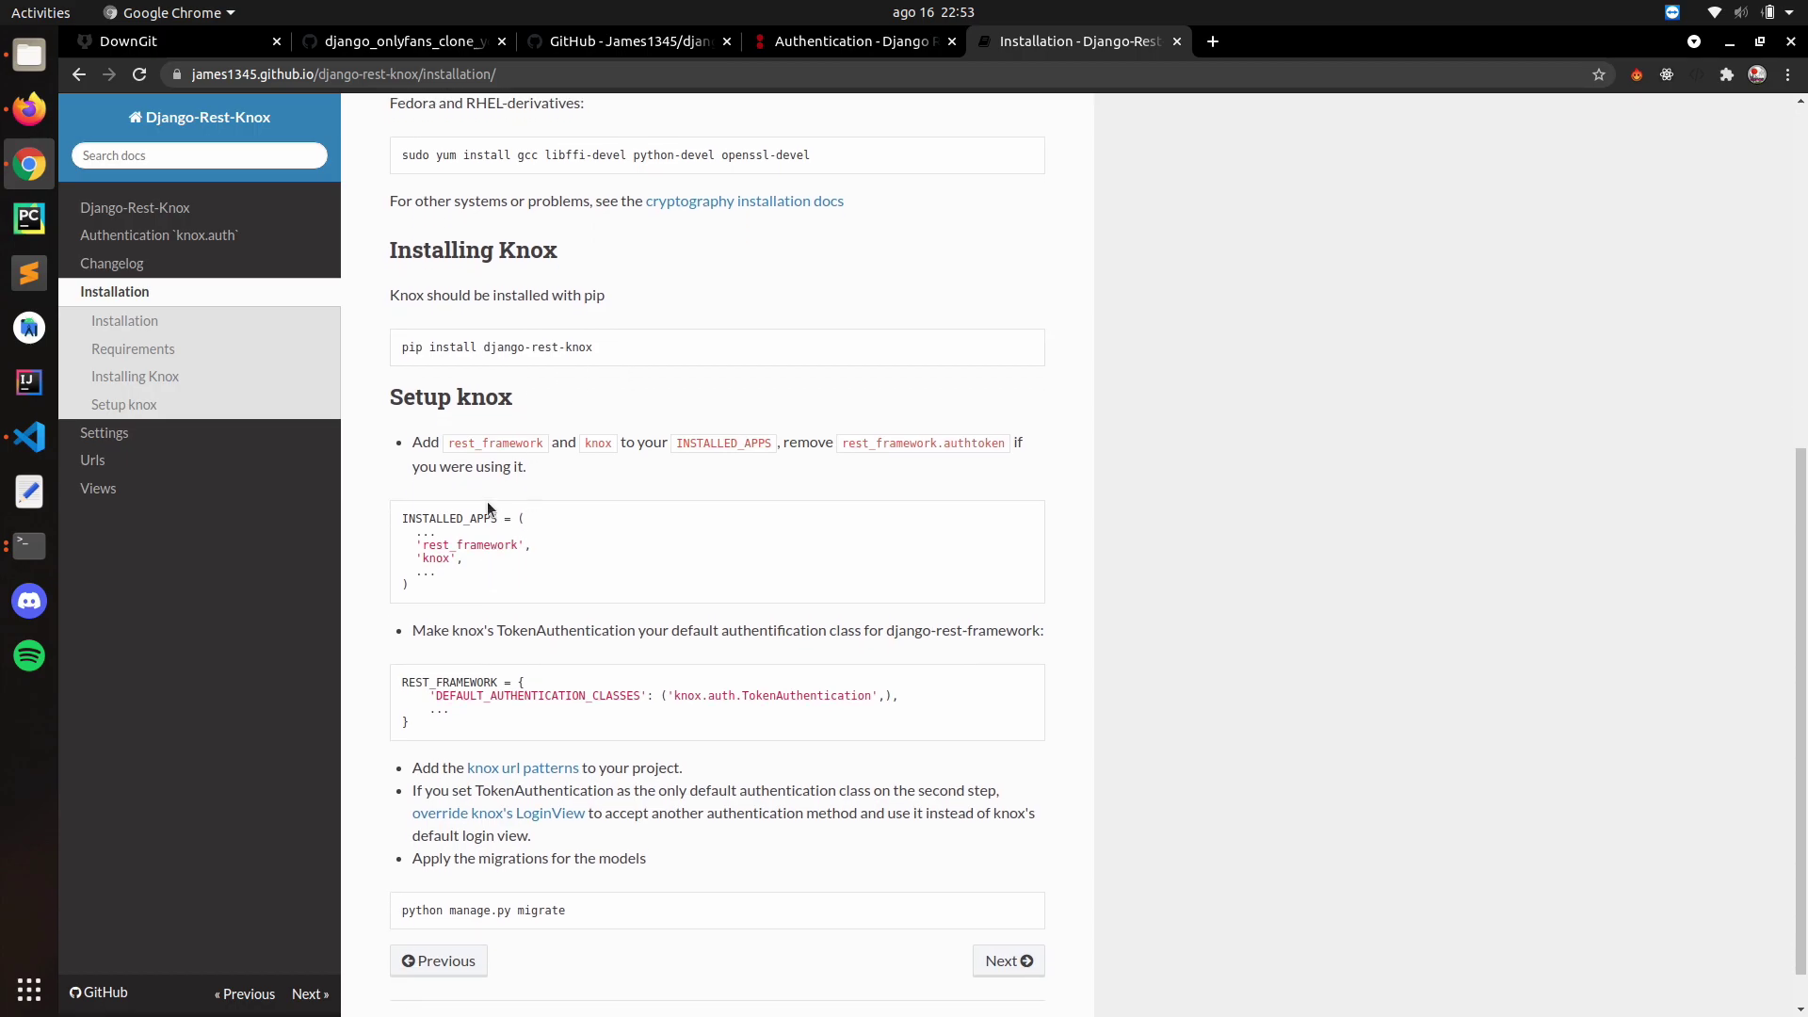
{"action": "scroll", "coordinate": [454, 490], "scroll_direction": "down", "scroll_amount": 1}
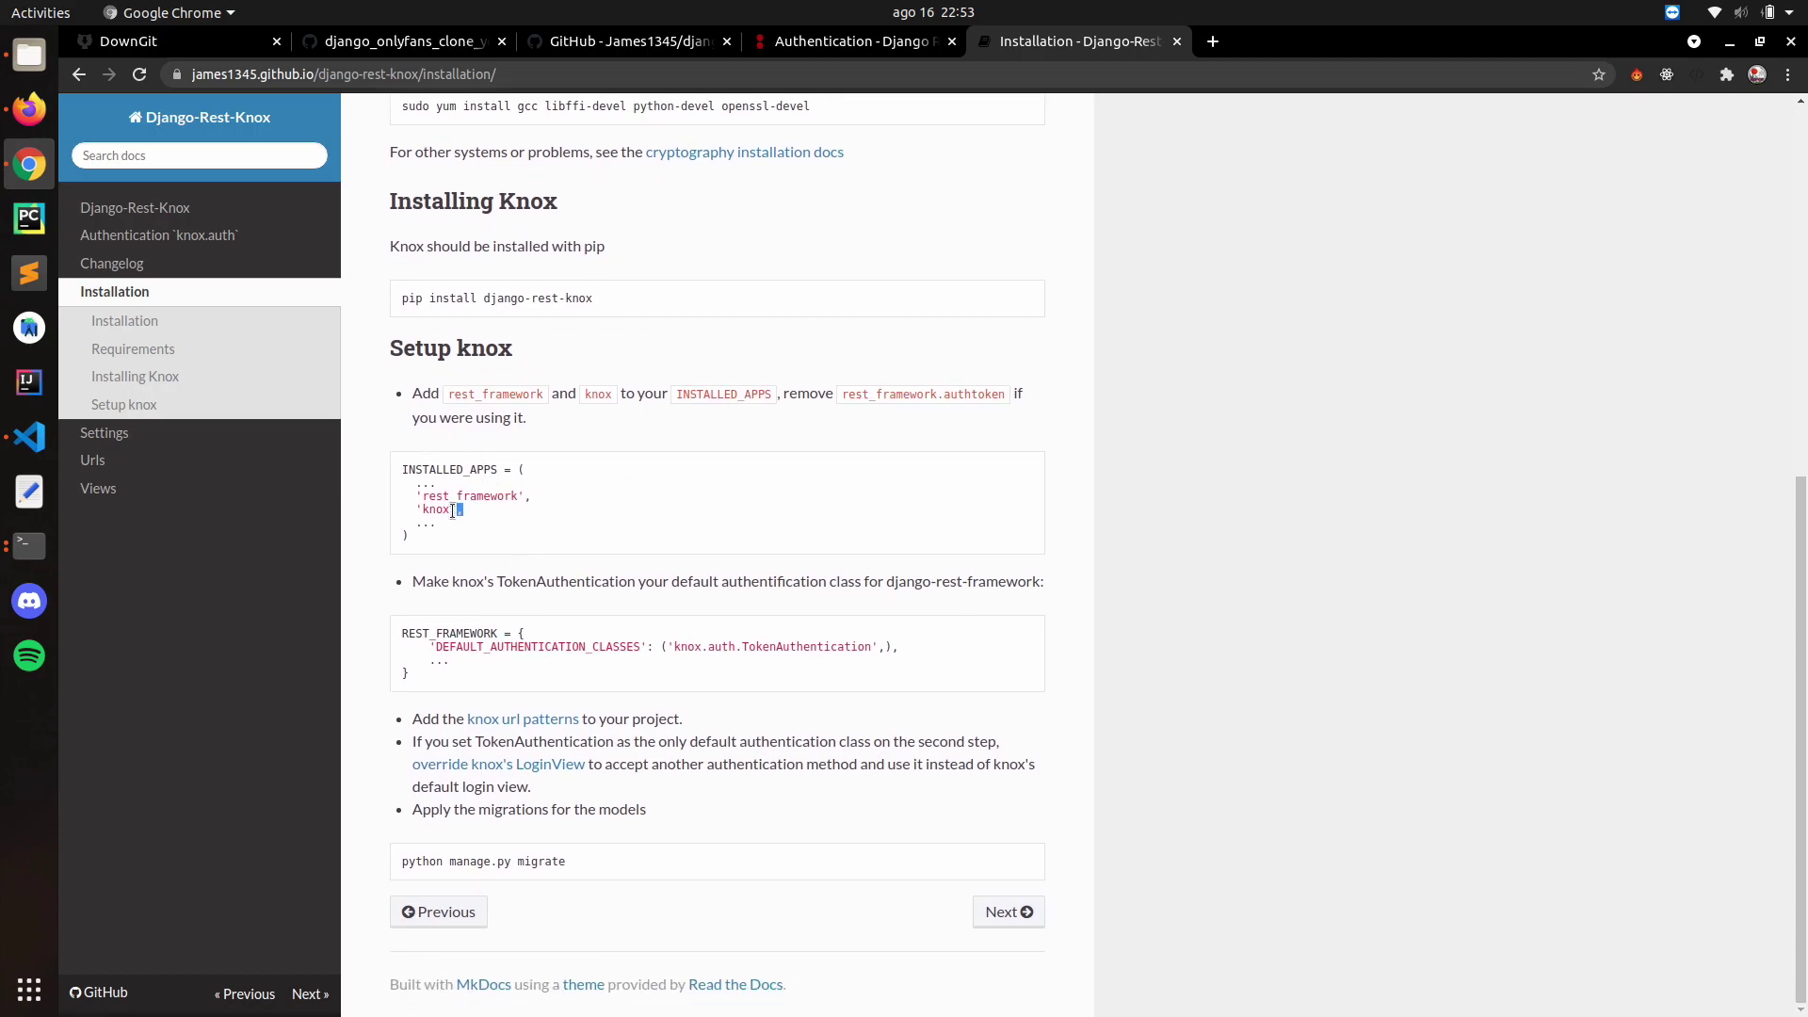
Step: Select the 'knox', line in the Setup knox example, then switch to VS Code
{"action": "left_click_drag", "start_coordinate": [453, 510], "coordinate": [427, 509]}
{"action": "left_click", "coordinate": [414, 524]}
{"action": "left_click", "coordinate": [405, 506]}
{"action": "left_click_drag", "start_coordinate": [421, 509], "coordinate": [459, 511]}
{"action": "left_click", "coordinate": [416, 507]}
{"action": "key", "text": "alt+Tab"}
{"action": "key", "text": "alt+Tab"}
{"action": "key", "text": "Tab"}
{"action": "key", "text": "Tab"}
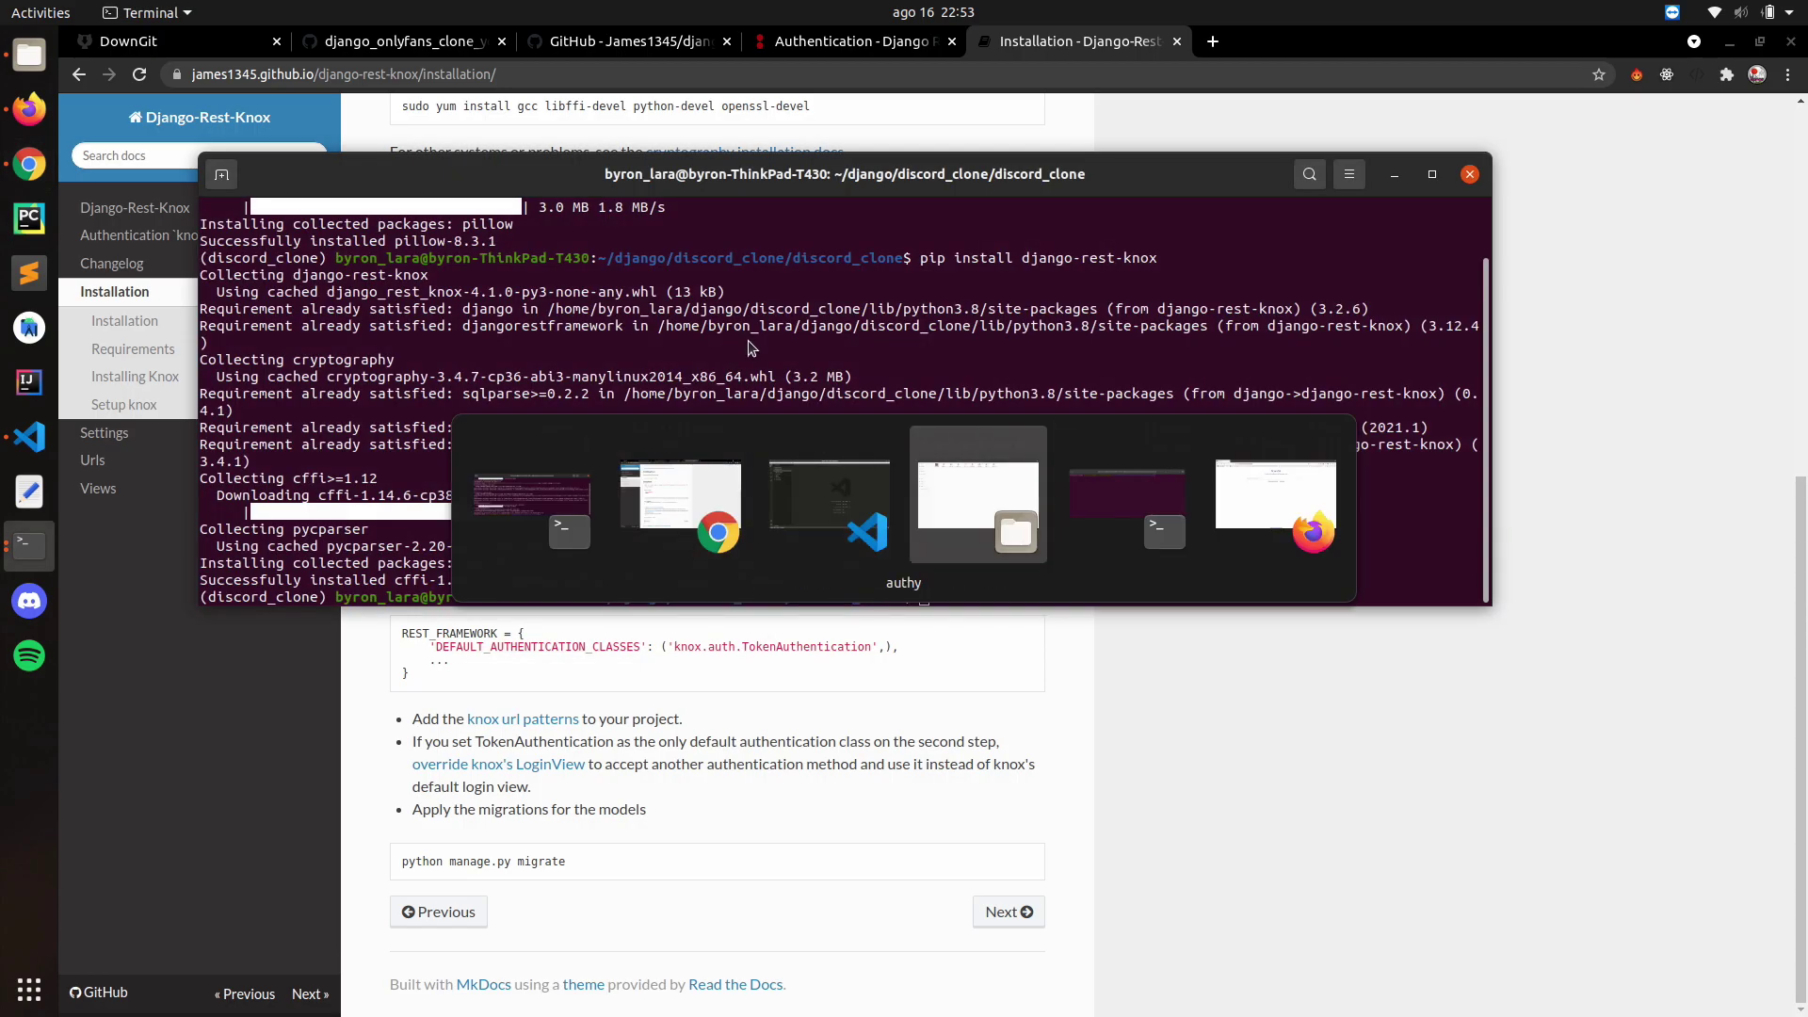
Step: Open discord_clone/settings.py in VS Code
{"action": "key", "text": "shift+Tab"}
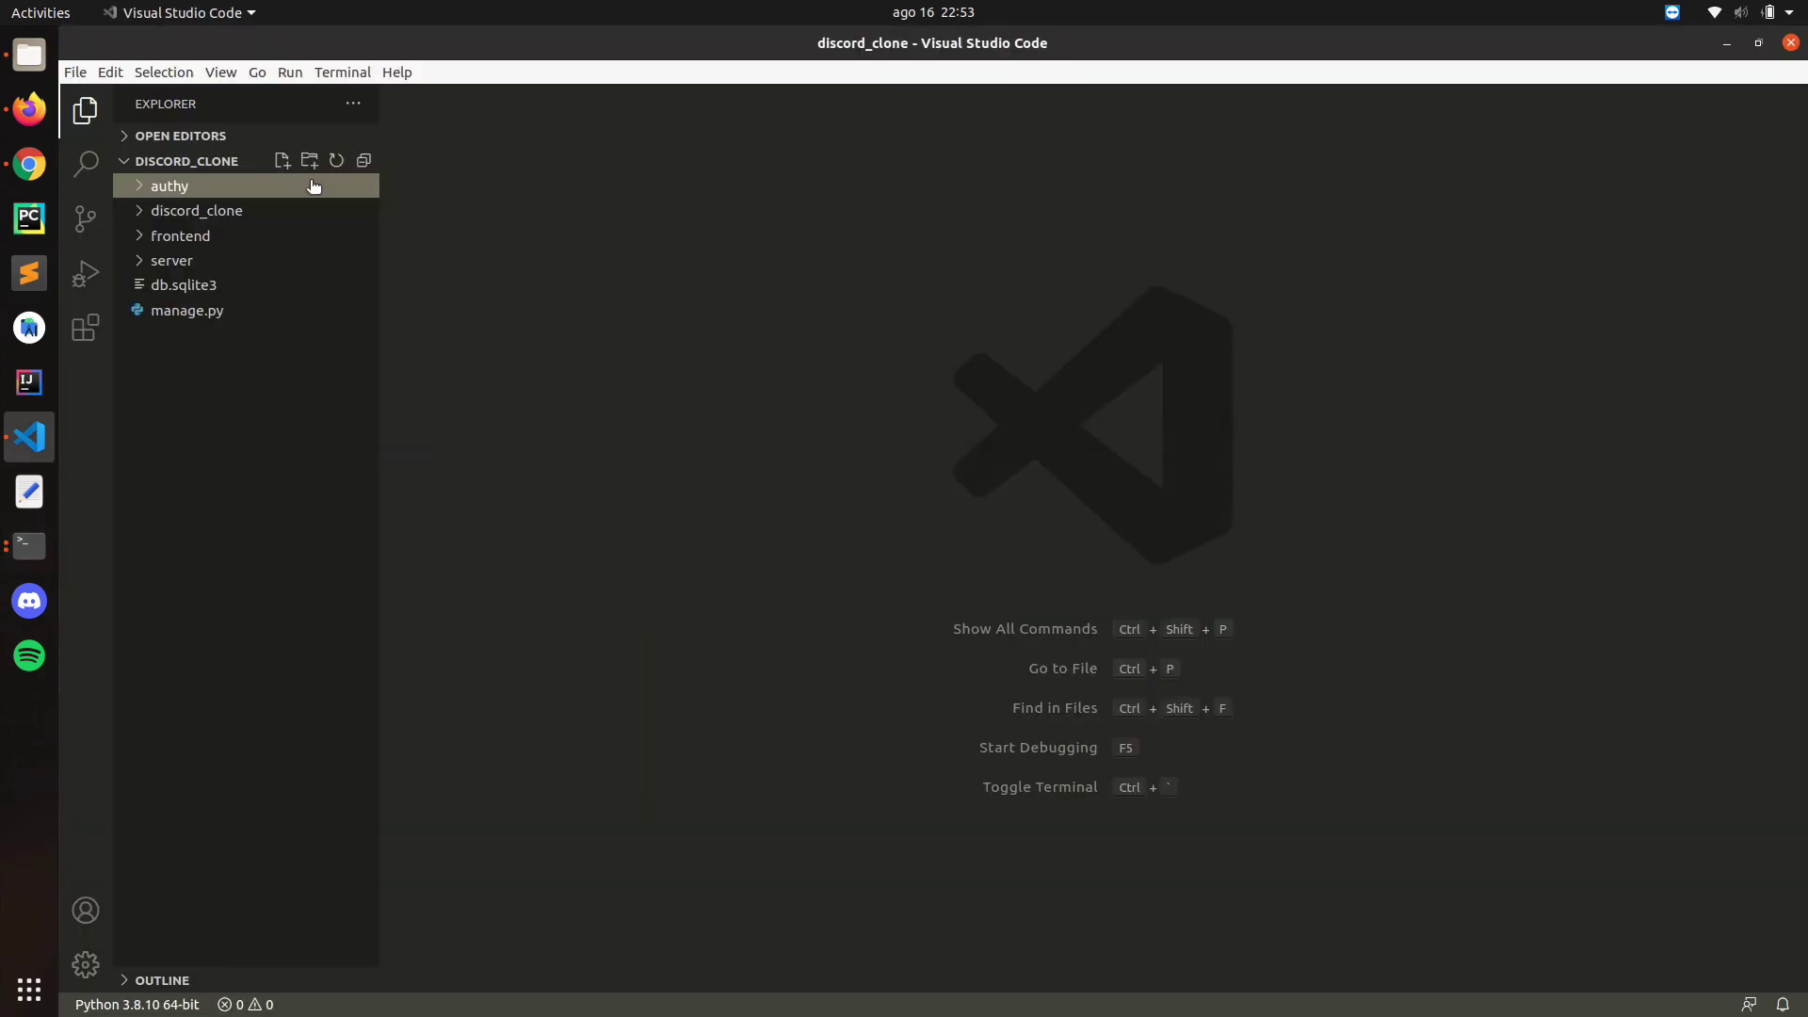
{"action": "left_click", "coordinate": [175, 209]}
{"action": "left_click", "coordinate": [197, 309]}
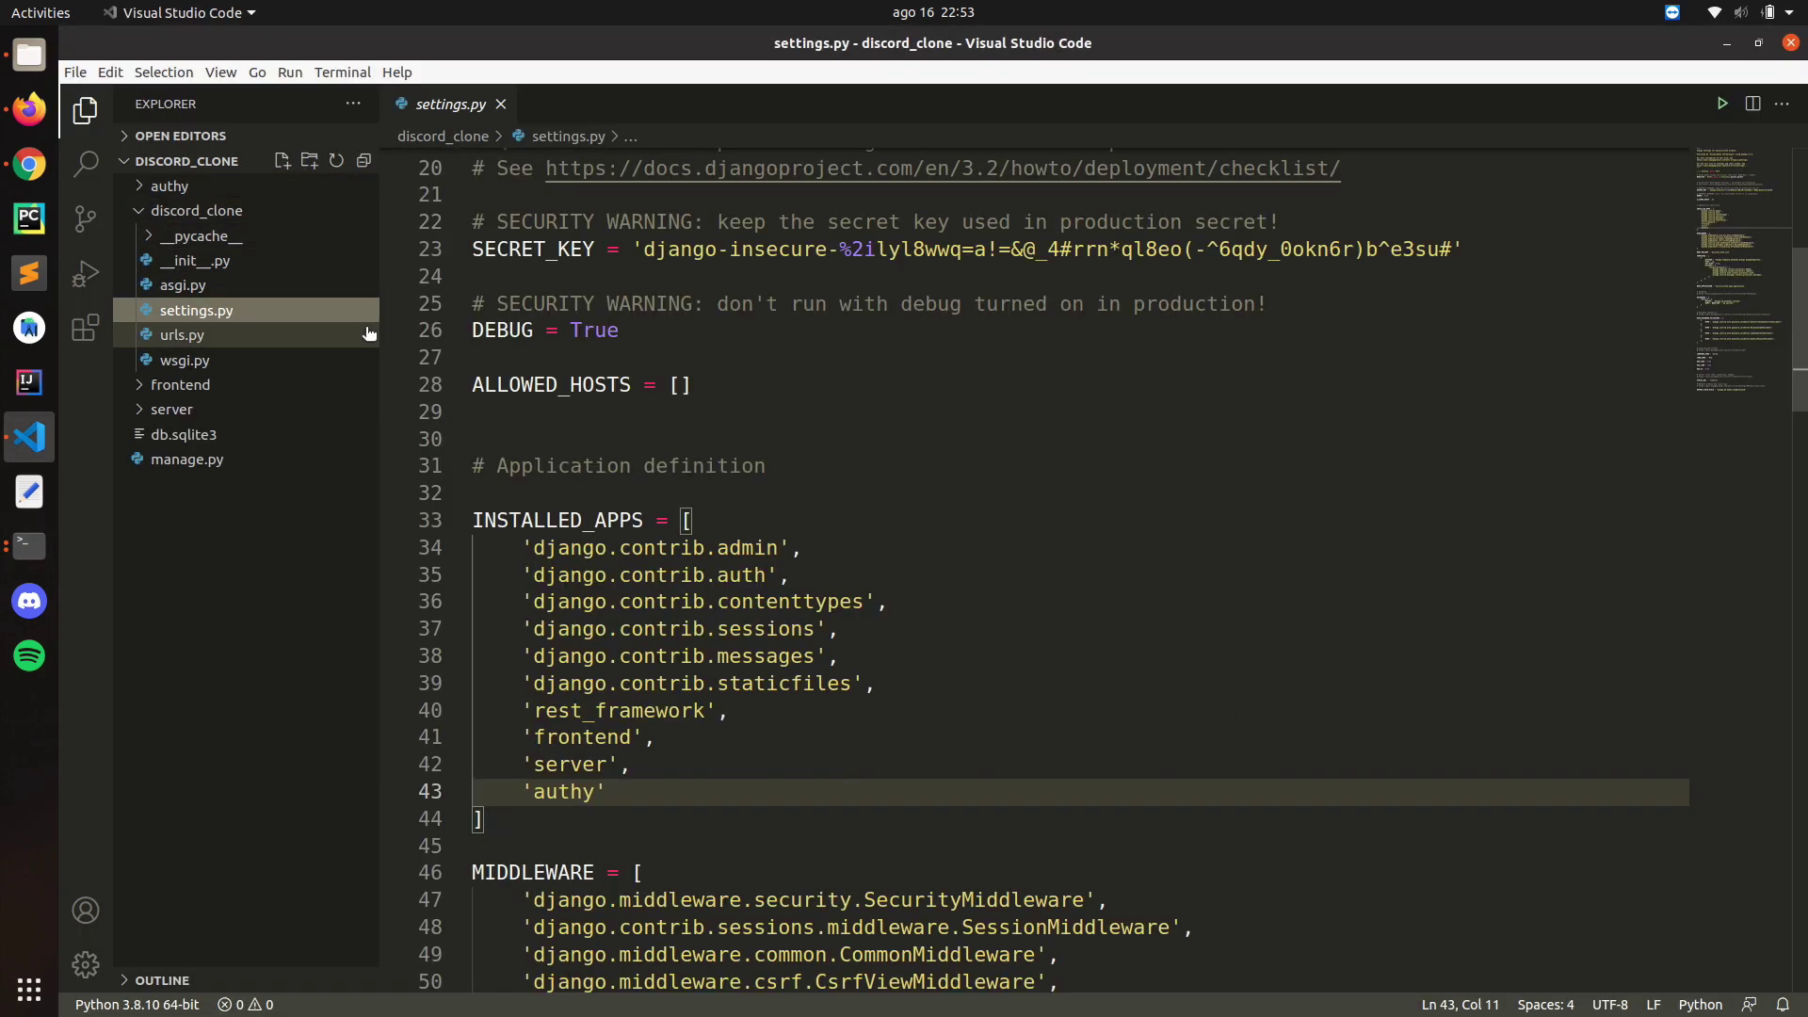
{"action": "scroll", "coordinate": [684, 520], "scroll_direction": "down", "scroll_amount": 2}
Step: Add 'knox' below 'authy' in INSTALLED_APPS with corrected commas, then save and close
{"action": "left_click", "coordinate": [632, 622]}
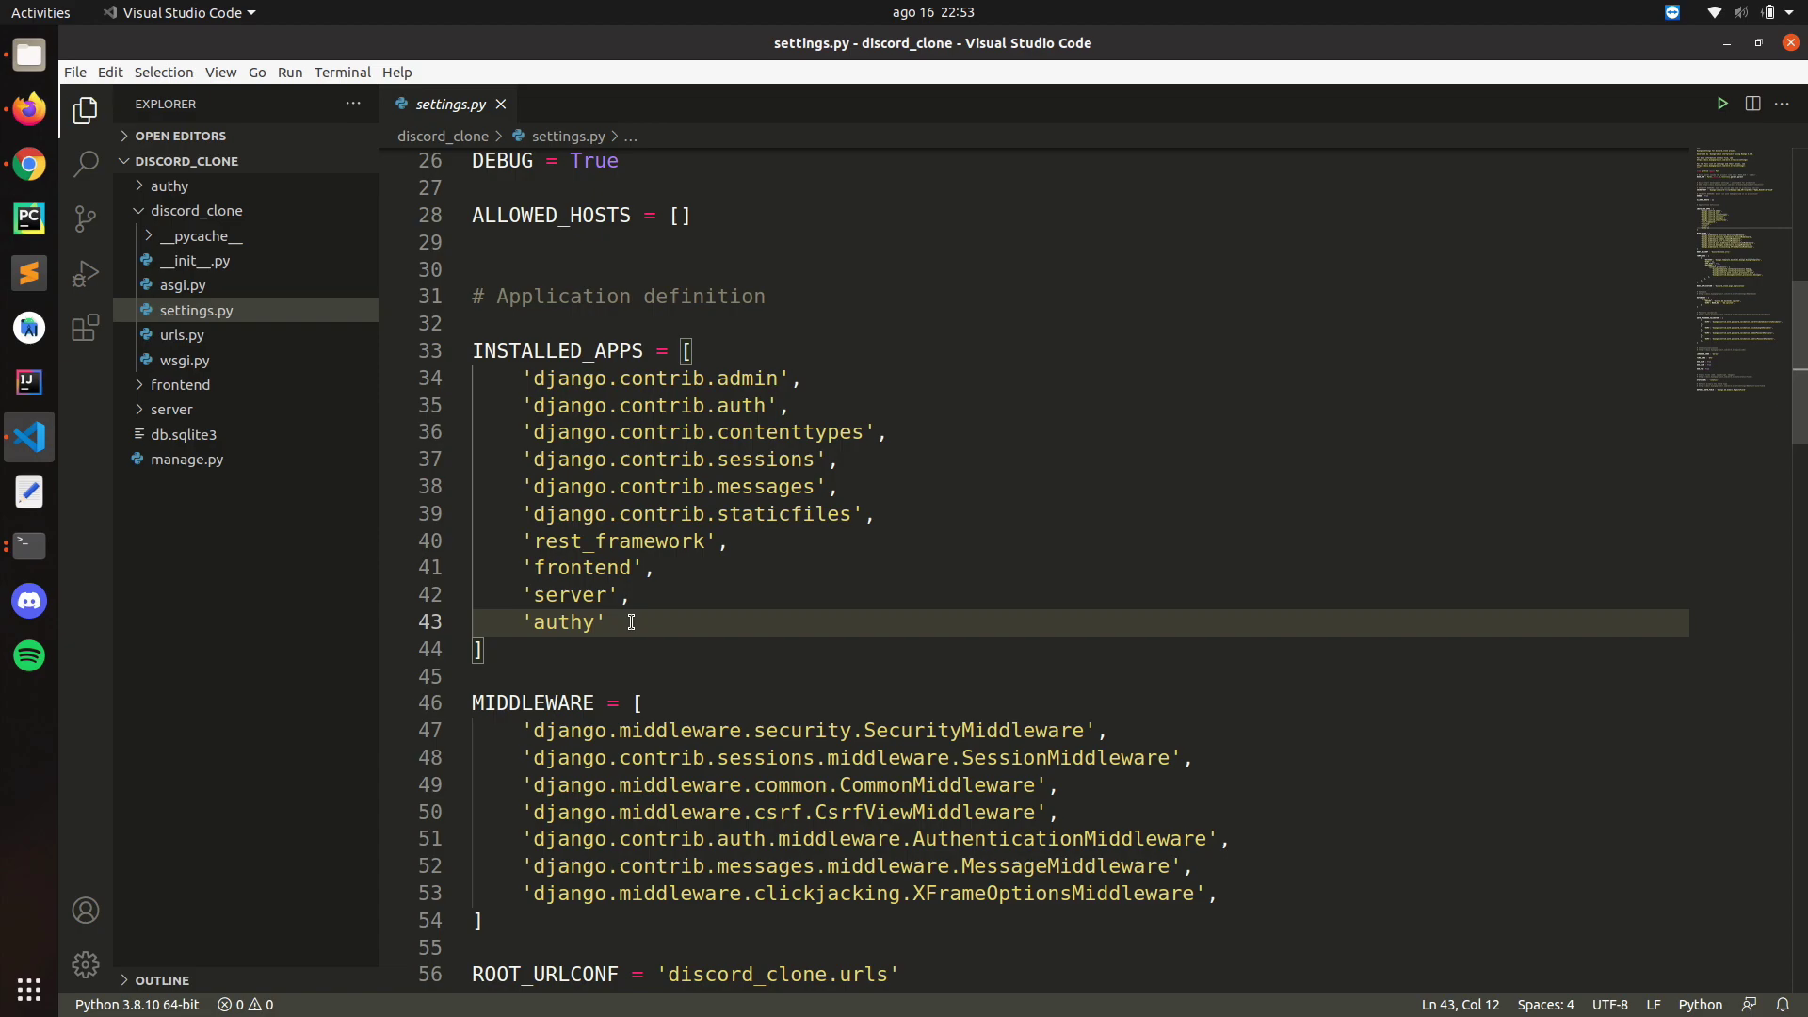
{"action": "key", "text": "Return"}
{"action": "type", "text": "''knox',"}
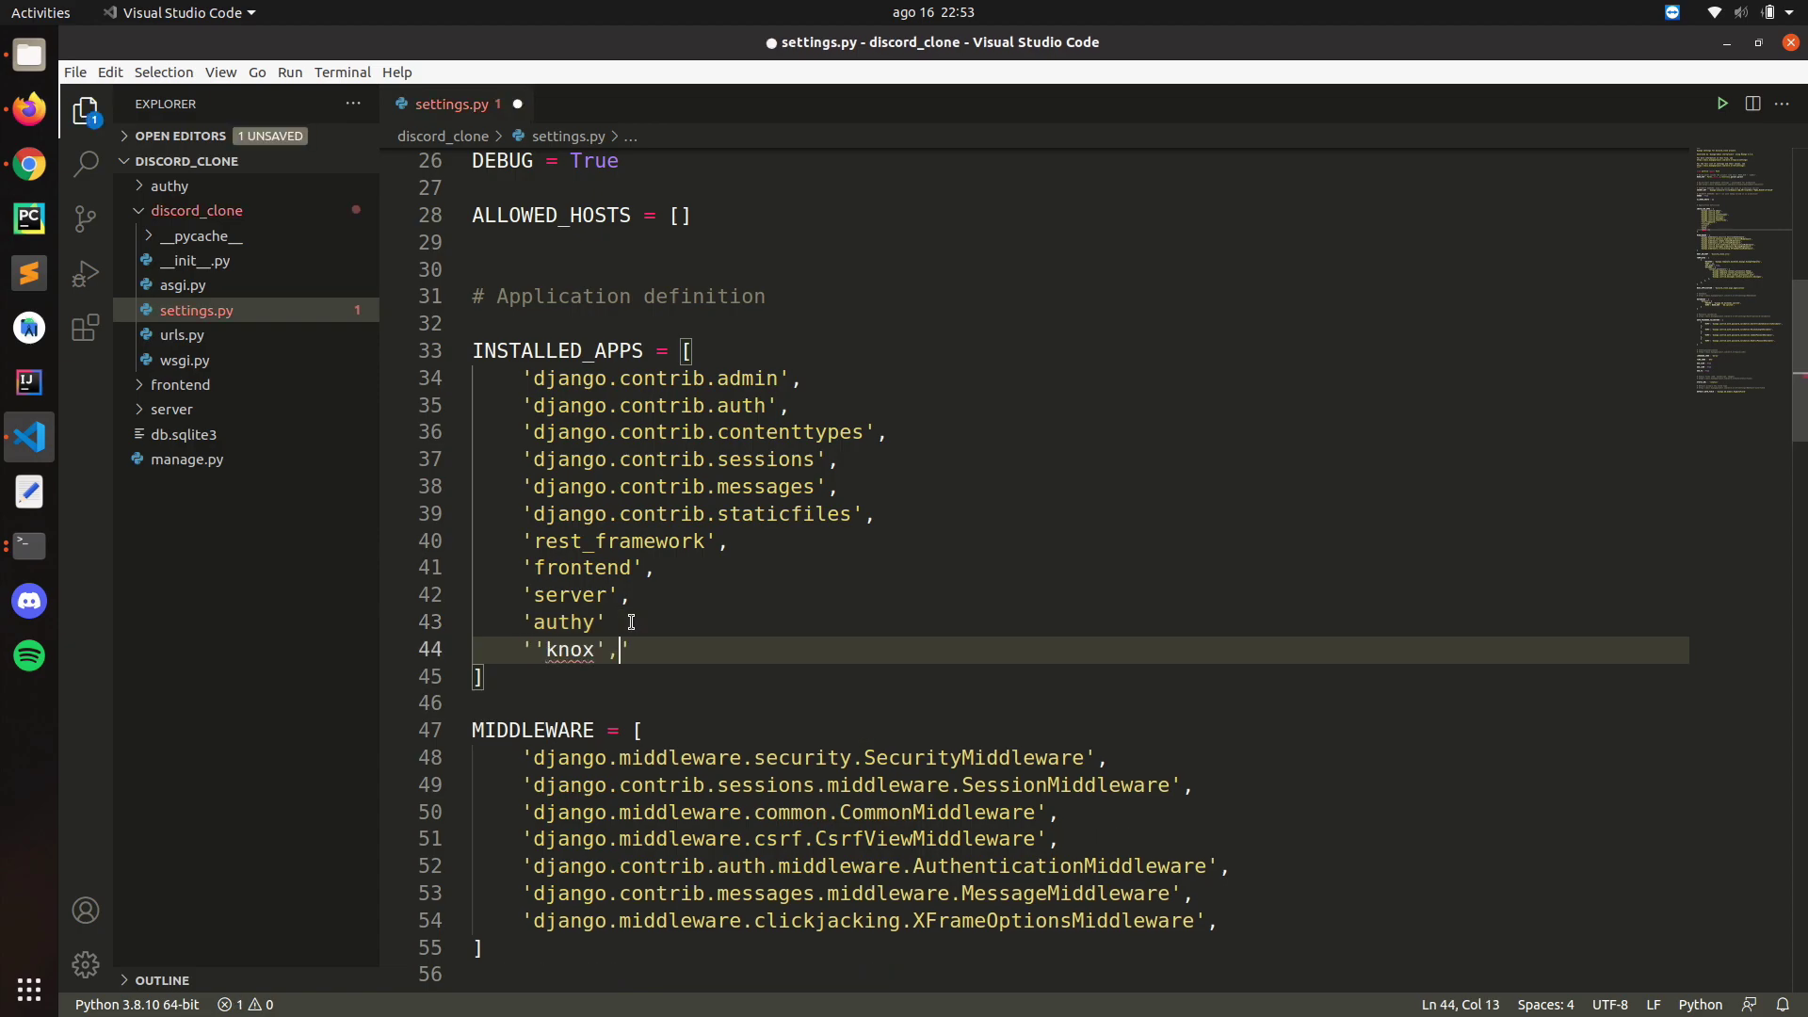
{"action": "key", "text": "BackSpace"}
{"action": "key", "text": "BackSpace"}
{"action": "key", "text": "BackSpace"}
{"action": "key", "text": "BackSpace"}
{"action": "key", "text": "BackSpace"}
{"action": "key", "text": "BackSpace"}
{"action": "type", "text": "'knox',"}
{"action": "key", "text": "BackSpace"}
{"action": "key", "text": "BackSpace"}
{"action": "key", "text": "BackSpace"}
{"action": "key", "text": "BackSpace"}
{"action": "key", "text": "BackSpace"}
{"action": "key", "text": "BackSpace"}
{"action": "type", "text": "knox,"}
{"action": "left_click", "coordinate": [632, 622]}
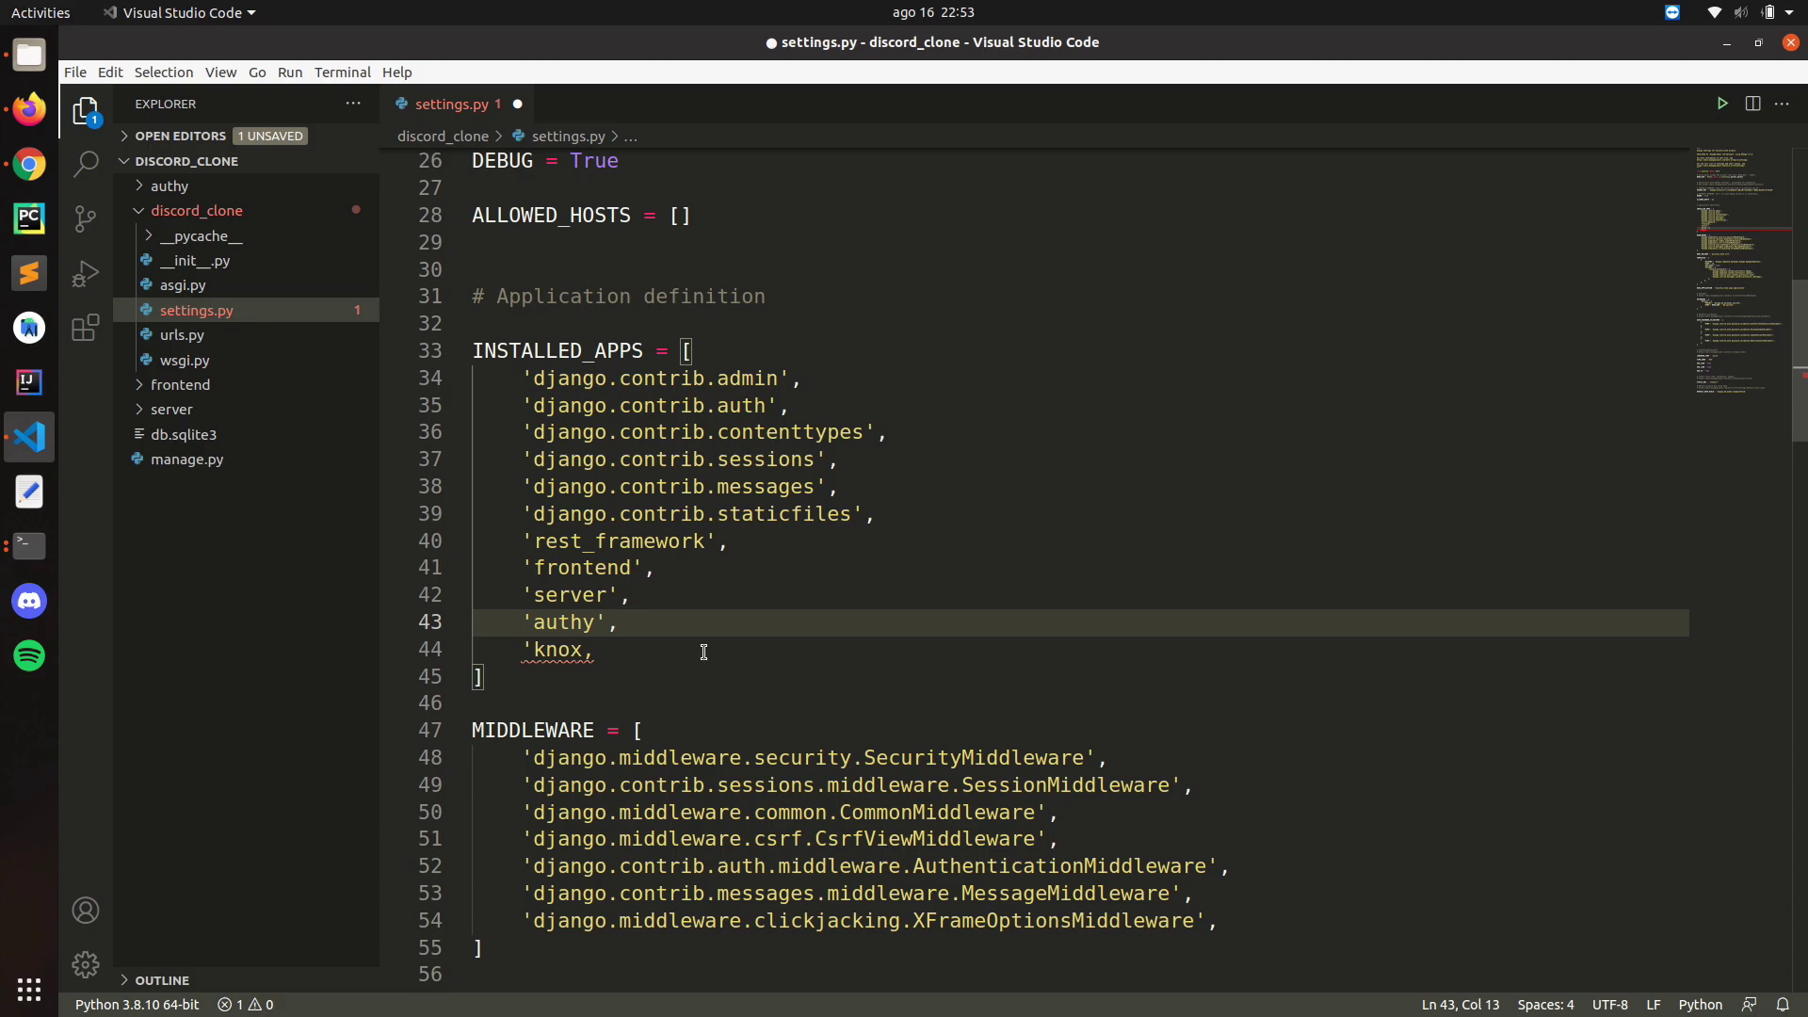
{"action": "left_click", "coordinate": [637, 678]}
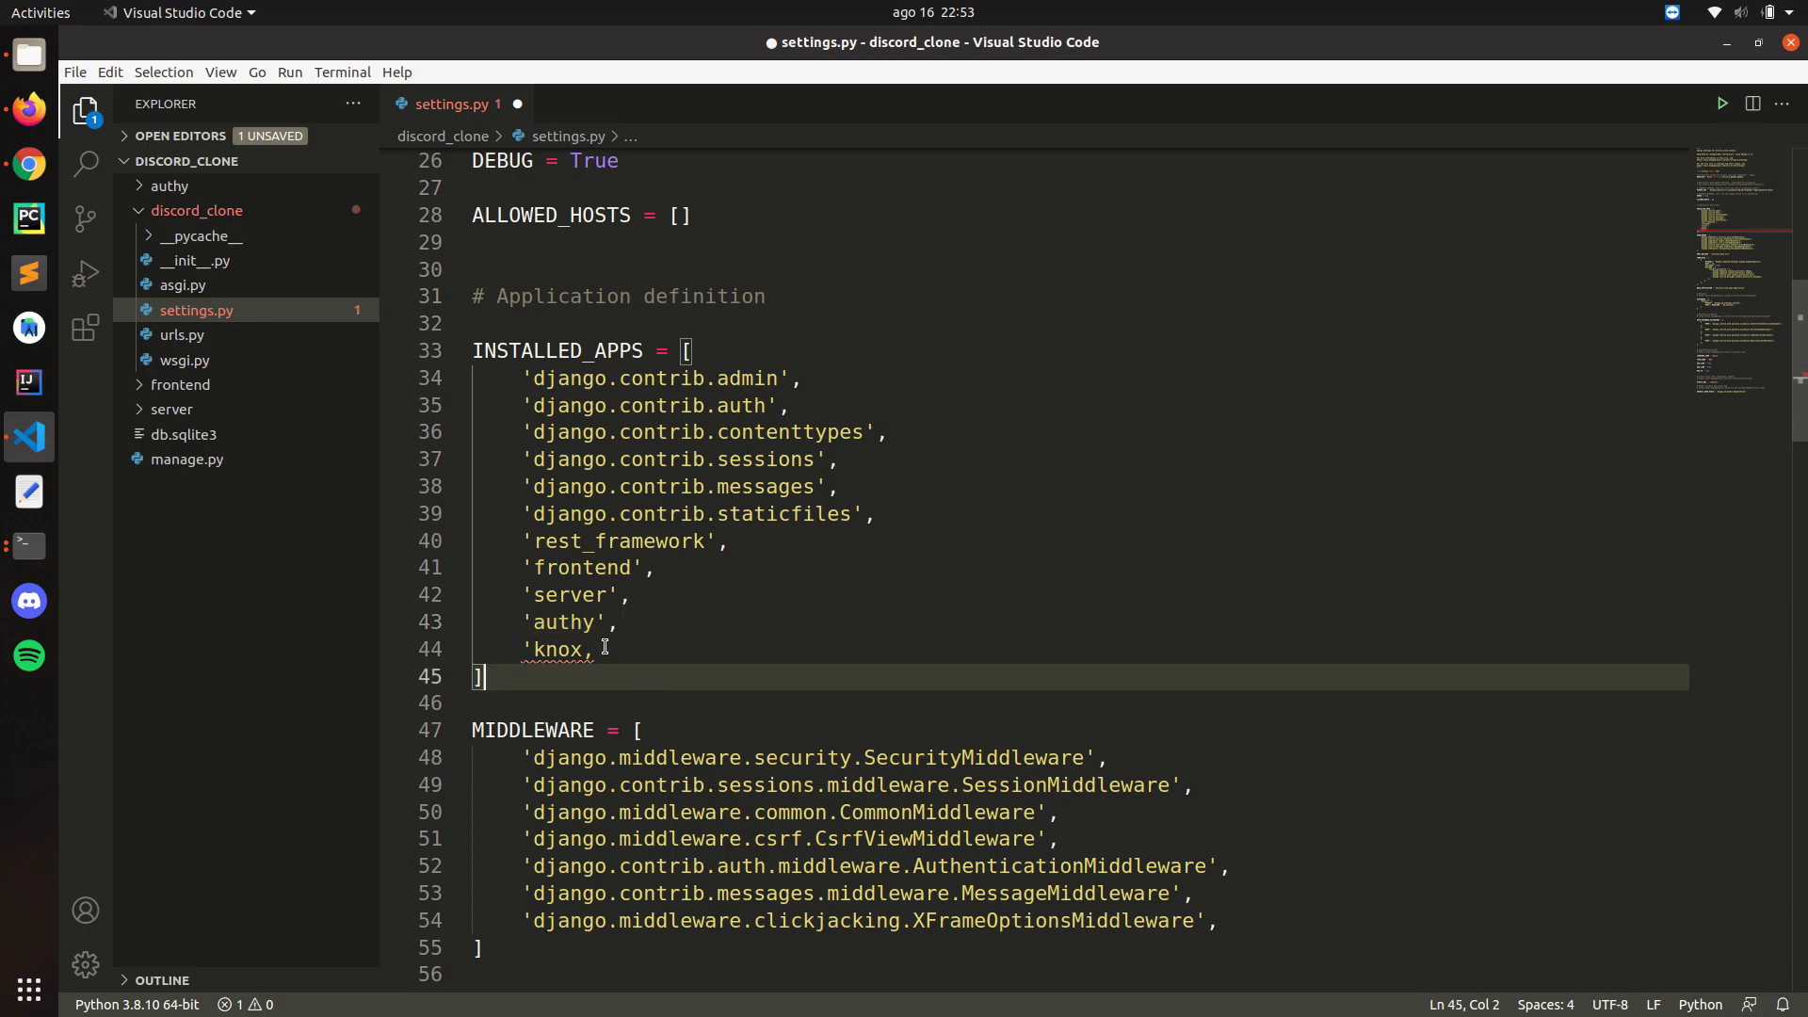
{"action": "left_click", "coordinate": [606, 647]}
{"action": "type", "text": "'"}
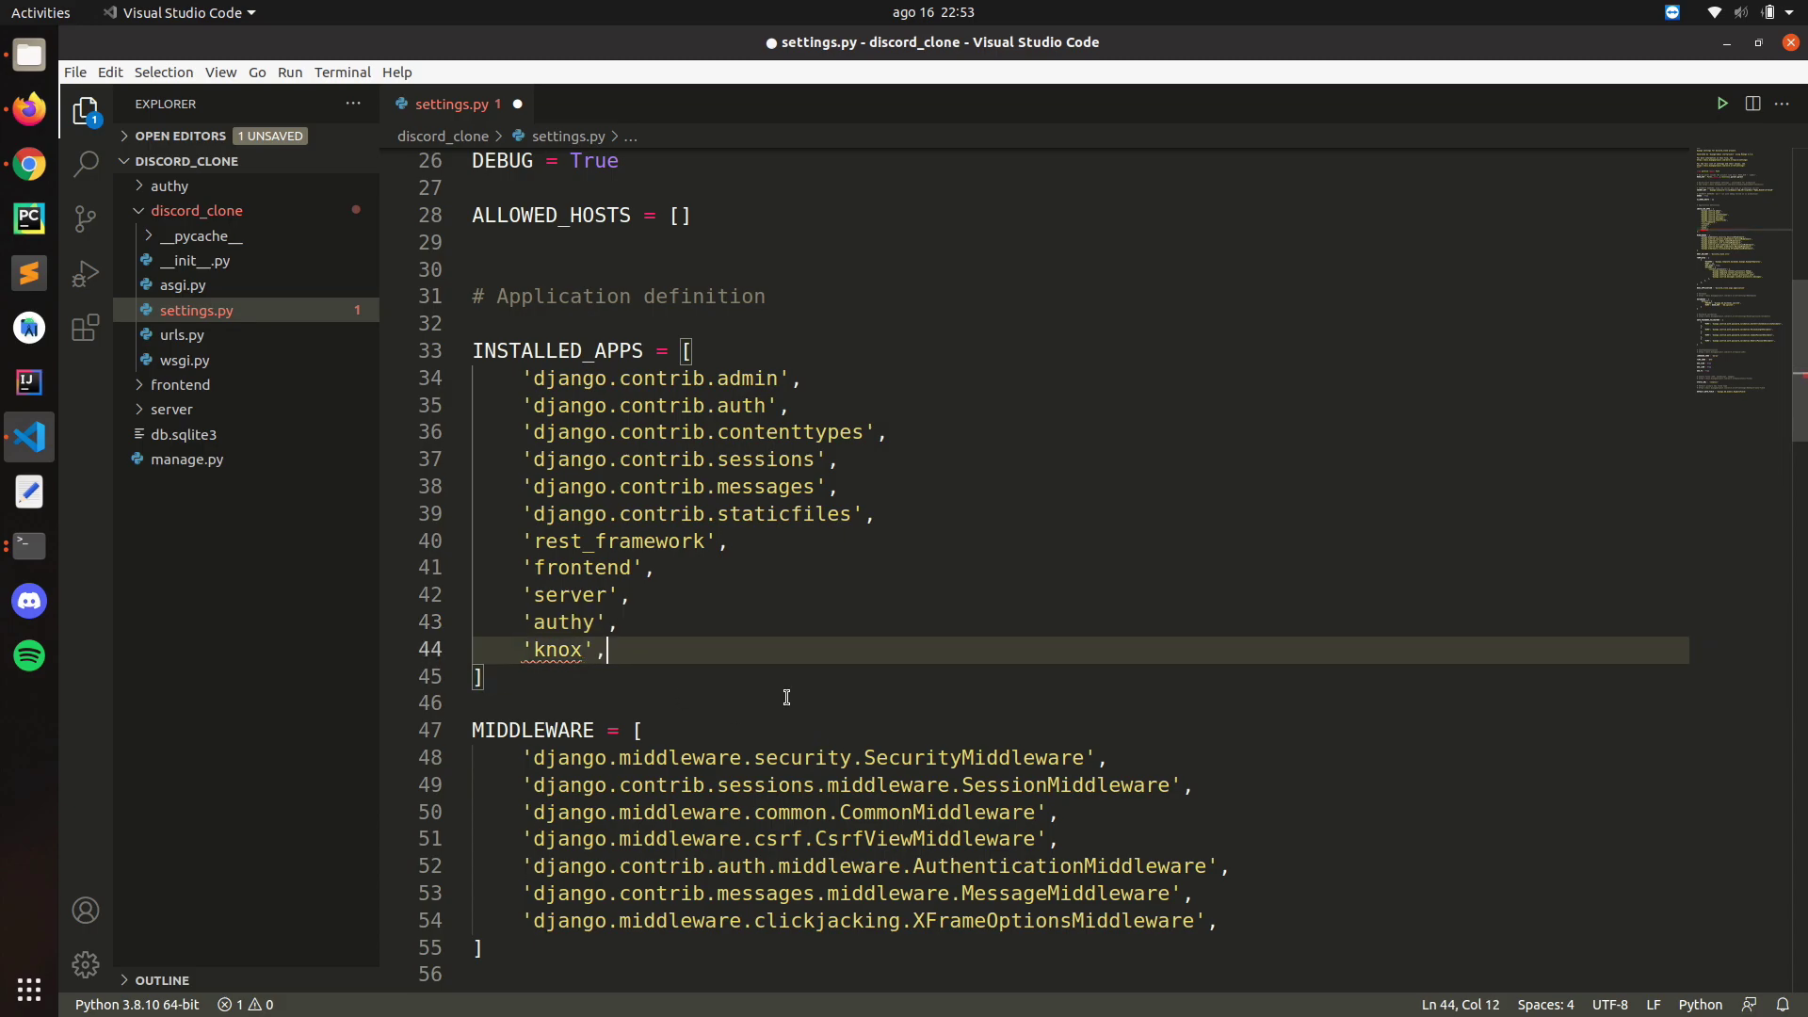
{"action": "key", "text": "ctrl+s"}
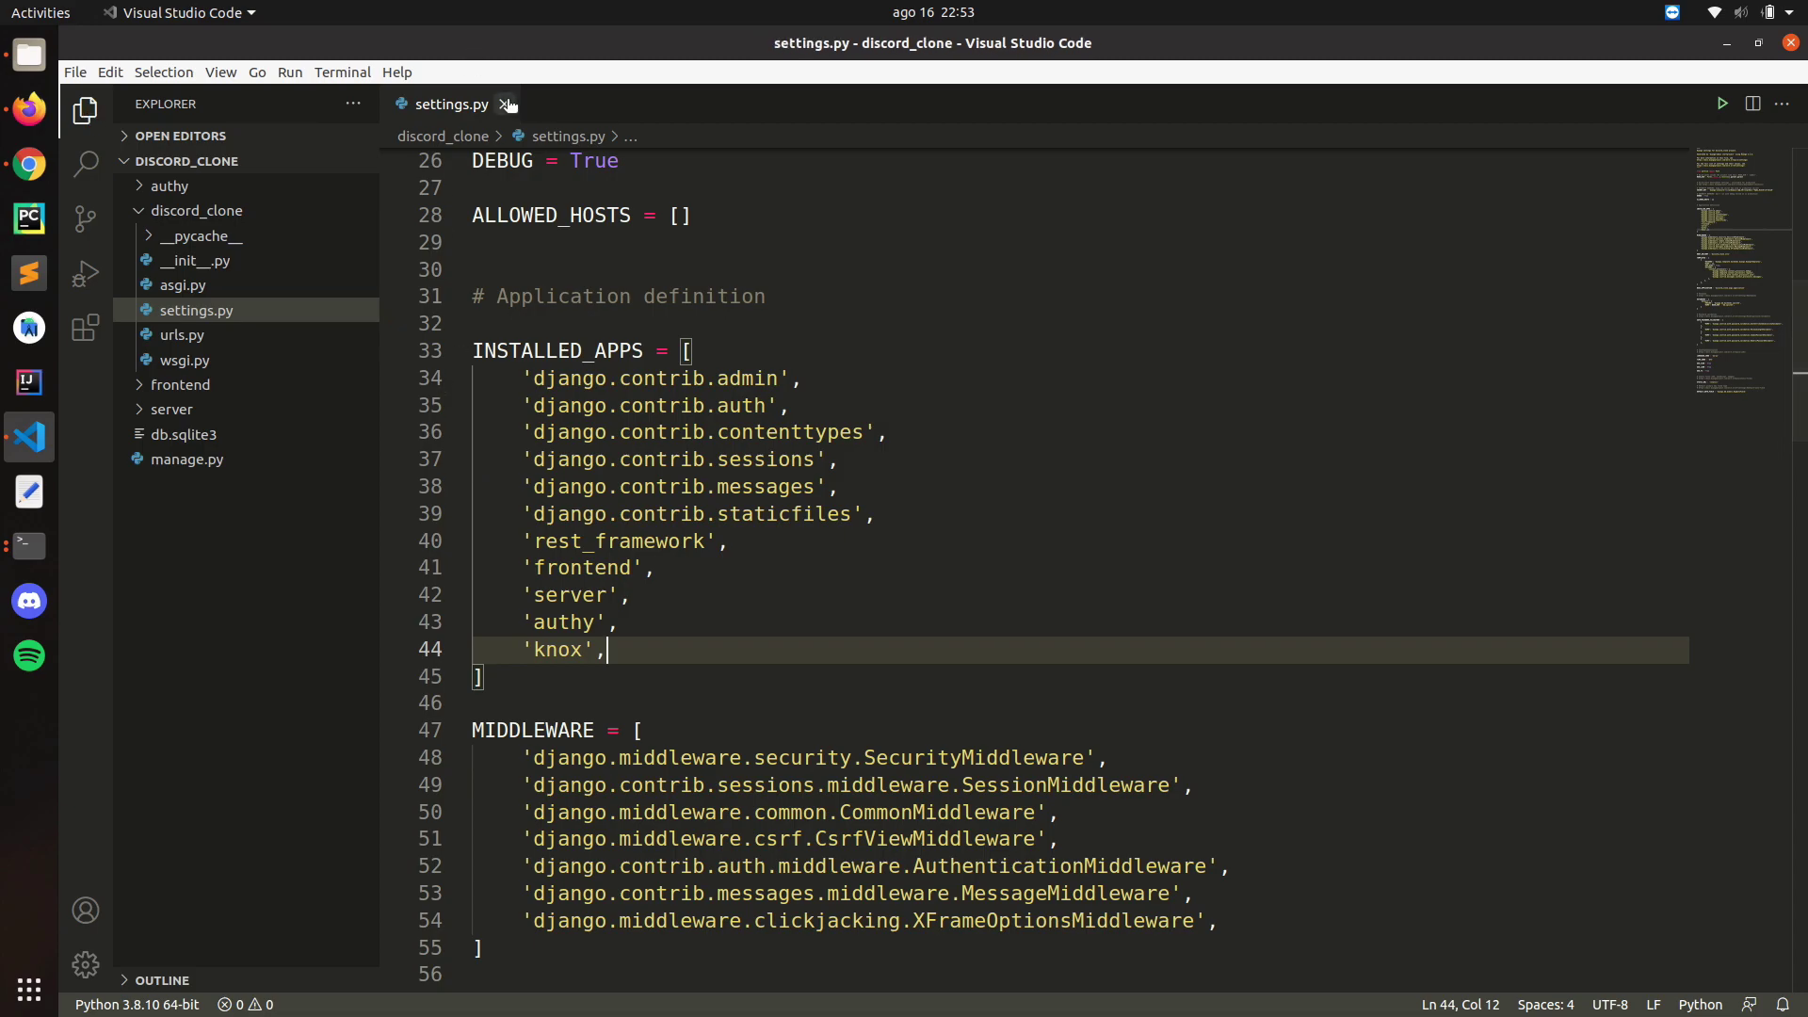
{"action": "key", "text": "ctrl+w"}
{"action": "key", "text": "alt+Tab"}
{"action": "key", "text": "alt+Tab"}
{"action": "key", "text": "alt+Tab"}
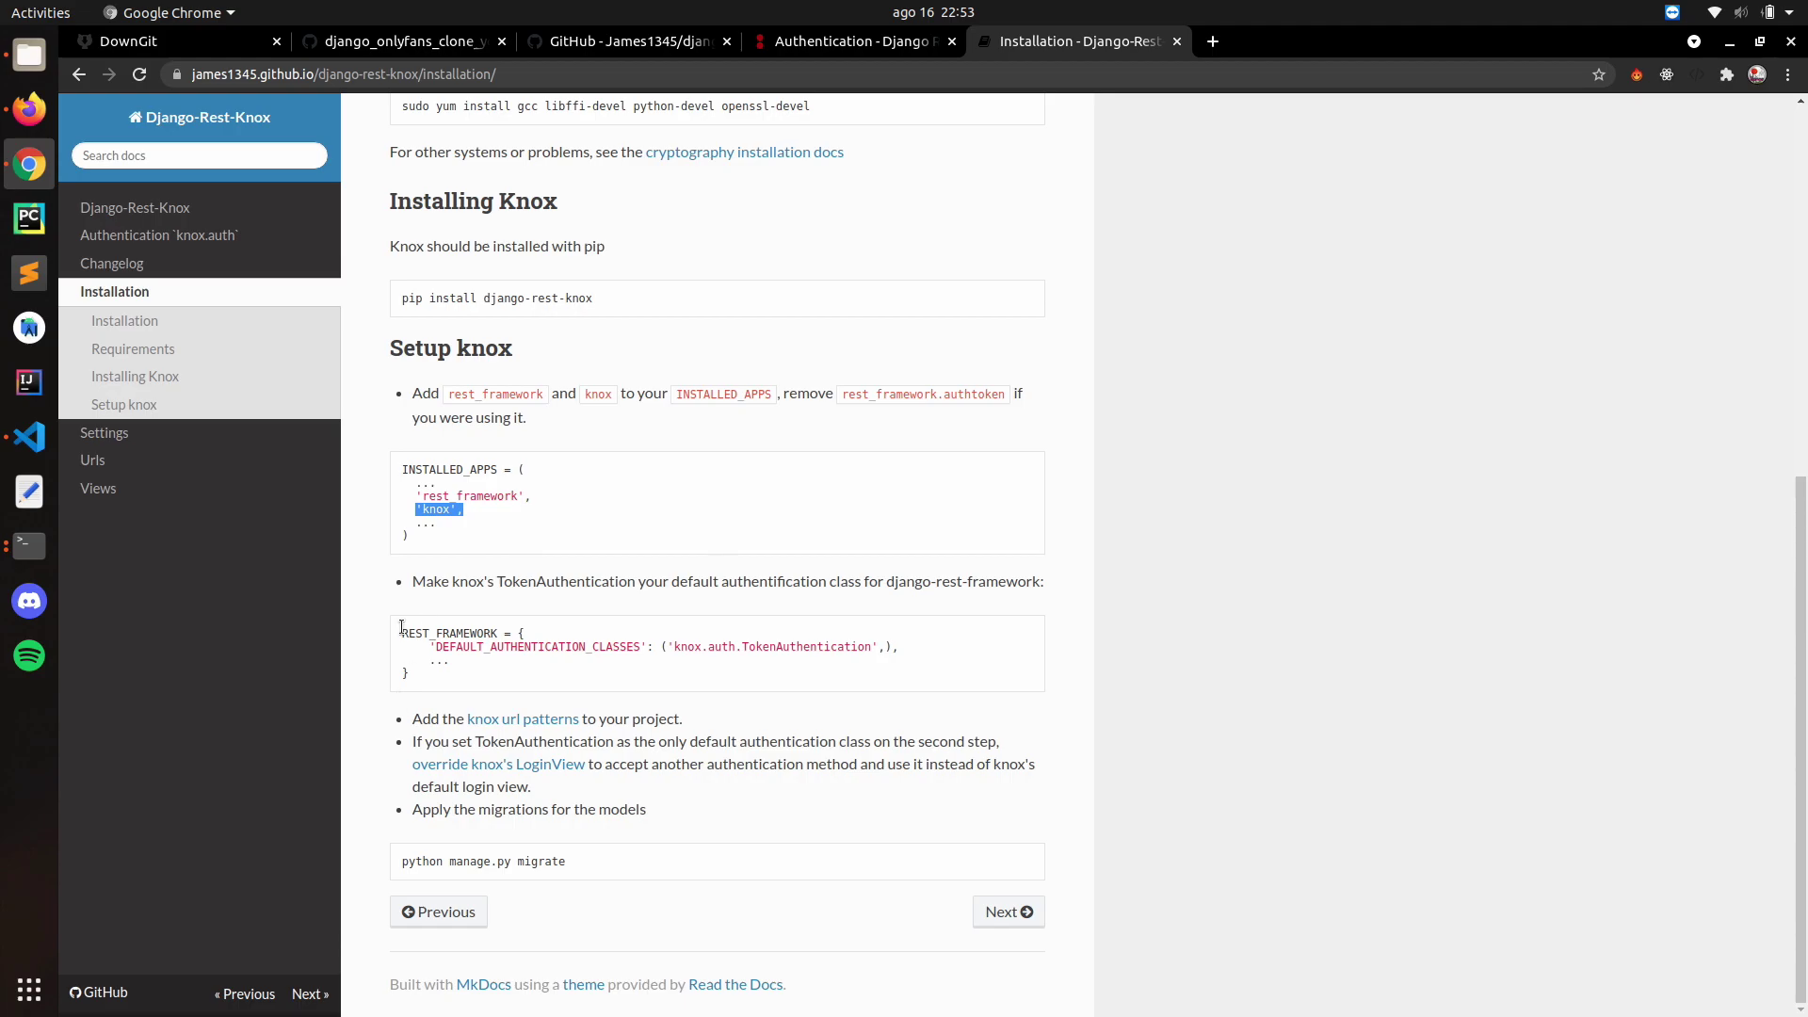
Step: Run python manage.py makemigrations, creating authy's Profile migration
{"action": "key", "text": "alt+Tab"}
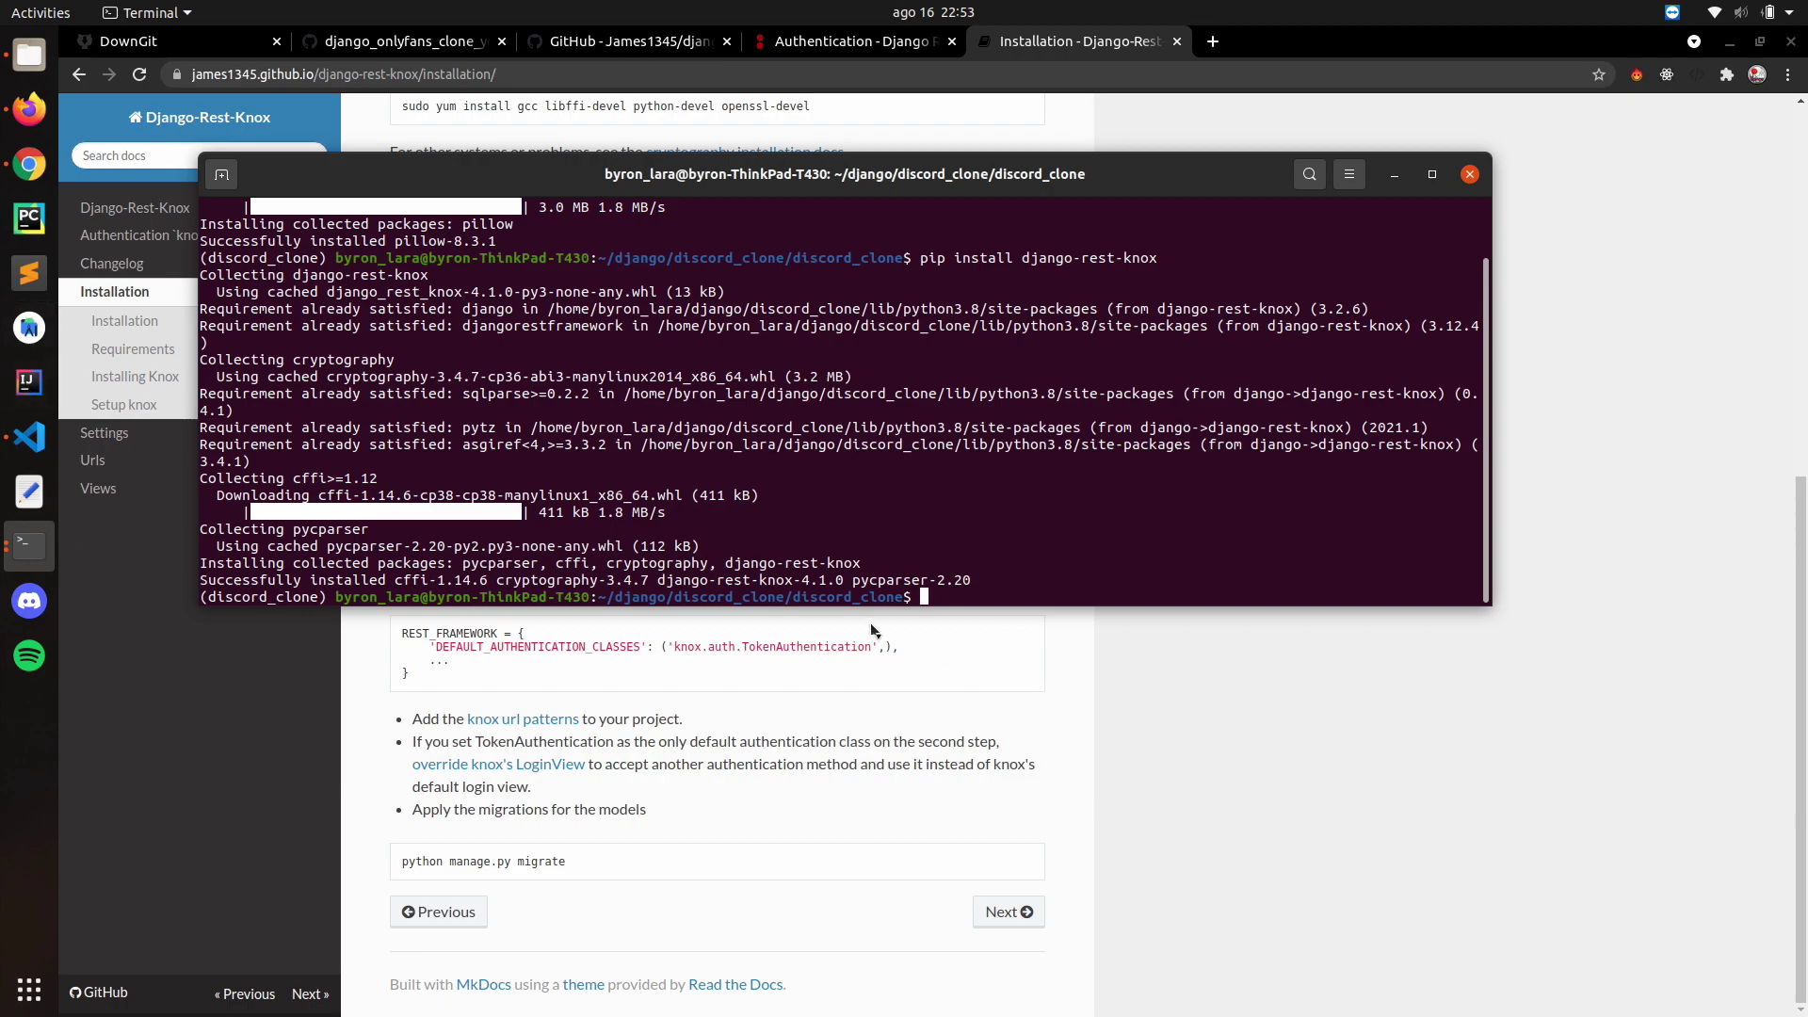
{"action": "type", "text": "pyth"}
{"action": "key", "text": "BackSpace"}
{"action": "key", "text": "BackSpace"}
{"action": "key", "text": "BackSpace"}
{"action": "key", "text": "BackSpace"}
{"action": "type", "text": "python manage.py makemigrations"}
{"action": "key", "text": "Return"}
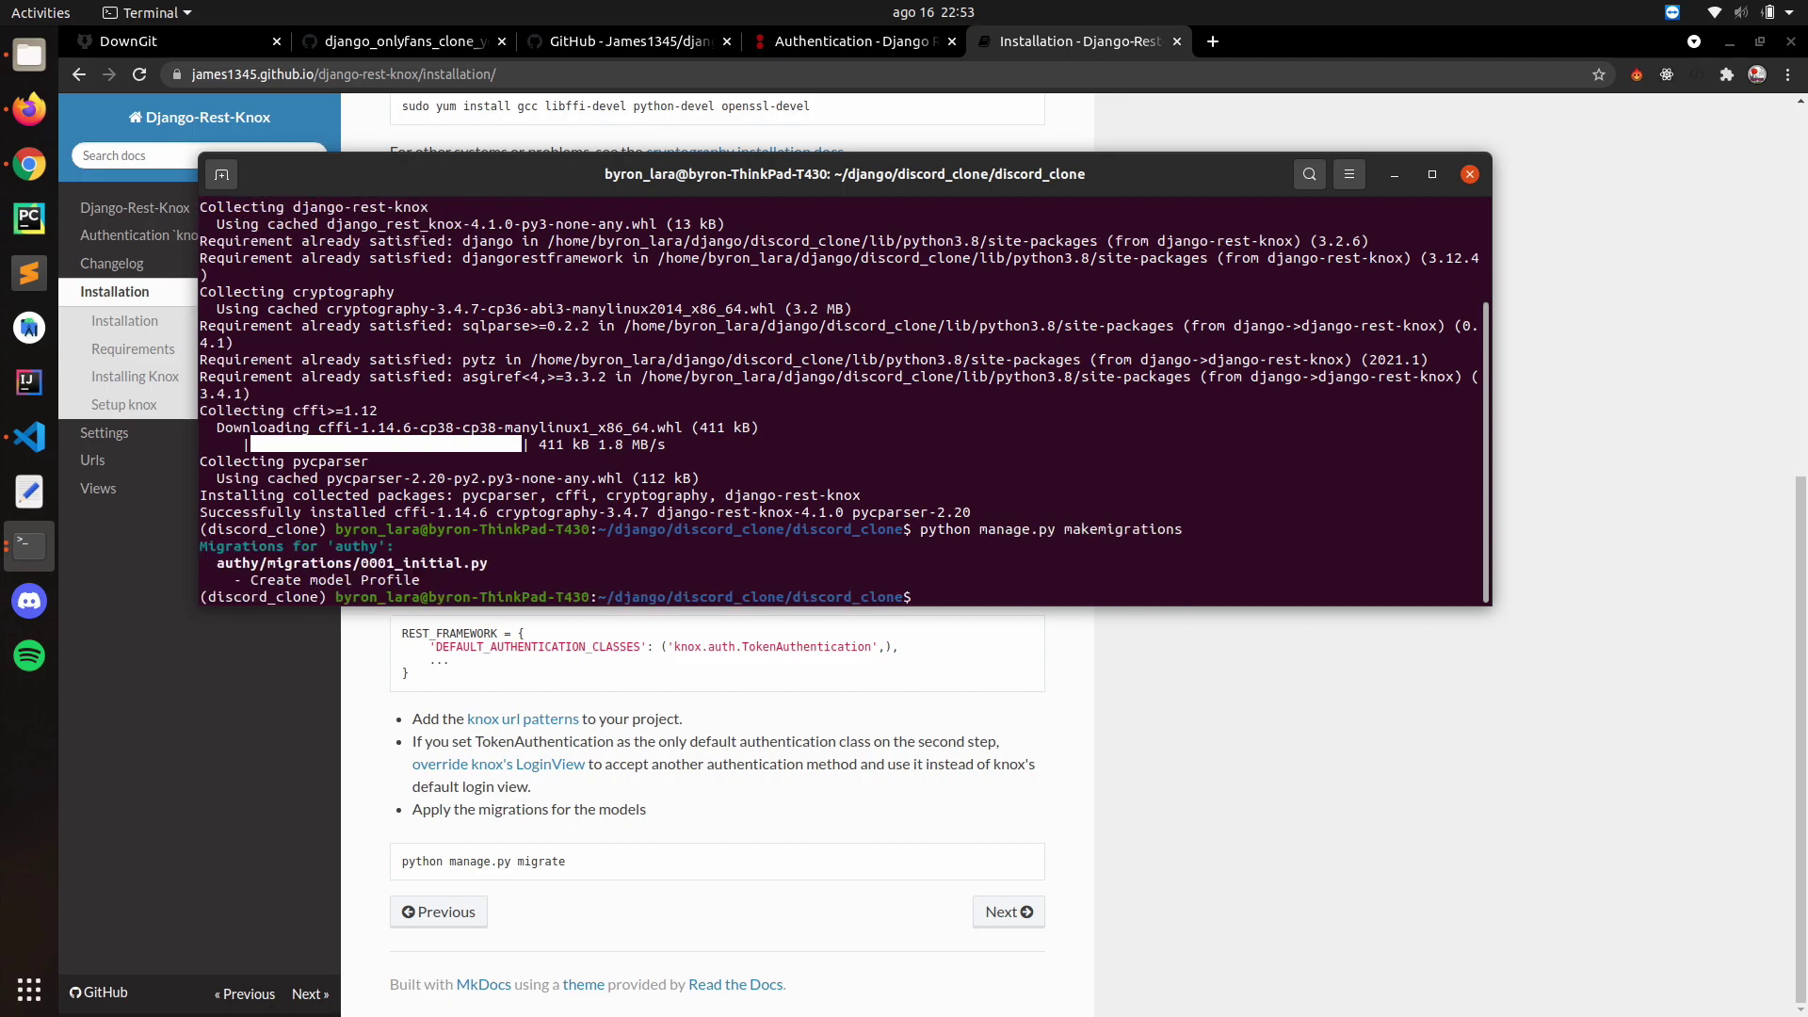
Step: Run python manage.py migrate and highlight the applied knox migration lines
{"action": "key", "text": "Up"}
{"action": "key", "text": "BackSpace"}
{"action": "key", "text": "BackSpace"}
{"action": "key", "text": "BackSpace"}
{"action": "key", "text": "BackSpace"}
{"action": "key", "text": "BackSpace"}
{"action": "key", "text": "BackSpace"}
{"action": "key", "text": "BackSpace"}
{"action": "key", "text": "BackSpace"}
{"action": "type", "text": "migration"}
{"action": "key", "text": "BackSpace"}
{"action": "type", "text": "e"}
{"action": "key", "text": "Return"}
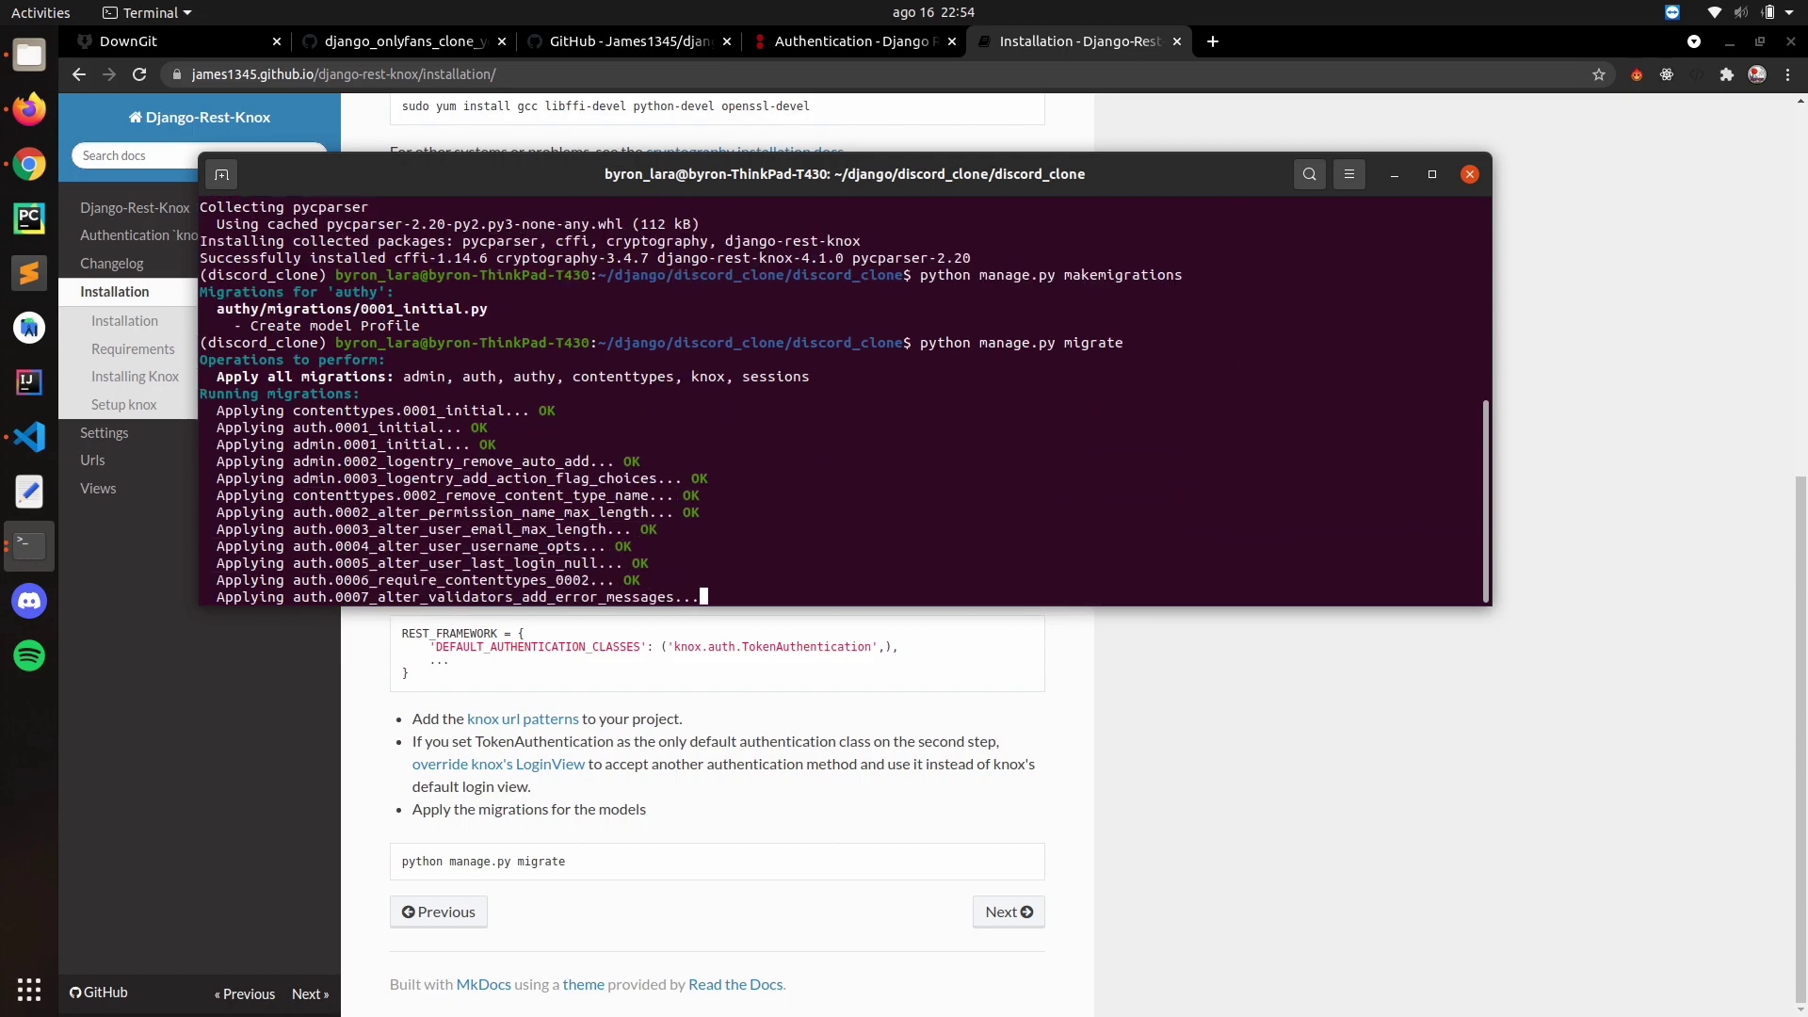
{"action": "scroll", "coordinate": [665, 408], "scroll_direction": "up", "scroll_amount": 5}
{"action": "scroll", "coordinate": [649, 425], "scroll_direction": "down", "scroll_amount": 5}
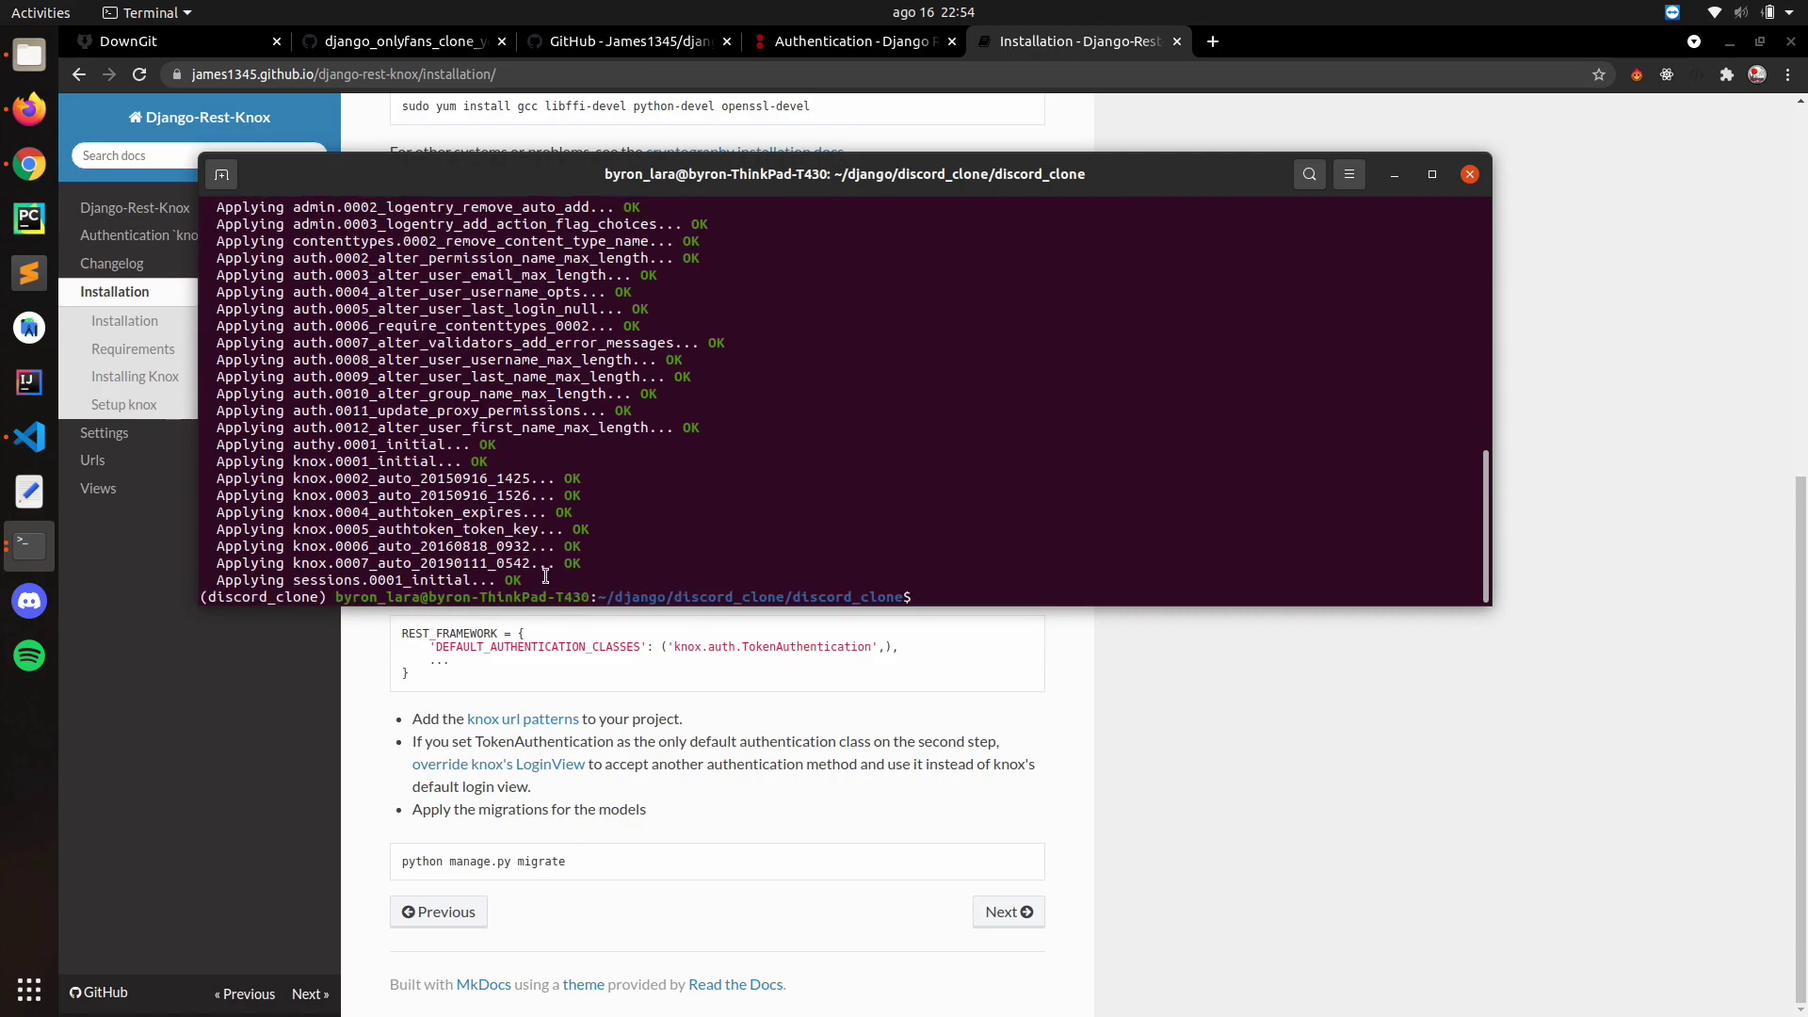
{"action": "left_click_drag", "start_coordinate": [550, 579], "coordinate": [227, 463]}
{"action": "scroll", "coordinate": [418, 484], "scroll_direction": "up", "scroll_amount": 3}
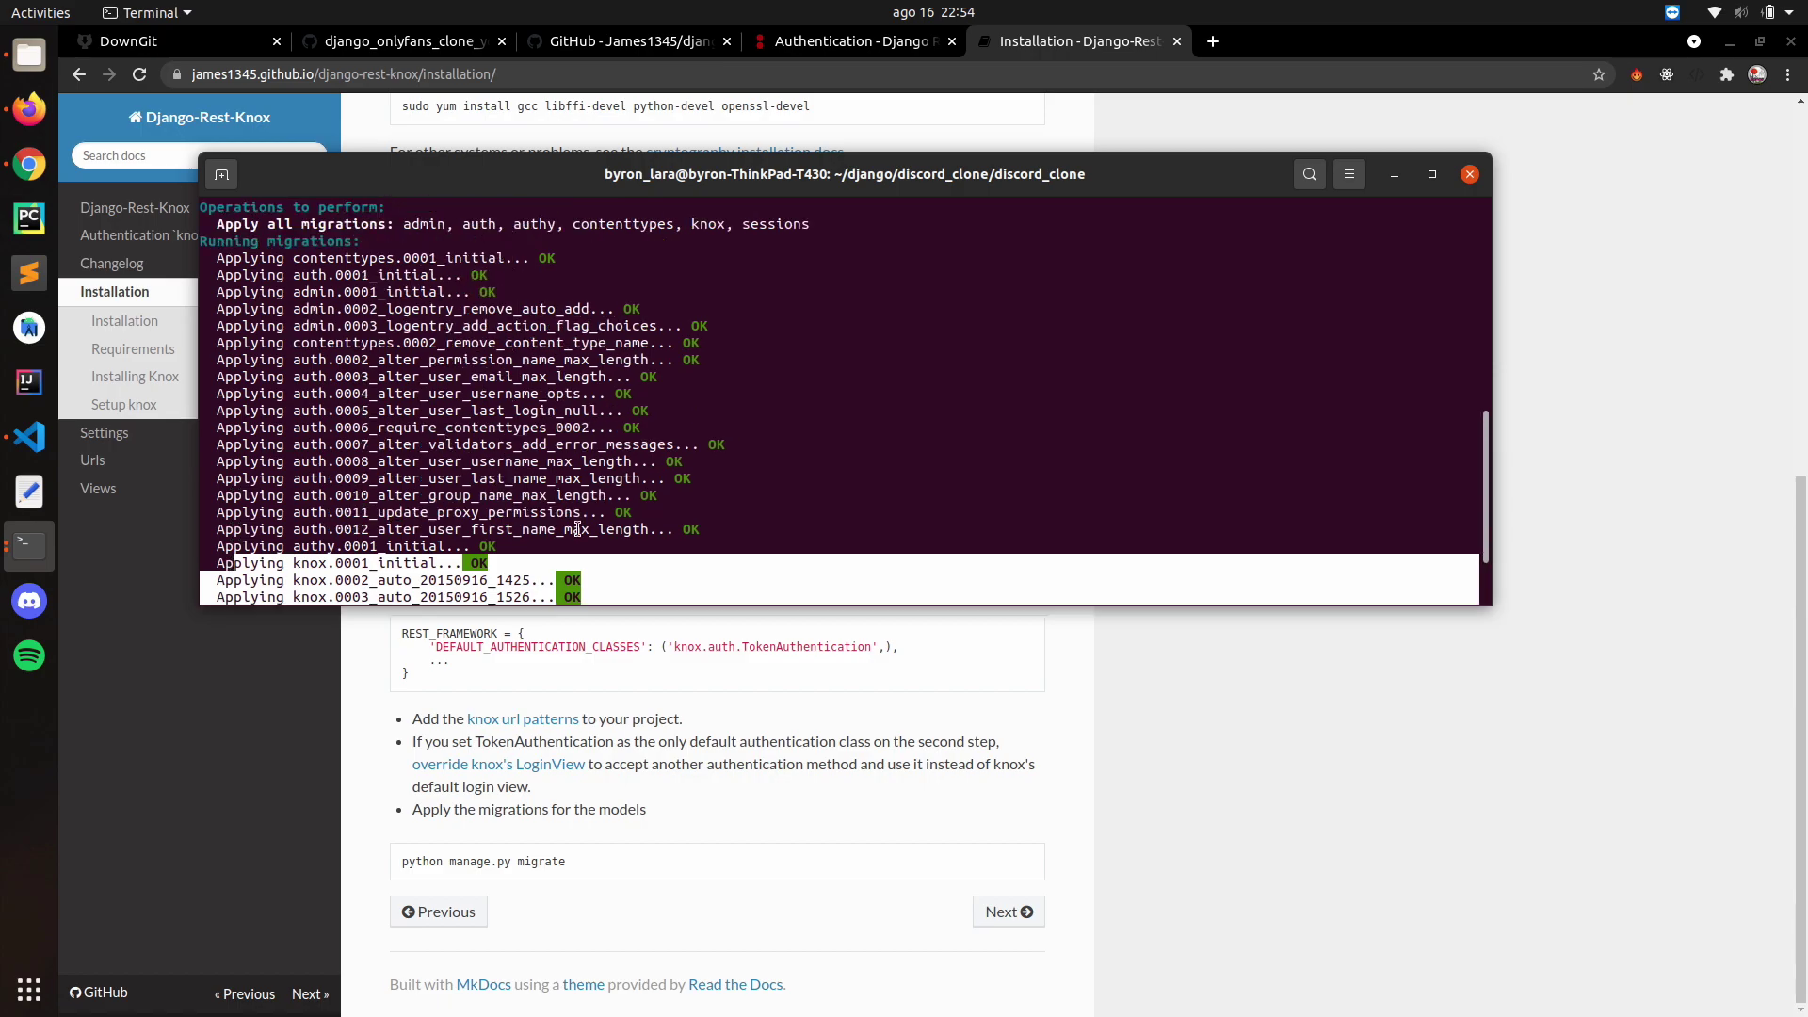
{"action": "scroll", "coordinate": [353, 437], "scroll_direction": "up", "scroll_amount": 2}
{"action": "scroll", "coordinate": [907, 424], "scroll_direction": "down", "scroll_amount": 5}
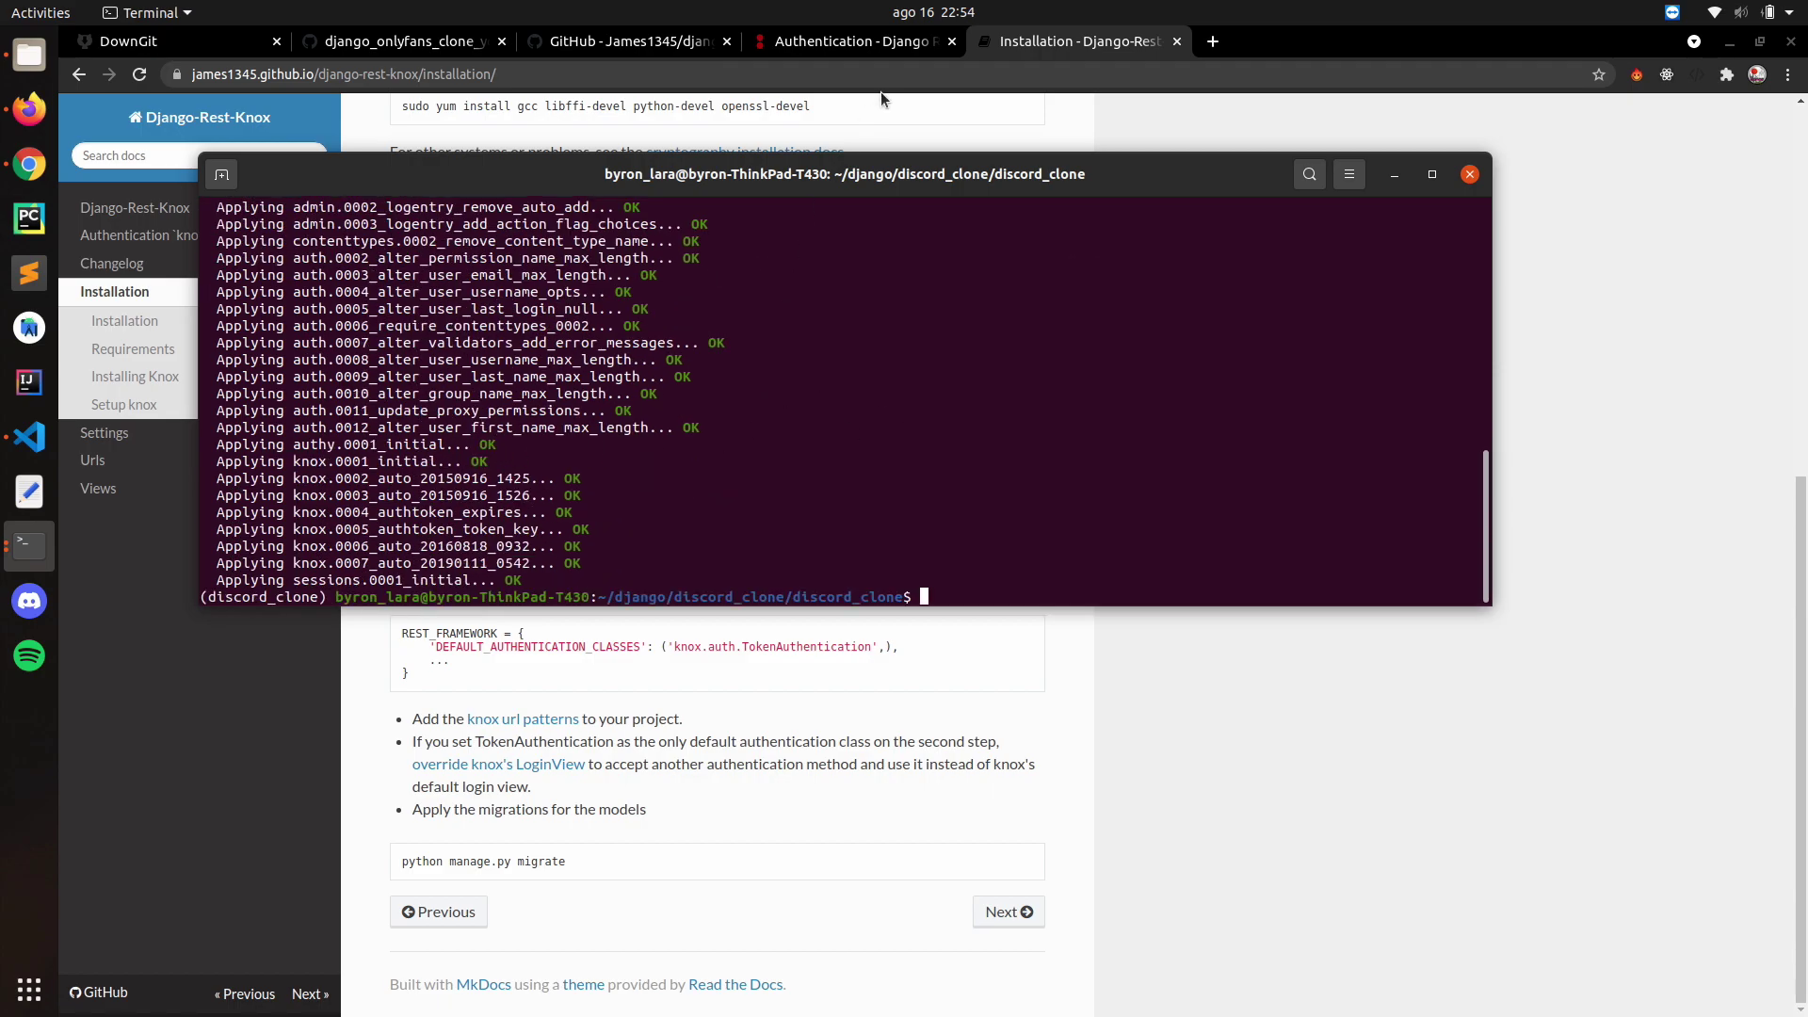
{"action": "left_click", "coordinate": [1040, 41]}
{"action": "key", "text": "alt+Tab"}
{"action": "key", "text": "alt+Tab"}
{"action": "key", "text": "alt+Tab"}
{"action": "key", "text": "alt+Tab"}
{"action": "key", "text": "alt+Tab"}
Step: Bring VS Code forward and expand authy to show models.py, urls.py and views.py
{"action": "left_click", "coordinate": [1041, 48]}
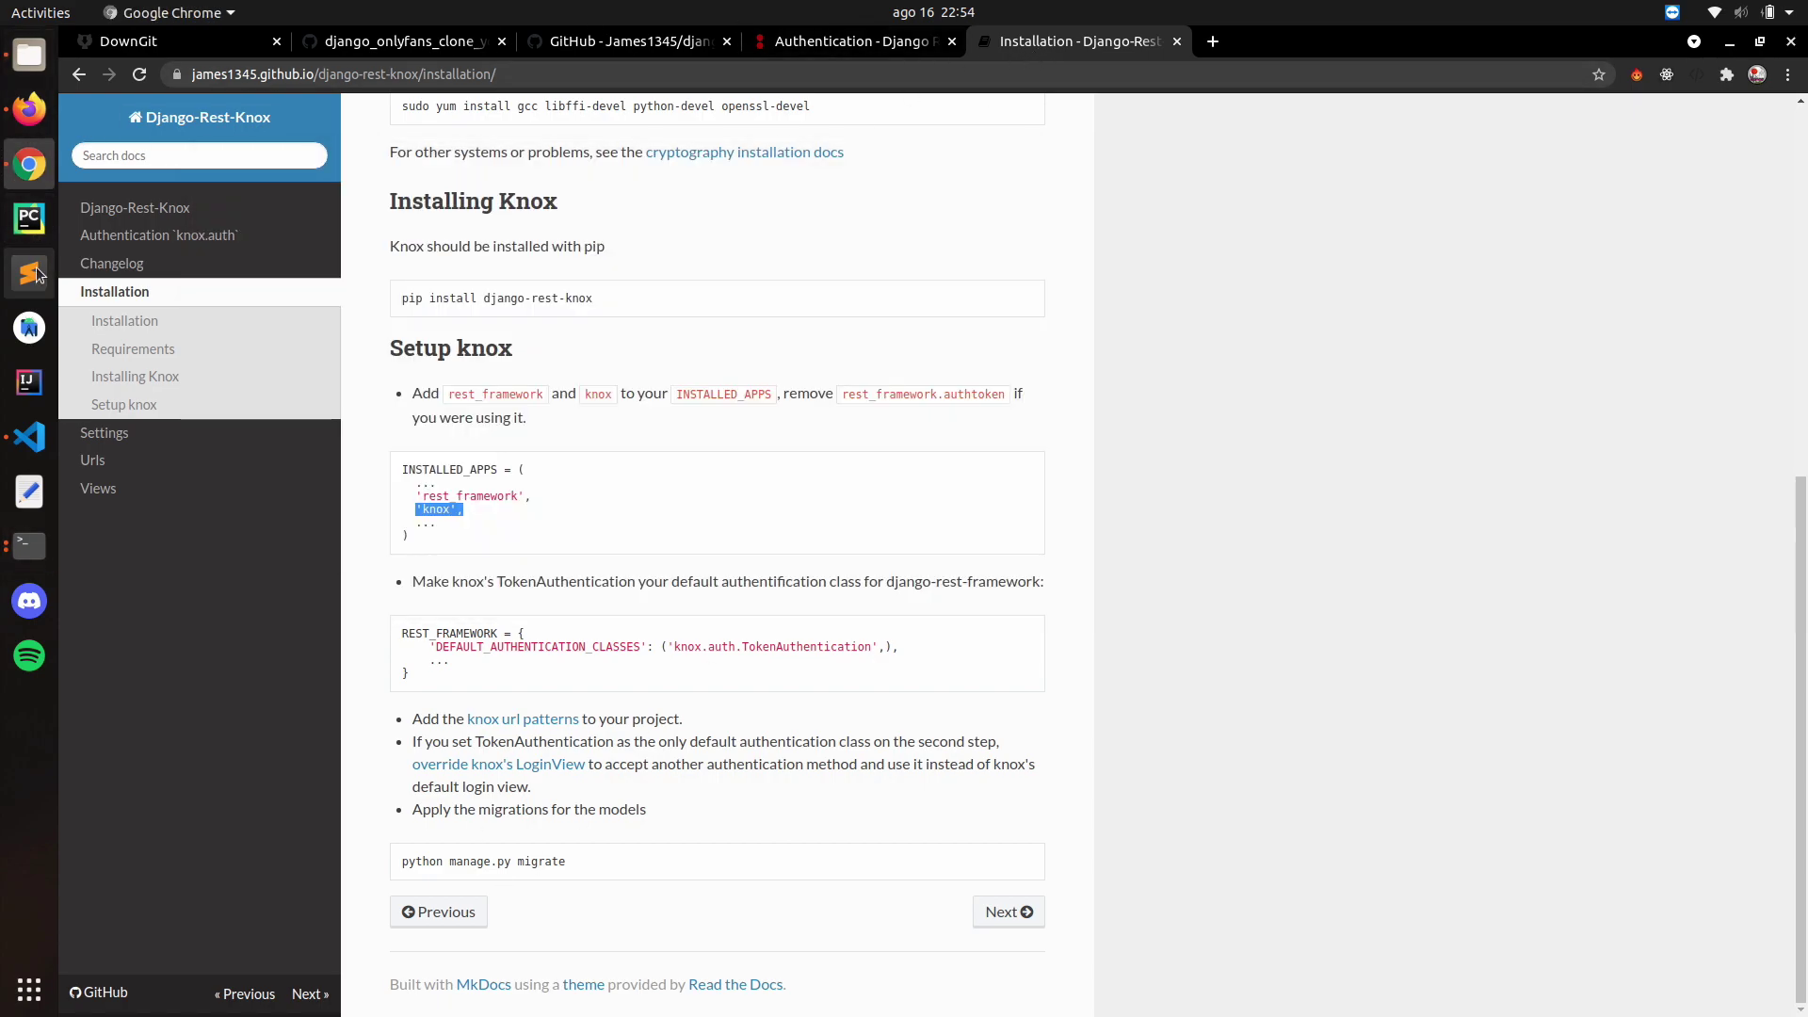
{"action": "right_click", "coordinate": [10, 614]}
{"action": "left_click", "coordinate": [37, 424]}
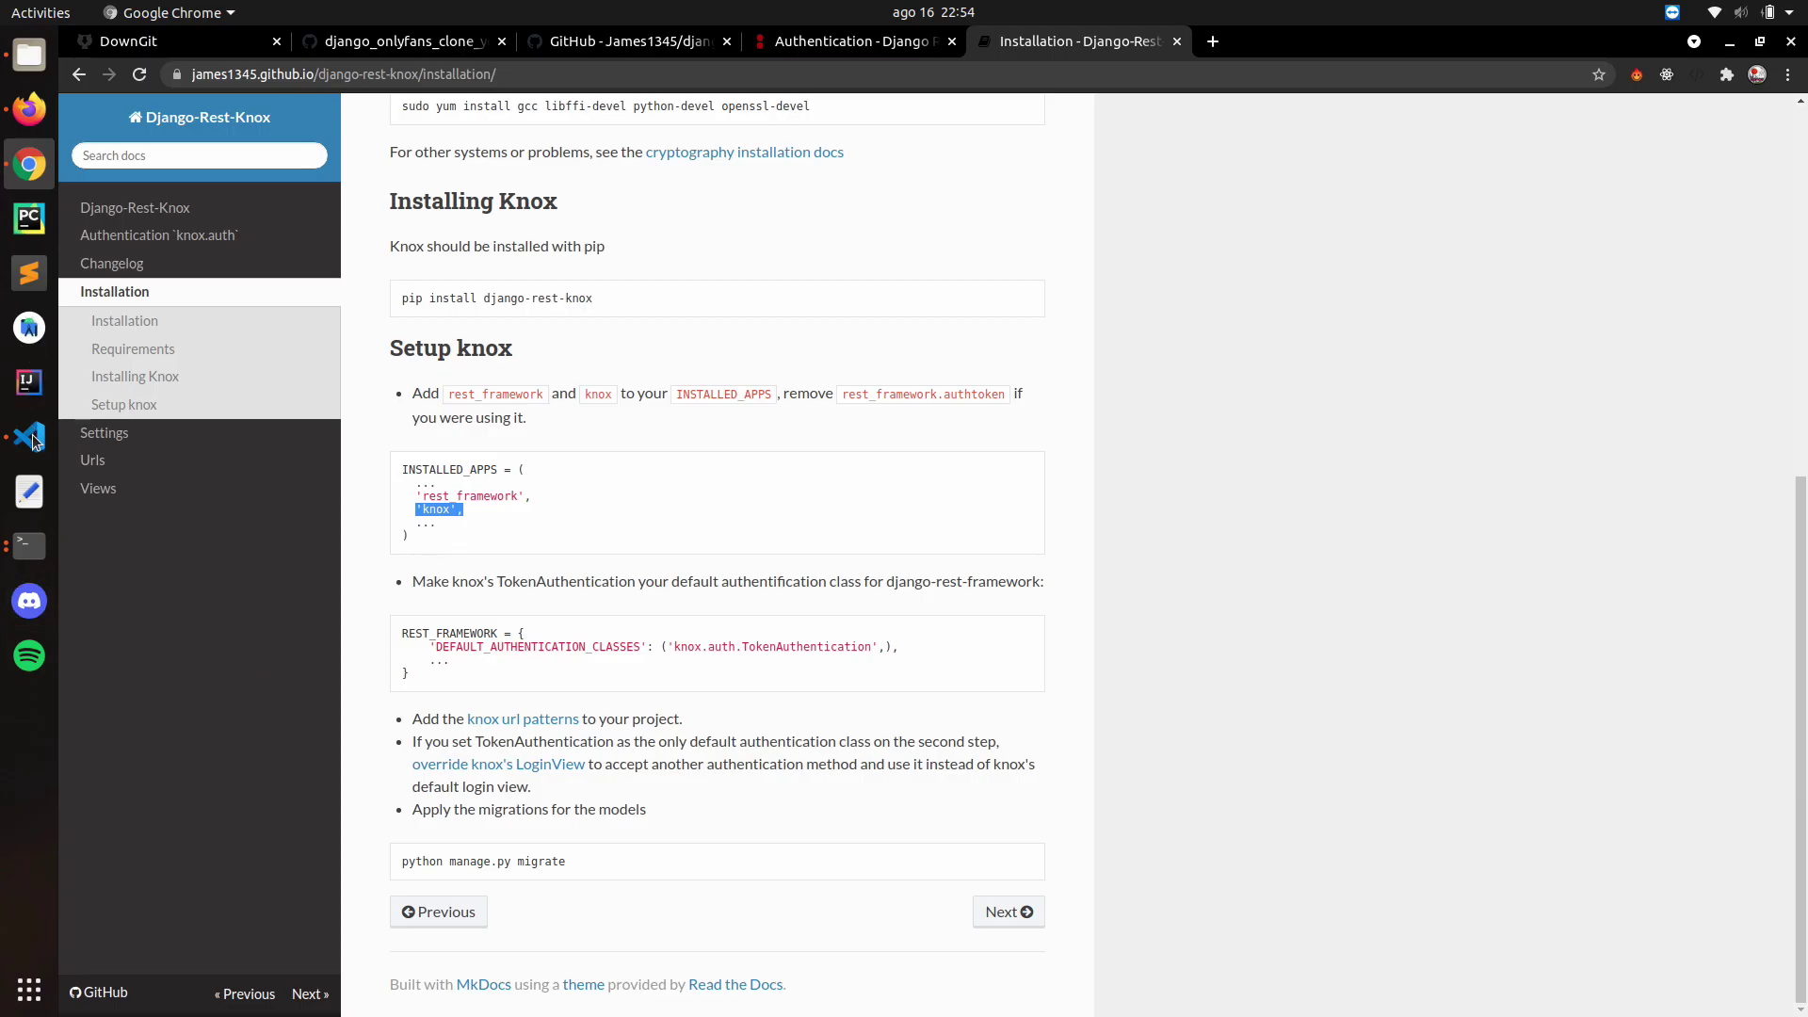
{"action": "left_click", "coordinate": [158, 213]}
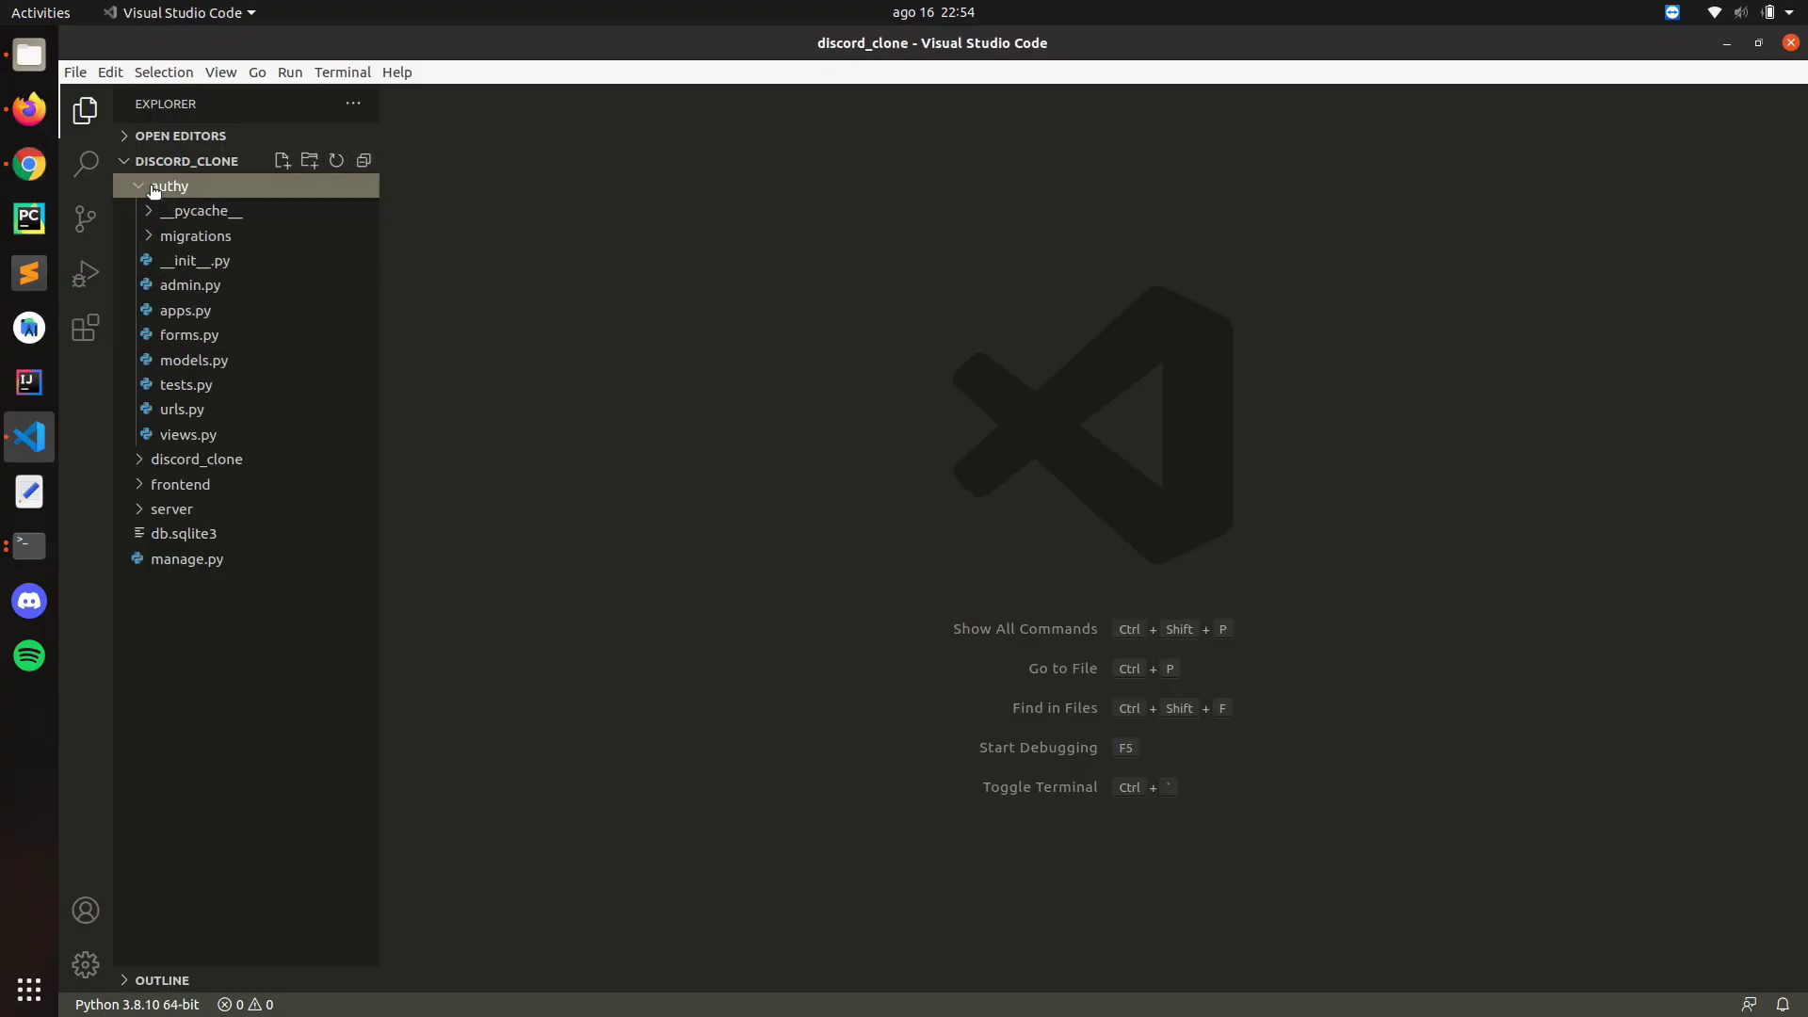